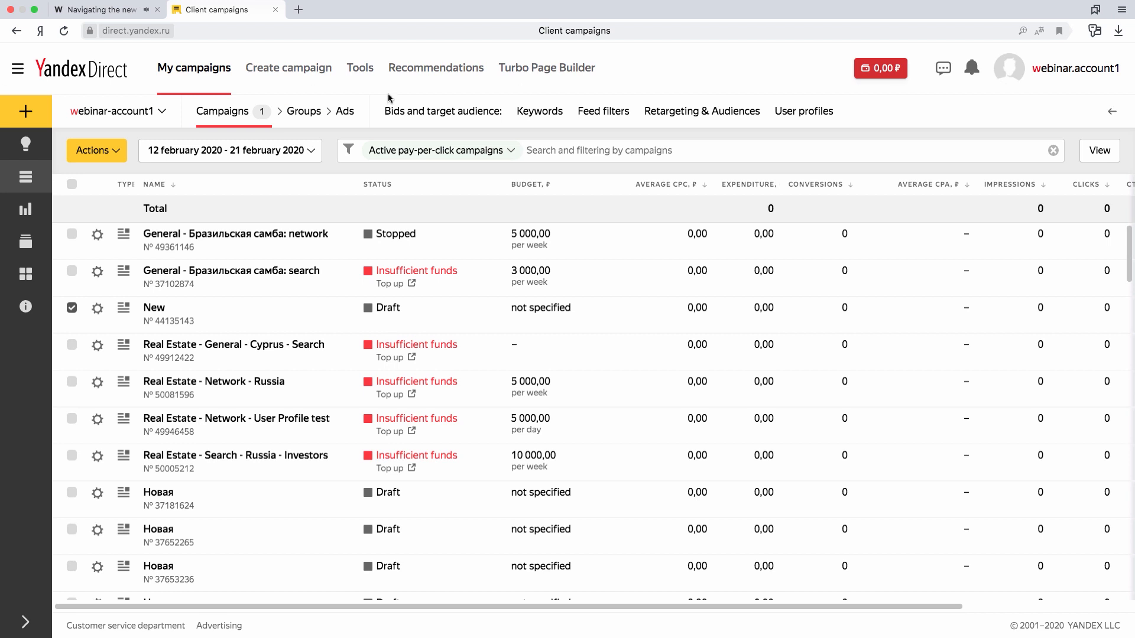
# - Start creating a new campaign of the Text & Image Ads type
pyautogui.click(282, 75)
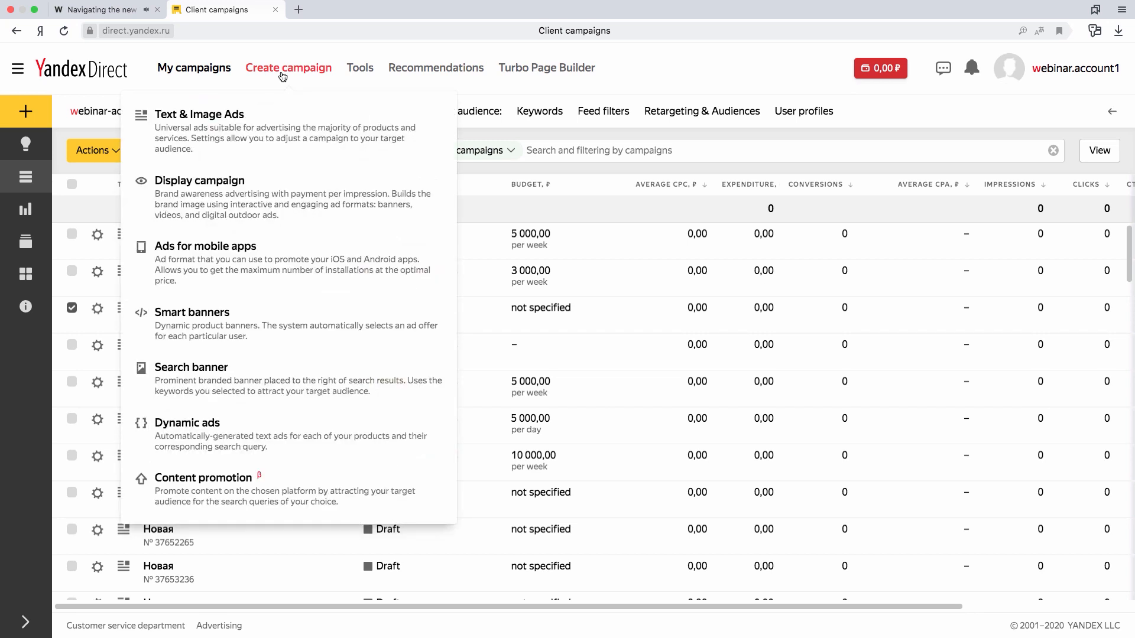
pyautogui.click(30, 113)
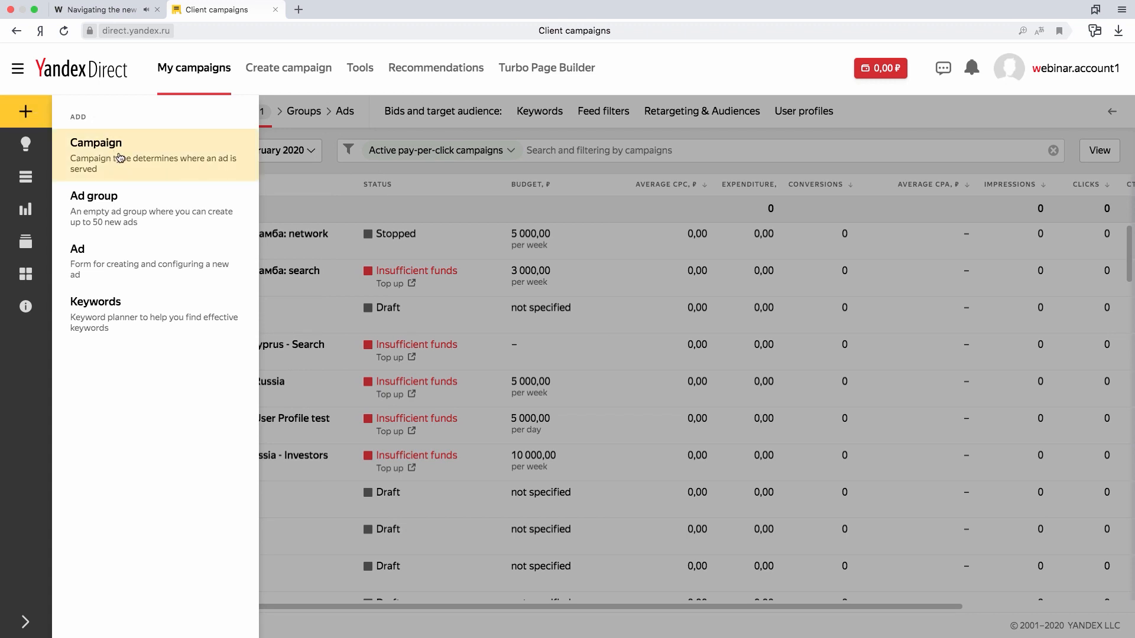
pyautogui.click(164, 157)
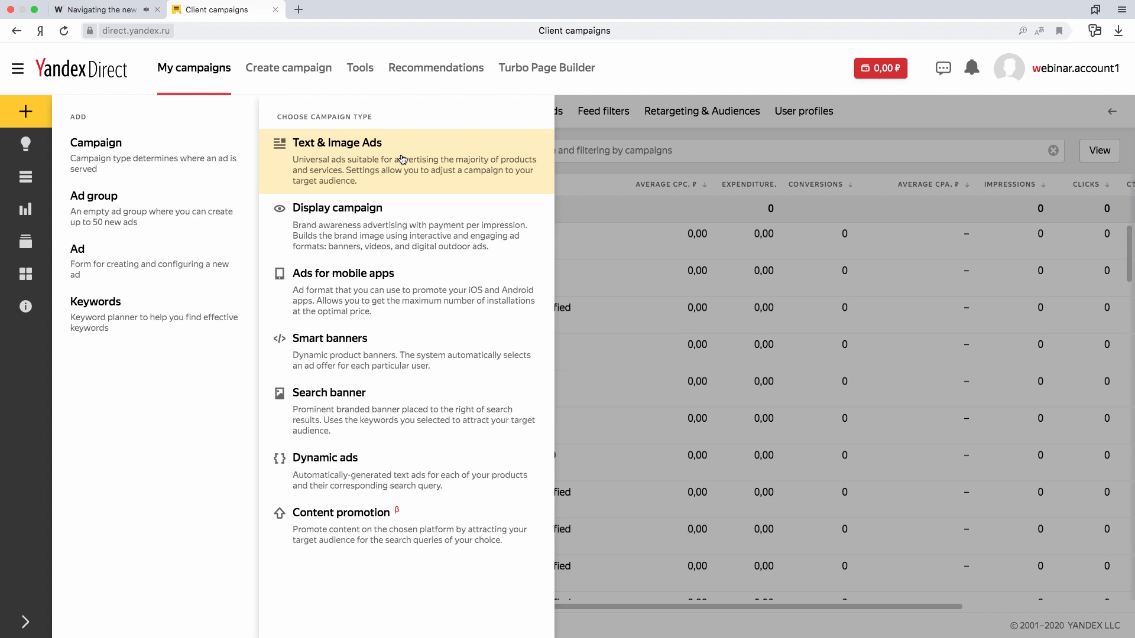
pyautogui.click(461, 163)
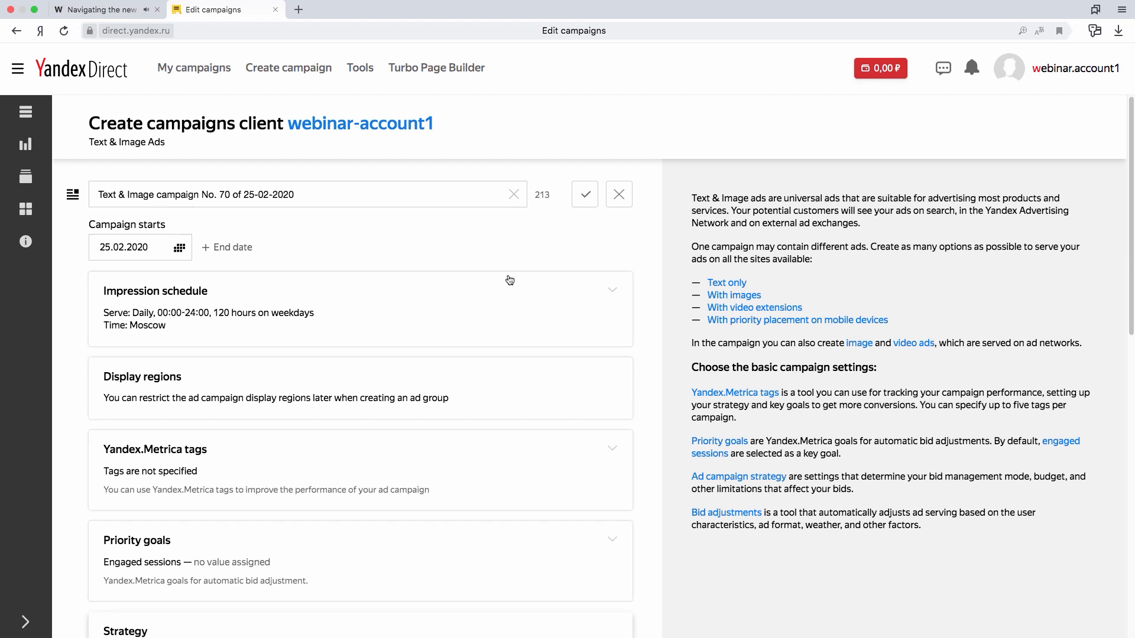
# - Expand the Impression schedule settings of the new campaign
pyautogui.scroll(-5, 665, 271)
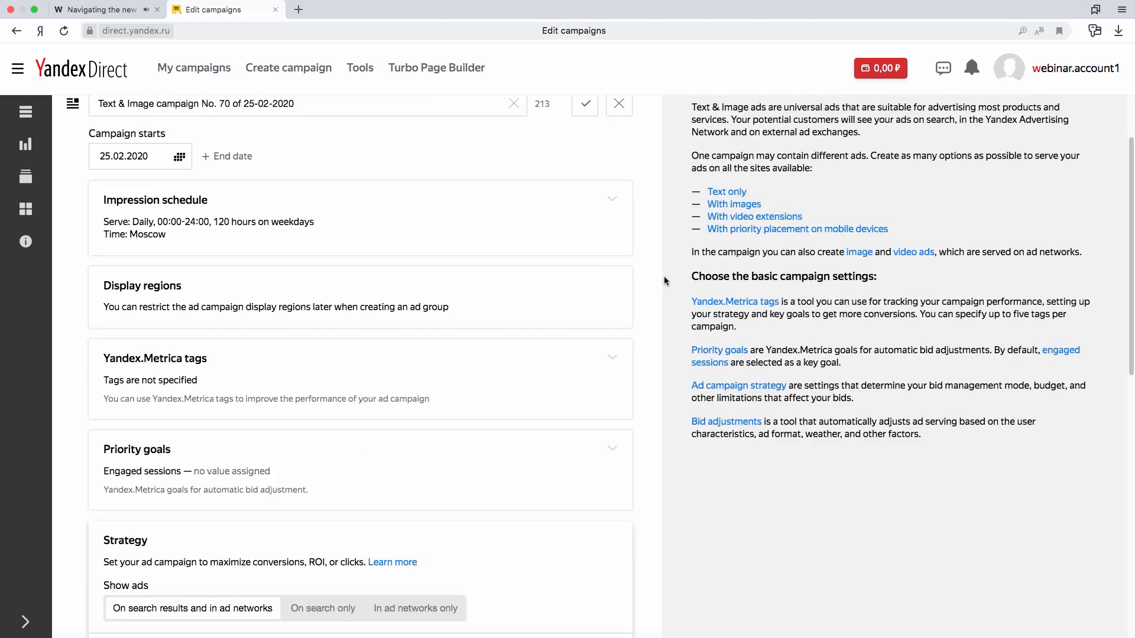
pyautogui.scroll(5, 664, 279)
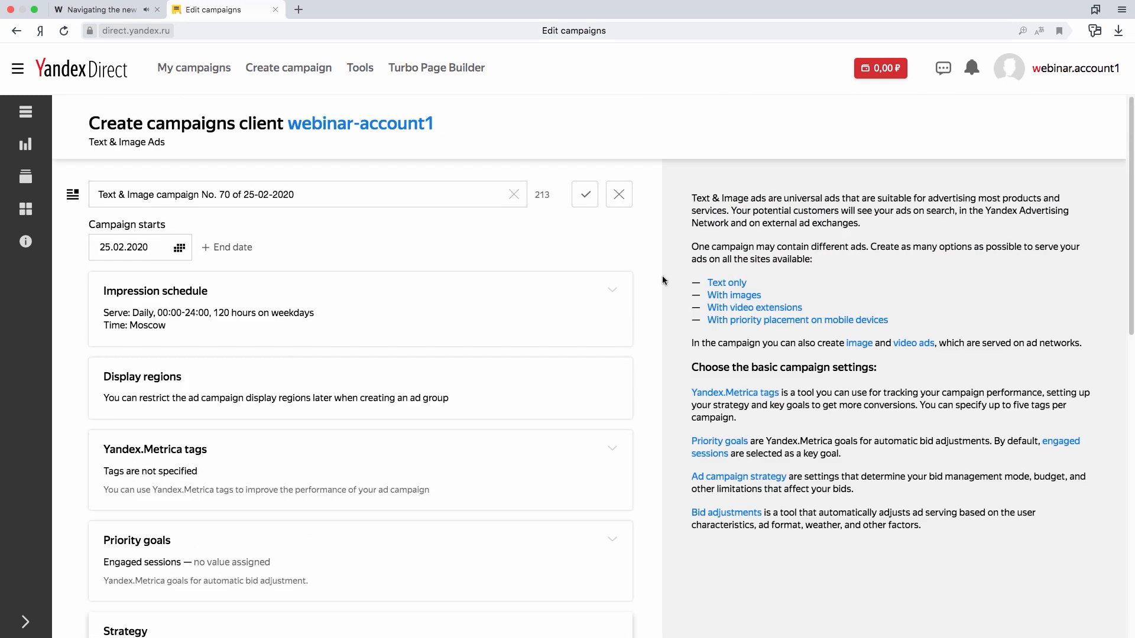
pyautogui.click(620, 294)
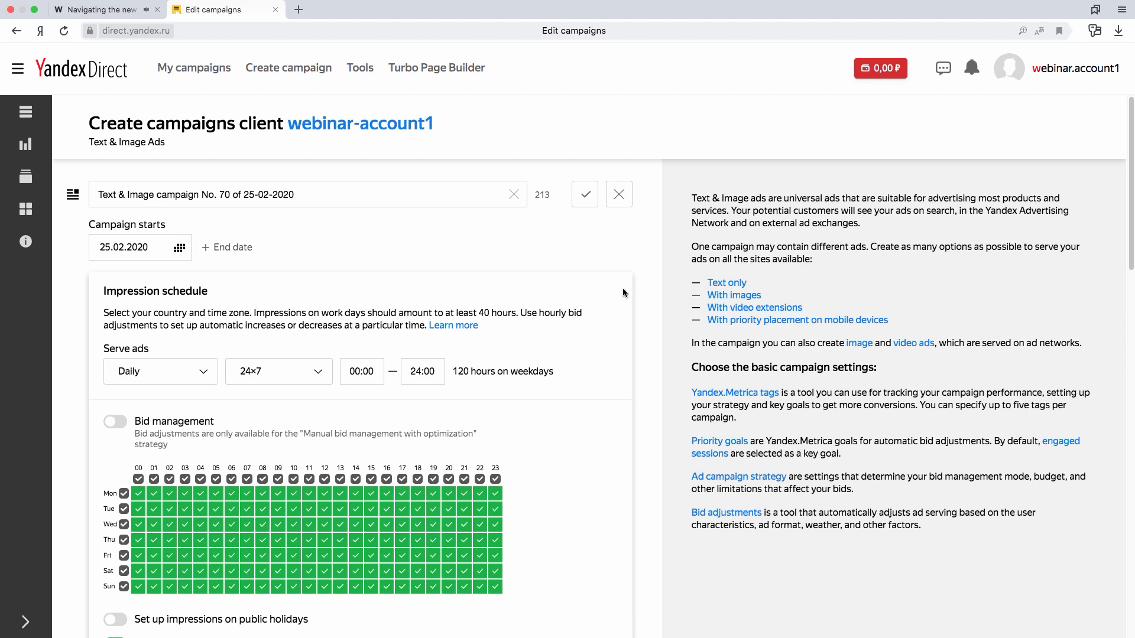
pyautogui.scroll(-1, 640, 255)
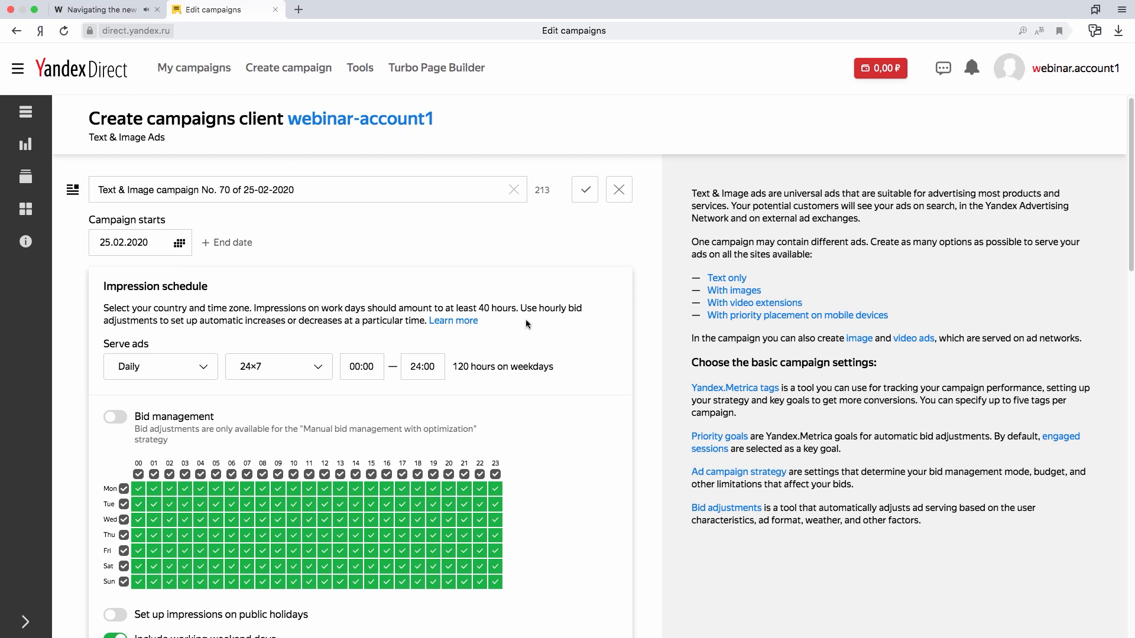
# - Open the impression schedule's Learn more help article in a new tab and return to the campaign form
pyautogui.rightClick(470, 324)
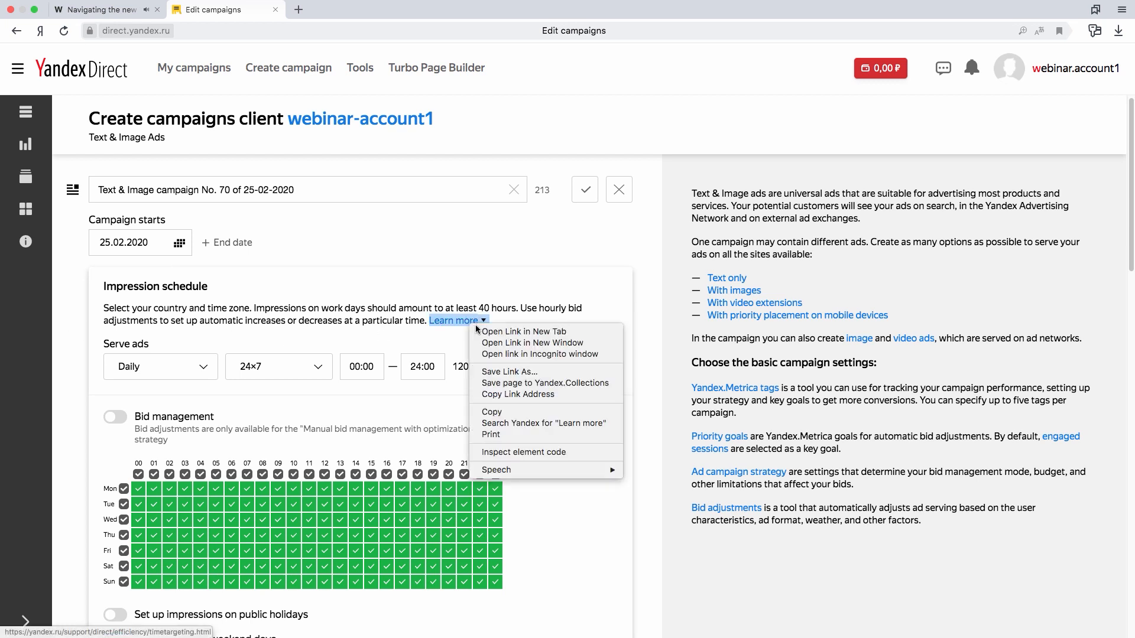
pyautogui.click(494, 330)
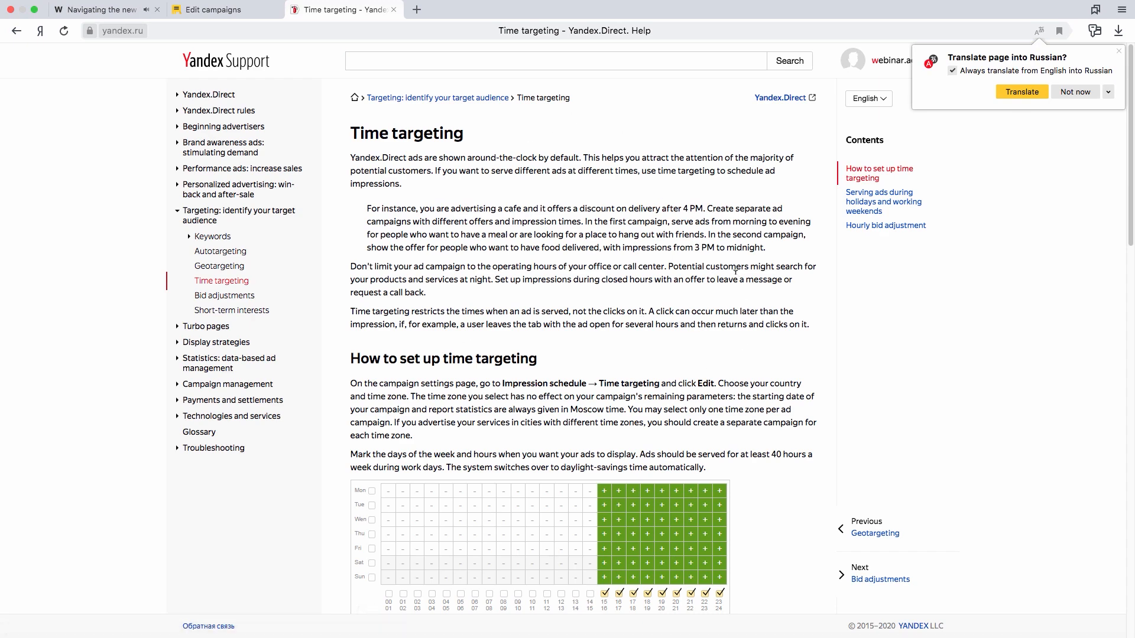
pyautogui.click(229, 9)
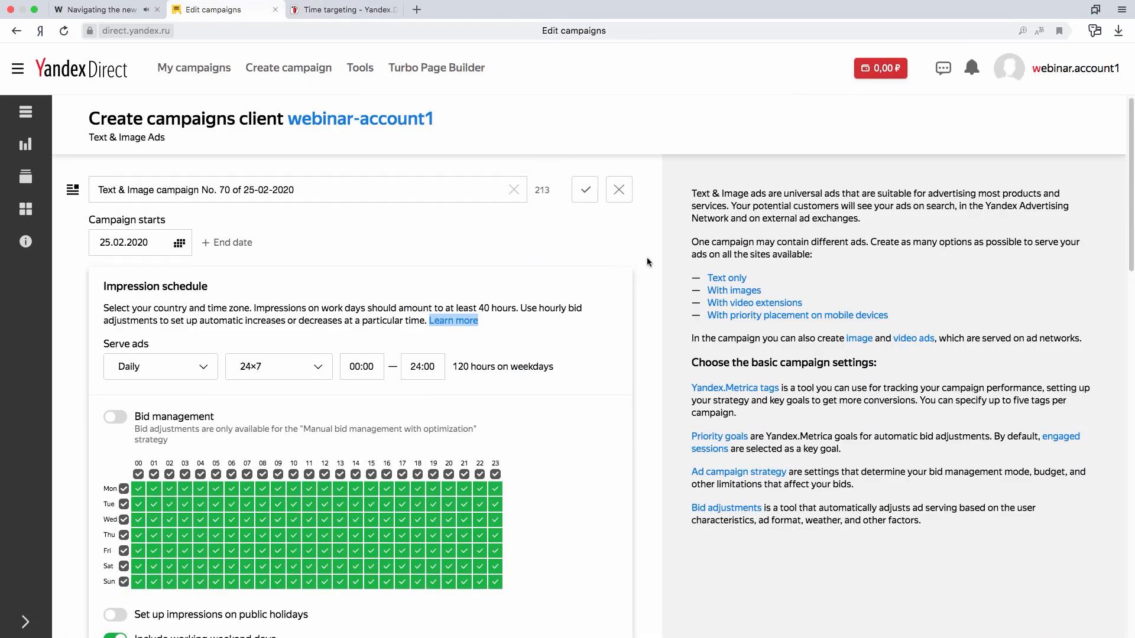
pyautogui.click(615, 322)
# - Replace the default campaign title with "Campaign name" and save it
pyautogui.click(329, 188)
pyautogui.moveTo(329, 188); pyautogui.dragTo(95, 189)
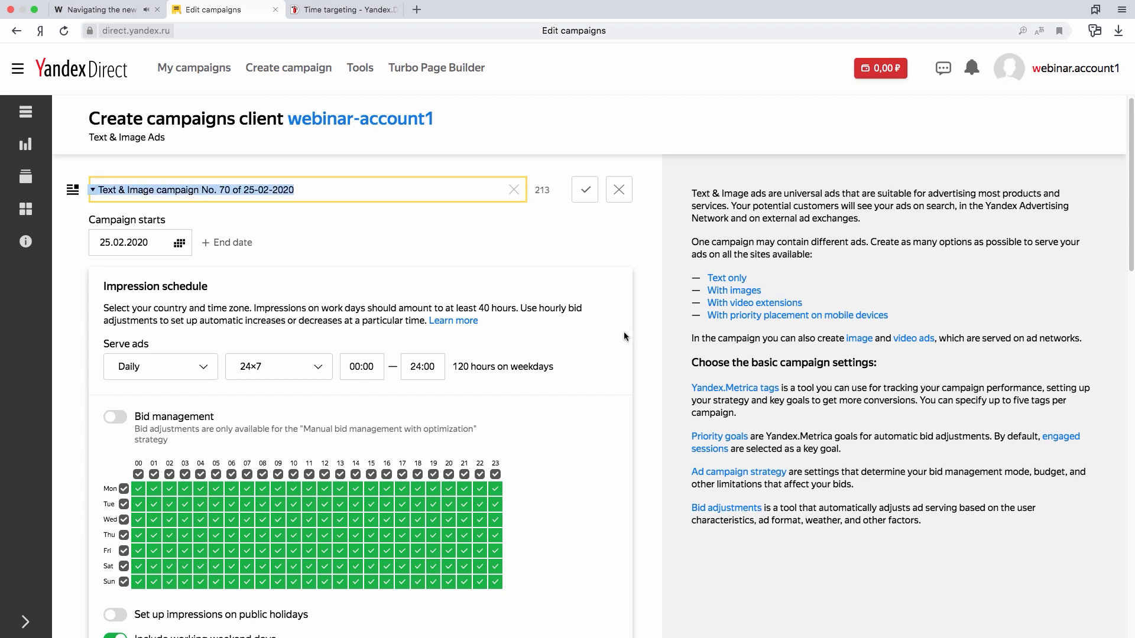
pyautogui.press('BackSpace')
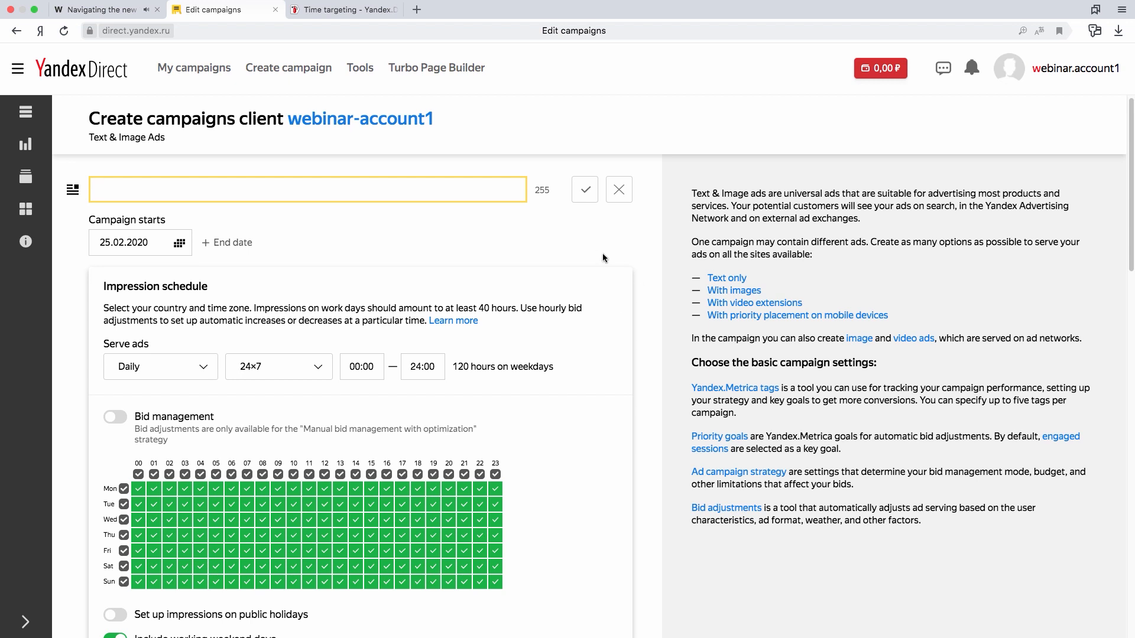
pyautogui.write('Campaing namn')
pyautogui.click(585, 189)
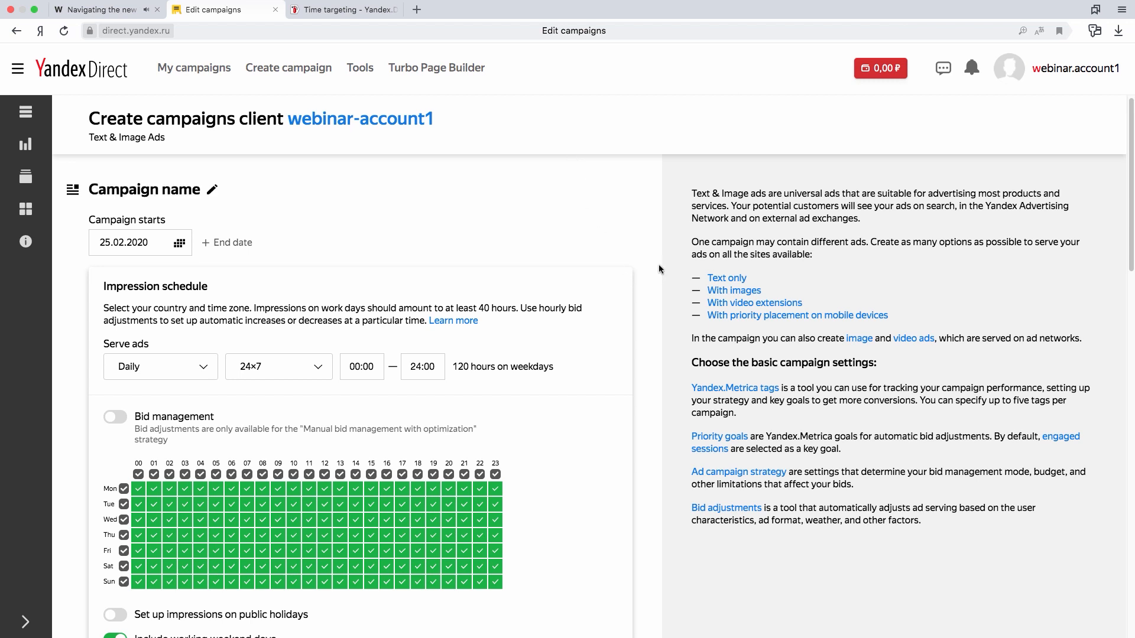
# - Enable Bid management in the impression schedule and choose a 150% bid level
pyautogui.scroll(-1, 653, 261)
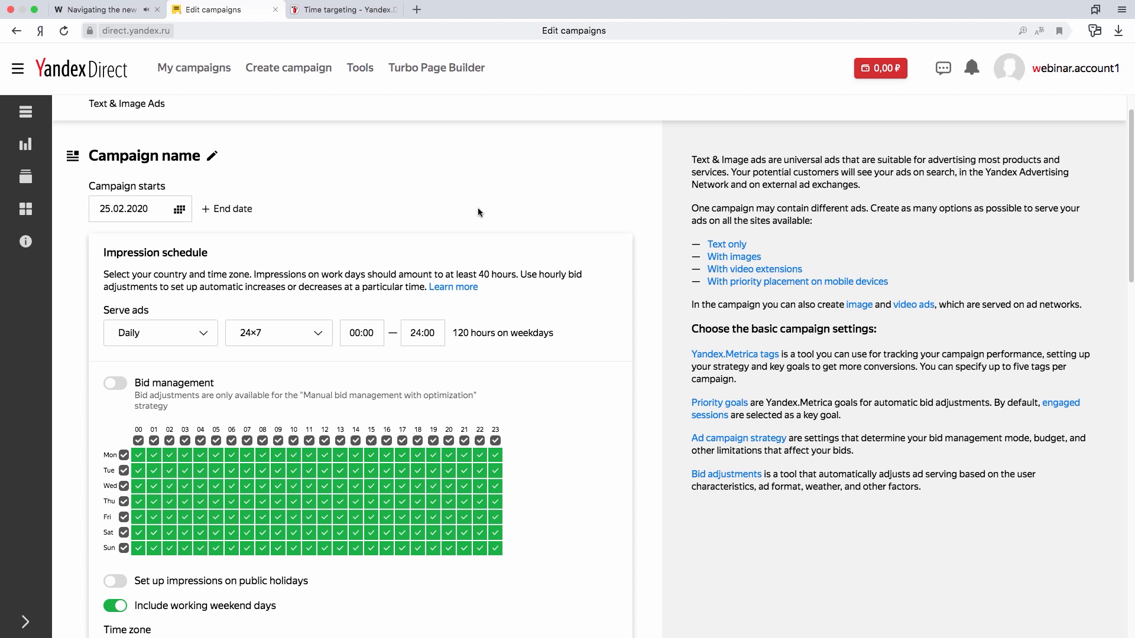
pyautogui.scroll(-1, 593, 322)
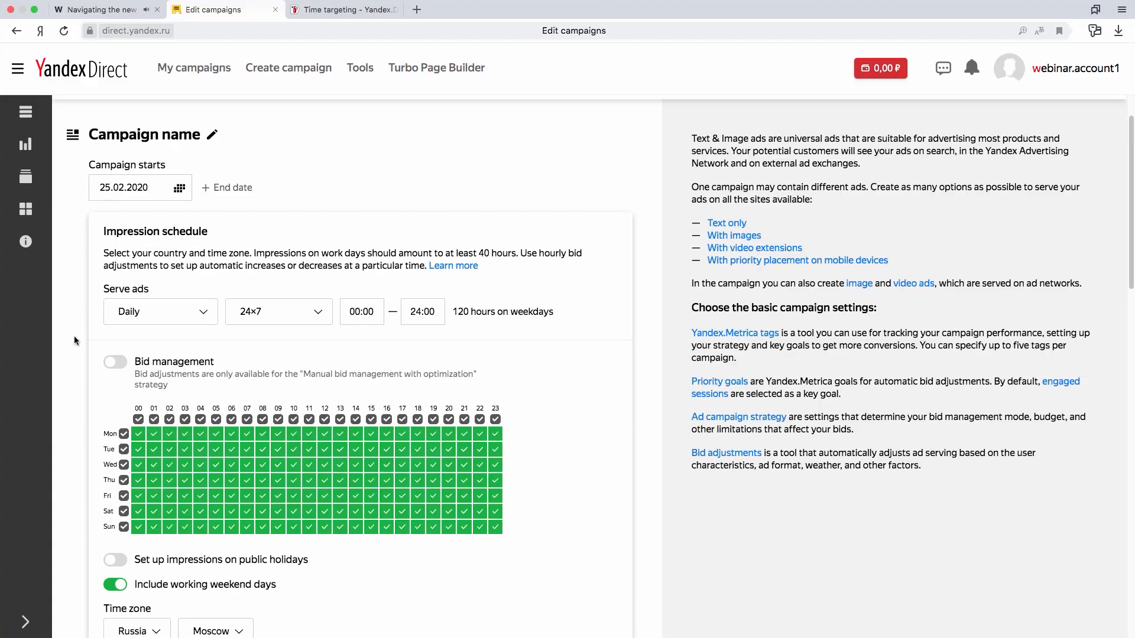
pyautogui.click(116, 361)
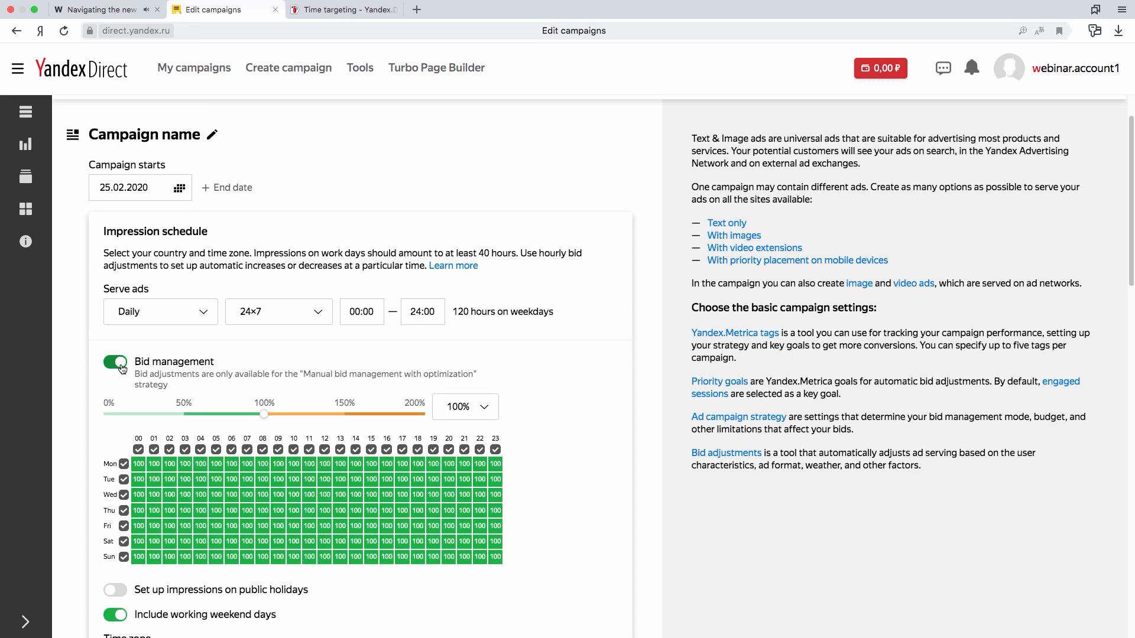
pyautogui.scroll(-1, 339, 364)
pyautogui.scroll(-5, 355, 392)
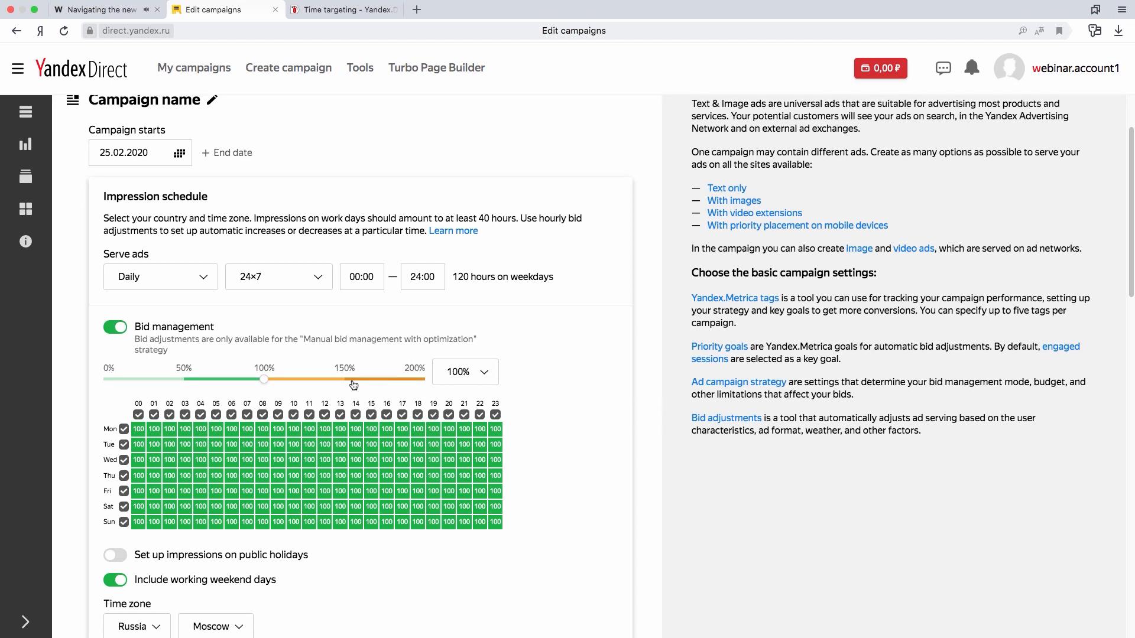
pyautogui.click(347, 223)
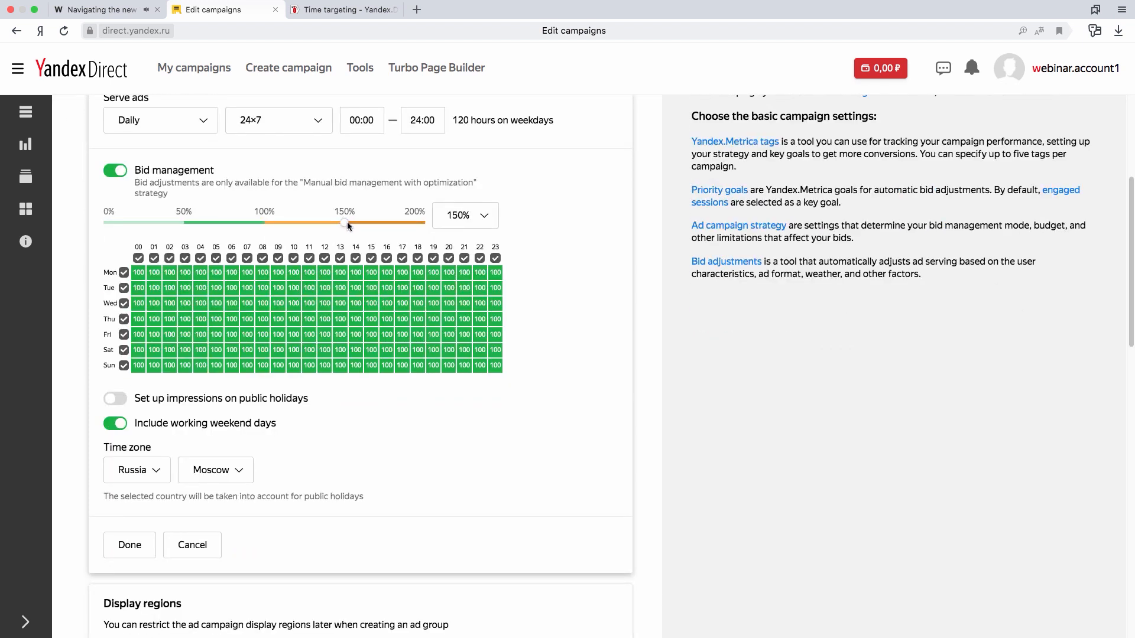
# - Apply the 150% bid level to the Wednesday to Friday cells from about 06 to 14, and save the impression schedule
pyautogui.click(233, 305)
pyautogui.moveTo(248, 304)
pyautogui.mouseDown()
pyautogui.moveTo(323, 304)
pyautogui.moveTo(358, 313)
pyautogui.moveTo(359, 330)
pyautogui.mouseUp()
pyautogui.moveTo(235, 319); pyautogui.dragTo(235, 334)
pyautogui.scroll(3, 618, 335)
pyautogui.scroll(-10, 618, 334)
pyautogui.scroll(1, 604, 322)
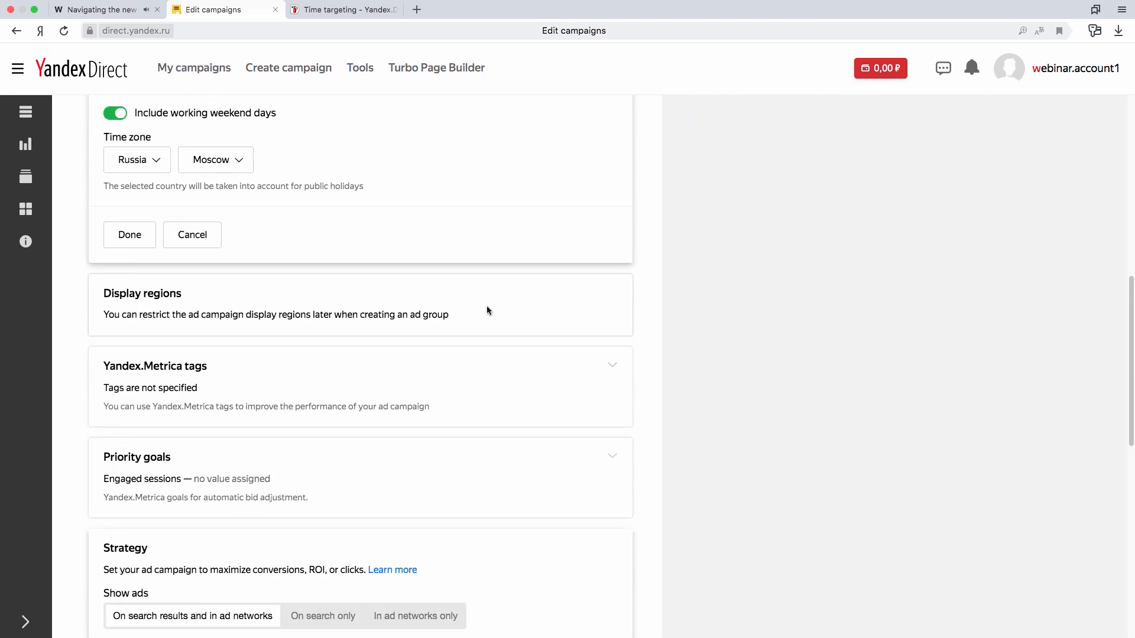
pyautogui.click(134, 241)
# - Add the Yandex.Metrica tag 50232145 to the campaign and apply it
pyautogui.scroll(3, 716, 225)
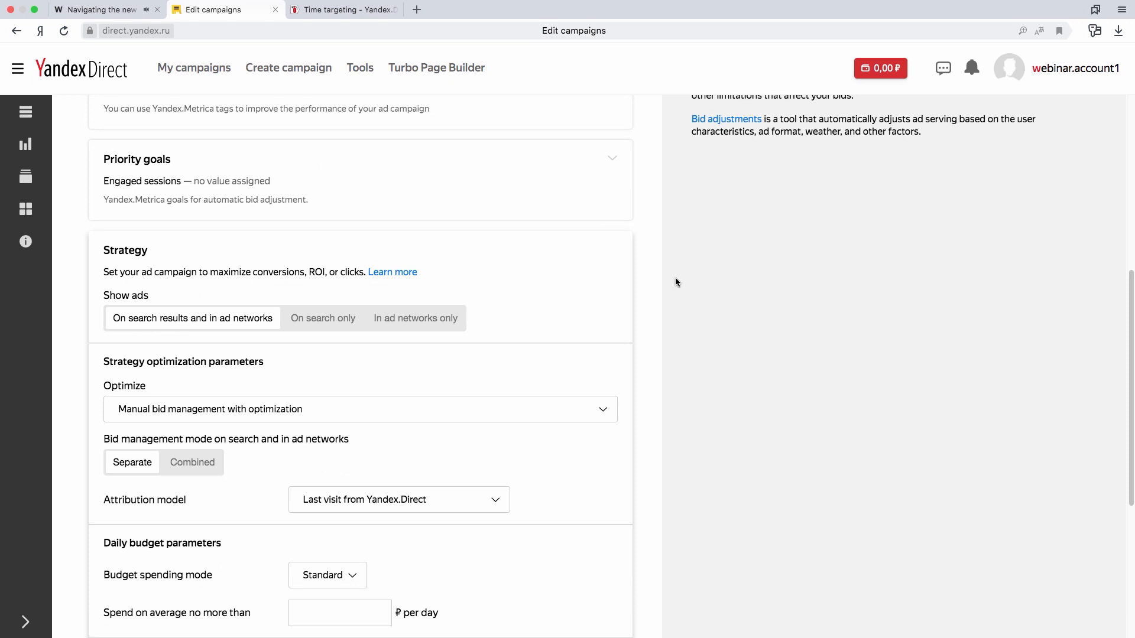
pyautogui.scroll(3, 675, 280)
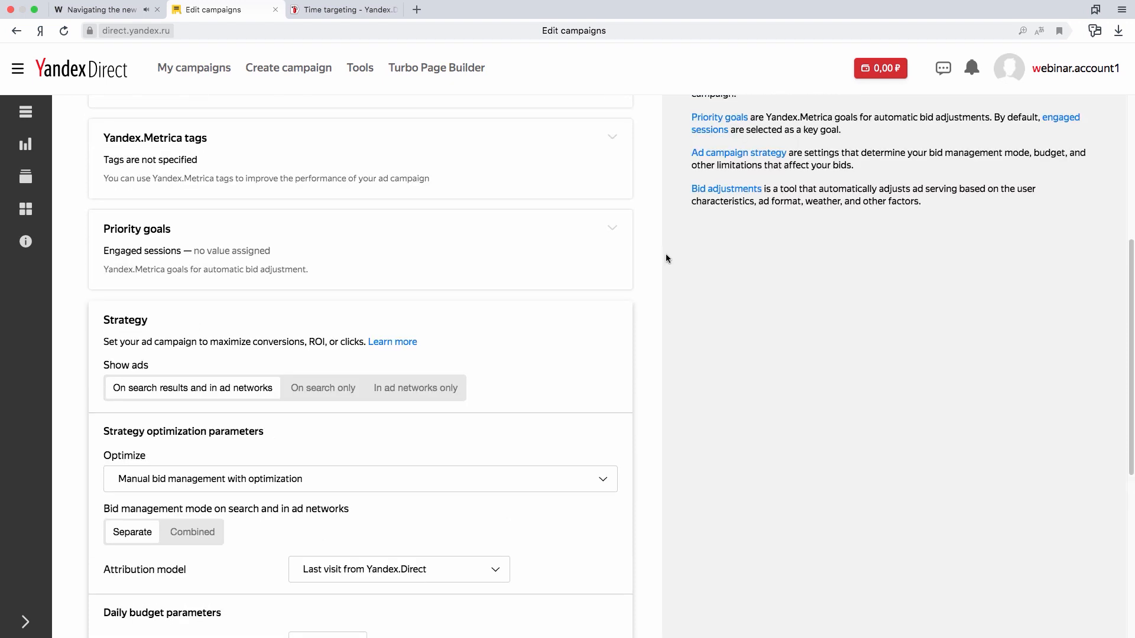
pyautogui.click(616, 169)
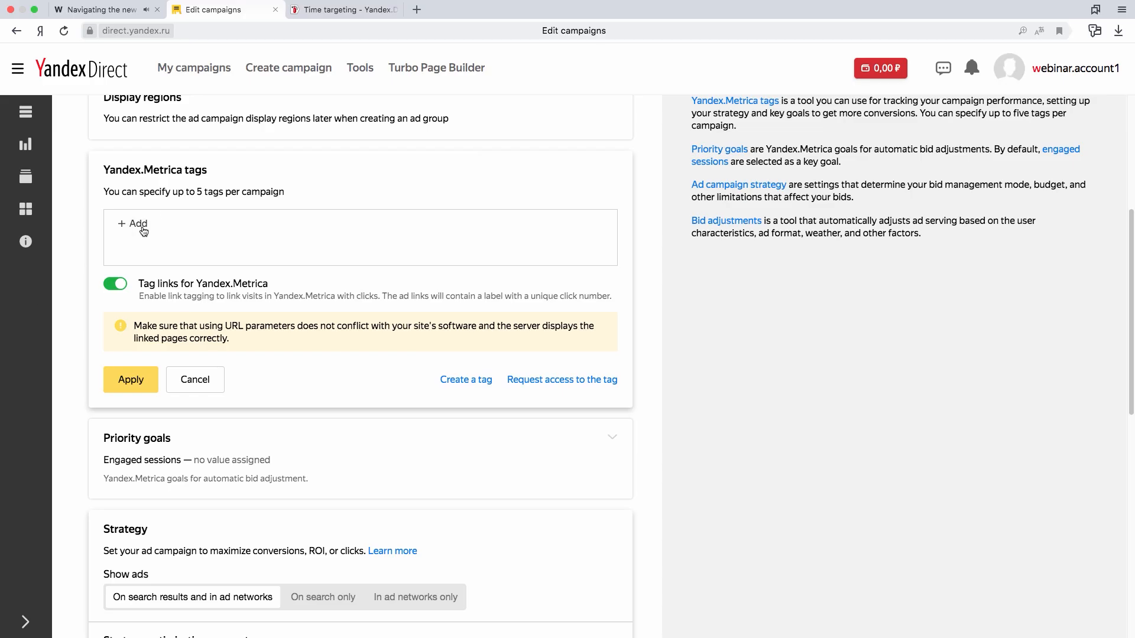
pyautogui.click(142, 227)
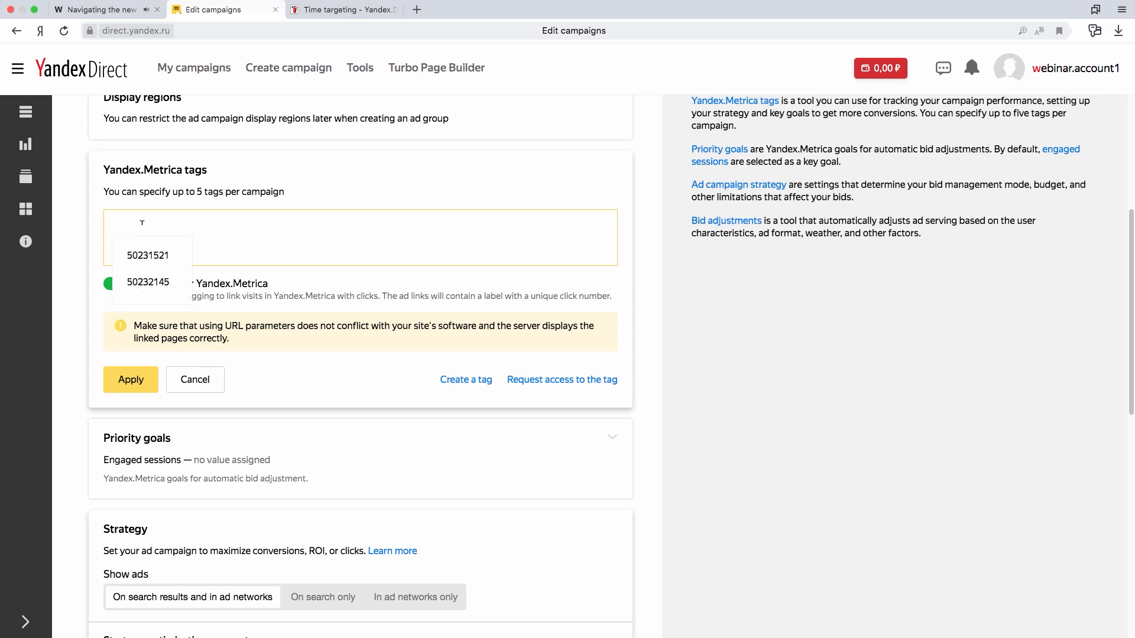
pyautogui.click(159, 284)
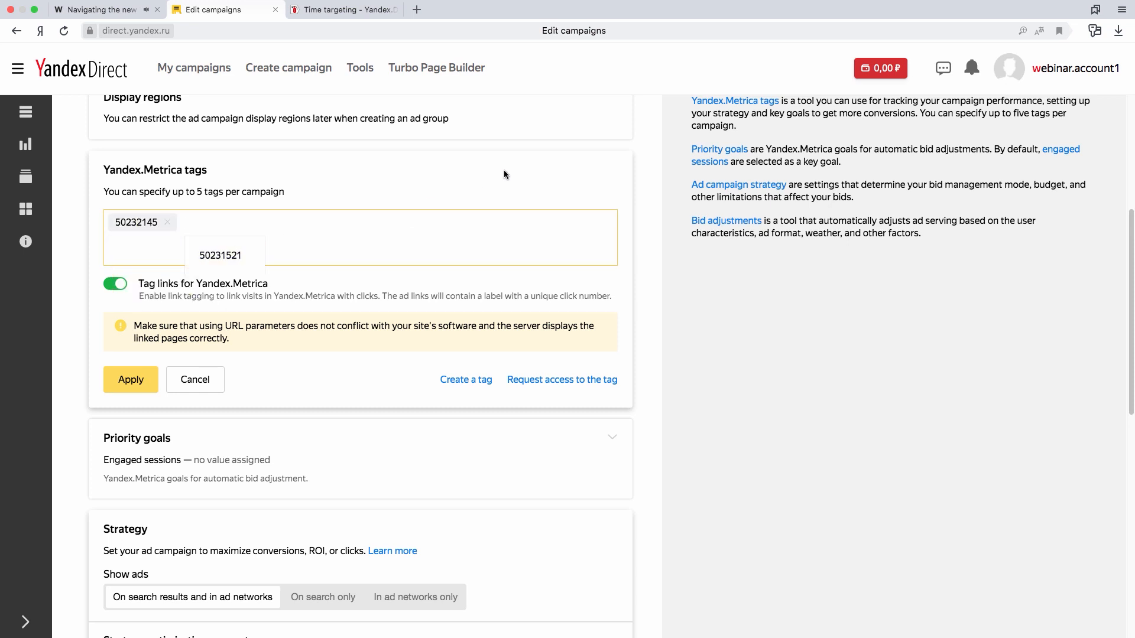
pyautogui.click(132, 381)
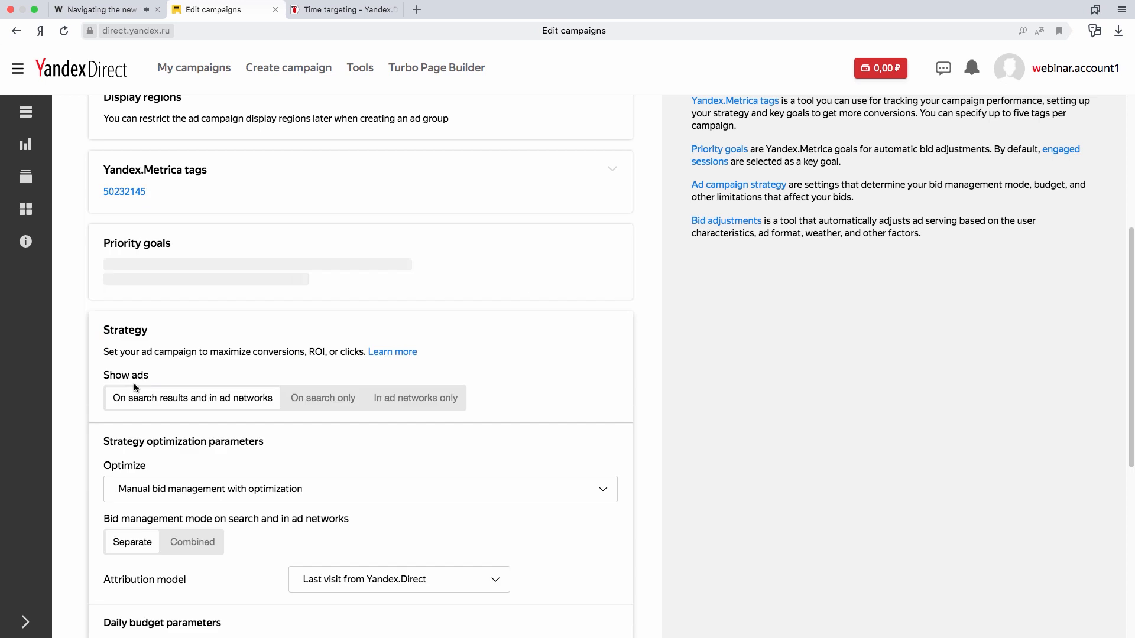
# - Set the campaign strategy to show ads on search only
pyautogui.scroll(-1, 648, 269)
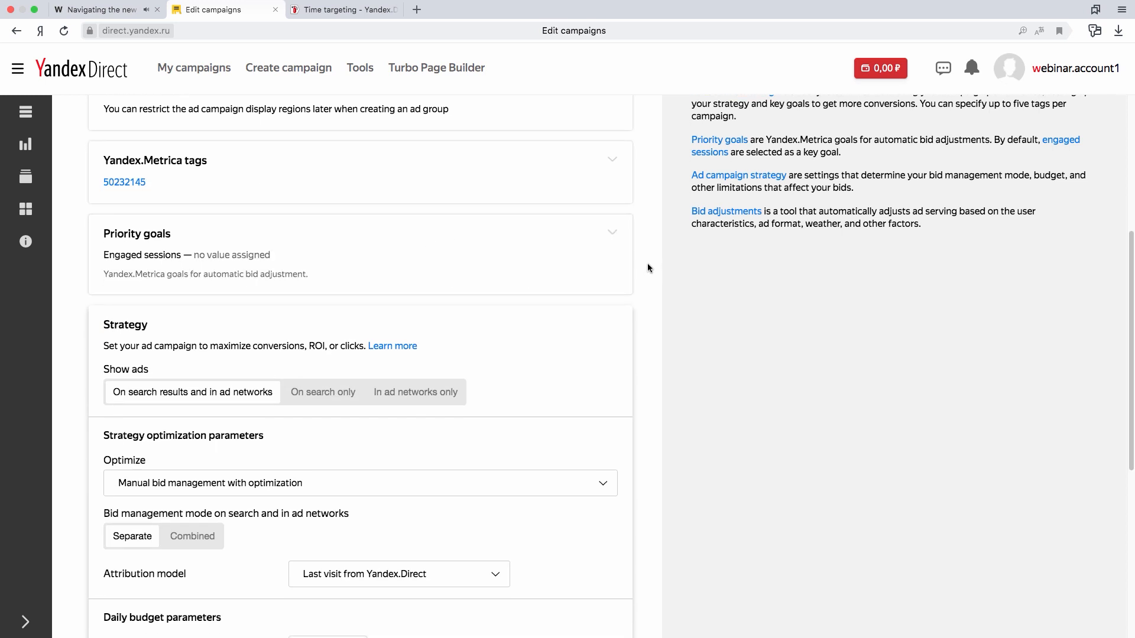
pyautogui.scroll(-3, 646, 268)
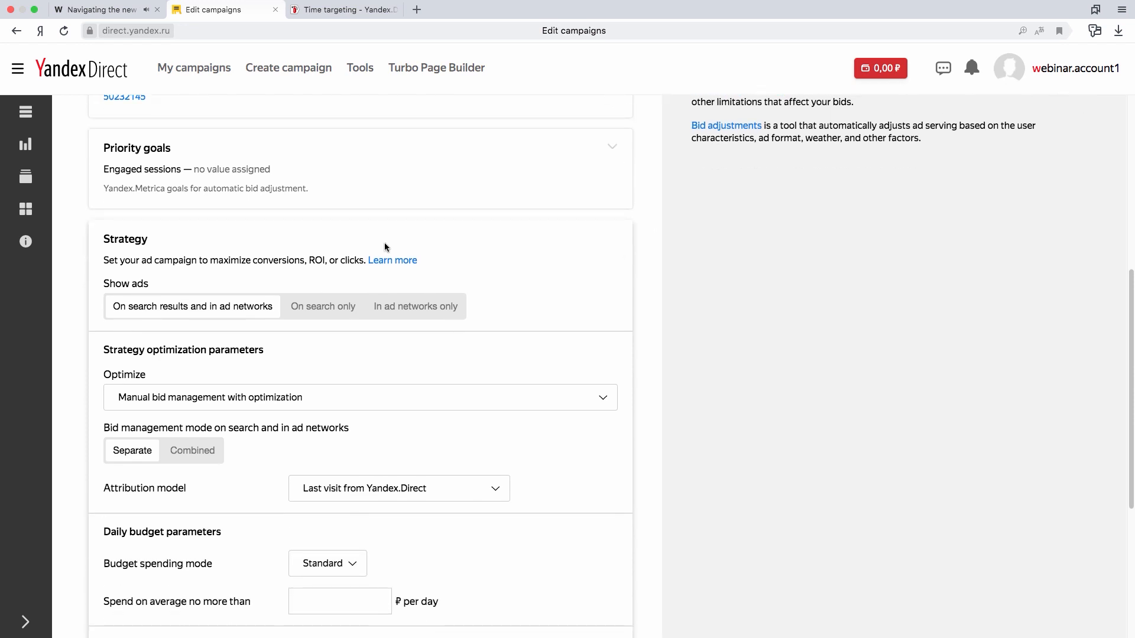
pyautogui.scroll(-1, 386, 243)
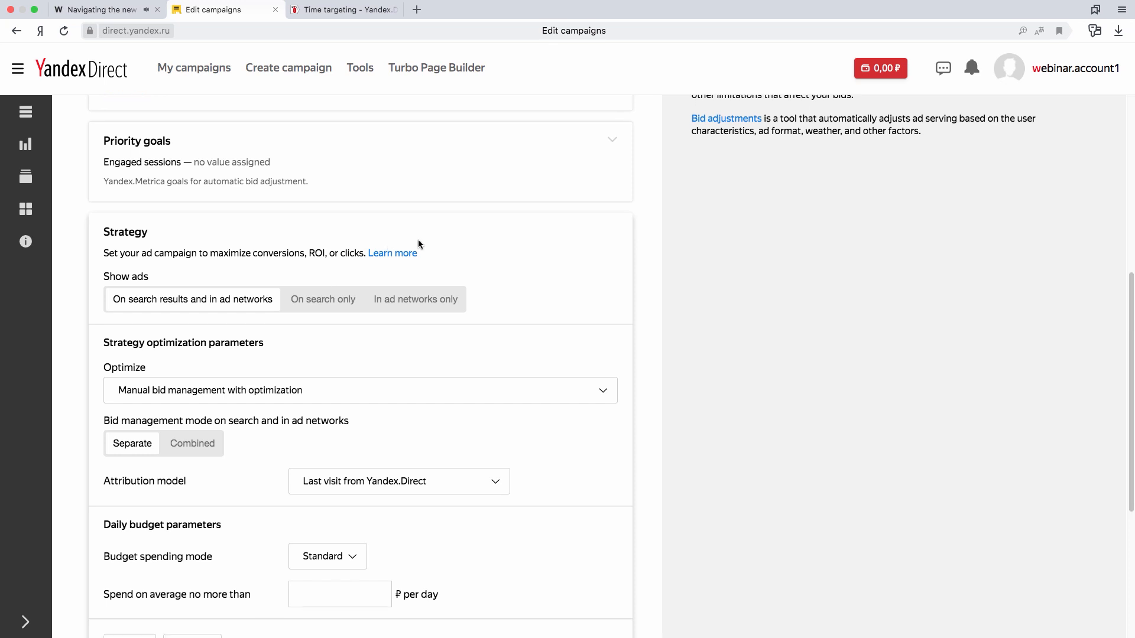
pyautogui.scroll(-1, 528, 251)
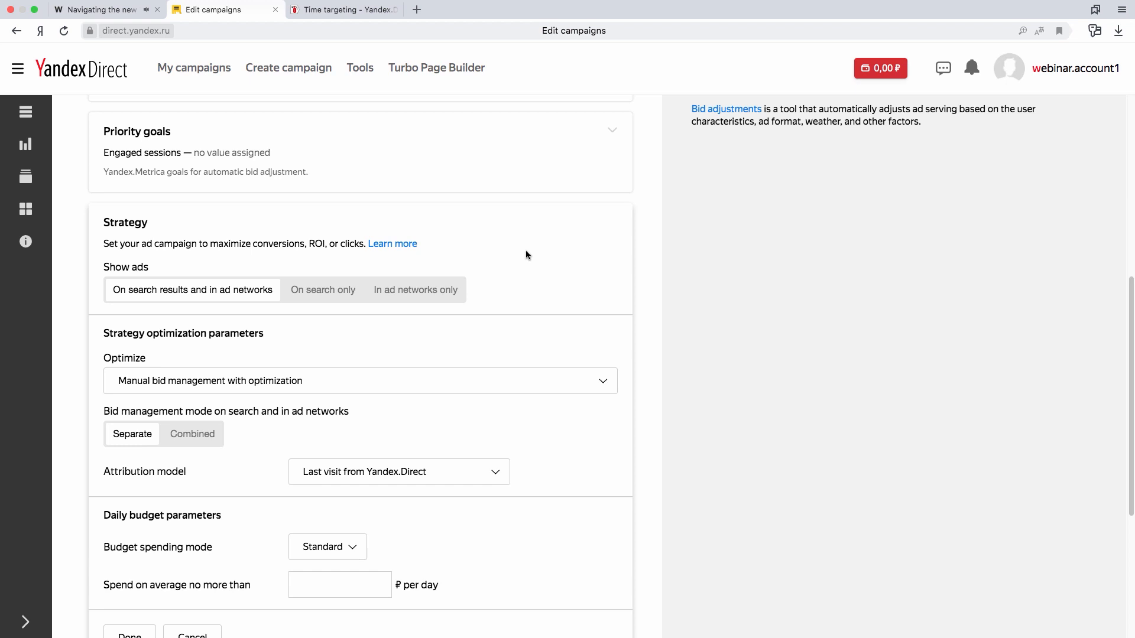
pyautogui.click(327, 299)
# - Set the strategy to Conversion optimization and limit it by weekly budget
pyautogui.scroll(-1, 327, 300)
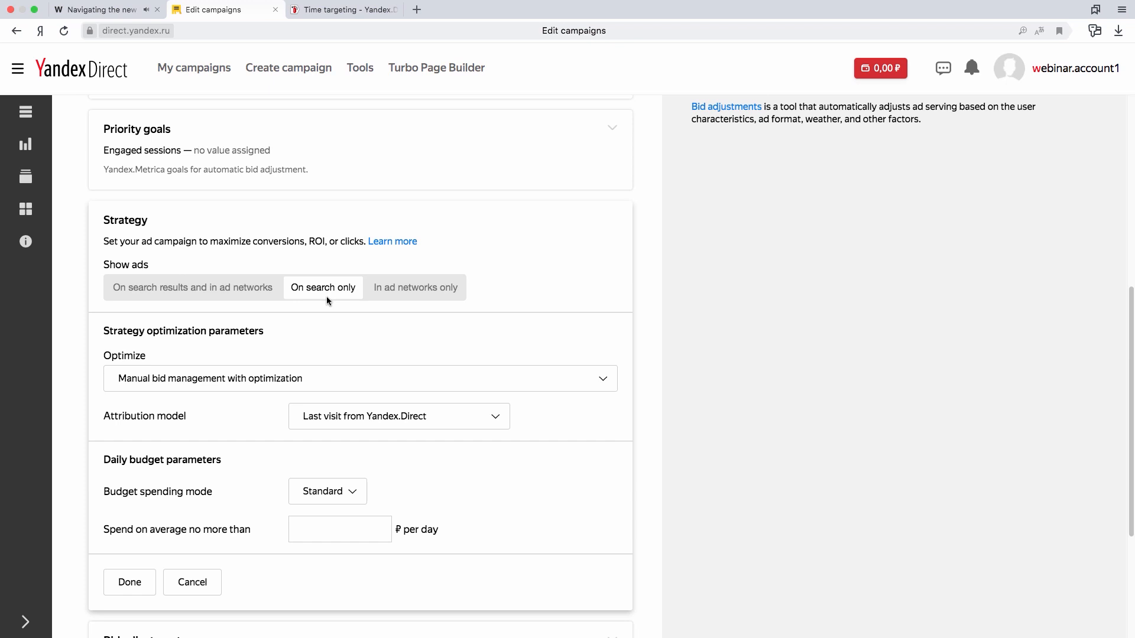
pyautogui.click(563, 384)
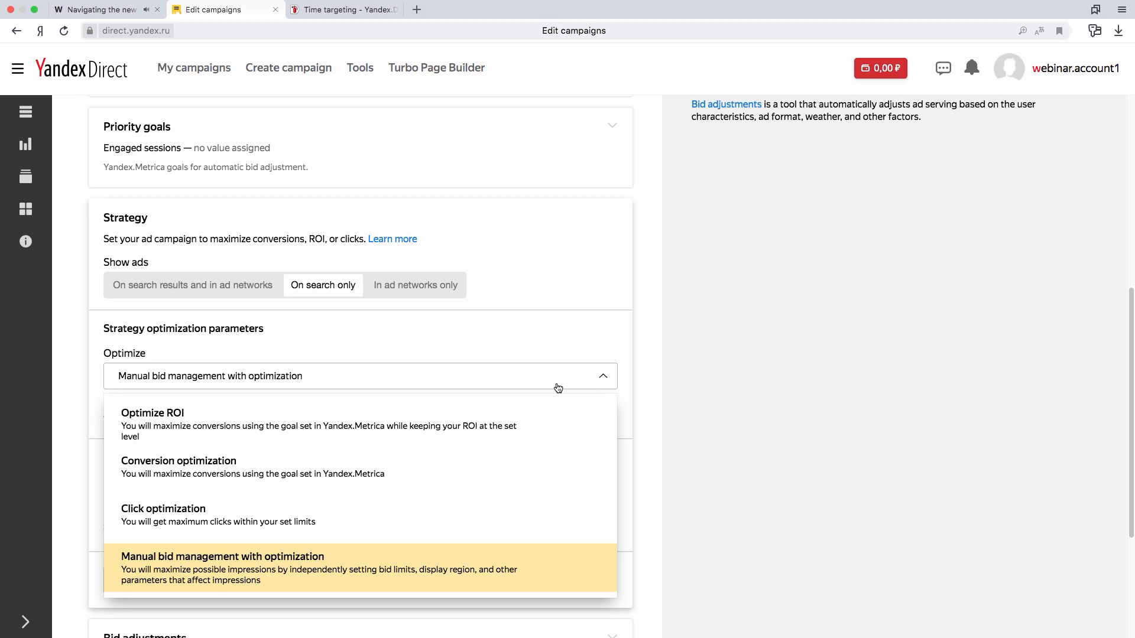
pyautogui.click(366, 469)
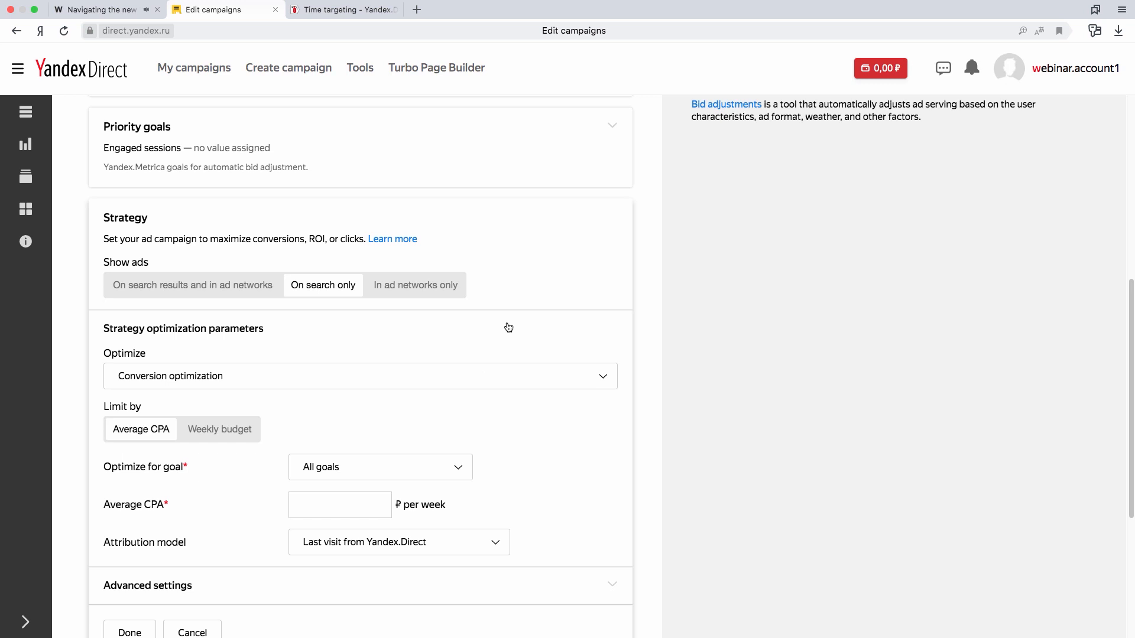
pyautogui.scroll(-1, 514, 328)
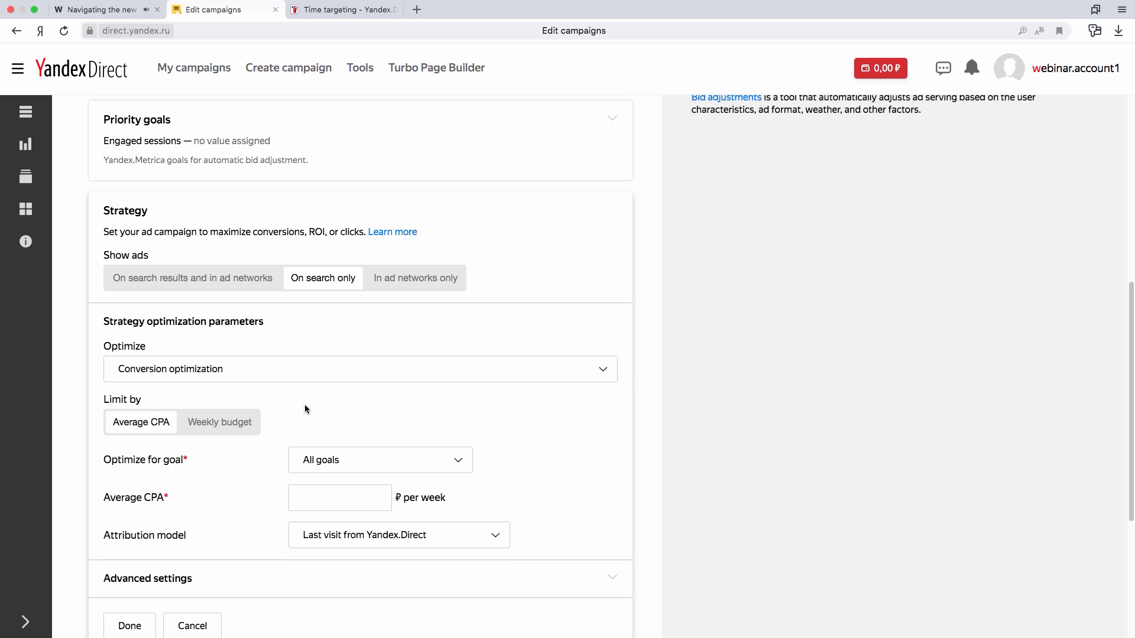
pyautogui.click(246, 425)
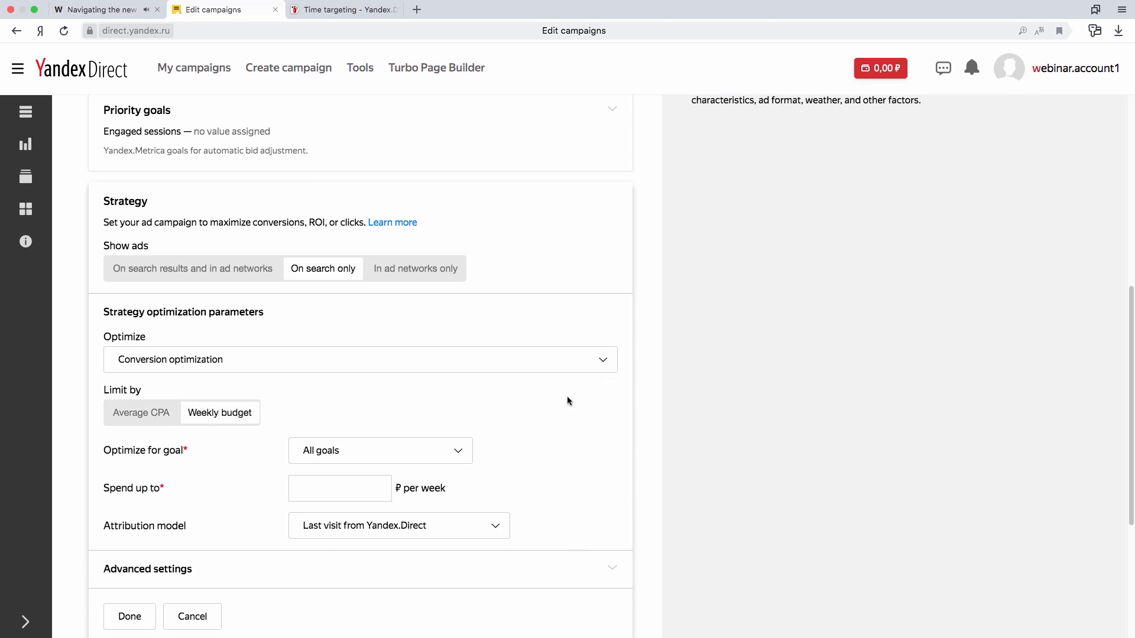
# - Set the weekly spending limit to 5000 ₽ for all goals and apply the strategy settings
pyautogui.write('5000')
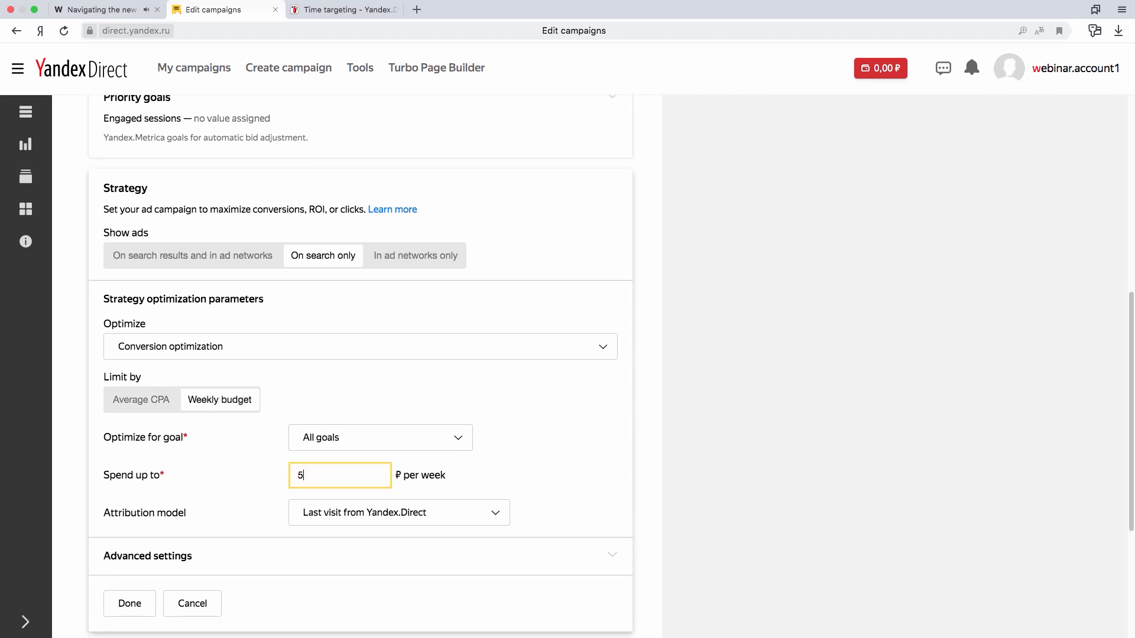
pyautogui.click(651, 459)
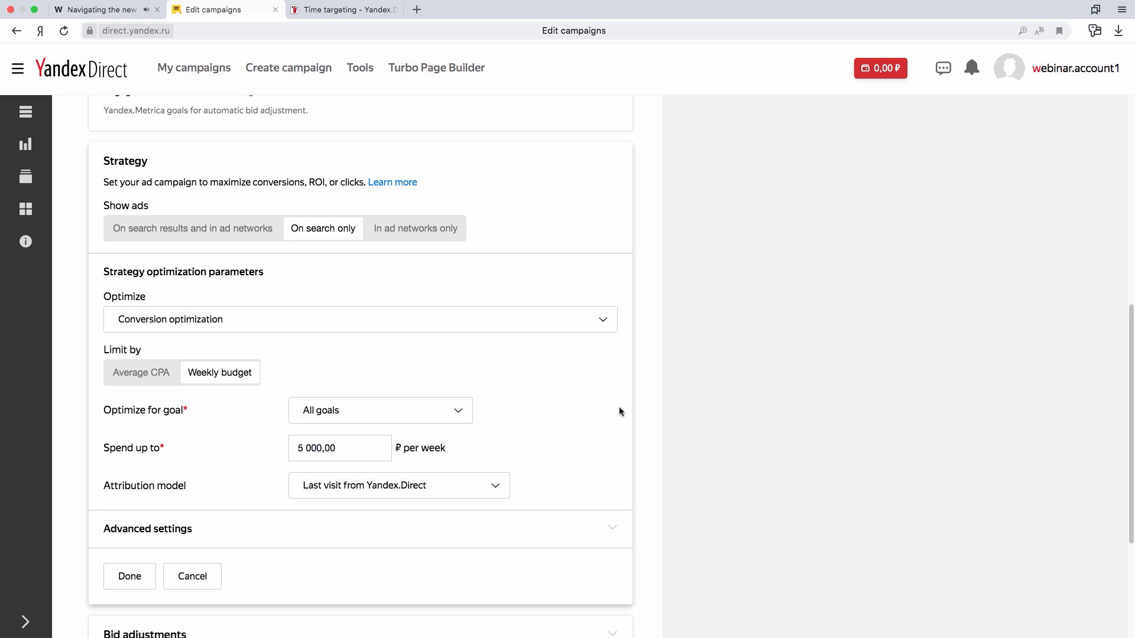
pyautogui.scroll(-1, 590, 401)
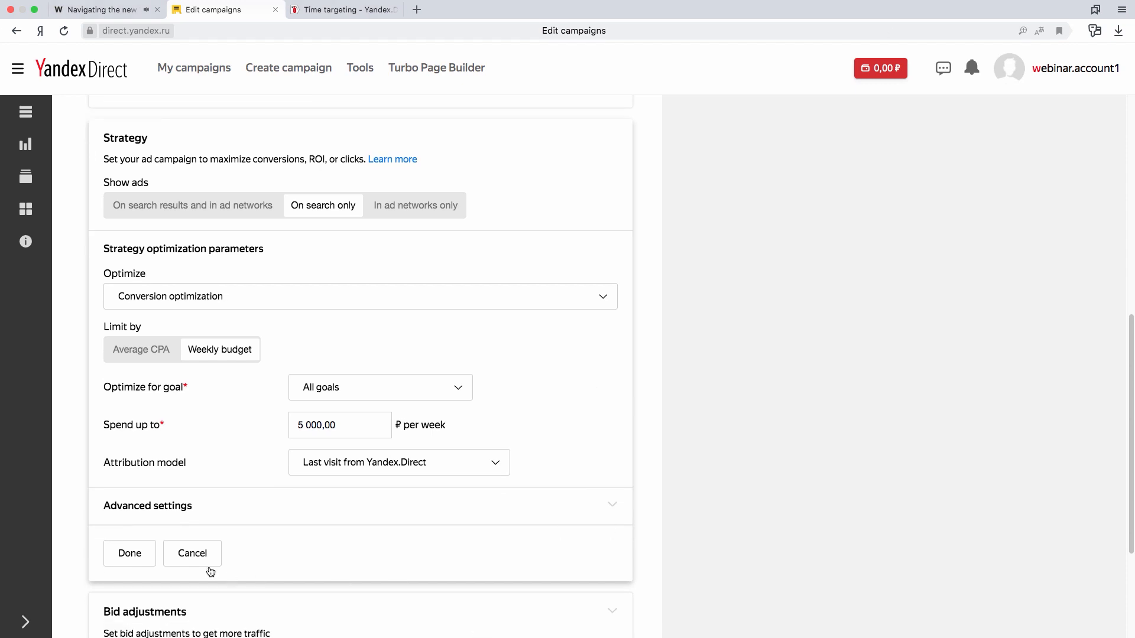
pyautogui.click(130, 553)
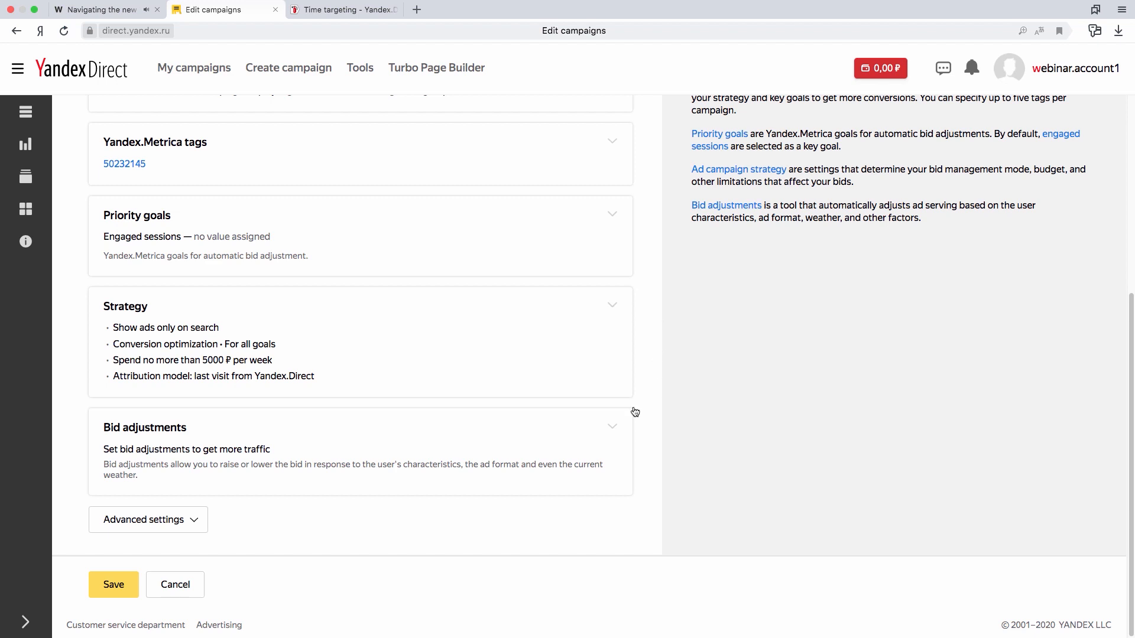
# - Add a device bid adjustment that raises bids for all smartphones by 50%, and apply it
pyautogui.click(613, 430)
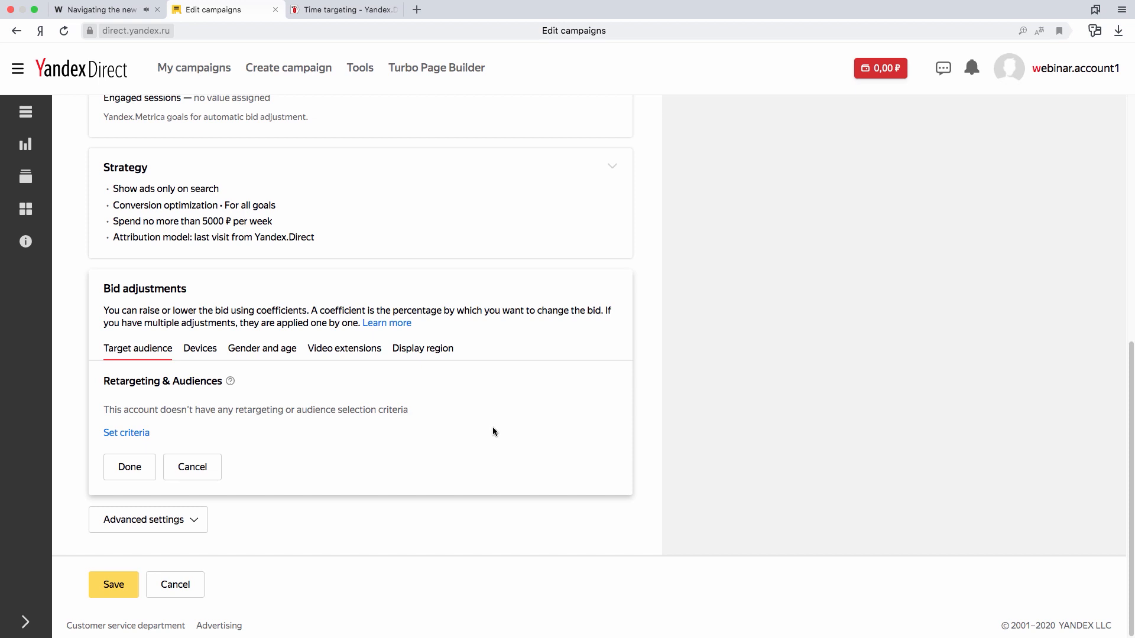
pyautogui.click(212, 350)
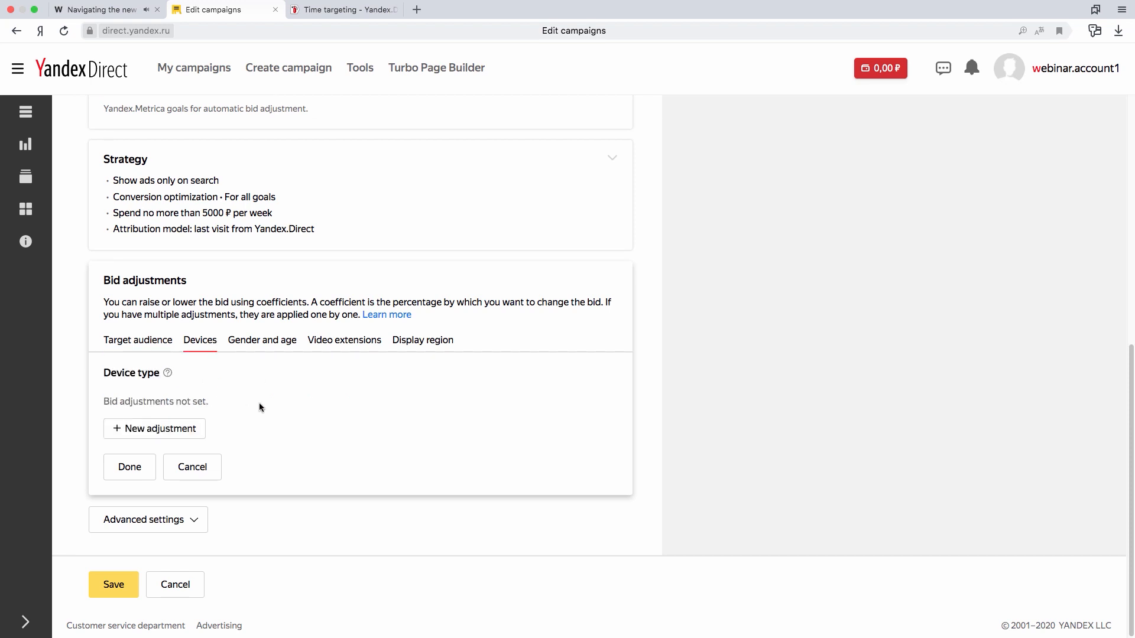
pyautogui.click(188, 430)
pyautogui.click(125, 365)
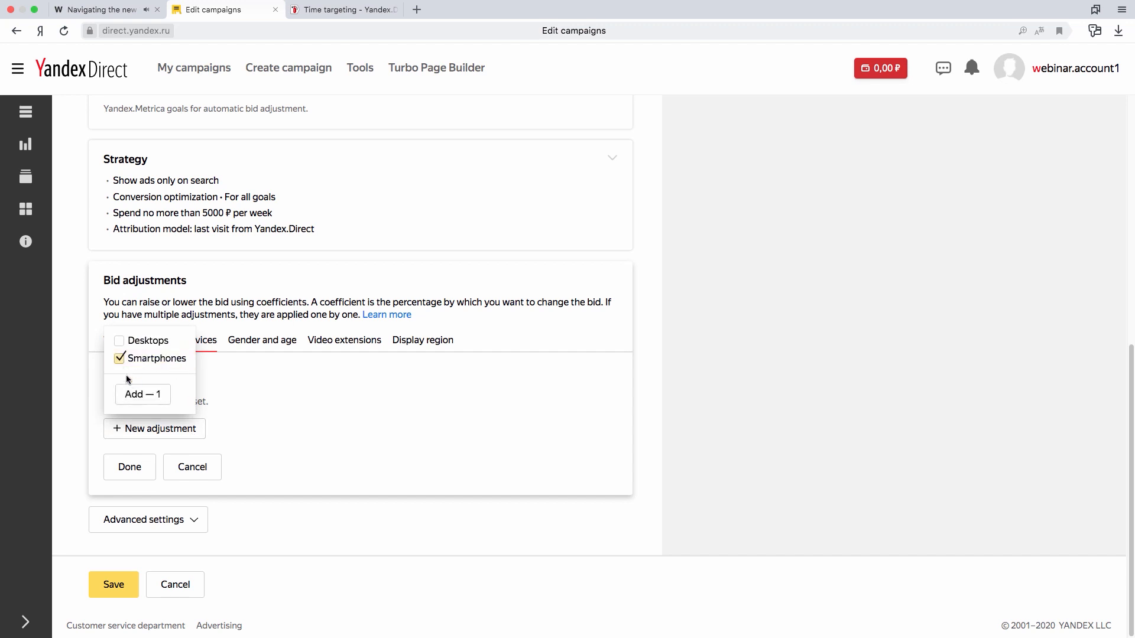
pyautogui.click(143, 395)
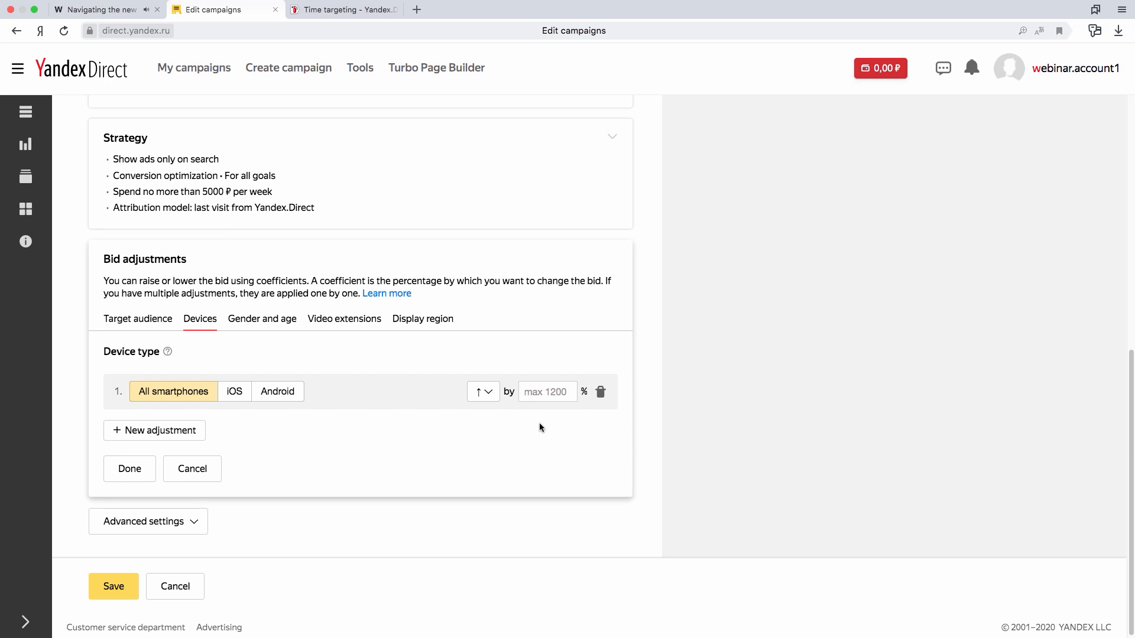
pyautogui.click(536, 391)
pyautogui.write('50')
pyautogui.click(145, 470)
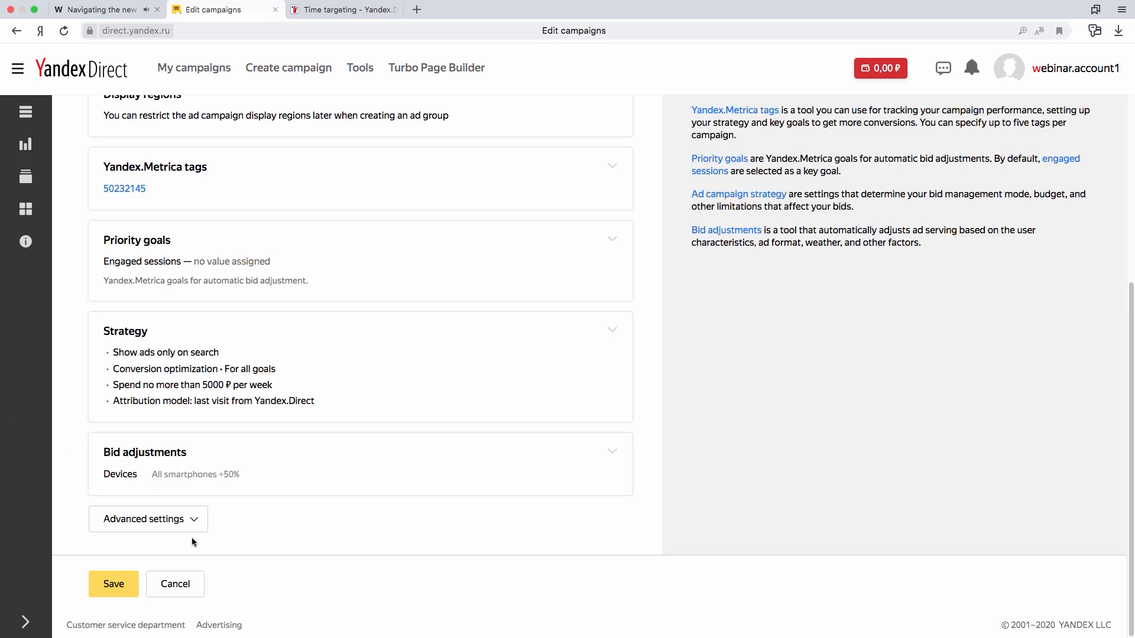
# - Expand the campaign's advanced settings and look through the options down to the vCard section
pyautogui.click(195, 520)
pyautogui.scroll(-3, 604, 409)
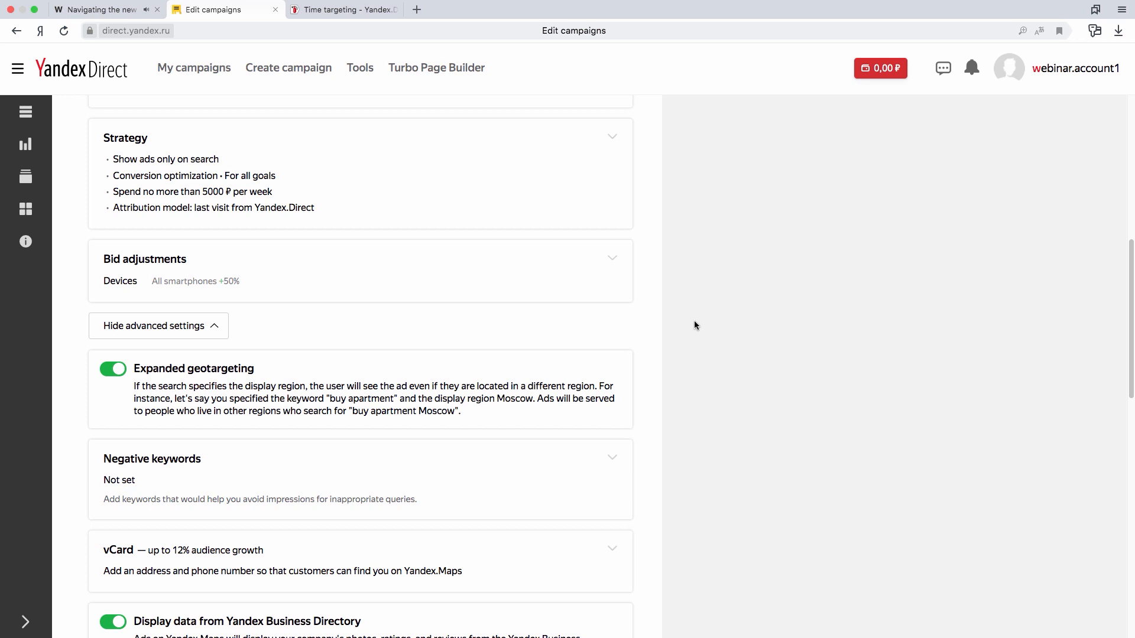
pyautogui.scroll(-3, 694, 325)
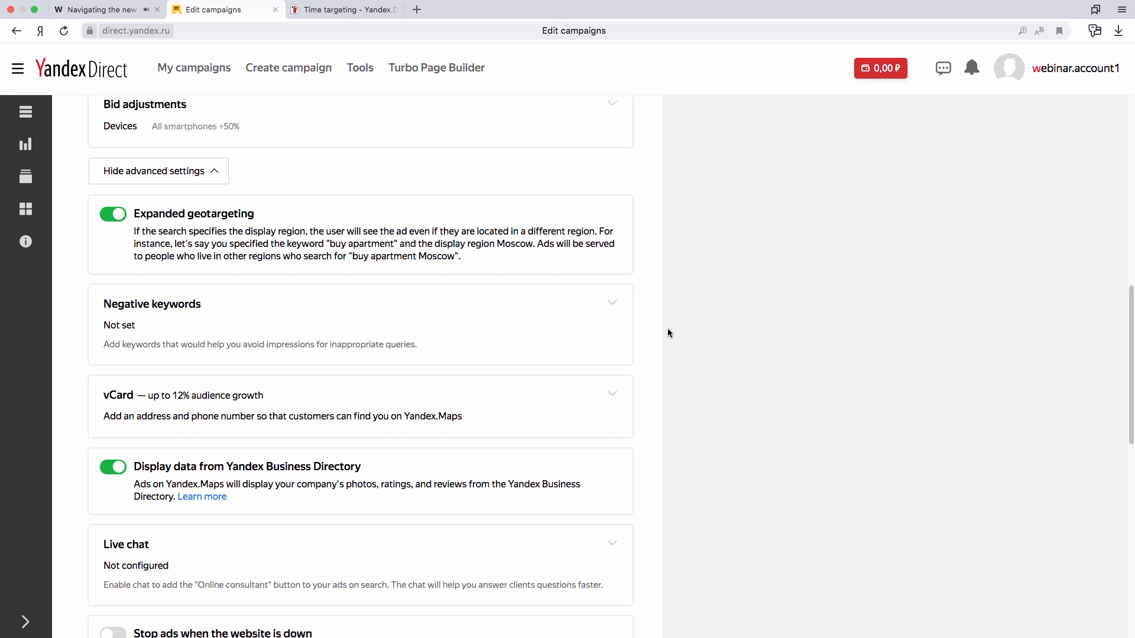
pyautogui.scroll(-1, 667, 325)
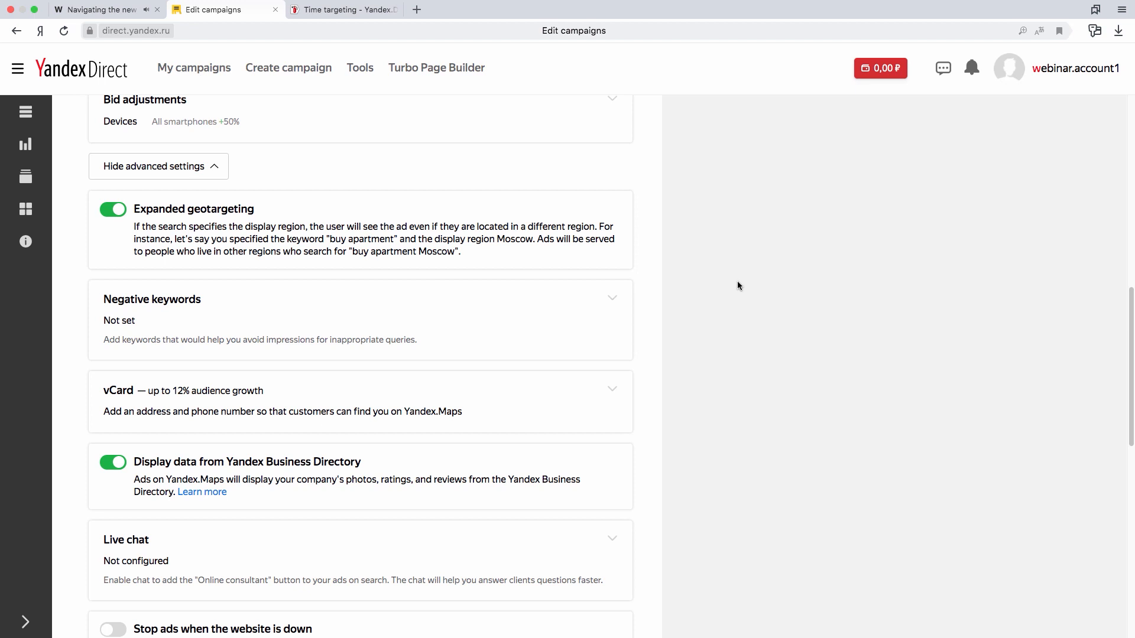
pyautogui.scroll(-2, 733, 286)
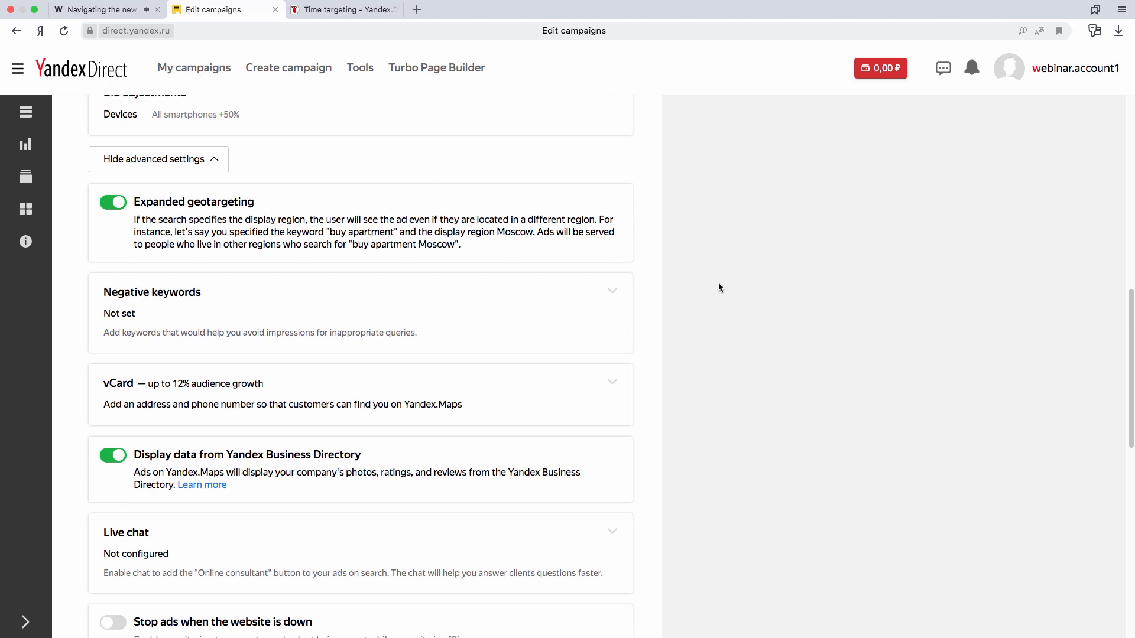
pyautogui.scroll(-2, 679, 295)
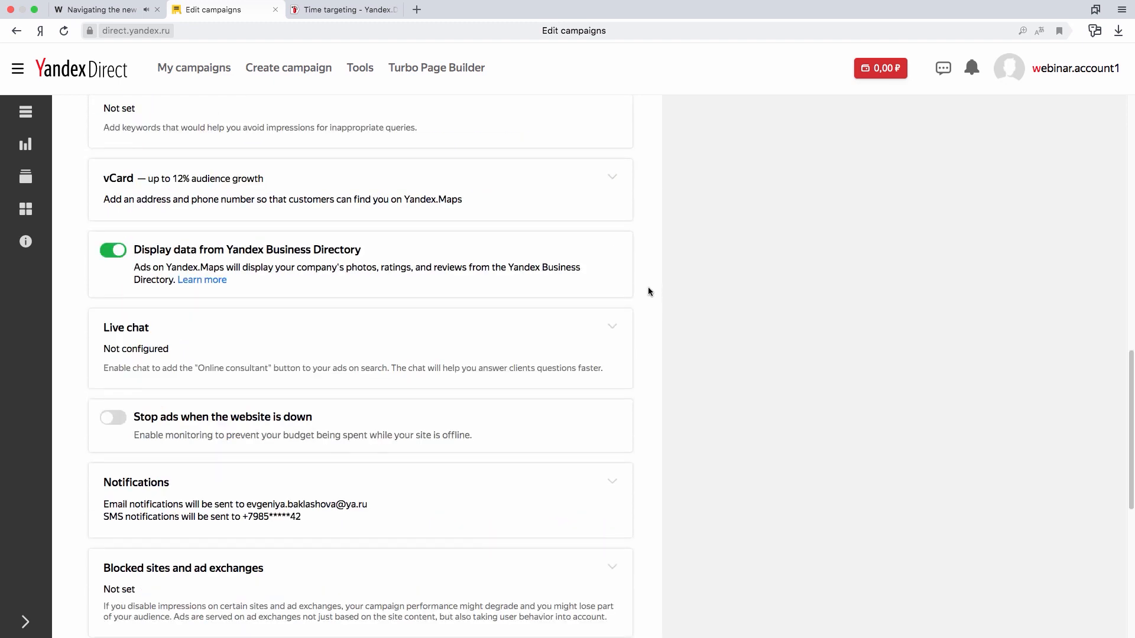
# - Examine the campaign vCard form's contact and address fields, and close it without filling anything in
pyautogui.click(613, 178)
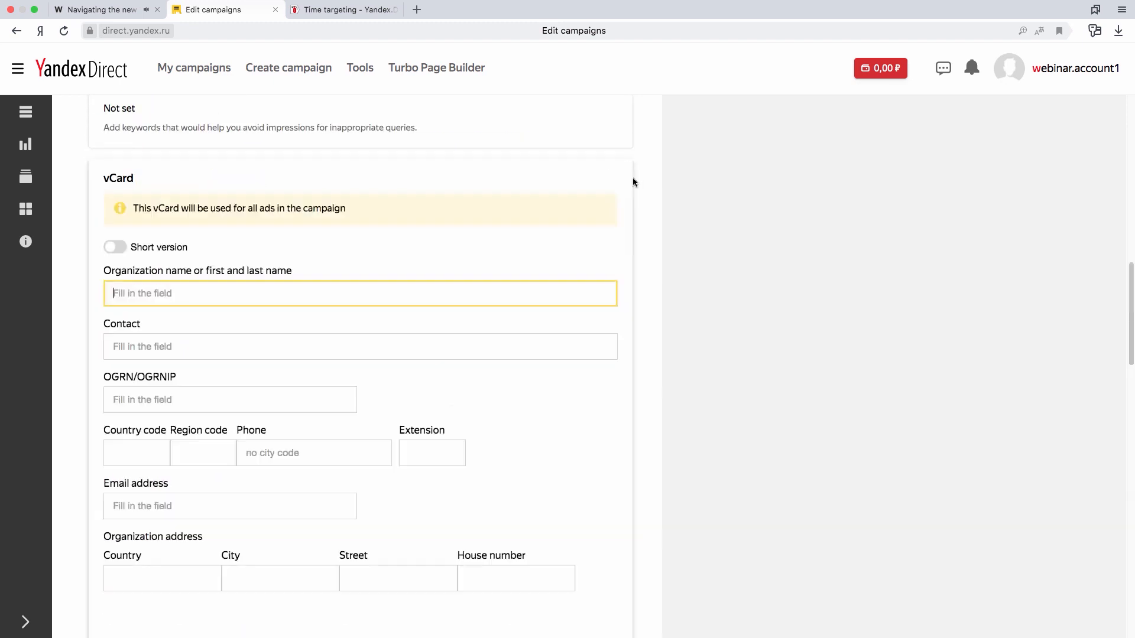
pyautogui.click(689, 247)
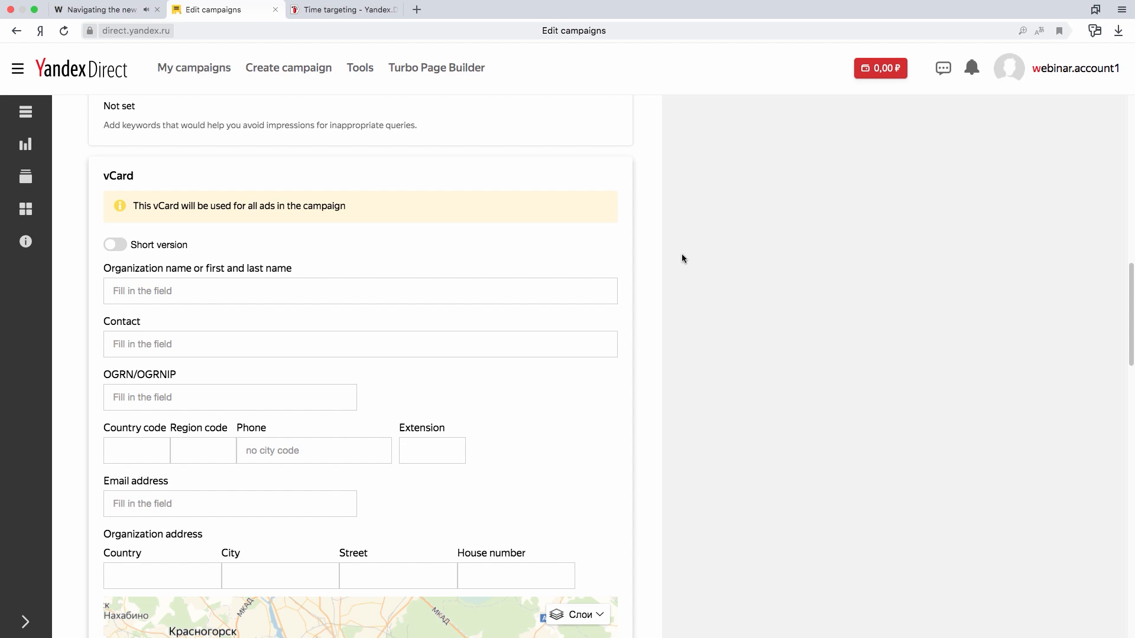
pyautogui.scroll(-5, 677, 254)
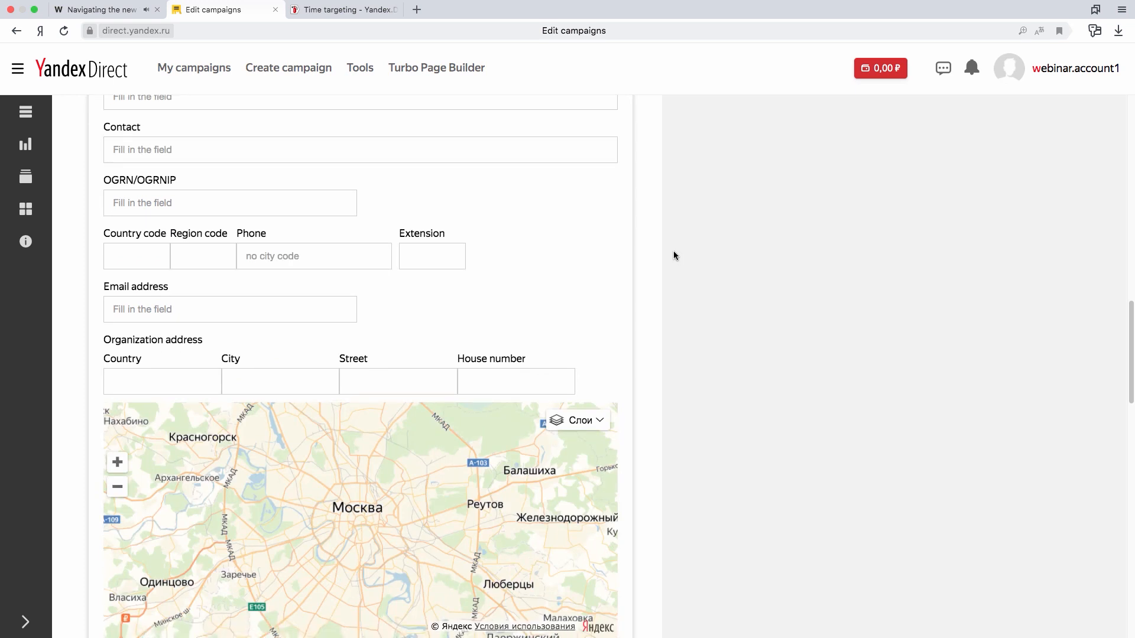
pyautogui.scroll(-10, 672, 250)
pyautogui.click(215, 576)
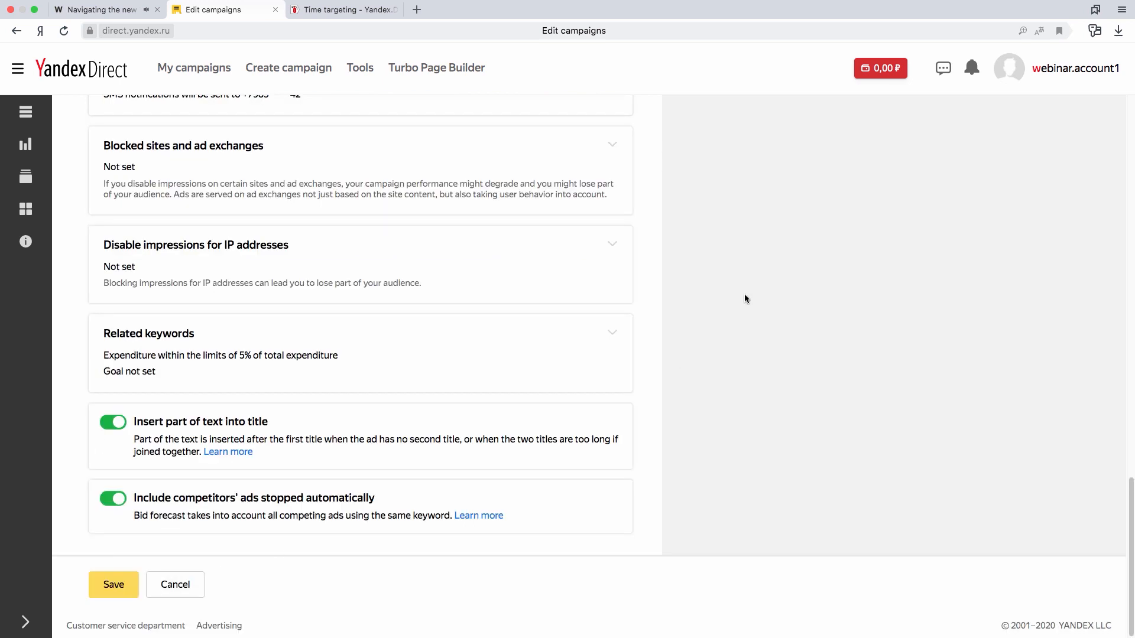
# - Enable stopping ads when the website is down
pyautogui.scroll(7, 739, 293)
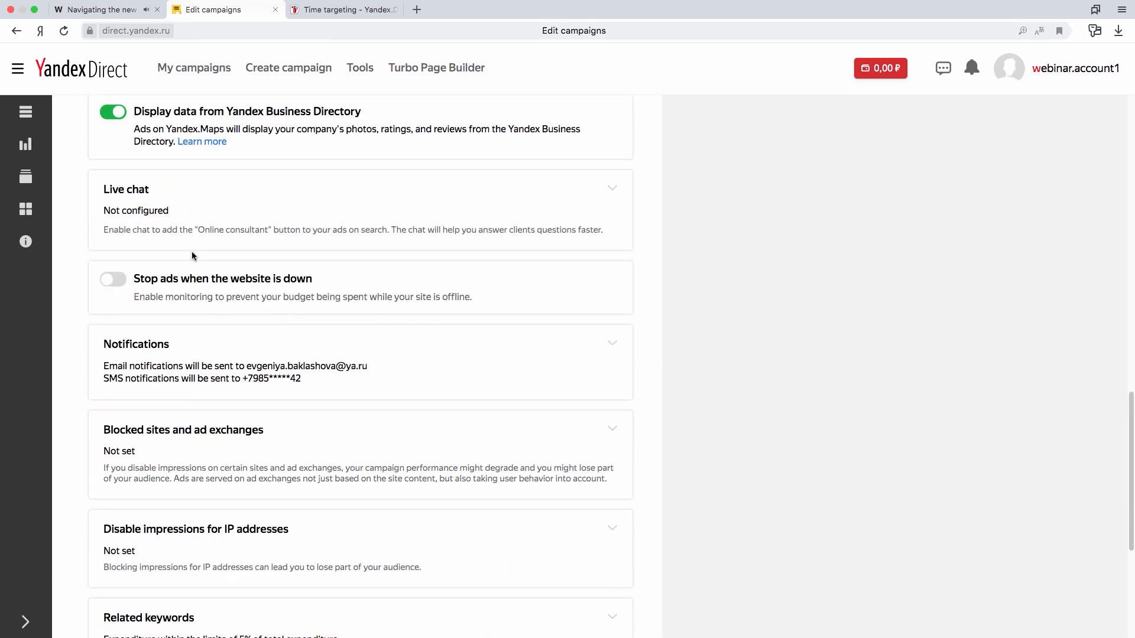
pyautogui.scroll(6, 225, 239)
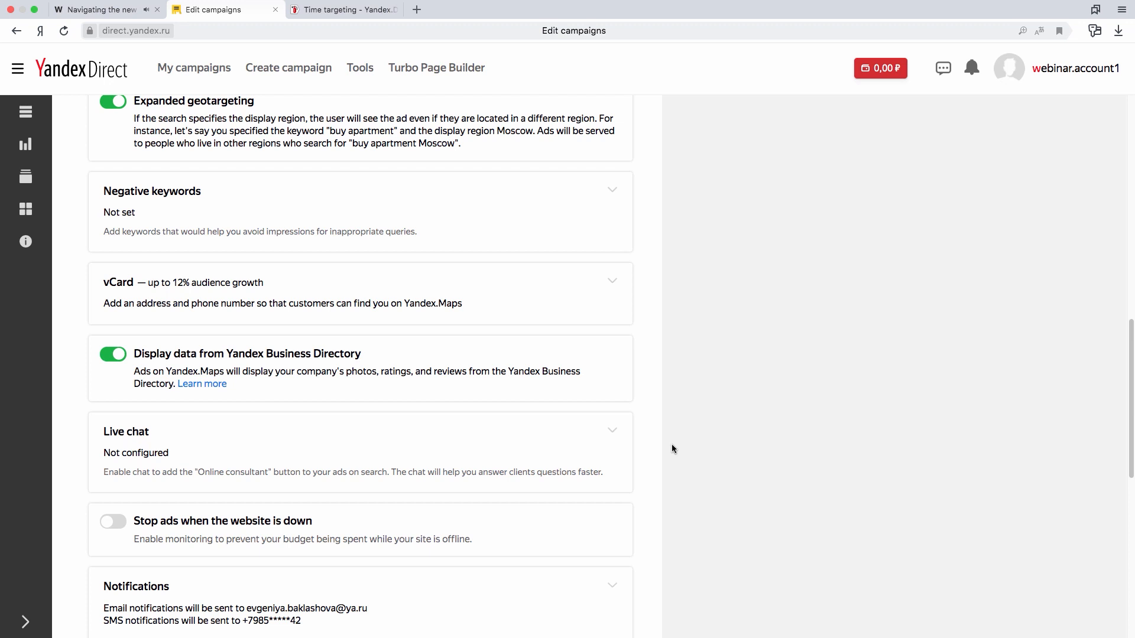
pyautogui.scroll(-2, 668, 439)
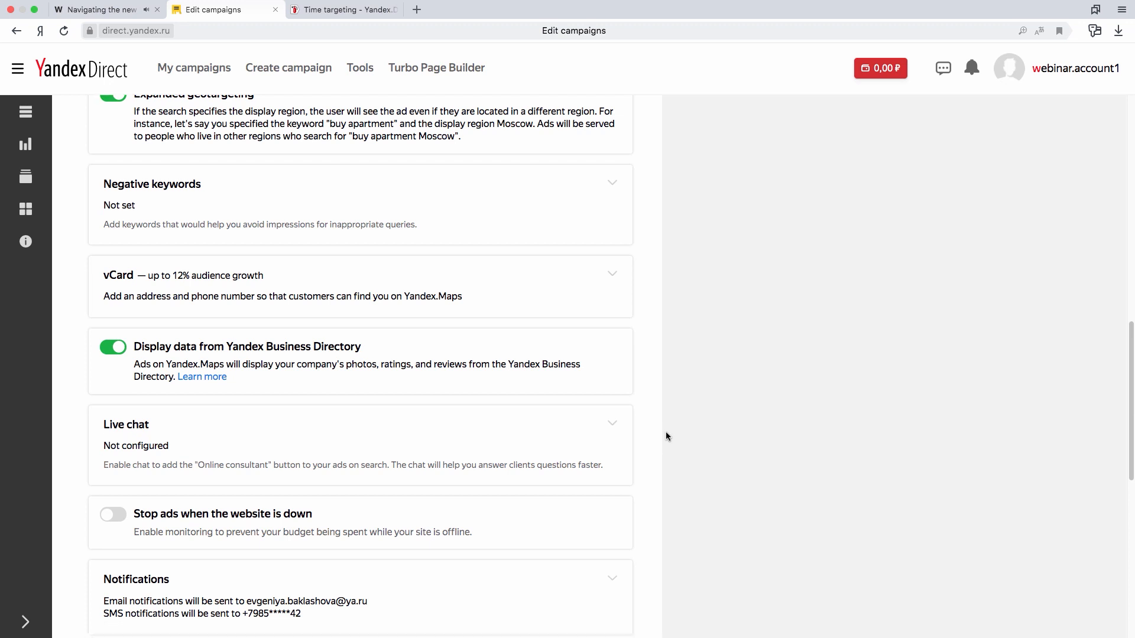
pyautogui.scroll(-10, 666, 436)
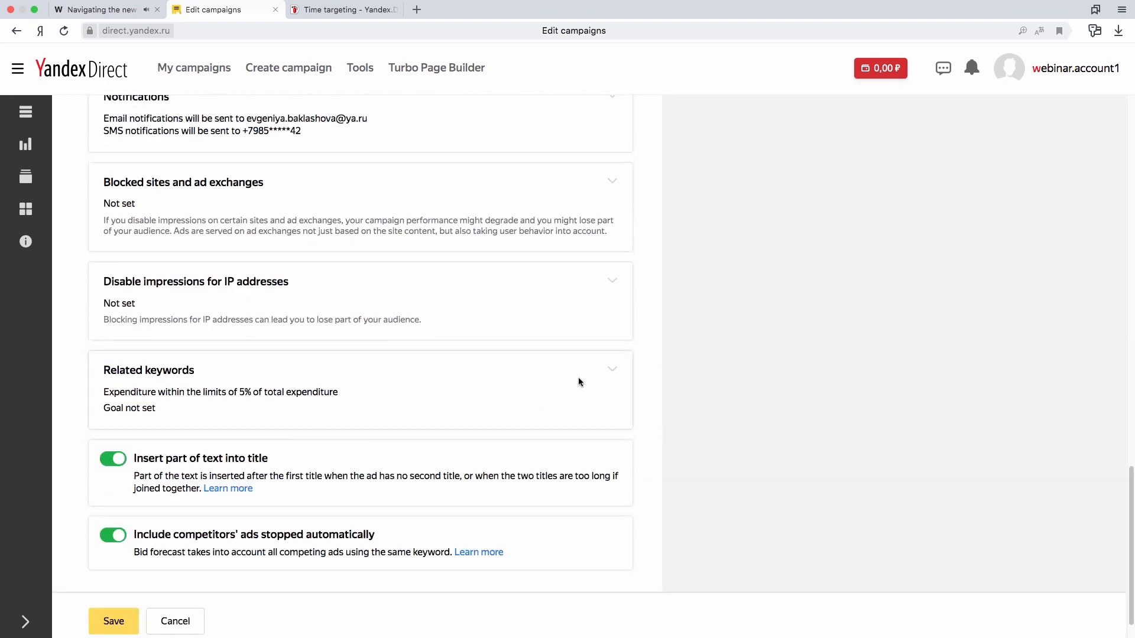
pyautogui.scroll(2, 142, 136)
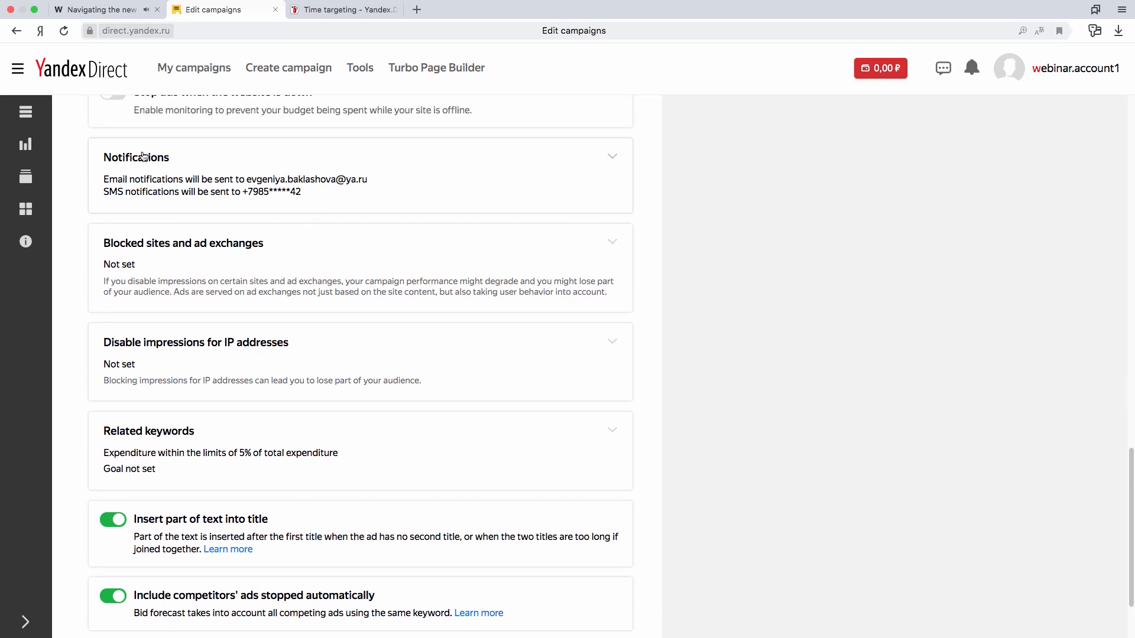
pyautogui.click(118, 132)
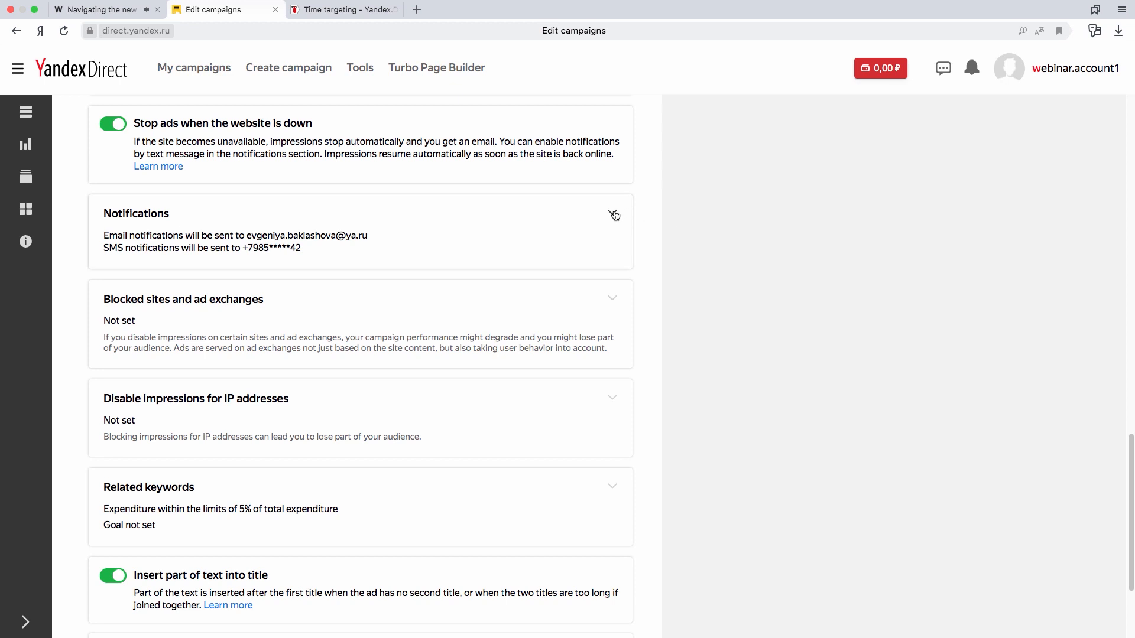
# - Set the maximum expenditure on related keyword impressions to 10% of total campaign expenditure and apply it
pyautogui.scroll(-1, 751, 294)
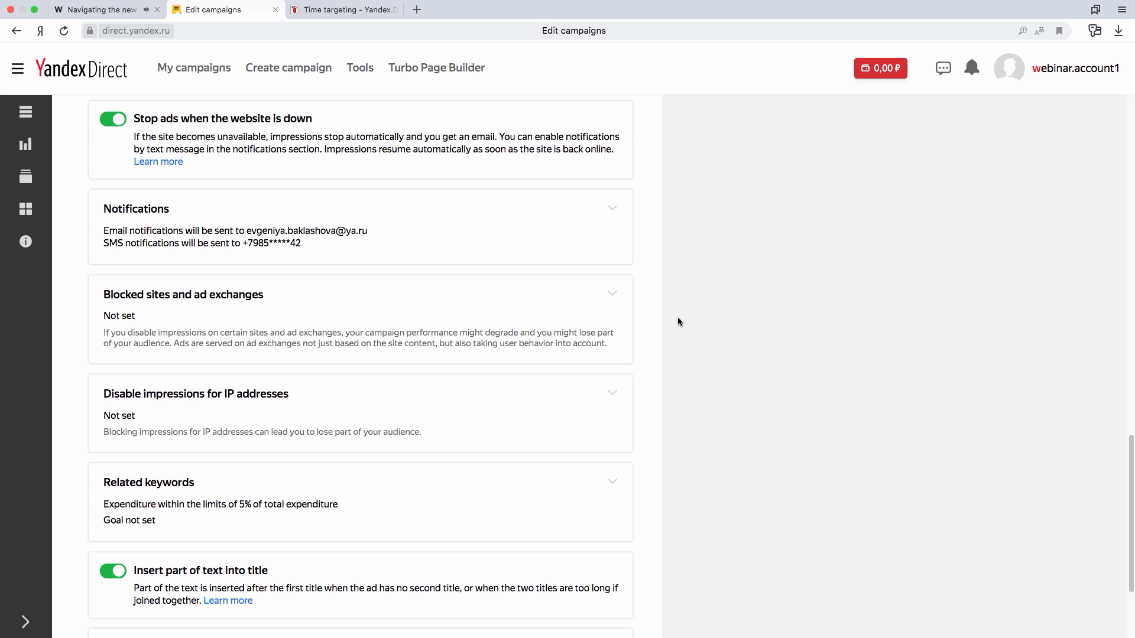
pyautogui.scroll(-1, 682, 320)
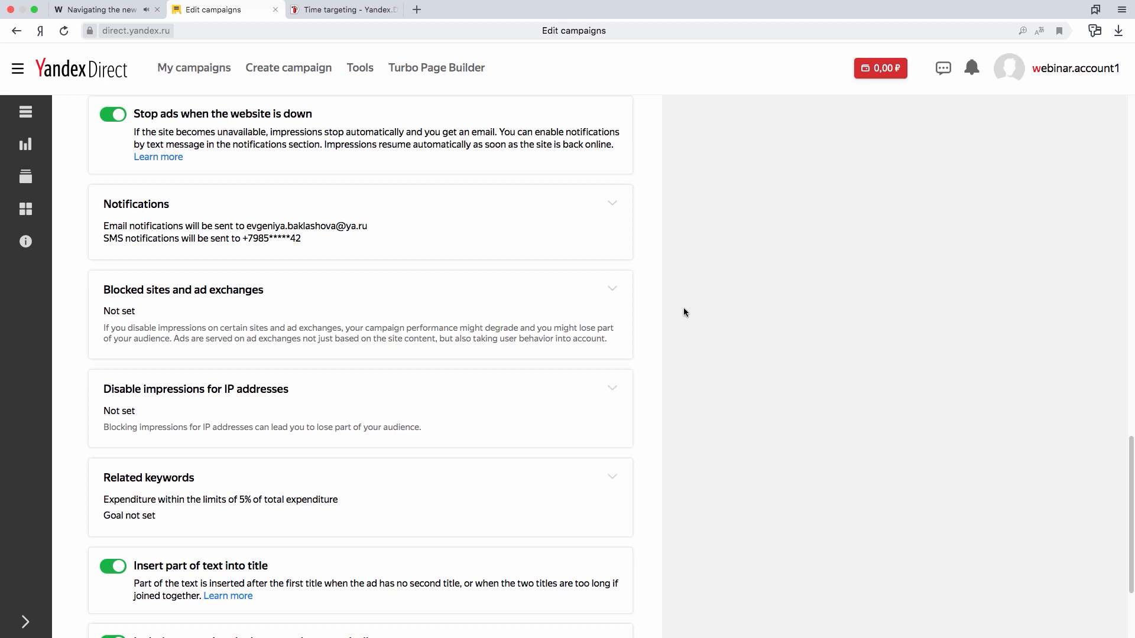
pyautogui.scroll(-1, 683, 308)
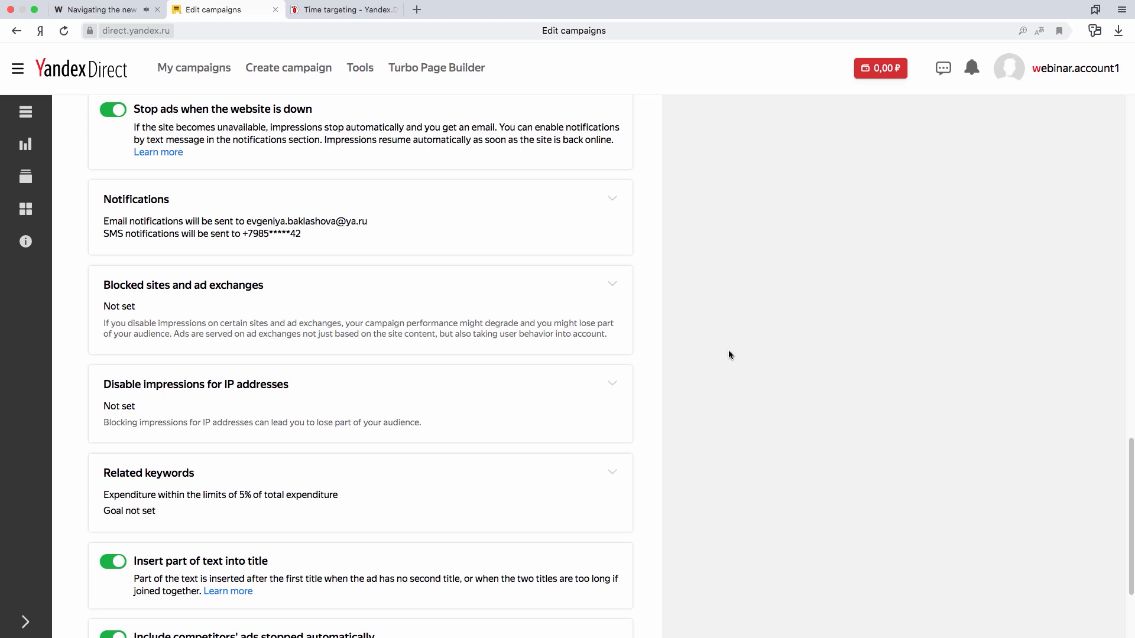
pyautogui.scroll(-2, 728, 354)
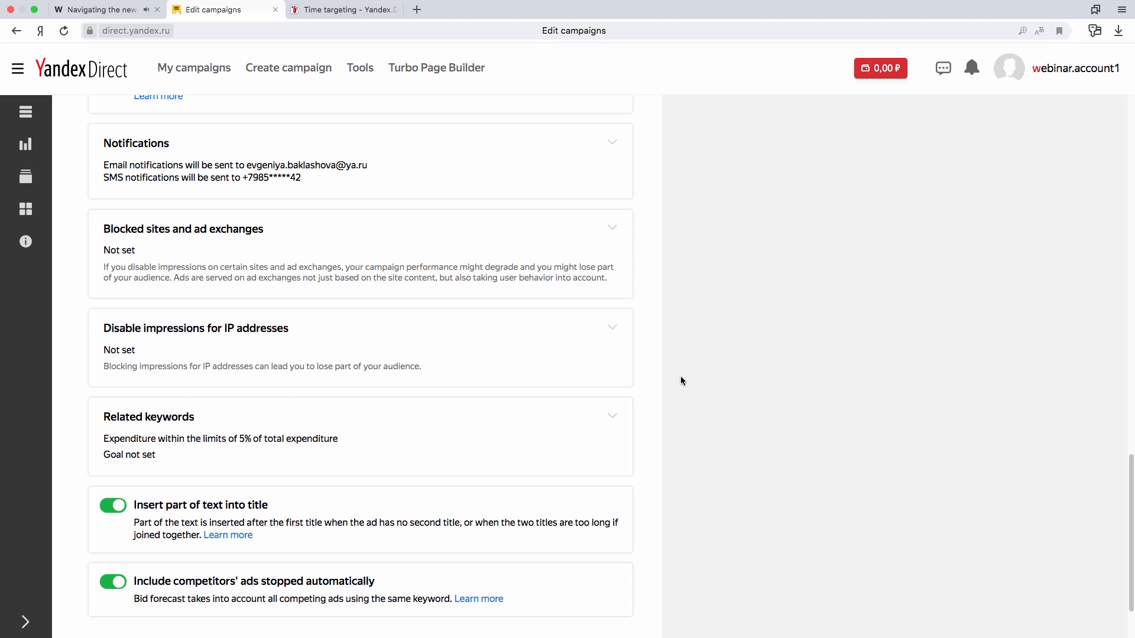
pyautogui.click(612, 416)
pyautogui.scroll(-1, 721, 361)
pyautogui.scroll(-4, 721, 364)
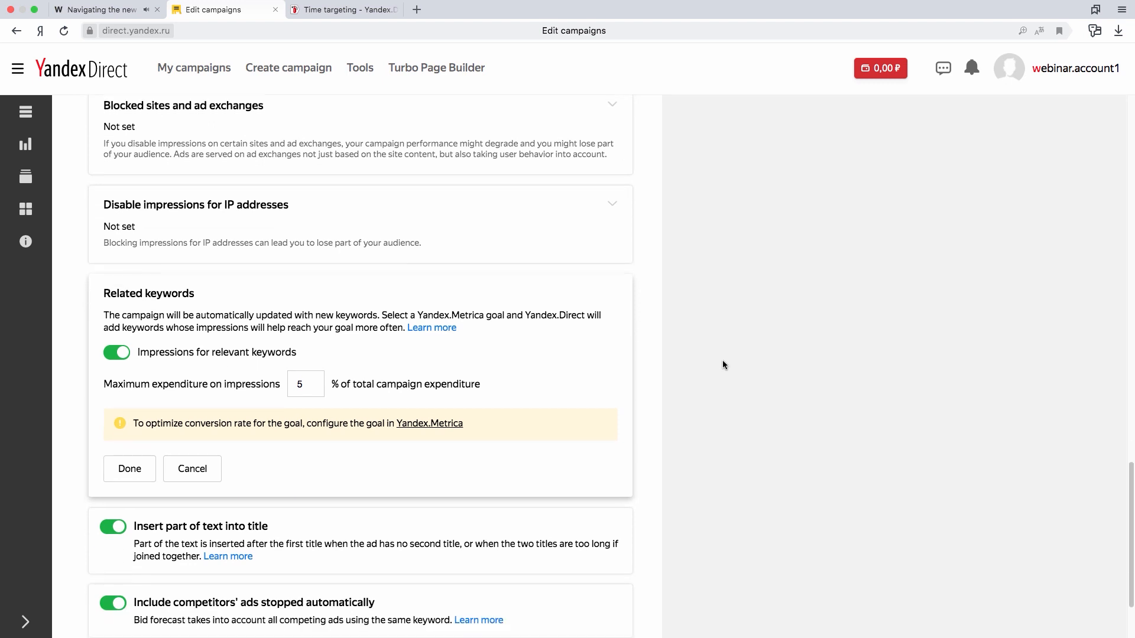
pyautogui.scroll(-1, 722, 361)
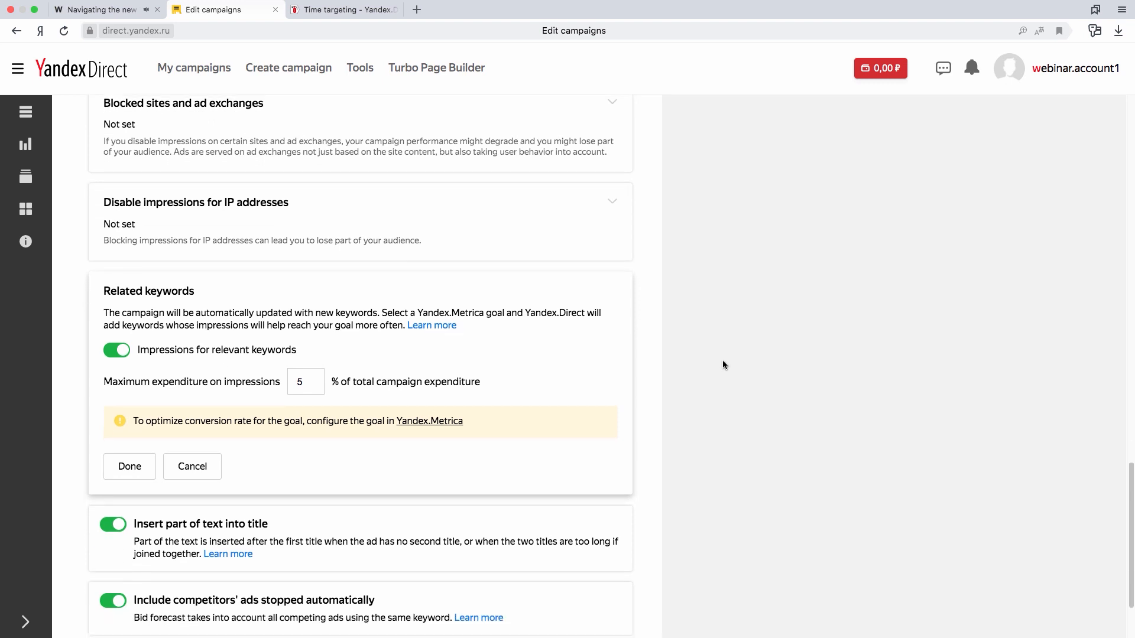
pyautogui.click(308, 379)
pyautogui.press('BackSpace')
pyautogui.write('10')
pyautogui.click(610, 353)
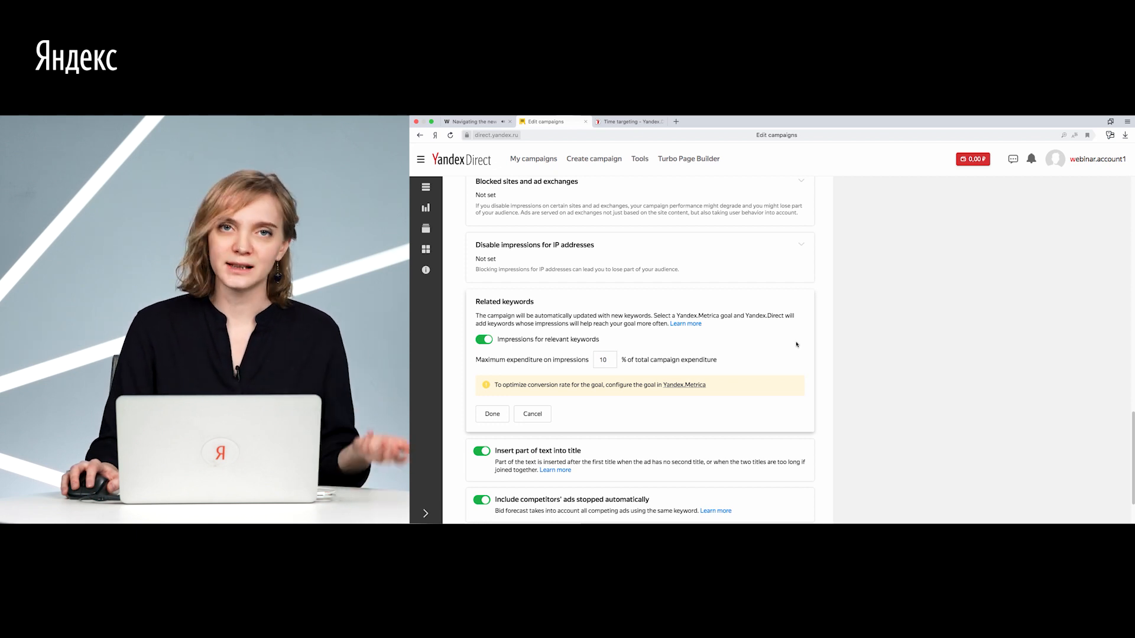
pyautogui.scroll(-3, 482, 357)
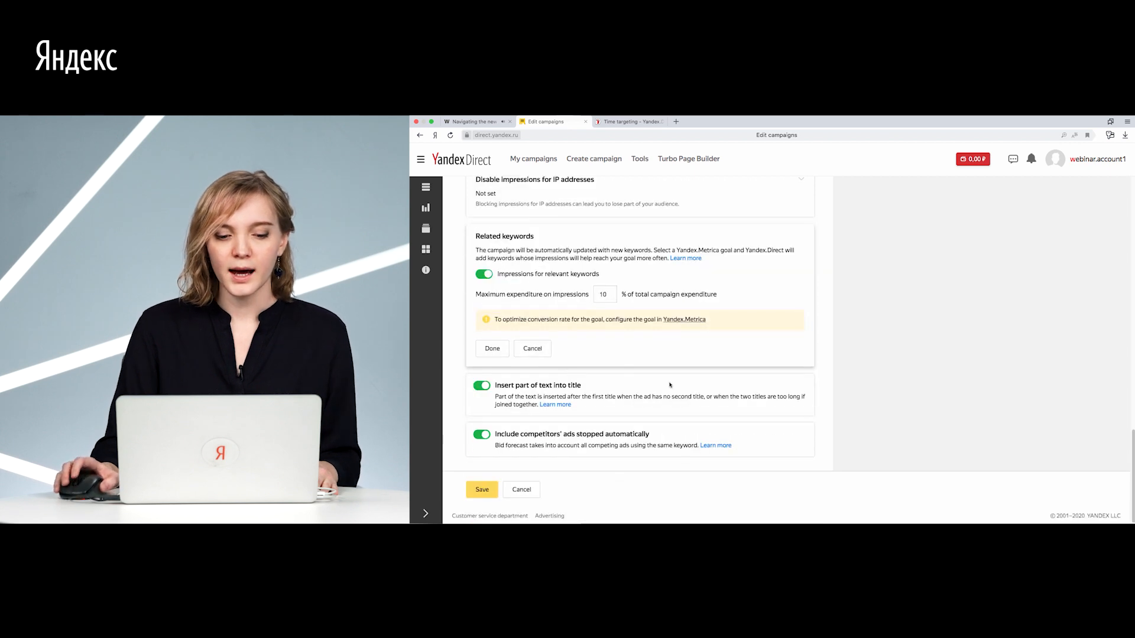
pyautogui.click(488, 350)
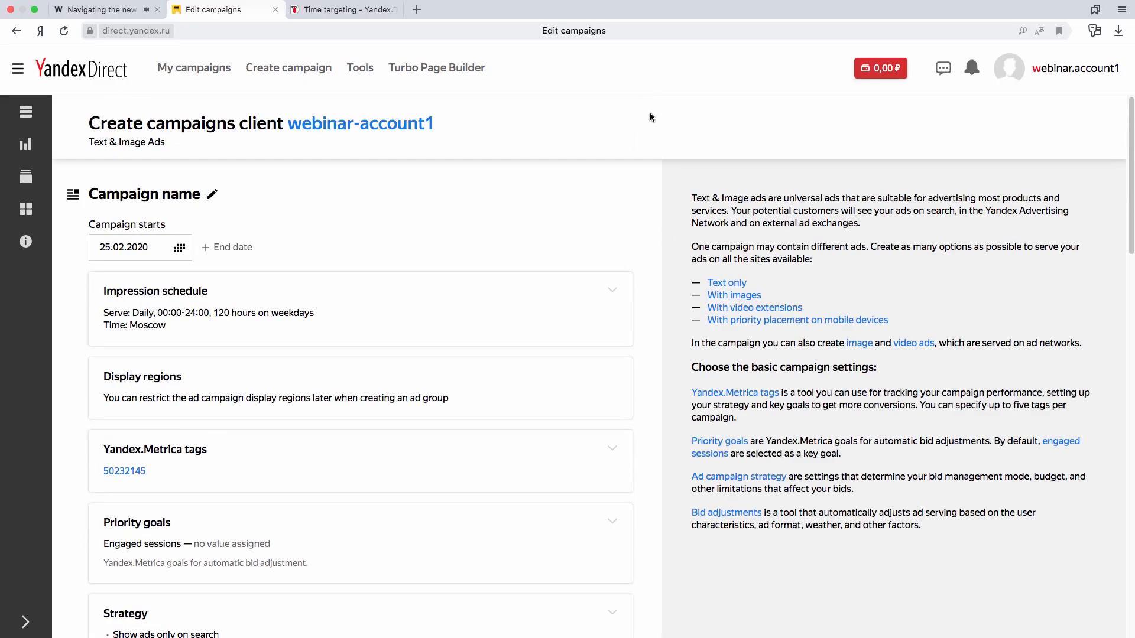
pyautogui.scroll(-20, 660, 281)
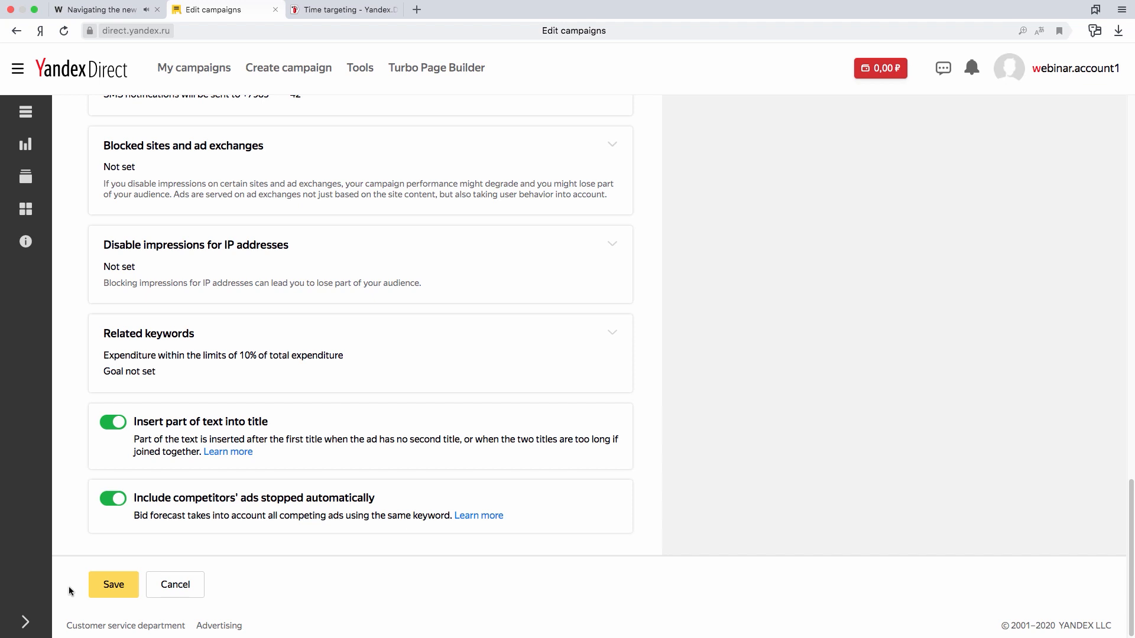
# - Save the campaign settings and enable autotargeting for the new ad group
pyautogui.click(114, 585)
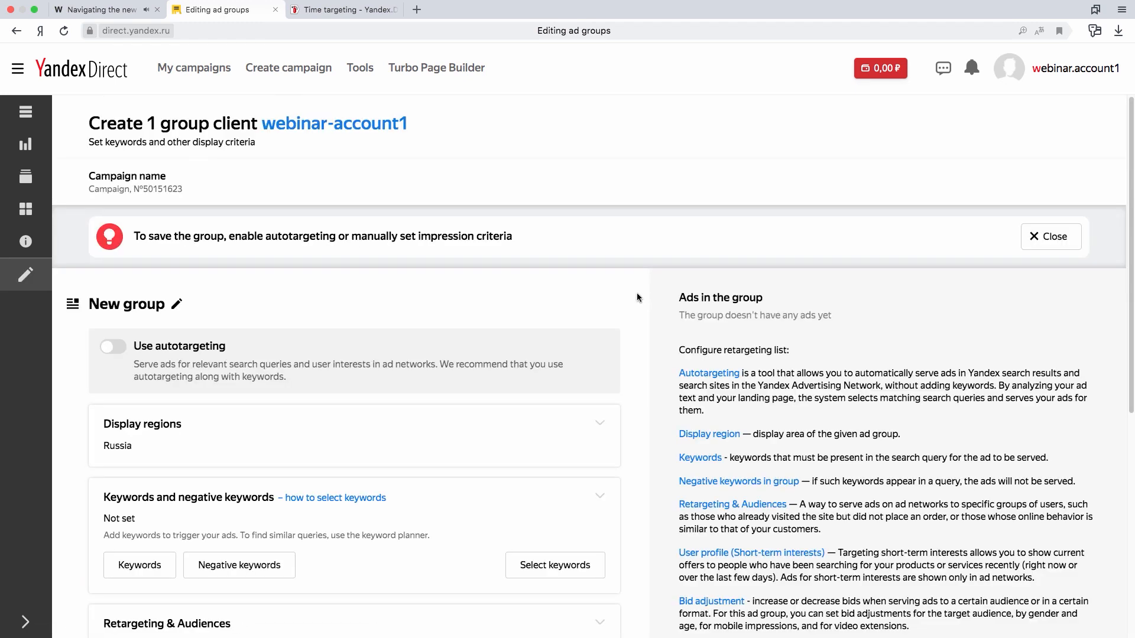
pyautogui.scroll(-2, 636, 291)
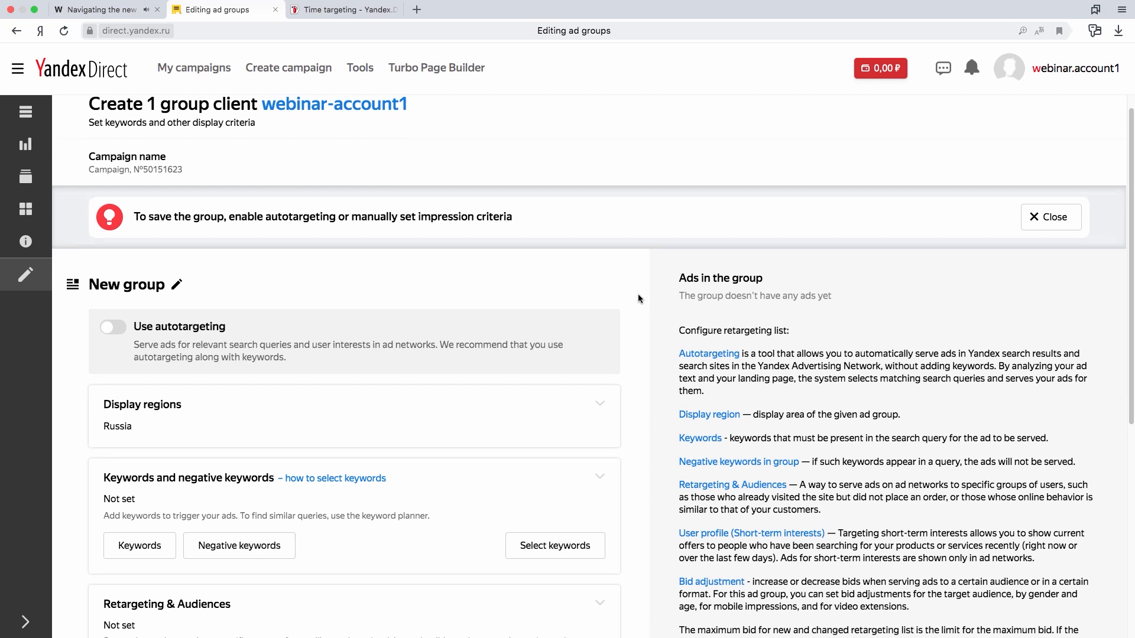
pyautogui.scroll(-4, 639, 298)
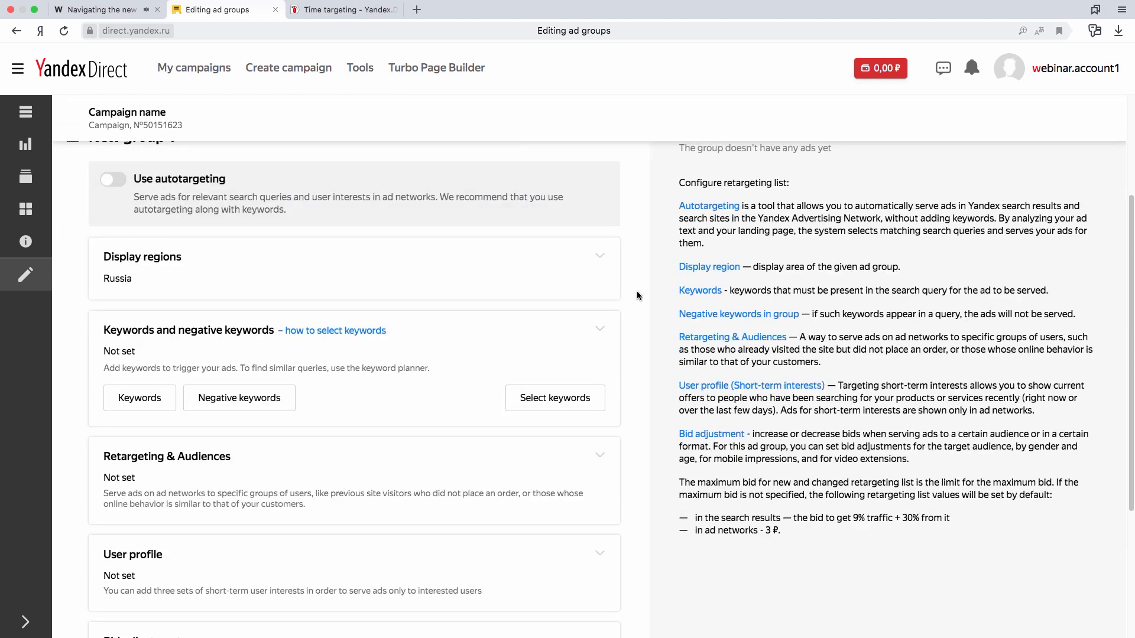
pyautogui.scroll(2, 637, 290)
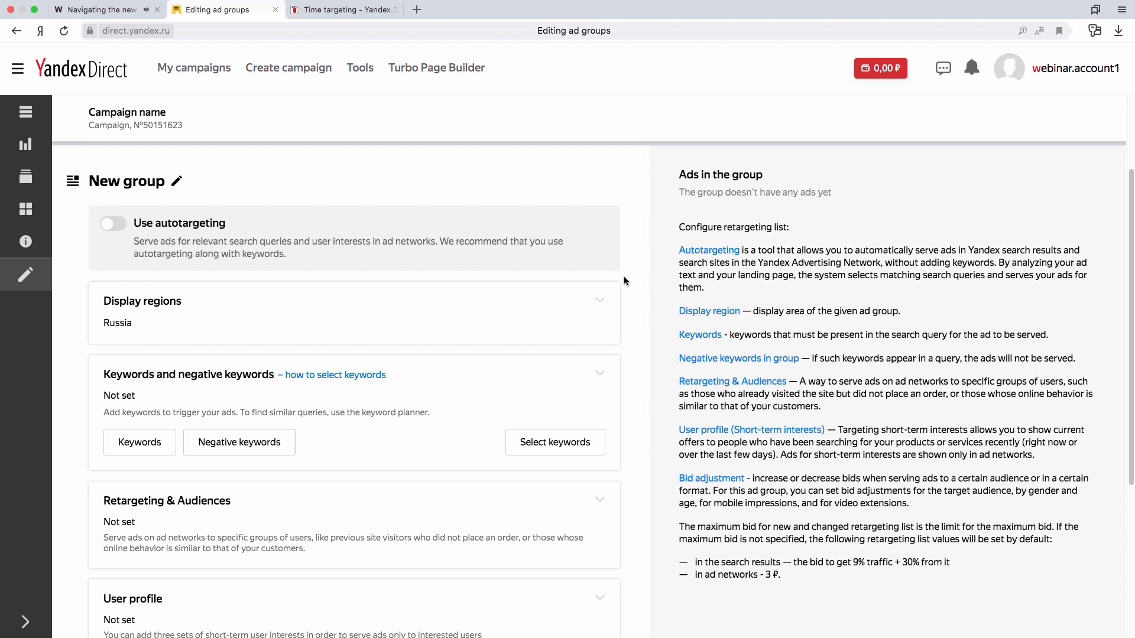
pyautogui.scroll(-5, 625, 280)
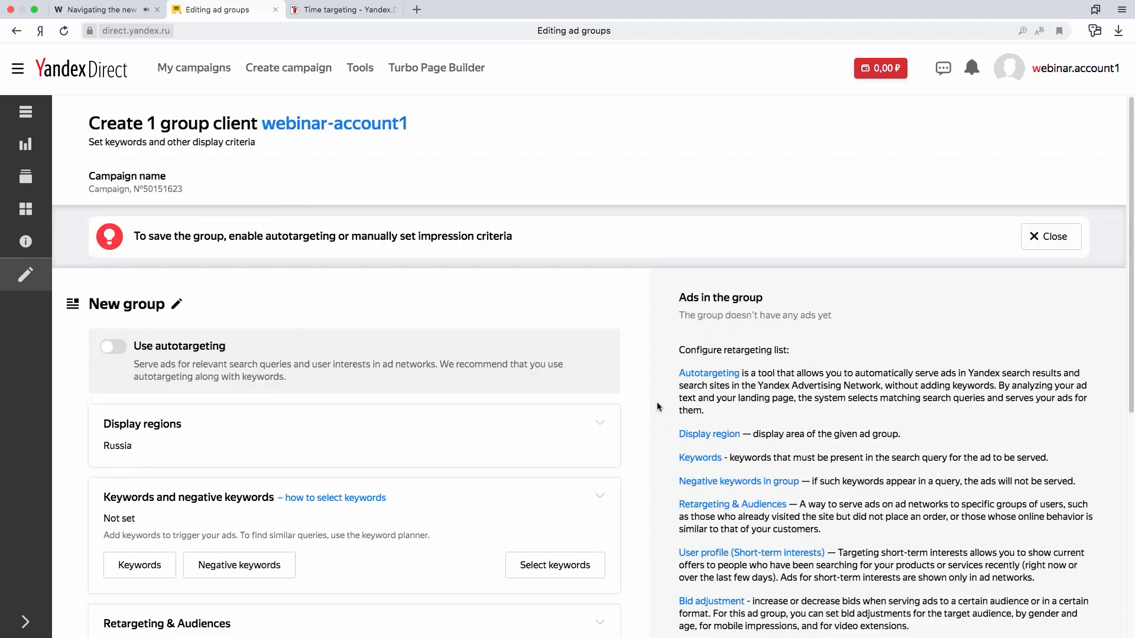
pyautogui.scroll(-1, 657, 407)
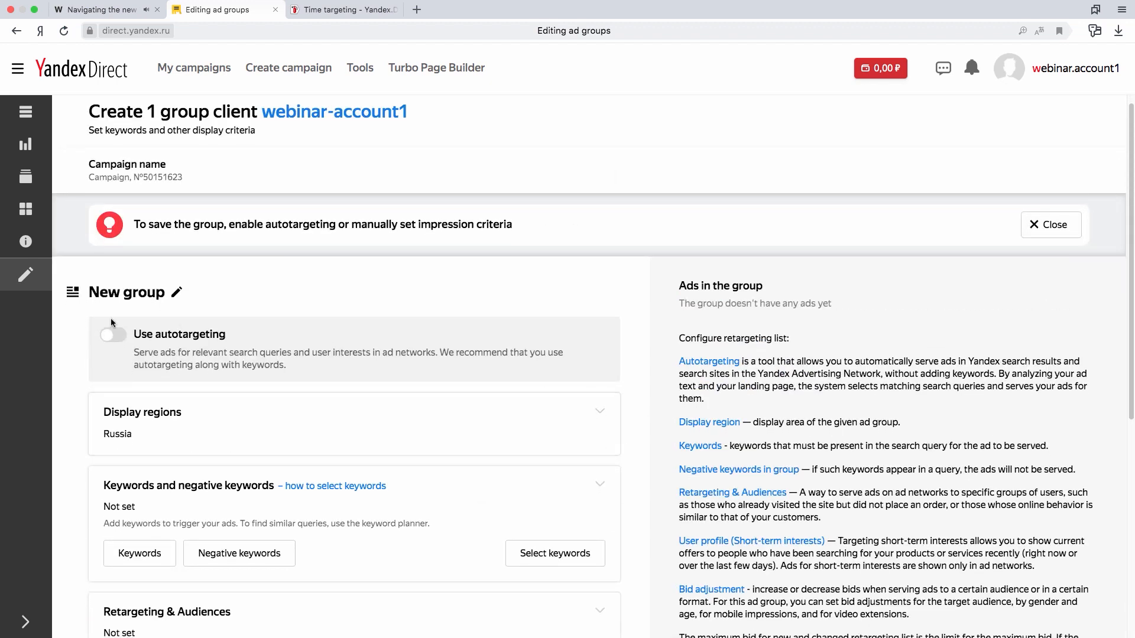
pyautogui.click(116, 337)
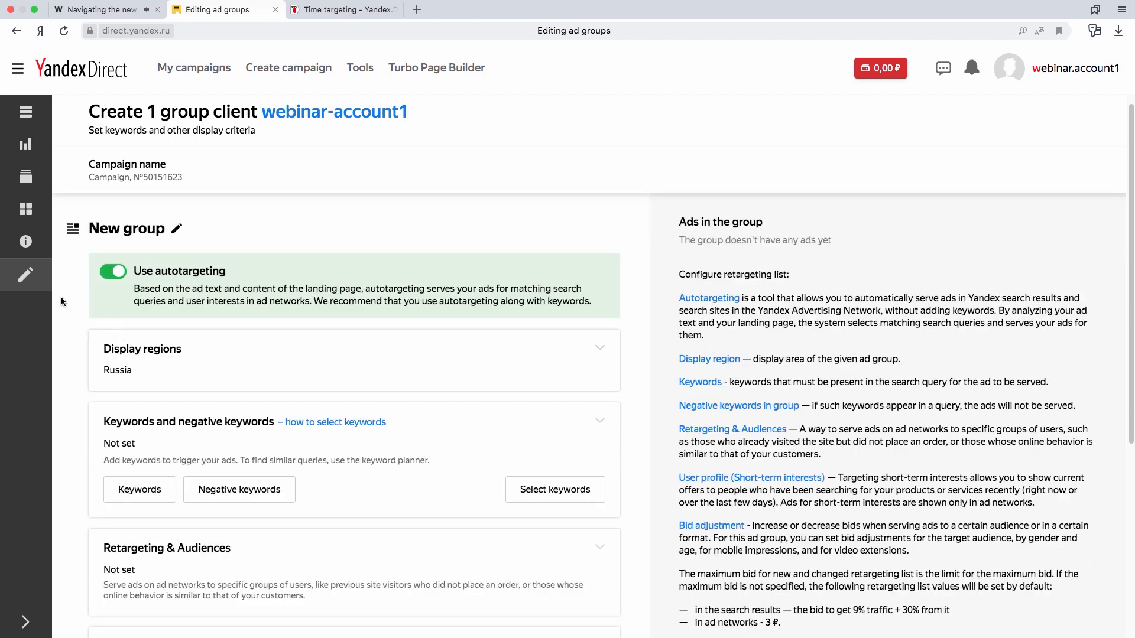
# - Switch to the Webinar_materials workbook in Excel and copy the whole keyword list from the Keywords row
pyautogui.scroll(-3, 649, 322)
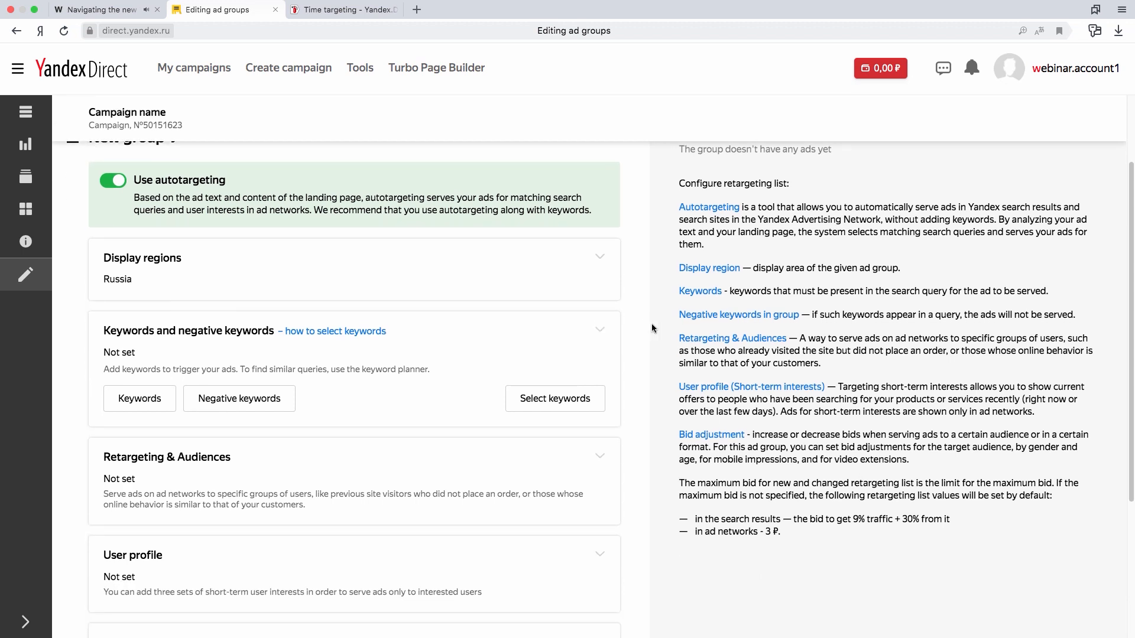
pyautogui.hotkey('ctrl', 'Right')
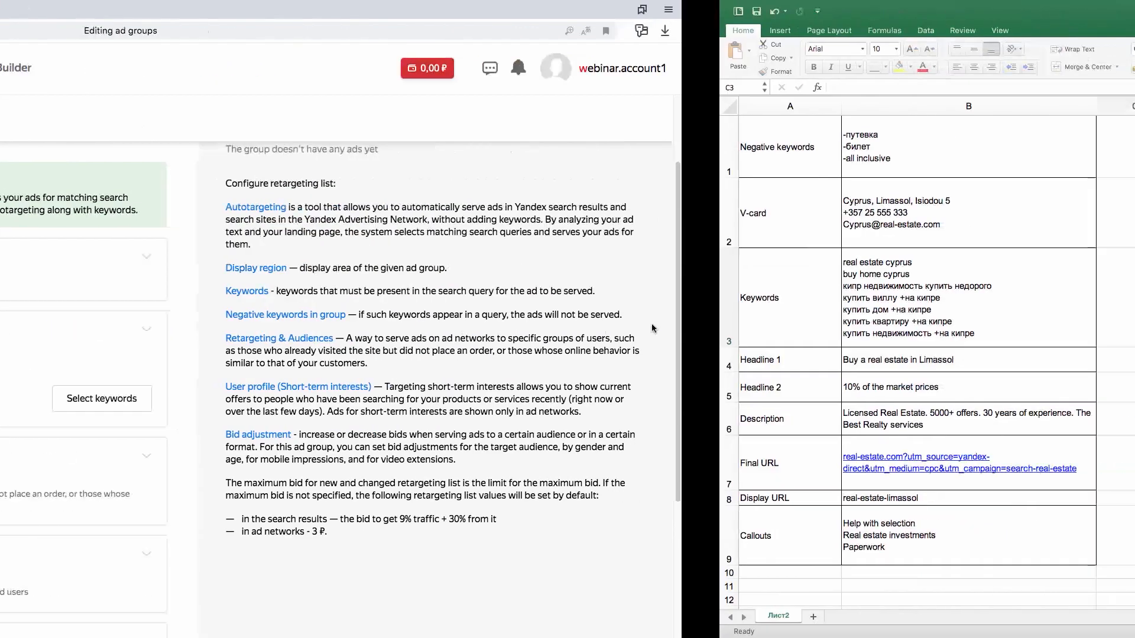
pyautogui.doubleClick(242, 304)
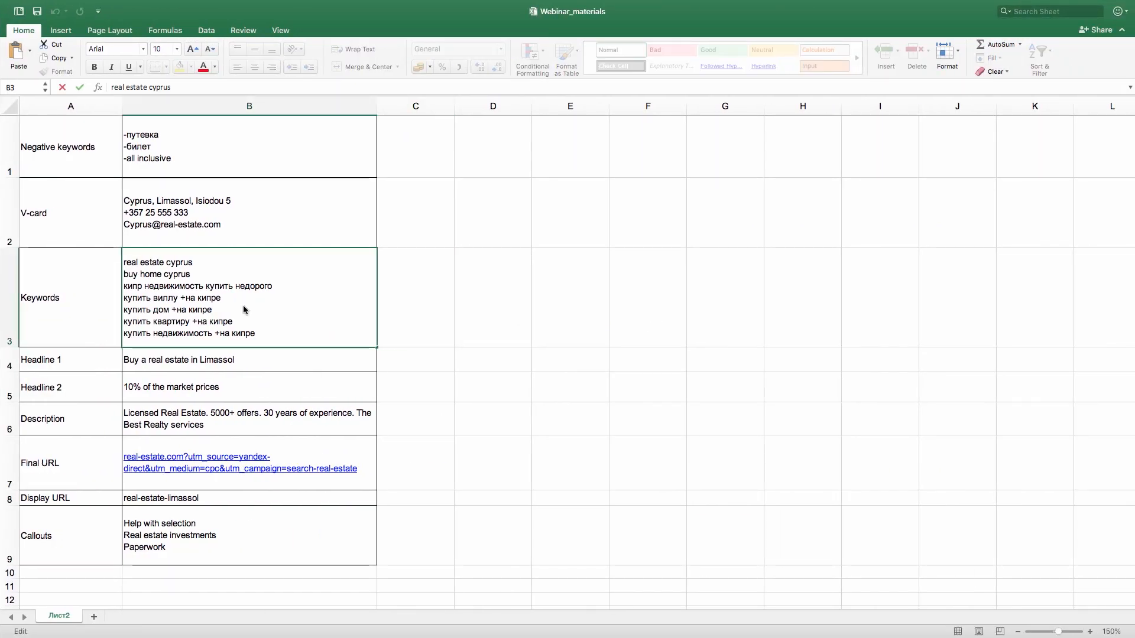
pyautogui.doubleClick(225, 305)
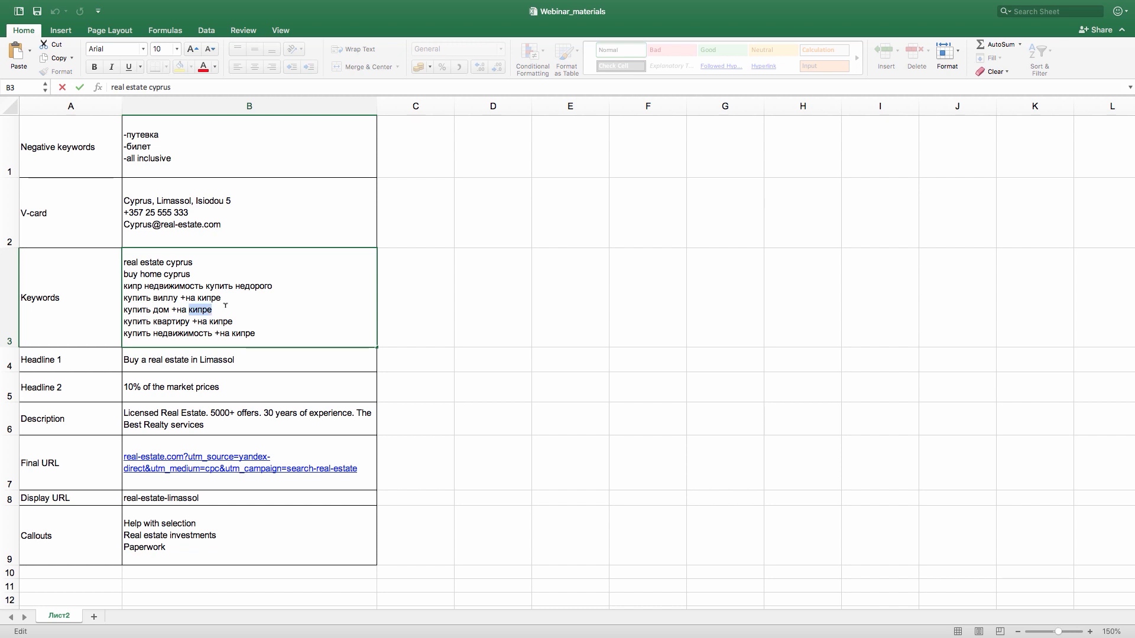
pyautogui.click(203, 310)
pyautogui.moveTo(258, 333); pyautogui.dragTo(124, 256)
pyautogui.press('super+c')
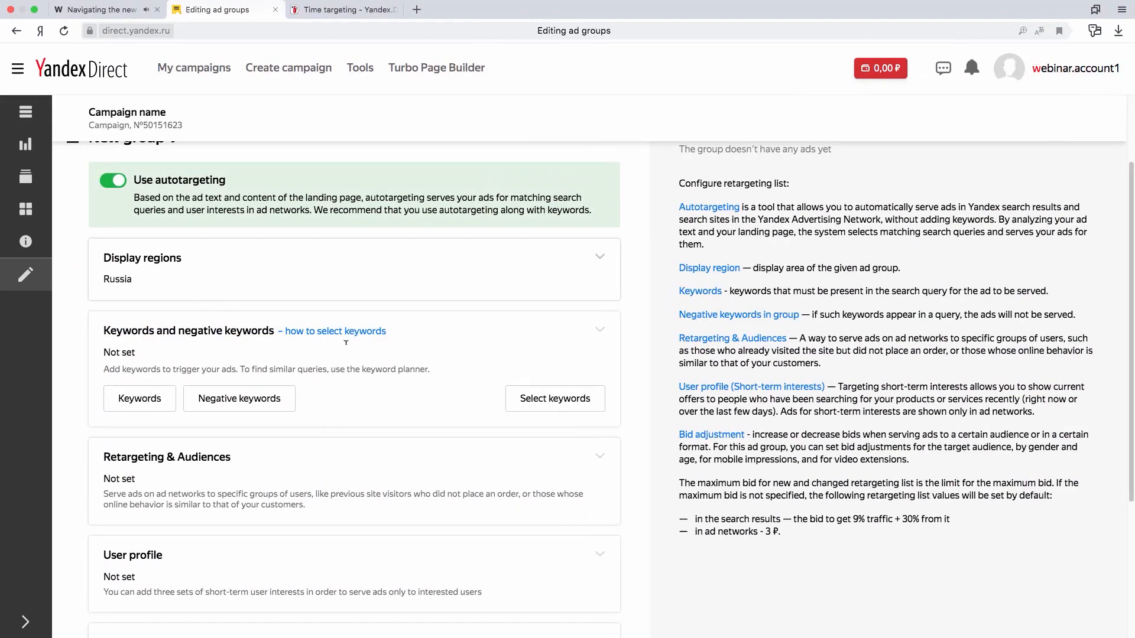
# - Back in Yandex.Direct, paste the copied list, from "real estate cyprus" to "купить недвижимость +на кипре", as the new group's keywords
pyautogui.click(132, 395)
pyautogui.press('super+v')
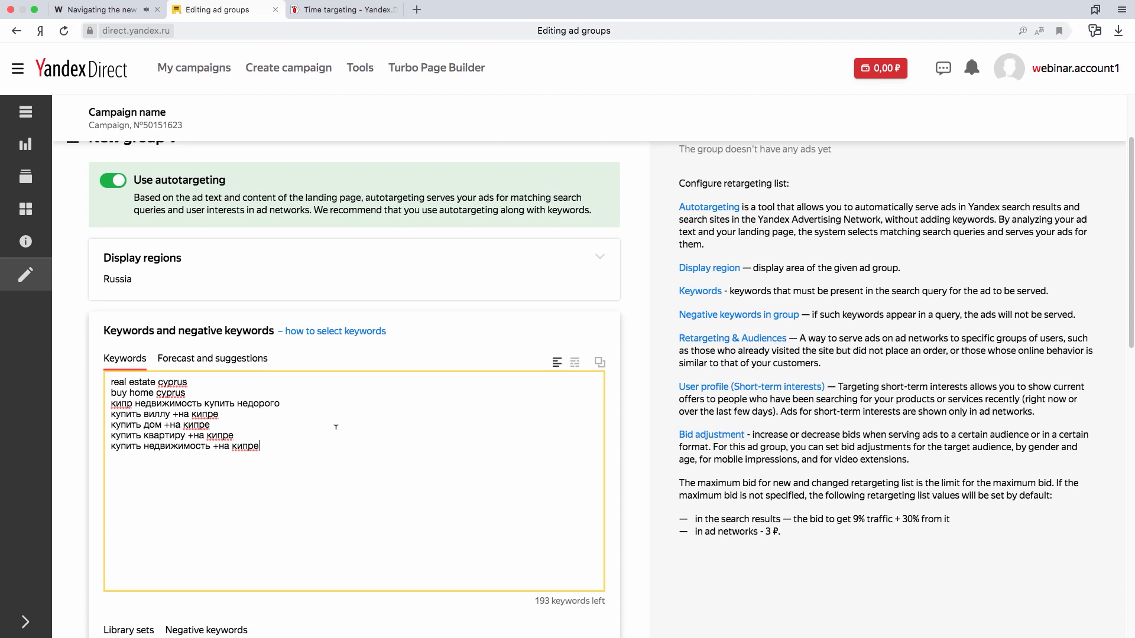
pyautogui.press('Tab')
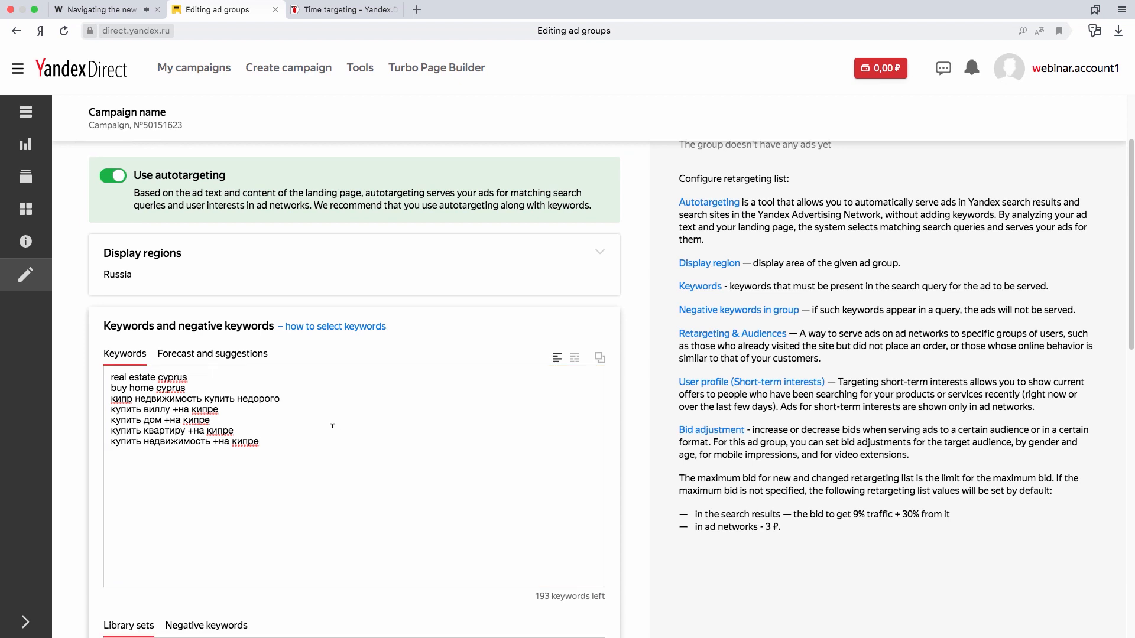
# - Link the library set "Travel - Negative Keywords list" to the ad group and apply the keyword settings
pyautogui.scroll(-2, 333, 425)
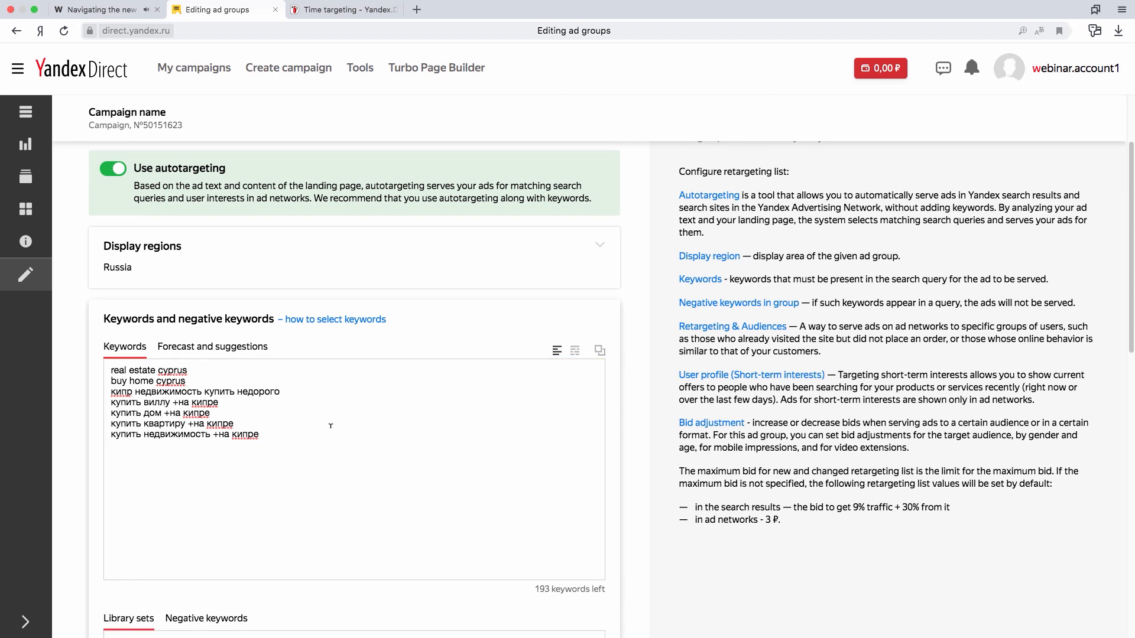
pyautogui.scroll(-10, 330, 426)
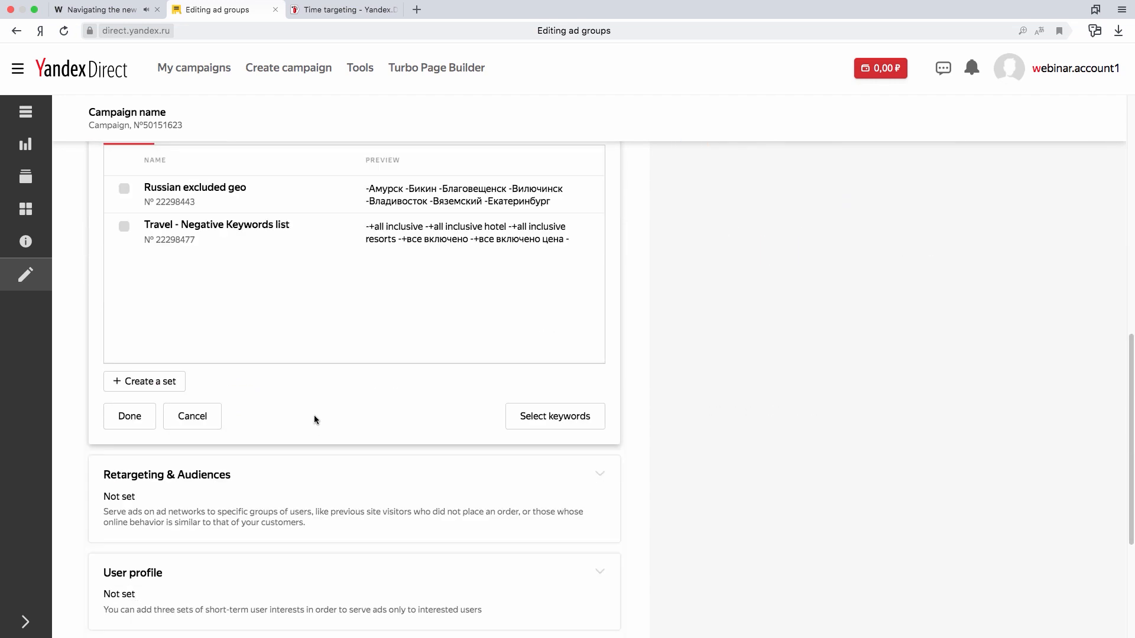
pyautogui.scroll(1, 317, 378)
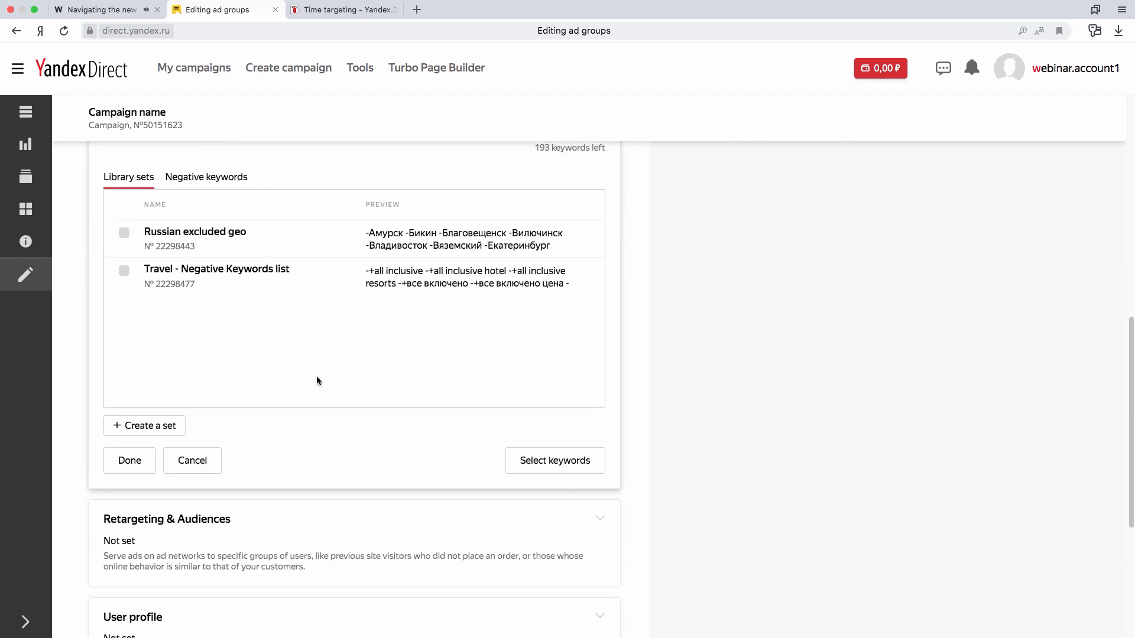
pyautogui.scroll(1, 317, 380)
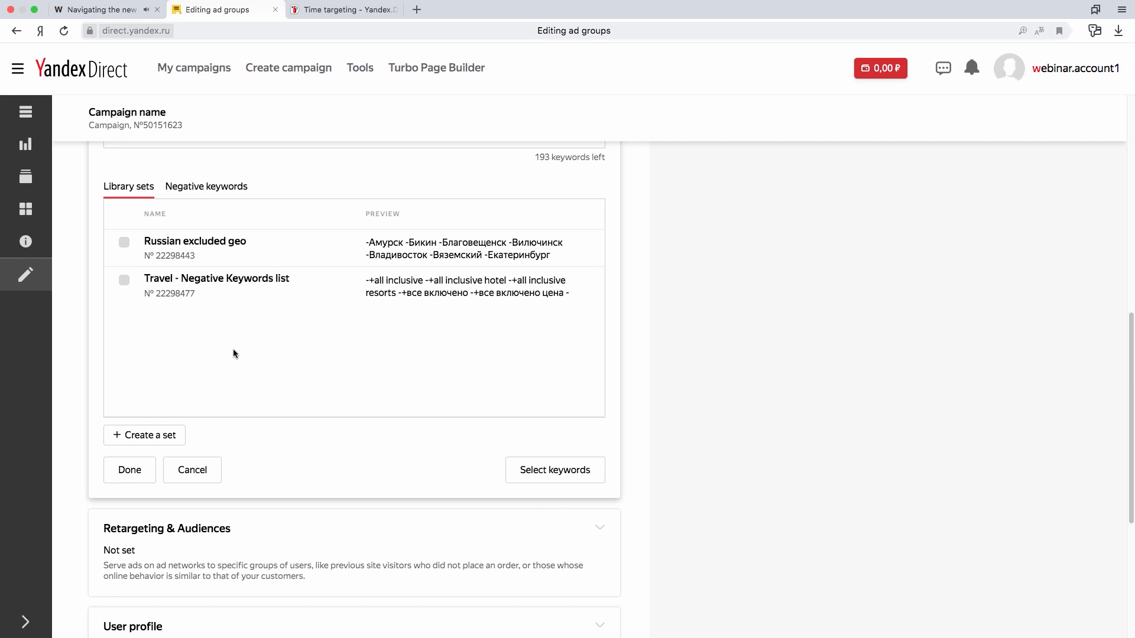
pyautogui.click(125, 281)
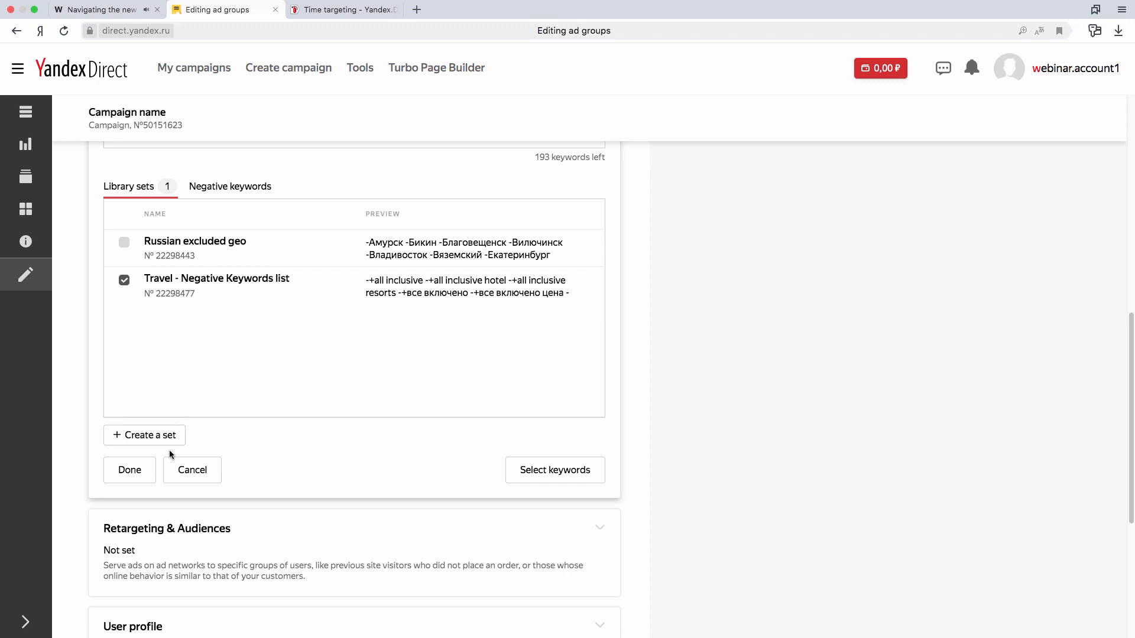
pyautogui.click(143, 472)
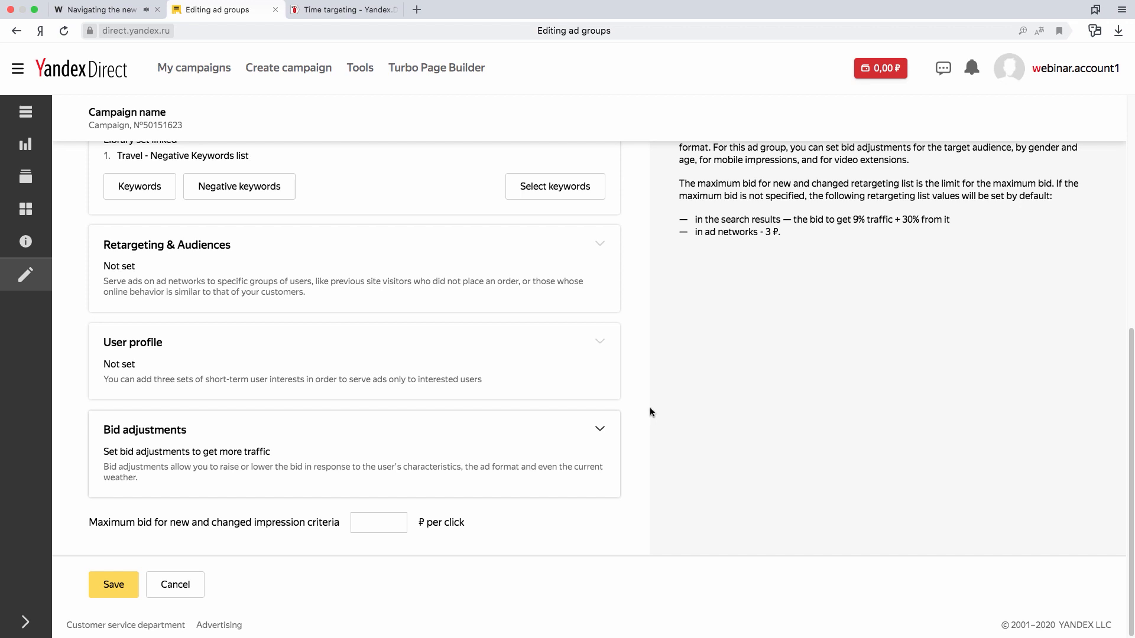
# - Set the maximum bid for new and changed impression criteria to 50 ₽ per click and save the group
pyautogui.scroll(-3, 444, 508)
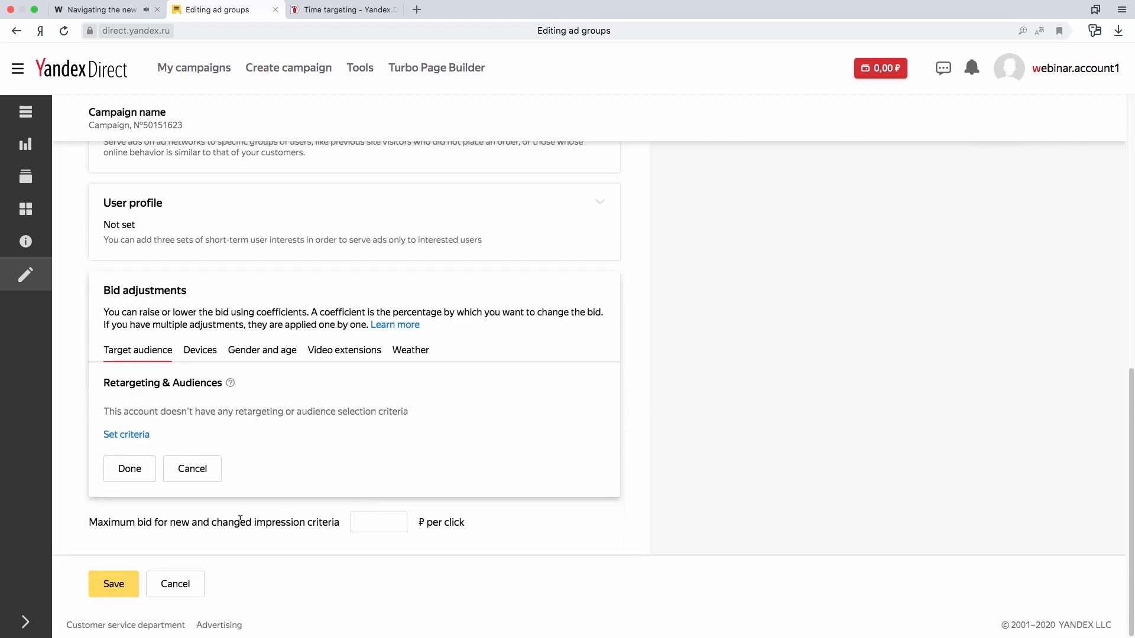
pyautogui.click(204, 475)
pyautogui.click(390, 518)
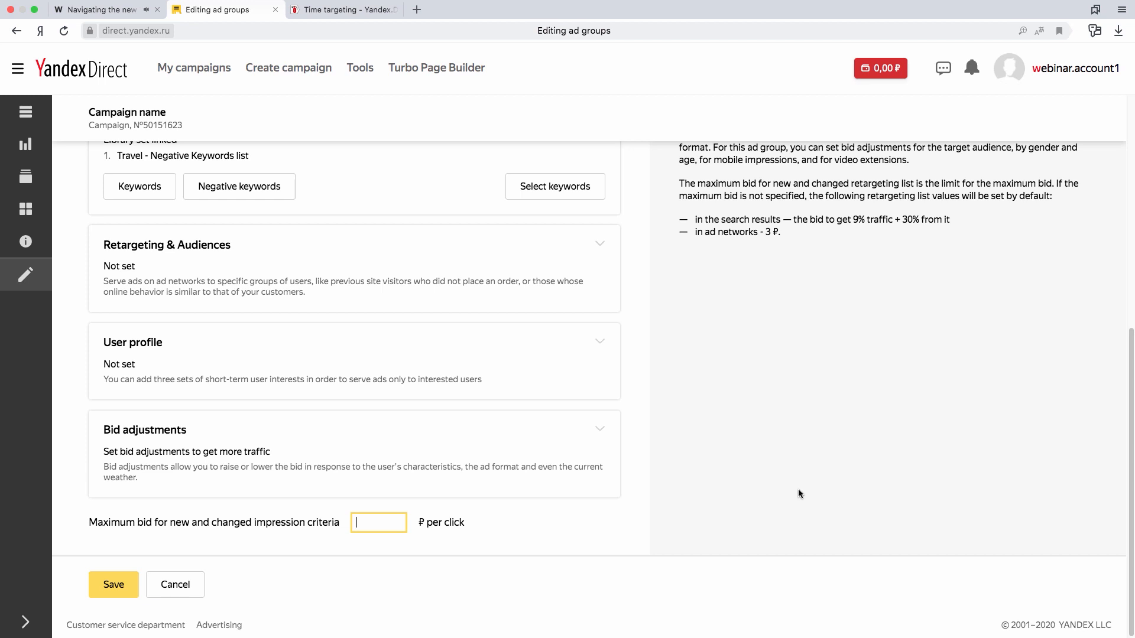
pyautogui.write('50')
pyautogui.click(118, 584)
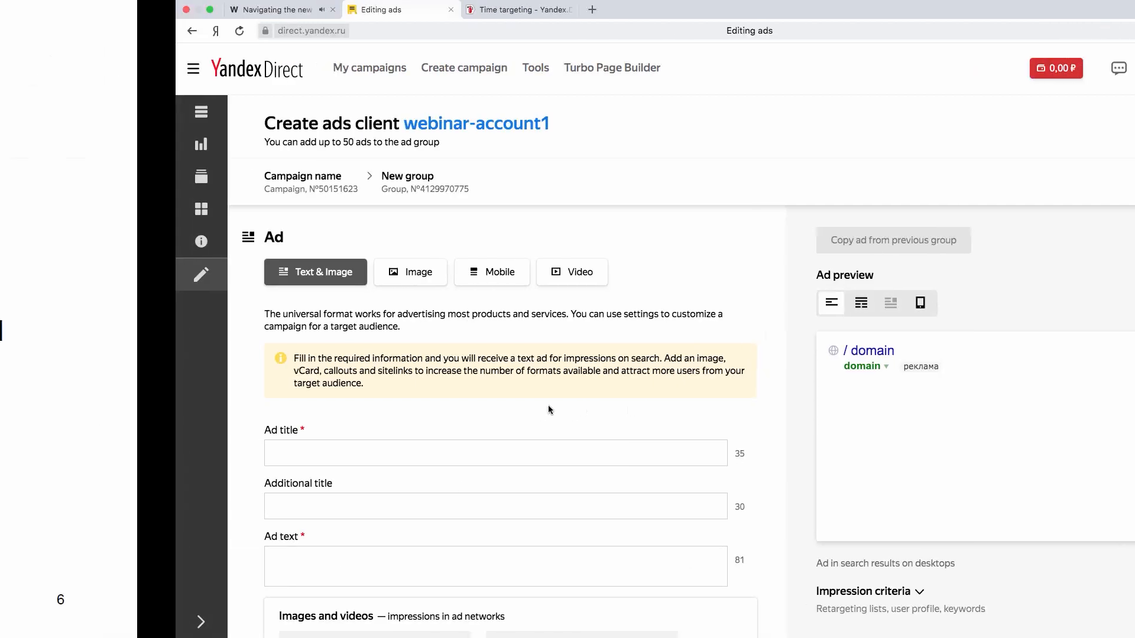
# - Copy the workbook's headlines into the ad, with title "Buy a real estate in Limassol" and additional title "10% of the market prices"
pyautogui.hotkey('ctrl', 'Right')
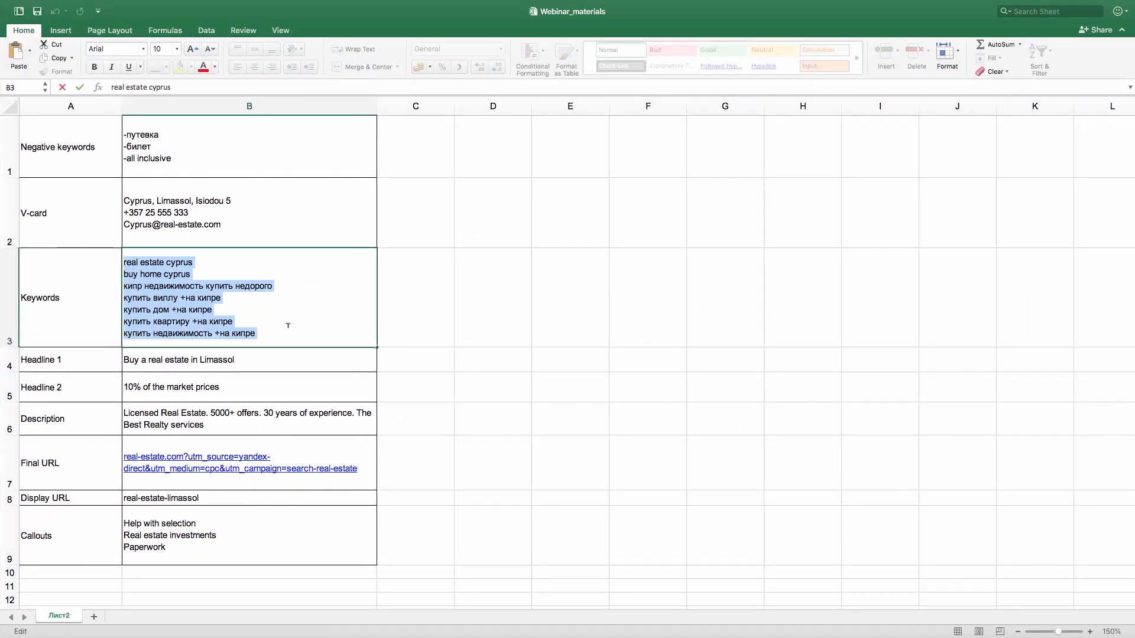
pyautogui.click(270, 359)
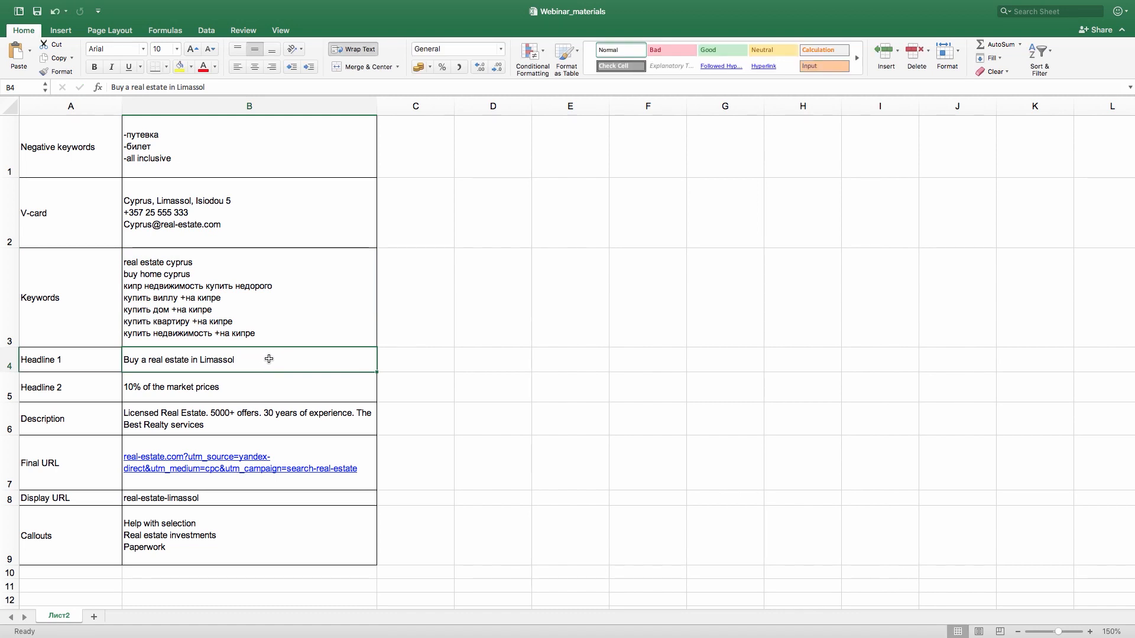
pyautogui.doubleClick(244, 358)
pyautogui.moveTo(236, 360); pyautogui.dragTo(124, 359)
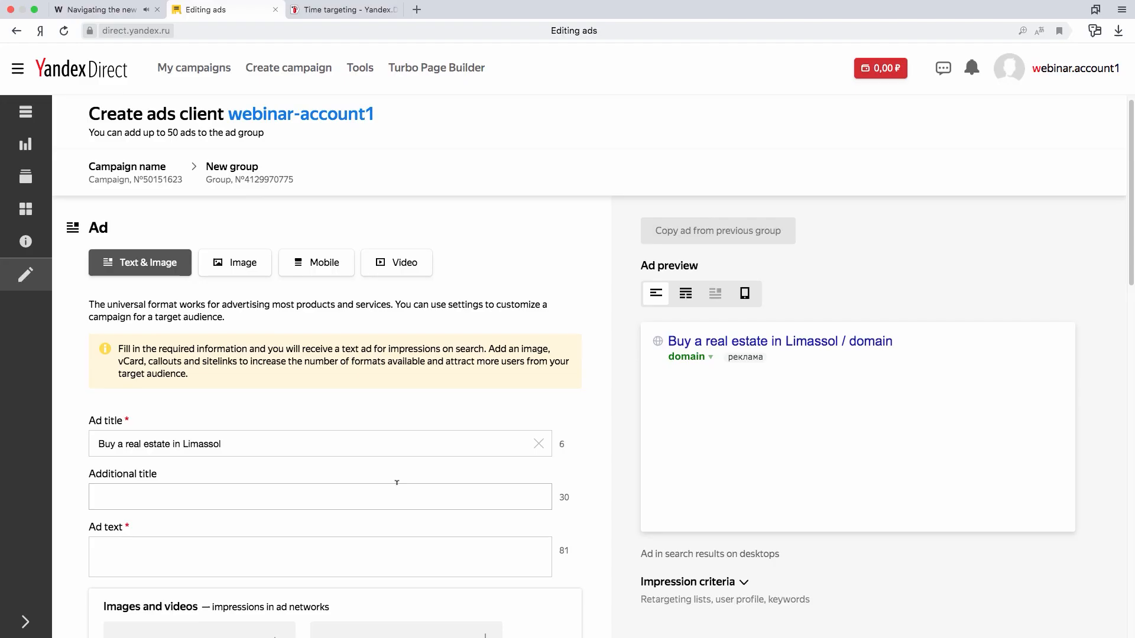
pyautogui.click(399, 497)
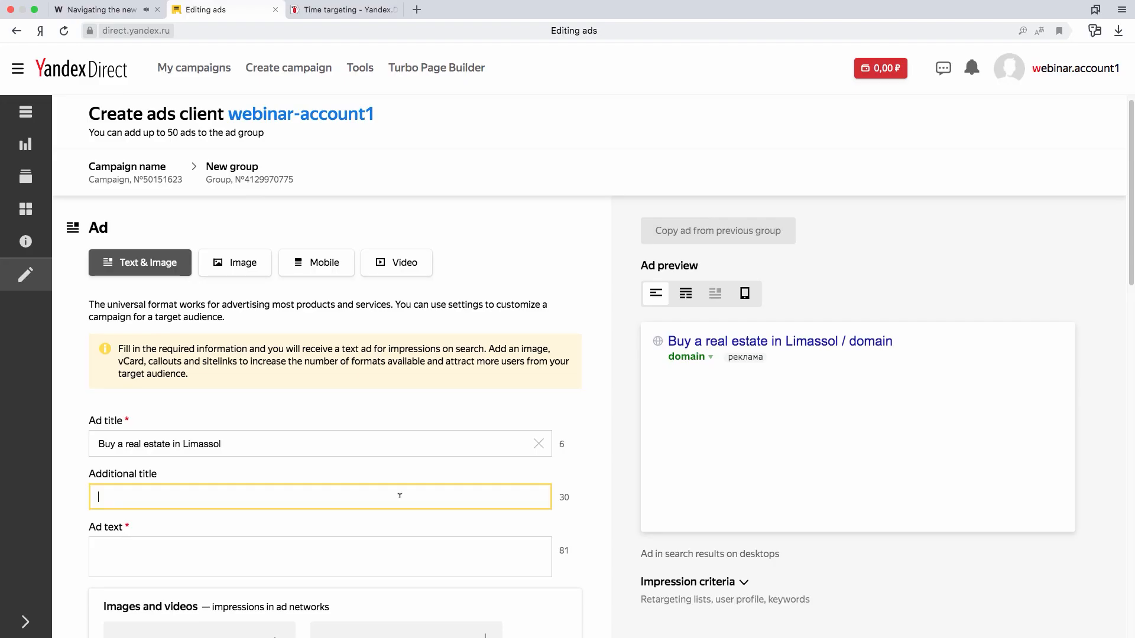
pyautogui.write('10% of the market prices')
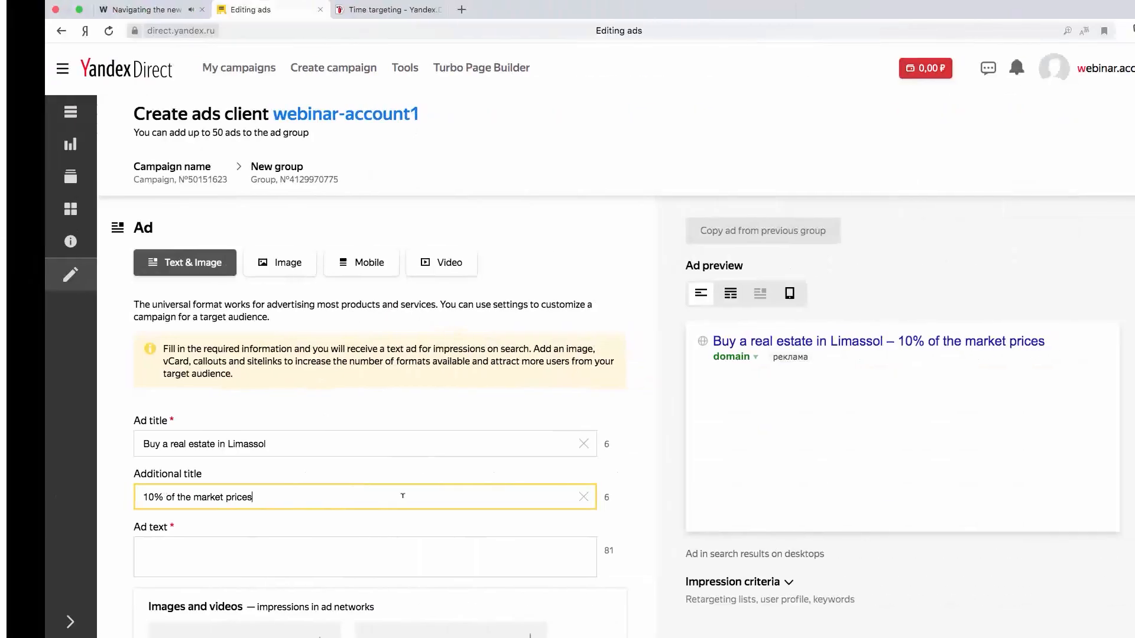
# - Copy the workbook's description "Licensed Real Estate. 5000+ offers. 30 years of experience. The Best Realty services" into the ad text
pyautogui.hotkey('ctrl', 'Right')
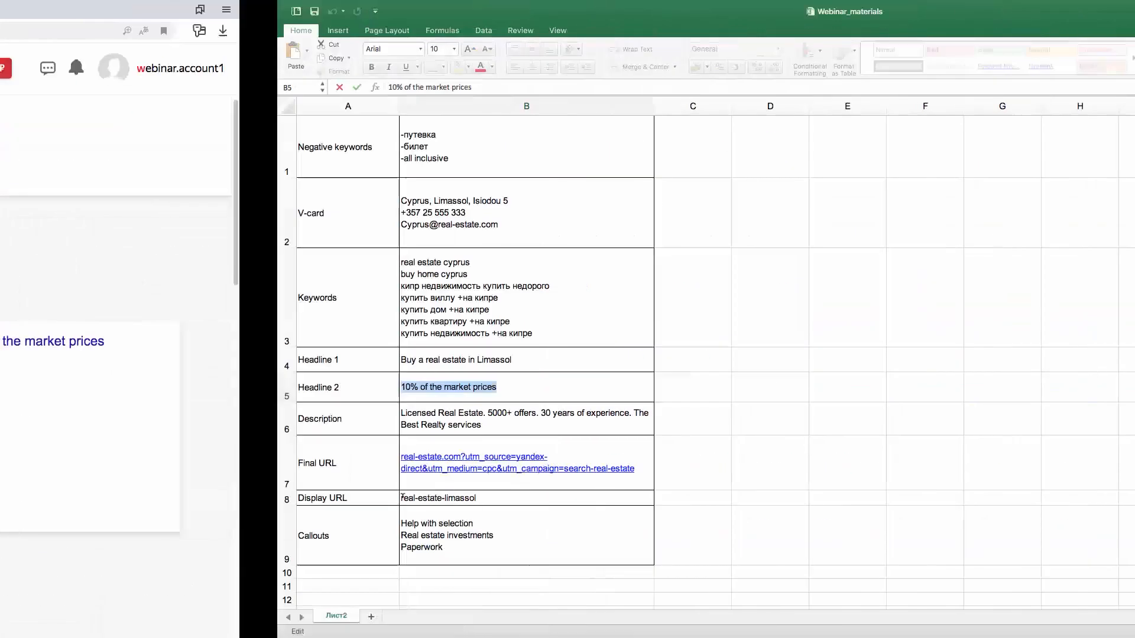
pyautogui.click(218, 418)
pyautogui.doubleClick(217, 421)
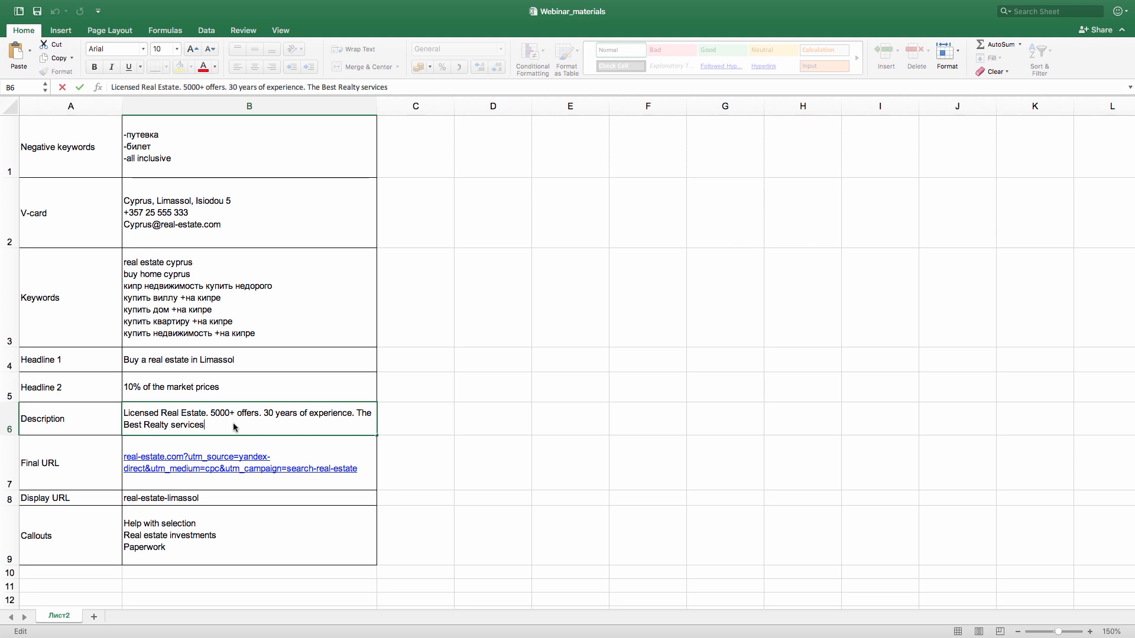
pyautogui.moveTo(202, 424); pyautogui.dragTo(125, 409)
pyautogui.press('super+c')
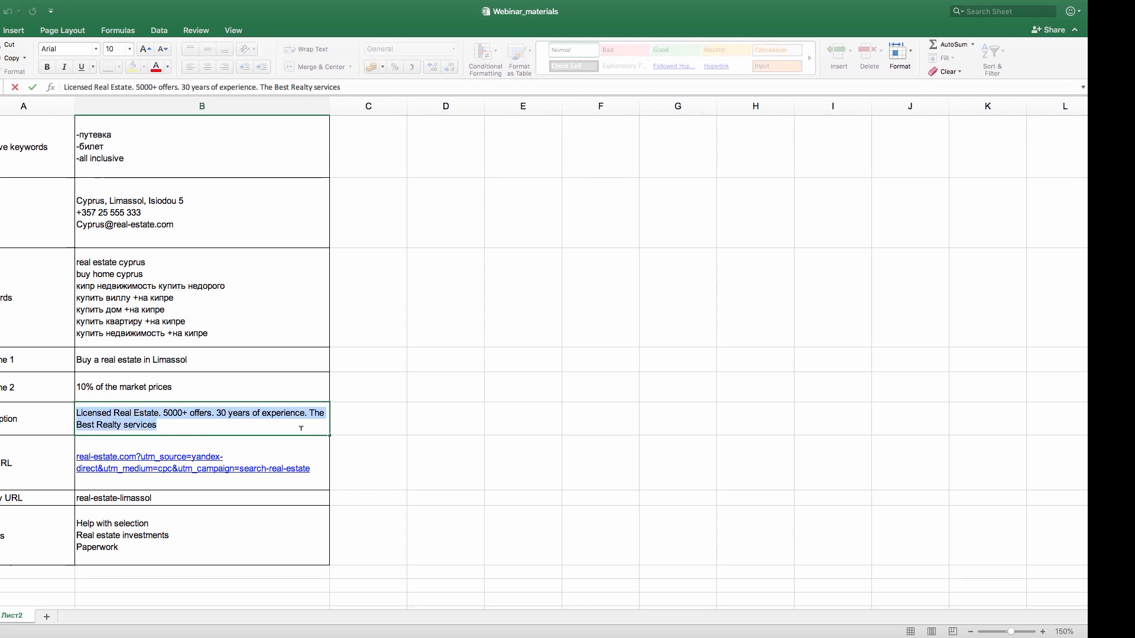
pyautogui.hotkey('ctrl', 'Left')
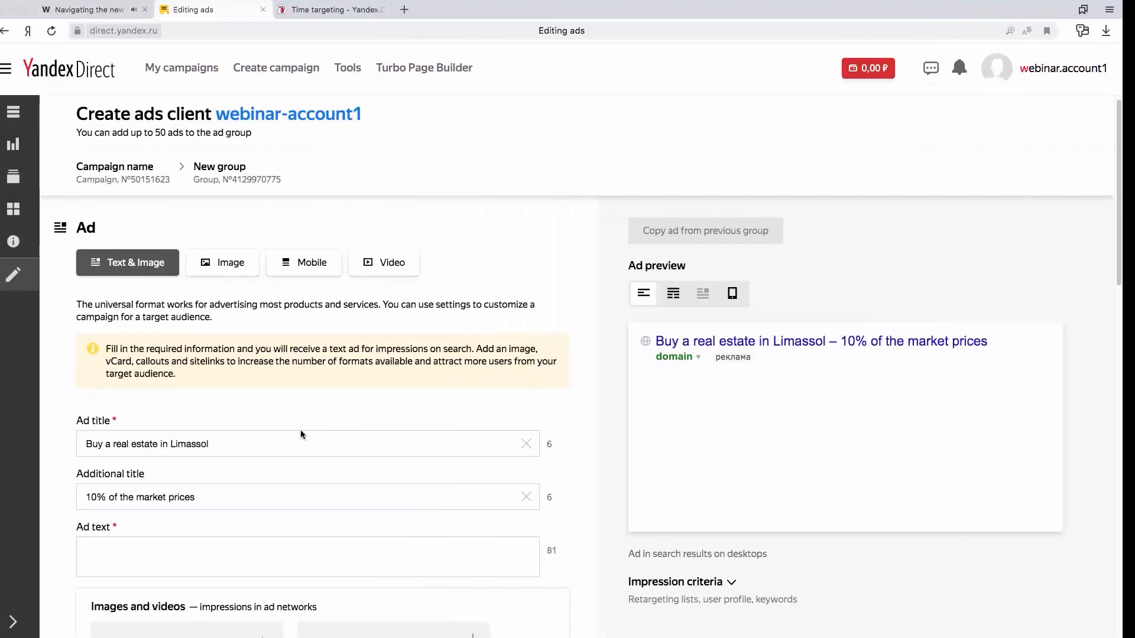
pyautogui.click(303, 543)
pyautogui.press('super+v')
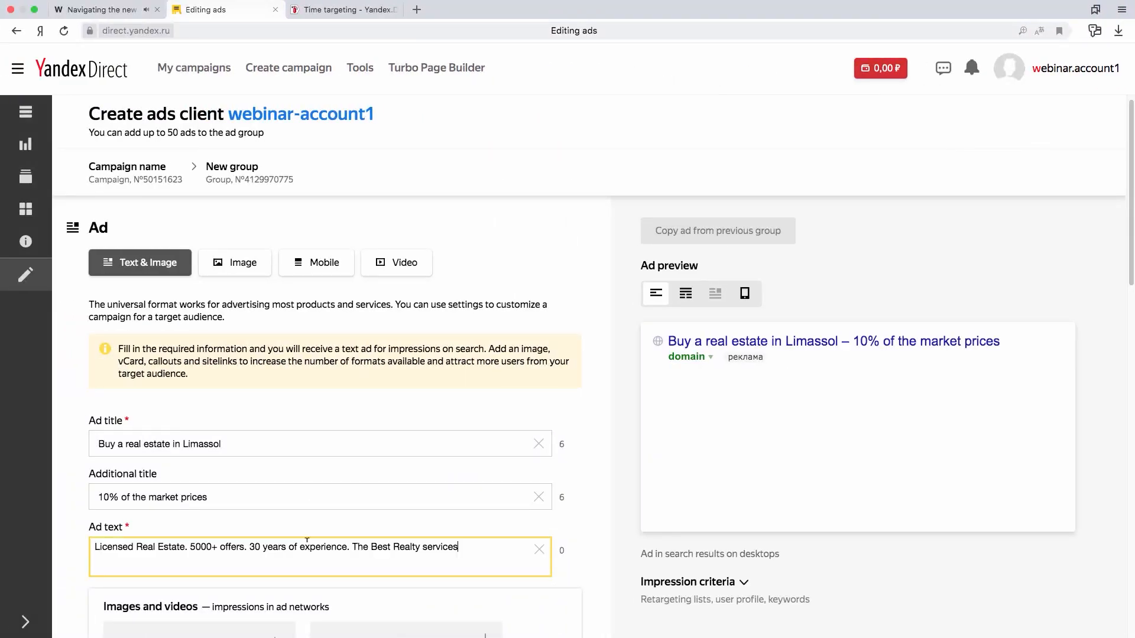
# - Check the ad preview for desktop search results and switch it to the mobile view
pyautogui.click(587, 449)
pyautogui.scroll(-1, 680, 458)
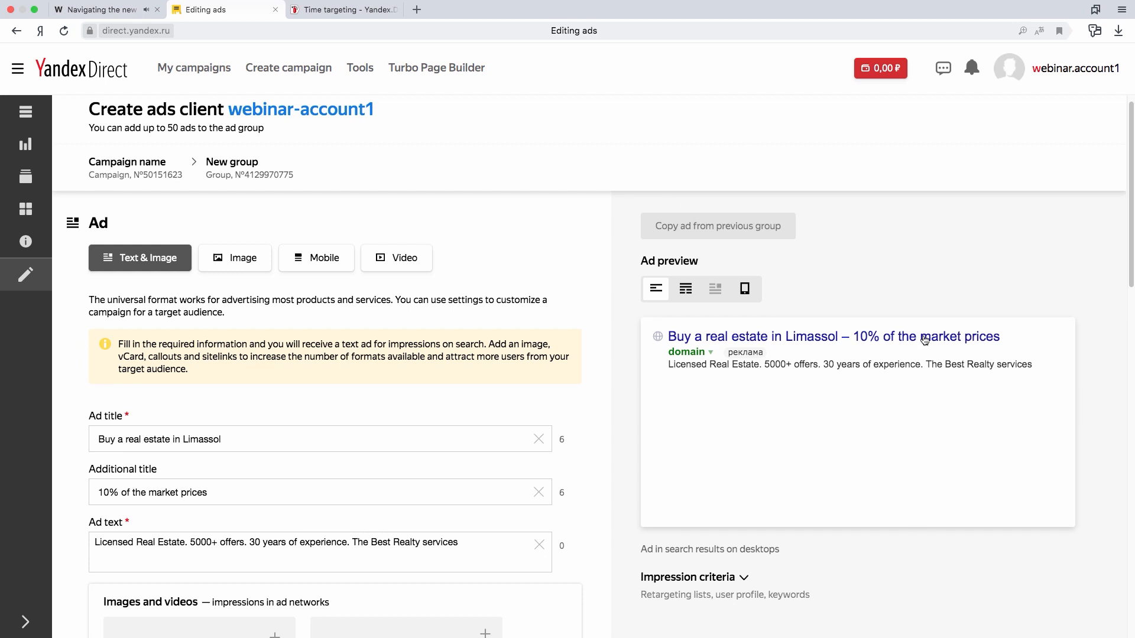
pyautogui.click(751, 290)
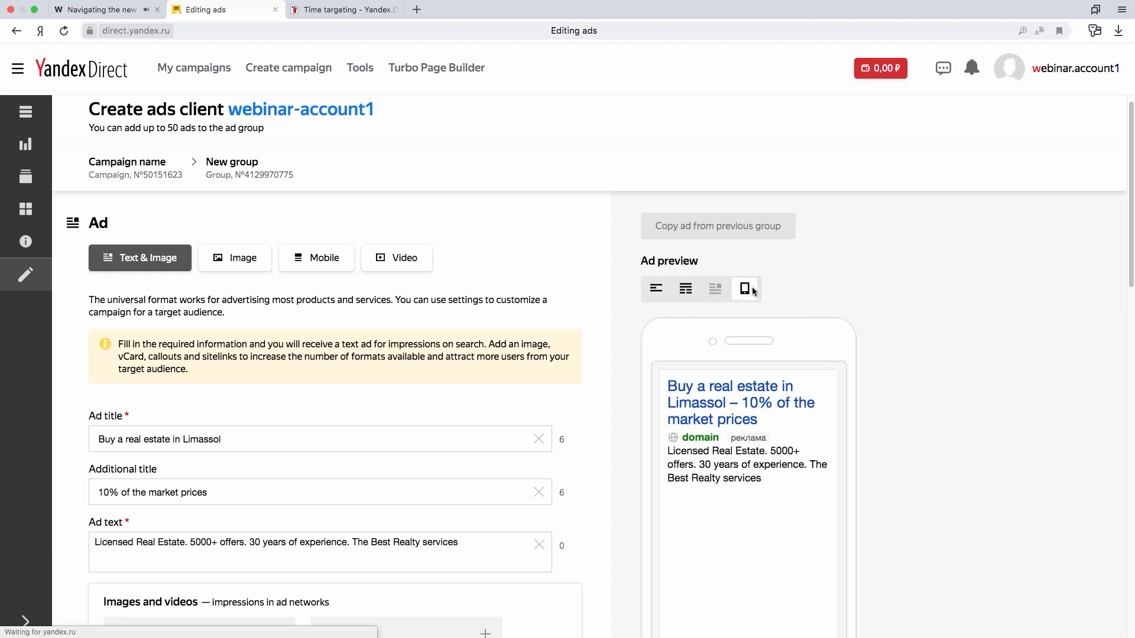
# - Switch the ad preview back to the desktop search results view
pyautogui.click(654, 288)
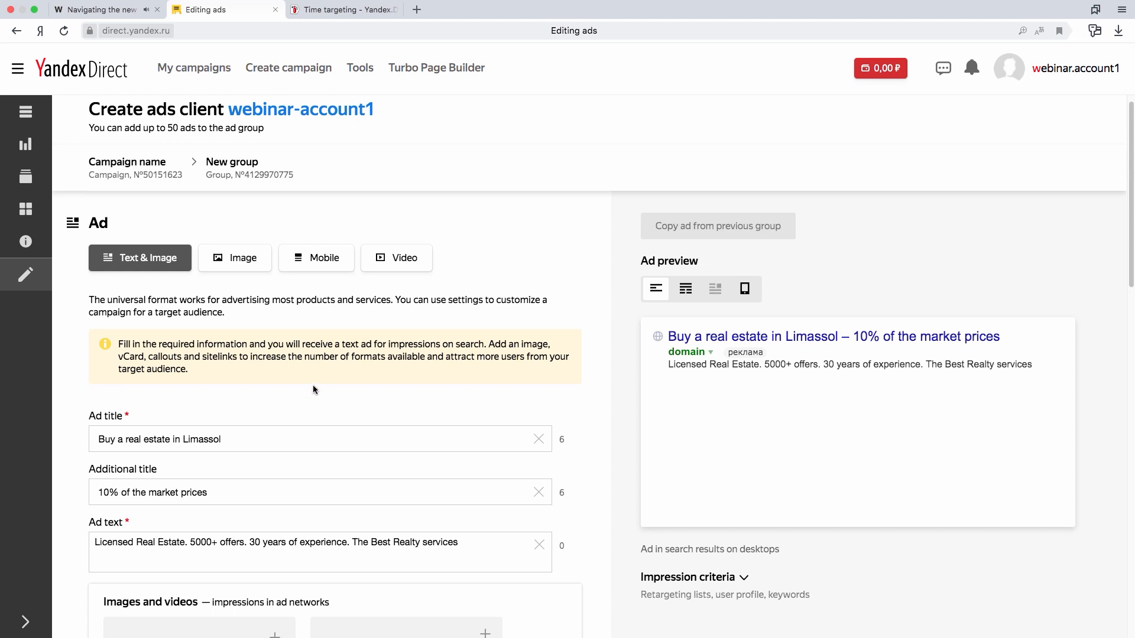
pyautogui.scroll(-1, 316, 383)
pyautogui.scroll(-1, 315, 386)
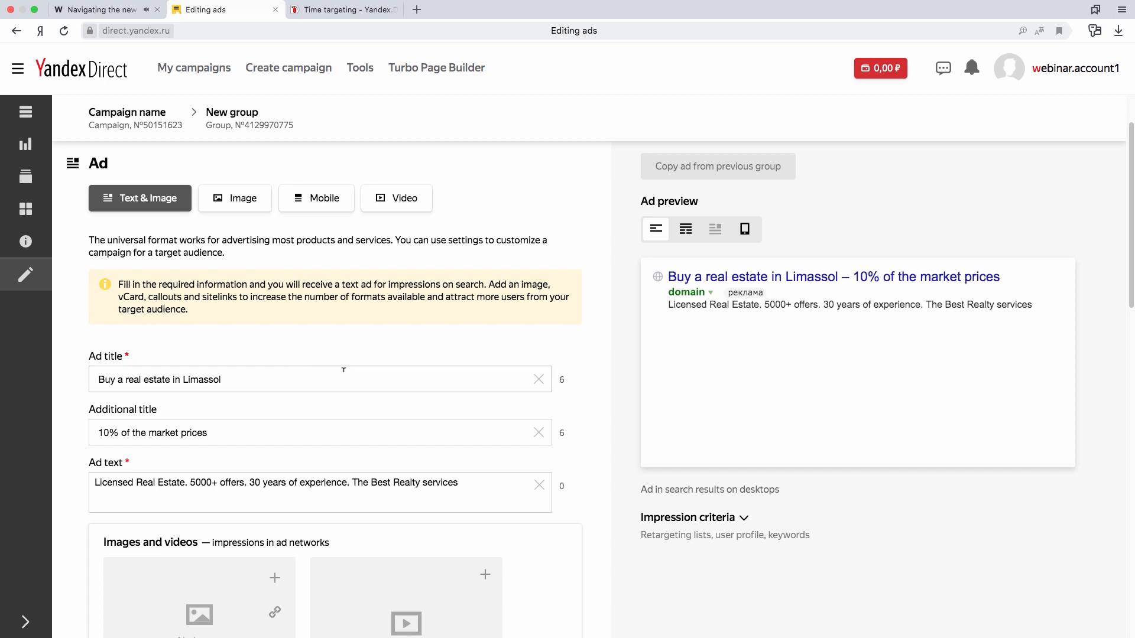
# - Copy the workbook's final URL, "real-estate.com?utm_source=yandex-direct&utm_medium=cpc&utm_campaign=search-real-estate", into the ad's landing page link for desktops and tablets
pyautogui.scroll(-3, 343, 369)
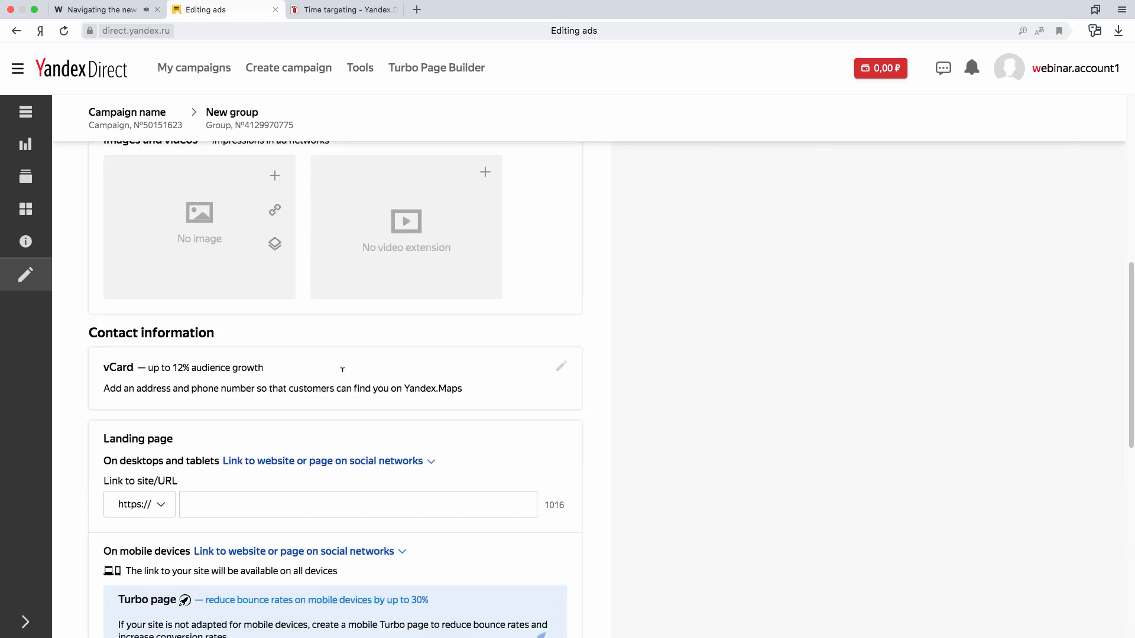
pyautogui.scroll(-1, 336, 378)
pyautogui.scroll(-1, 336, 399)
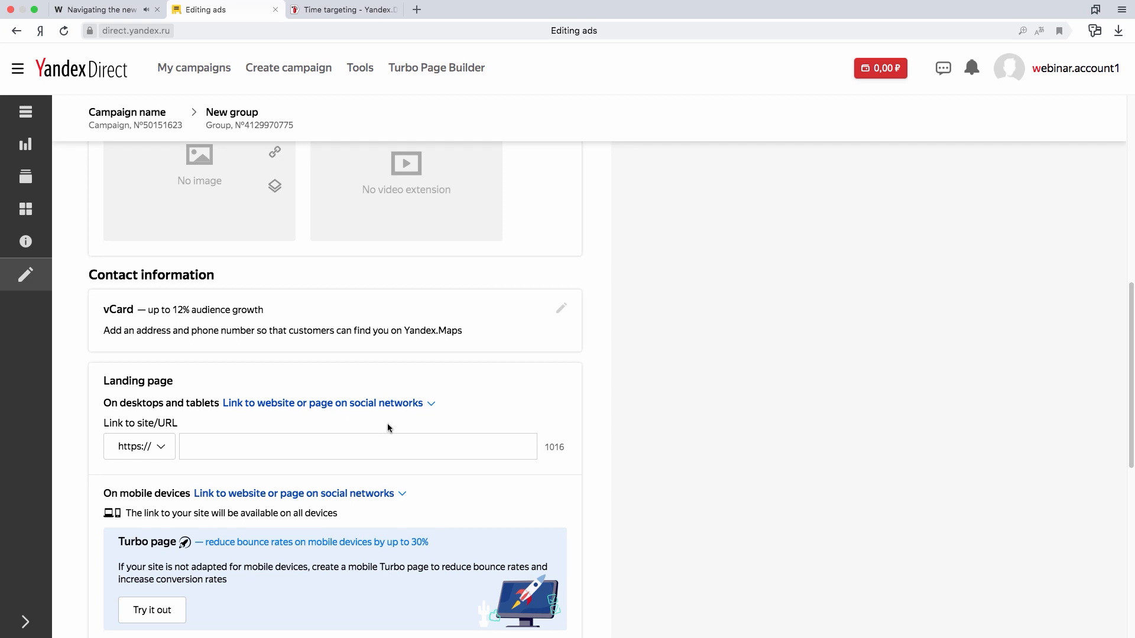
pyautogui.hotkey('ctrl', 'Left')
pyautogui.hotkey('ctrl', 'Left')
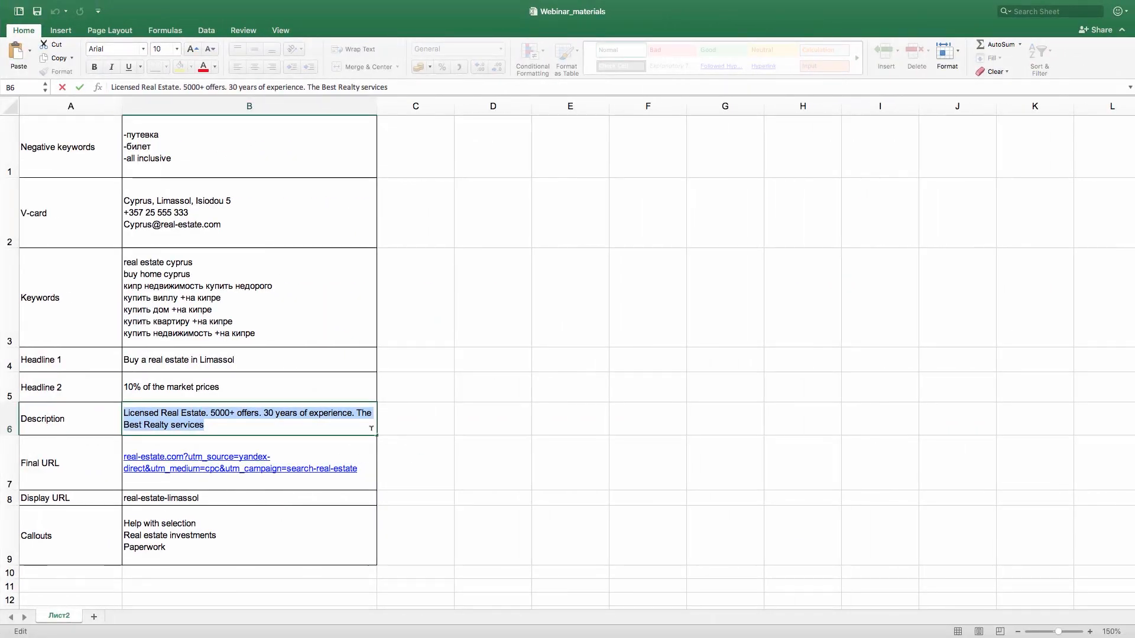
pyautogui.click(334, 459)
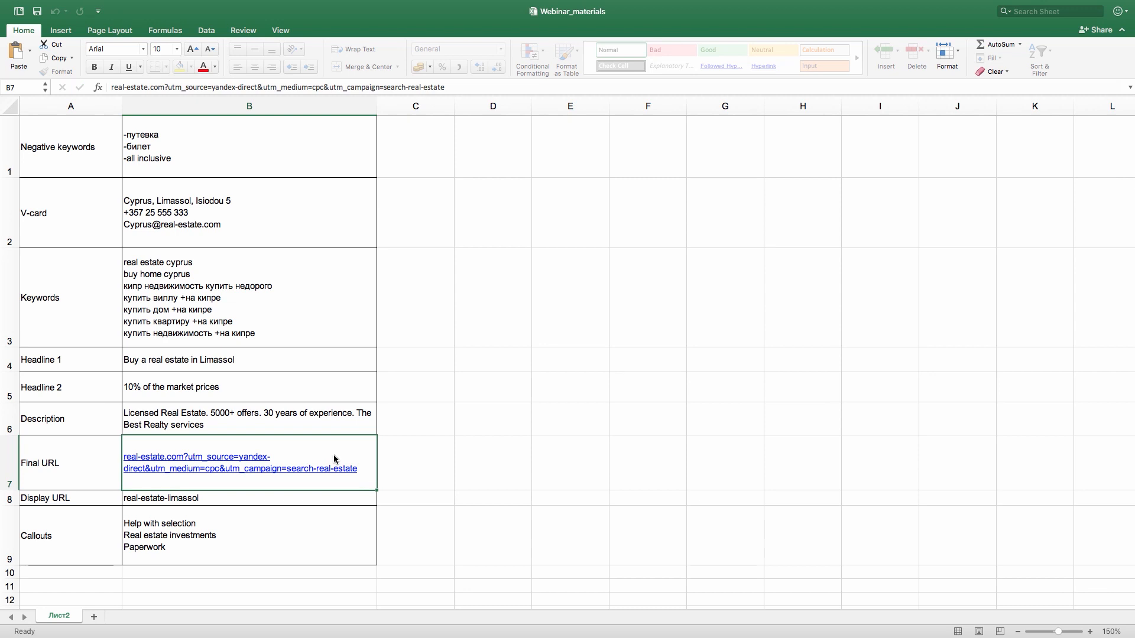
pyautogui.doubleClick(365, 467)
pyautogui.moveTo(363, 464); pyautogui.dragTo(124, 457)
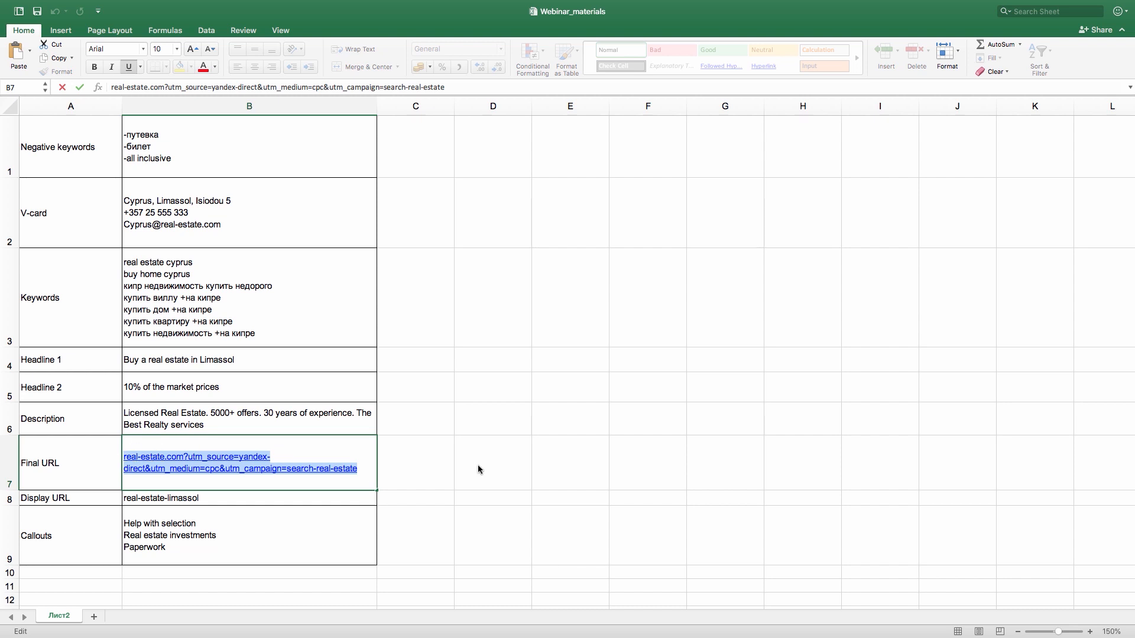
pyautogui.hotkey('ctrl', 'Left')
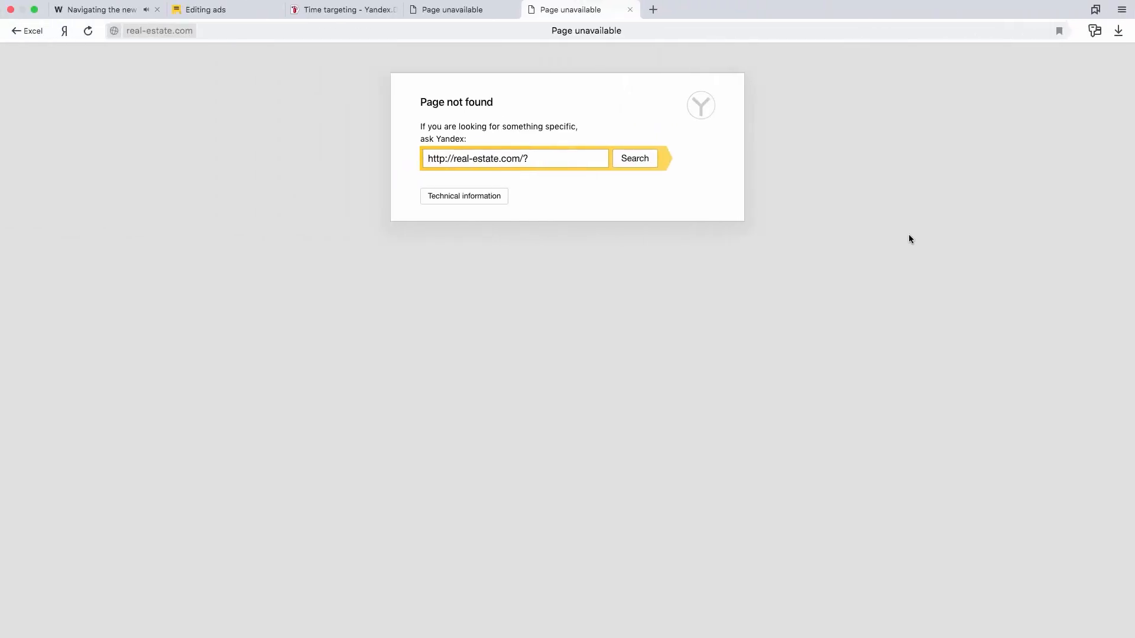
pyautogui.click(235, 10)
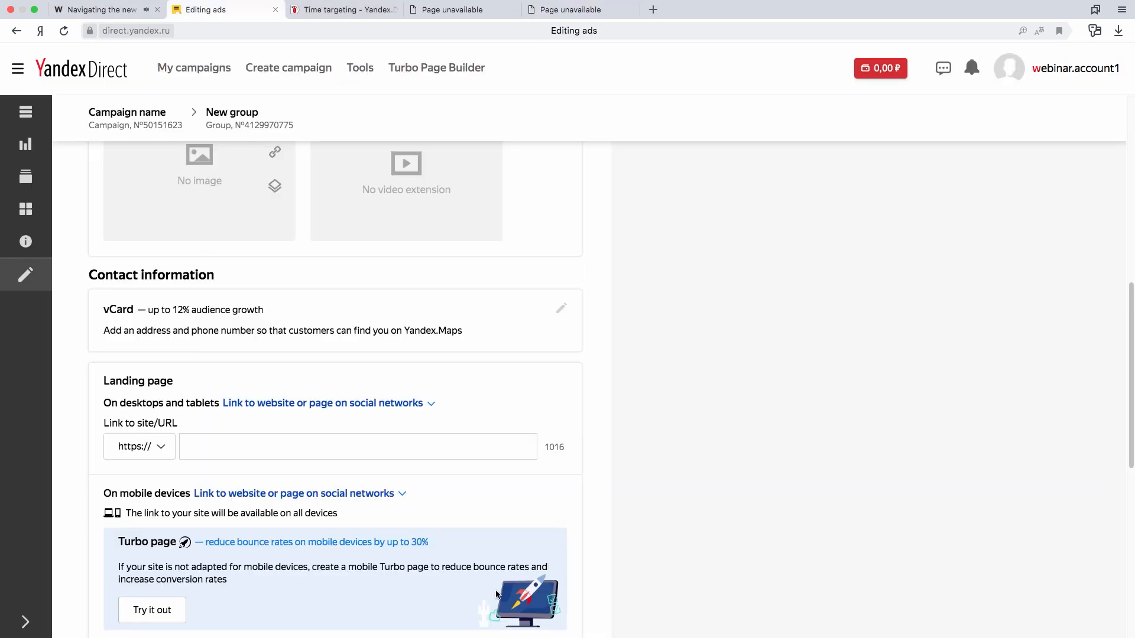
# - Add the callouts "Help with selection", "Real estate investments" and "Paperwork" to the ad, save them and check the ad preview
pyautogui.scroll(-6, 647, 449)
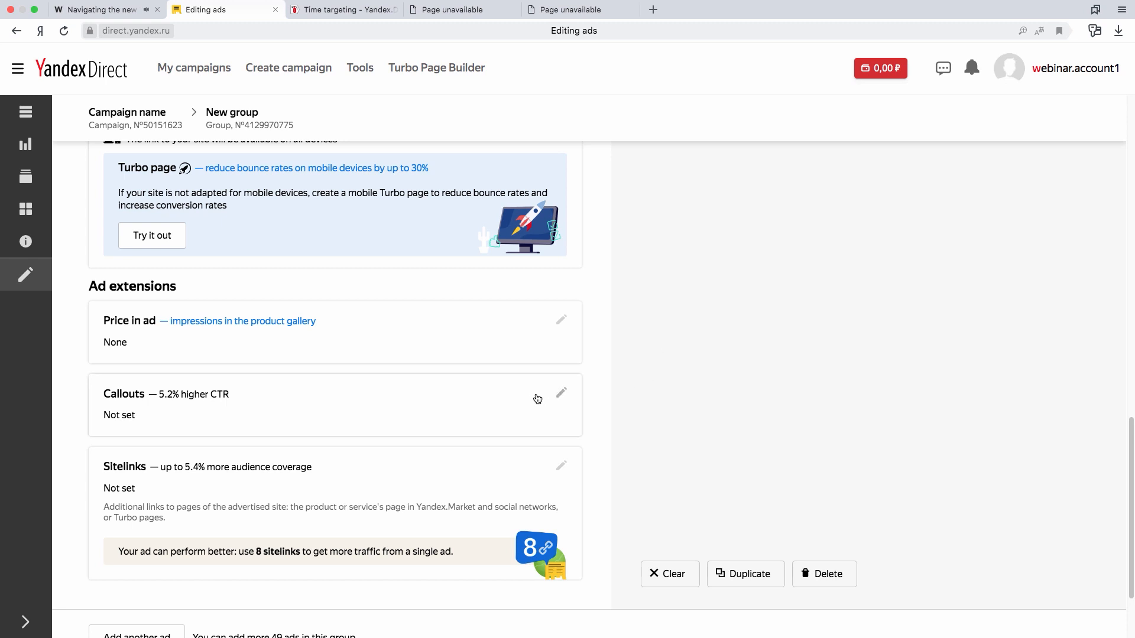
pyautogui.click(558, 394)
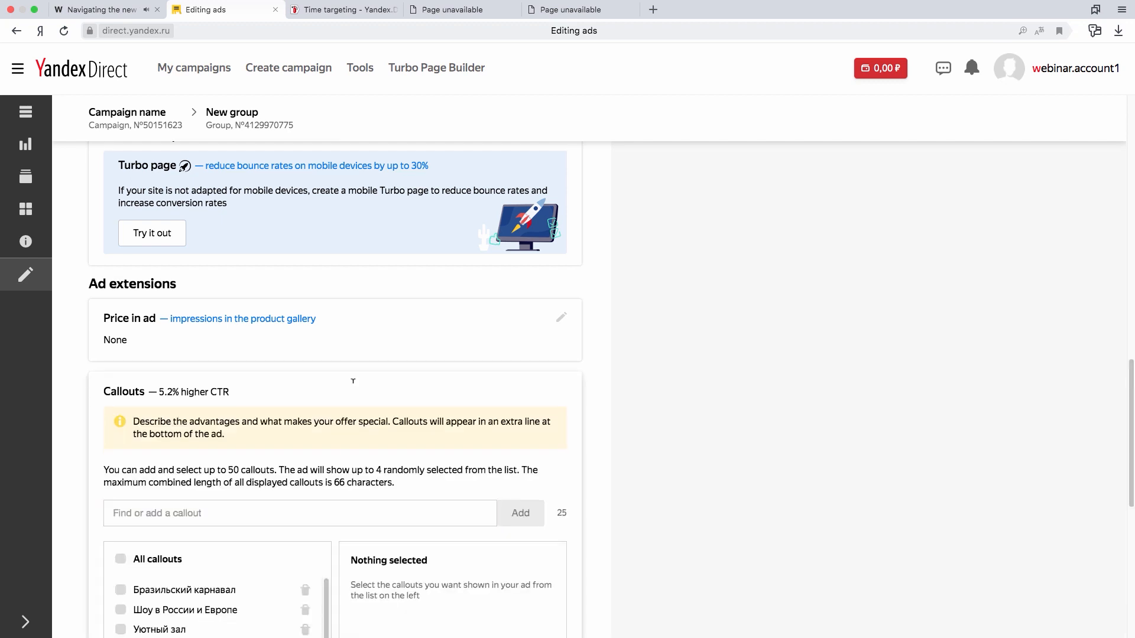
pyautogui.scroll(-3, 342, 377)
pyautogui.scroll(-2, 326, 401)
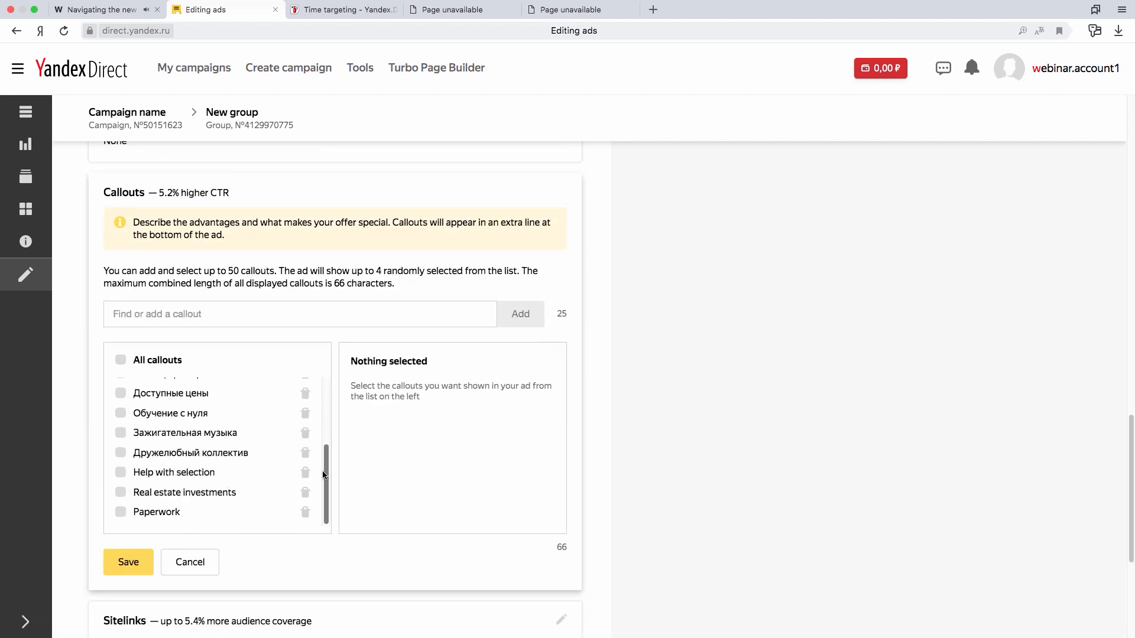
pyautogui.click(121, 472)
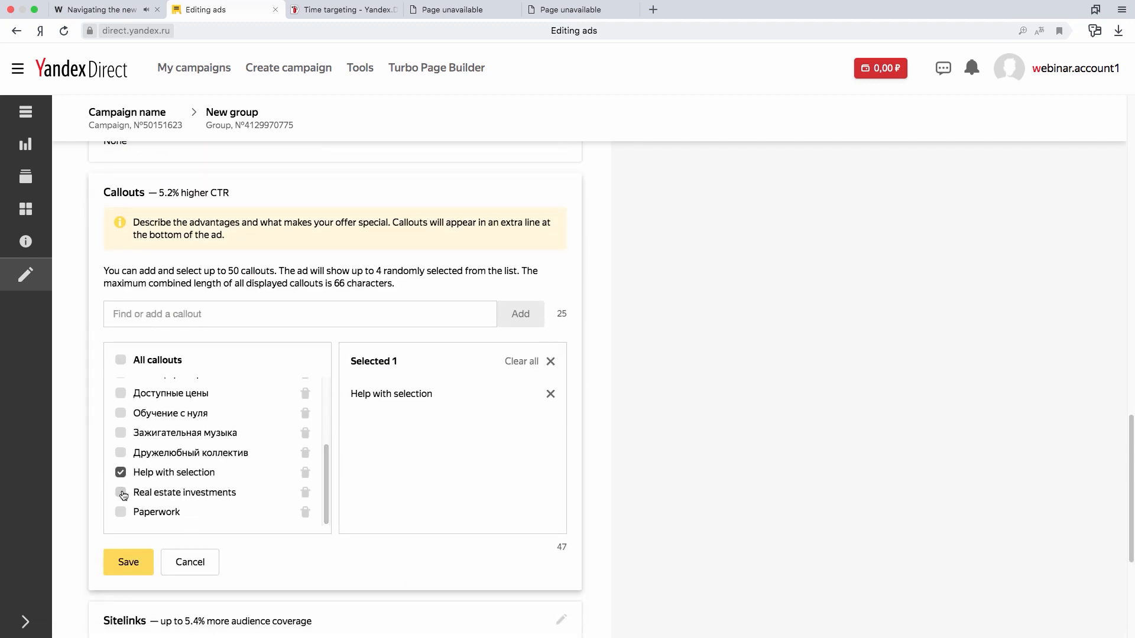
pyautogui.click(121, 492)
pyautogui.click(121, 512)
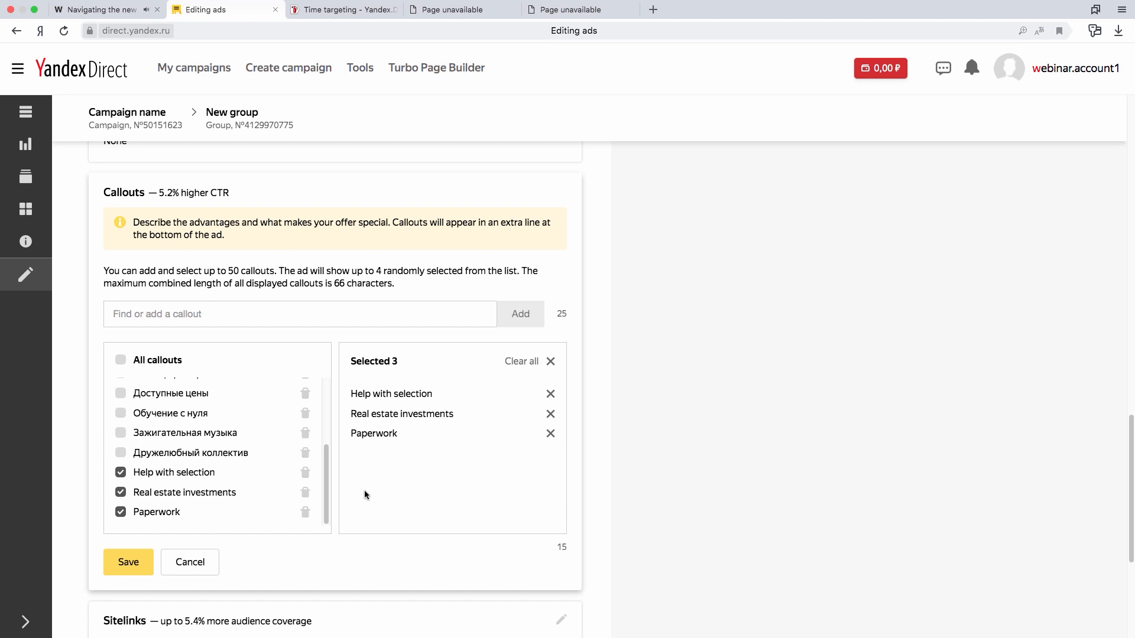
pyautogui.click(125, 563)
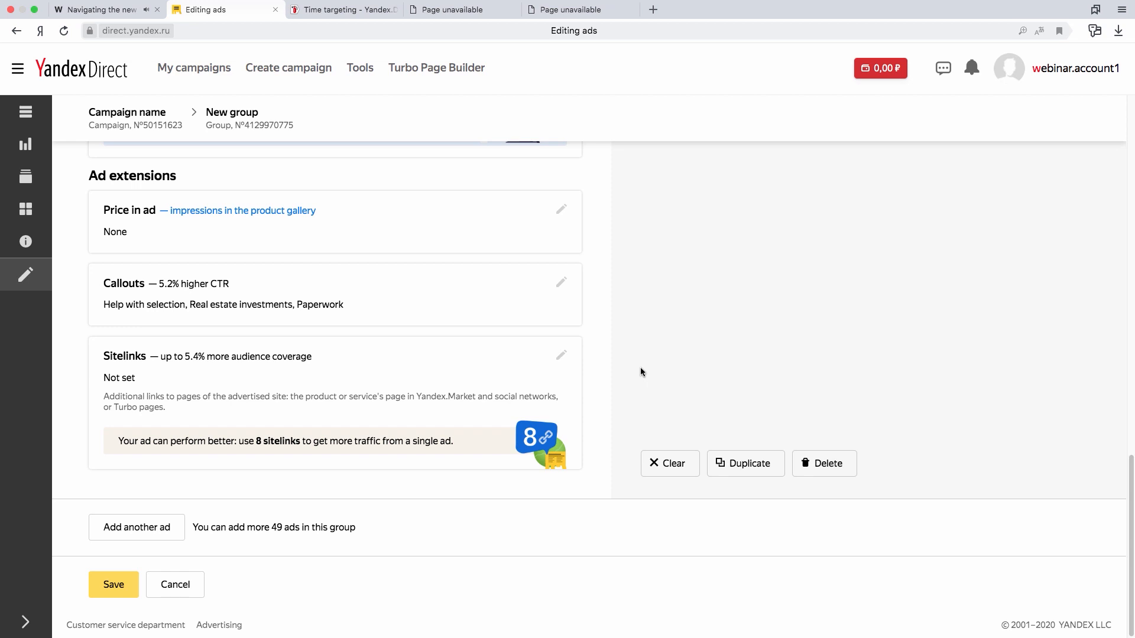
pyautogui.scroll(18, 680, 370)
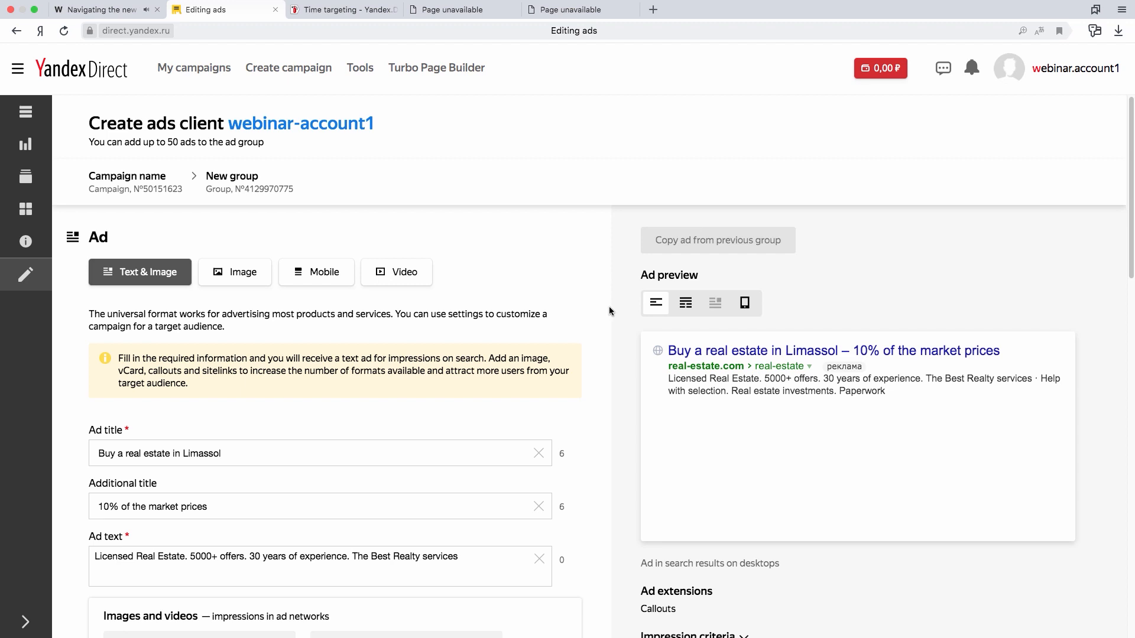
pyautogui.scroll(-15, 609, 306)
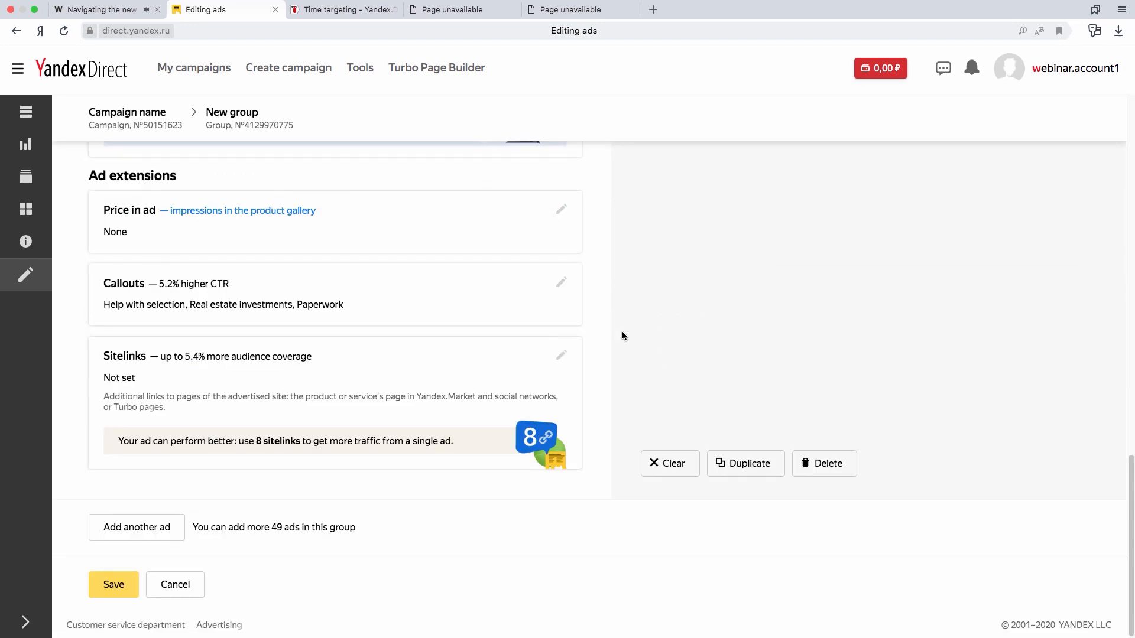
# - Duplicate the ad and change the copy's title to "Buy a real estate in Cyprus"
pyautogui.click(757, 470)
pyautogui.scroll(-7, 476, 548)
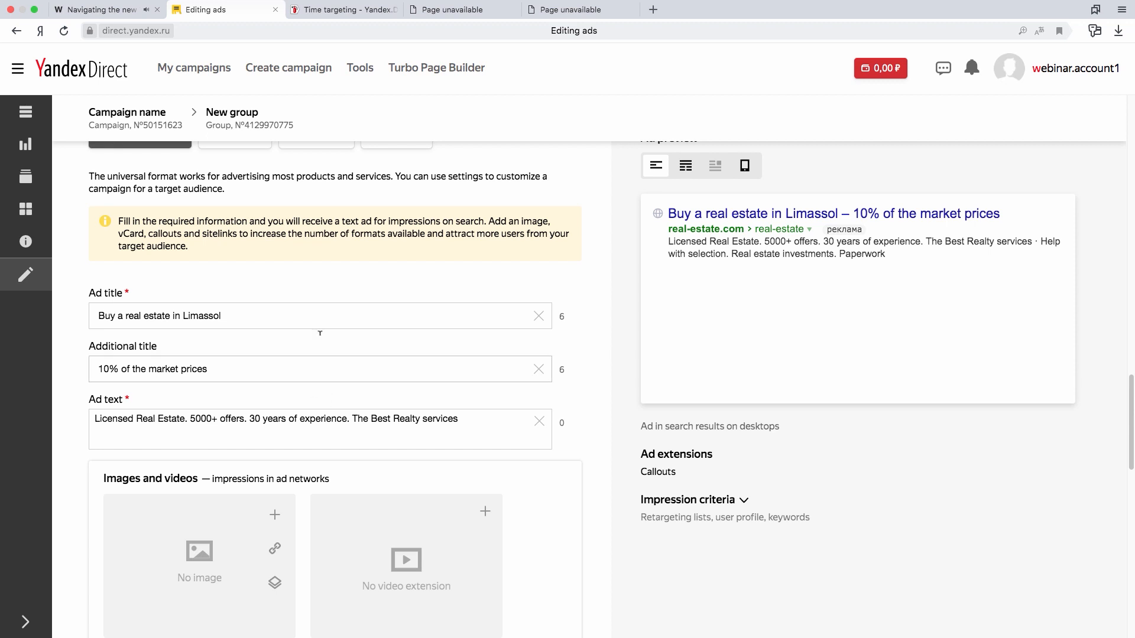
pyautogui.doubleClick(185, 314)
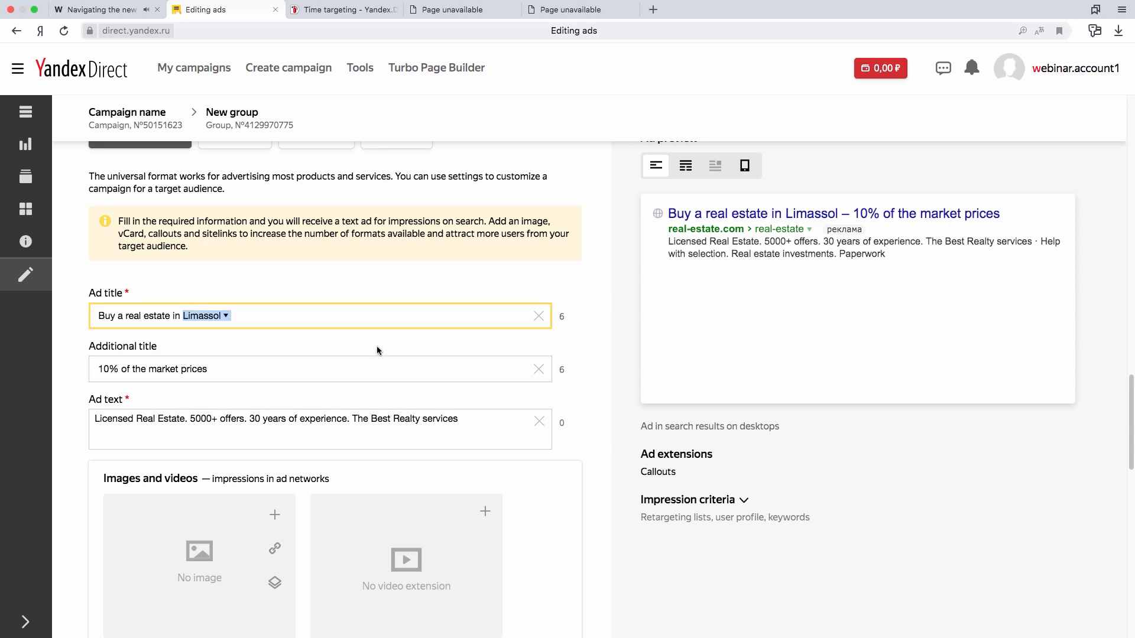
pyautogui.write('Cyprus')
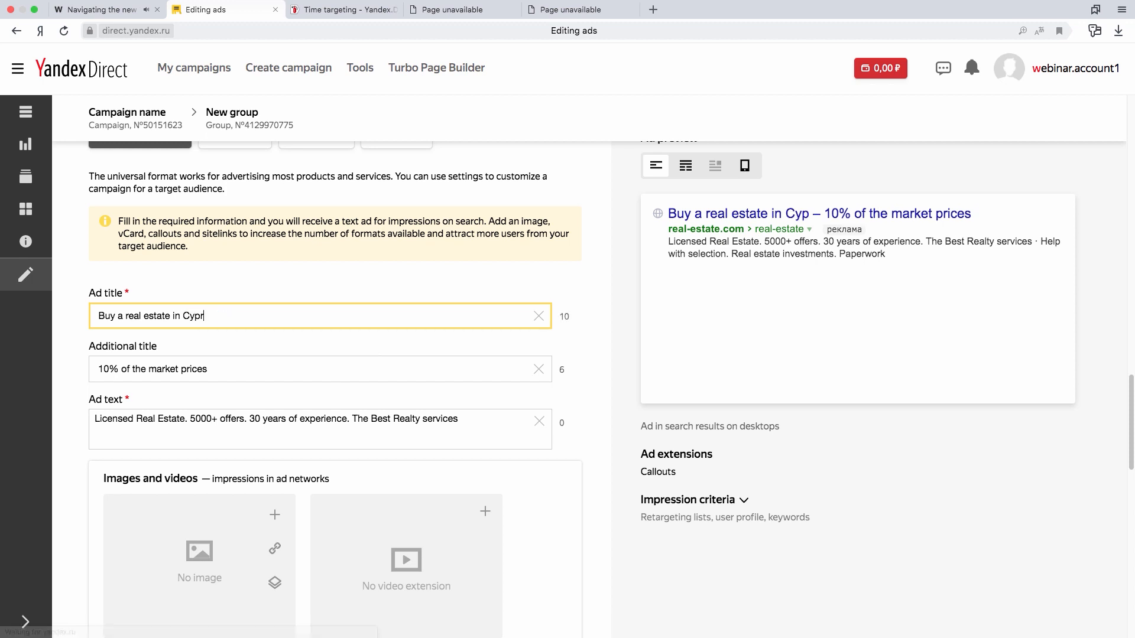
pyautogui.click(592, 375)
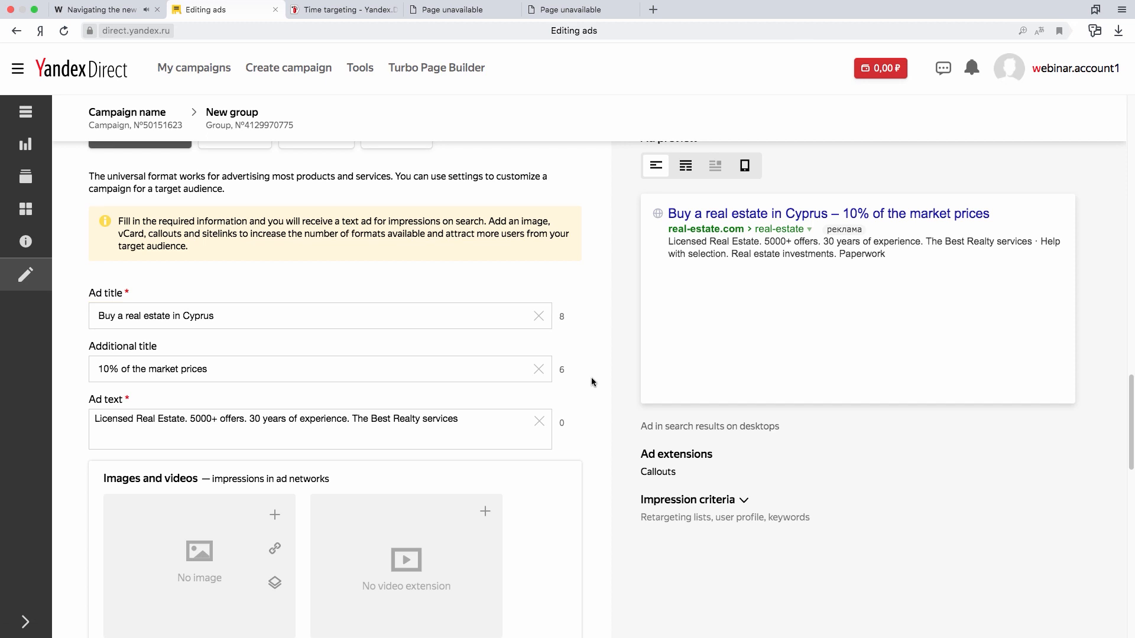
# - Save the ads in the group and dismiss the offer to submit the campaign for moderation
pyautogui.scroll(-7, 591, 377)
pyautogui.scroll(3, 593, 375)
pyautogui.scroll(-10, 593, 374)
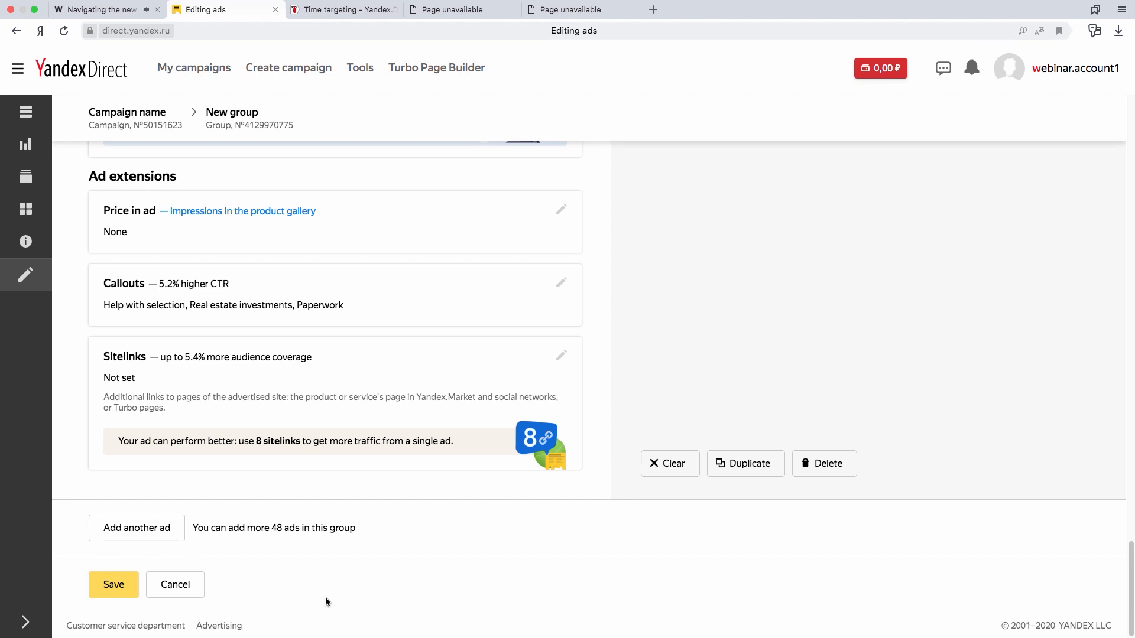
pyautogui.click(115, 590)
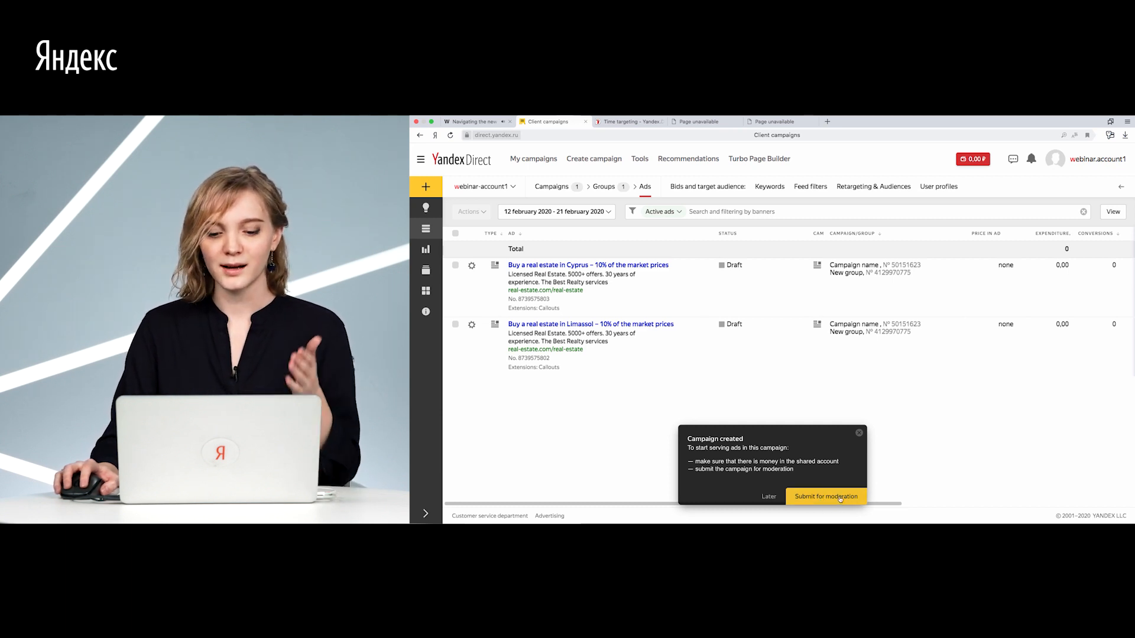
pyautogui.click(859, 433)
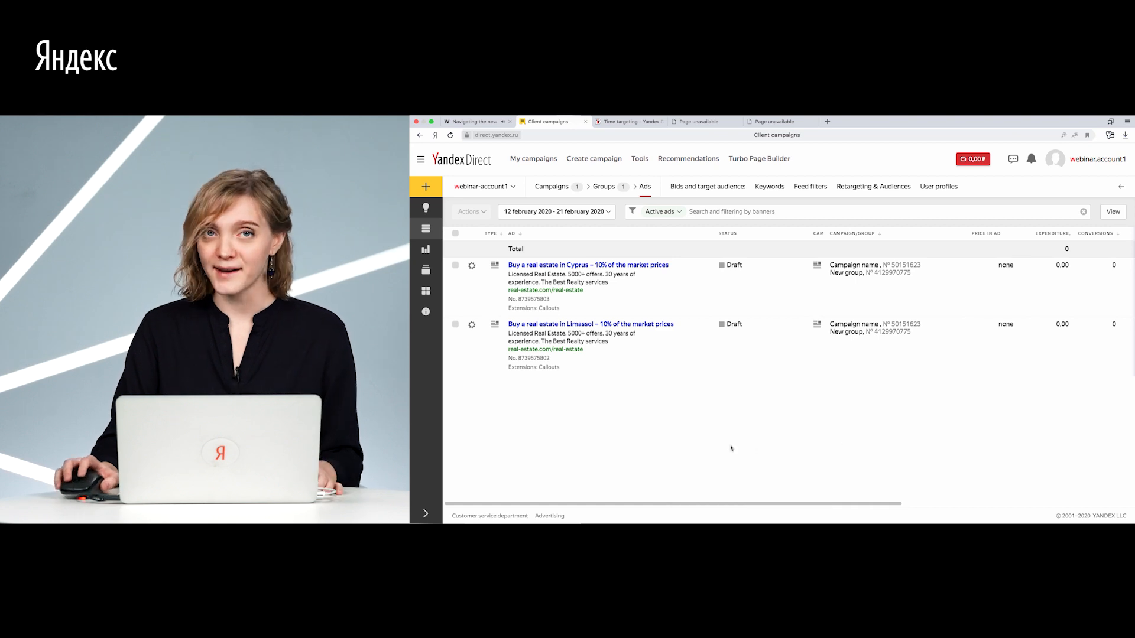
# - Send the new draft campaign "Campaign name" to moderation, accept the ad placement terms, place the order and return to the campaigns list
pyautogui.click(426, 231)
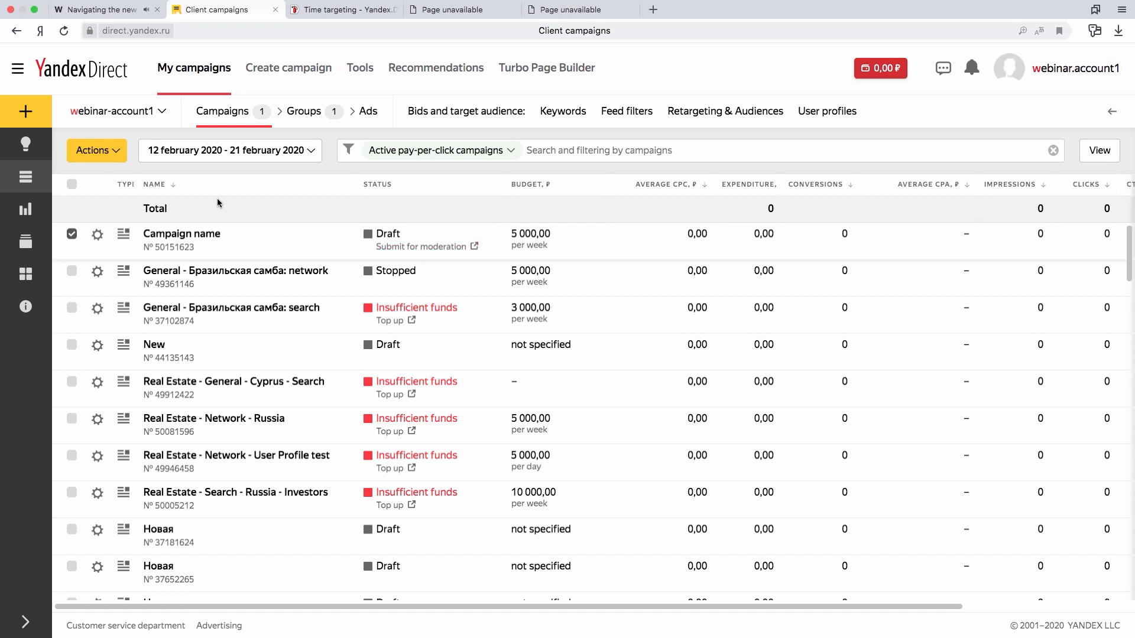
pyautogui.click(108, 155)
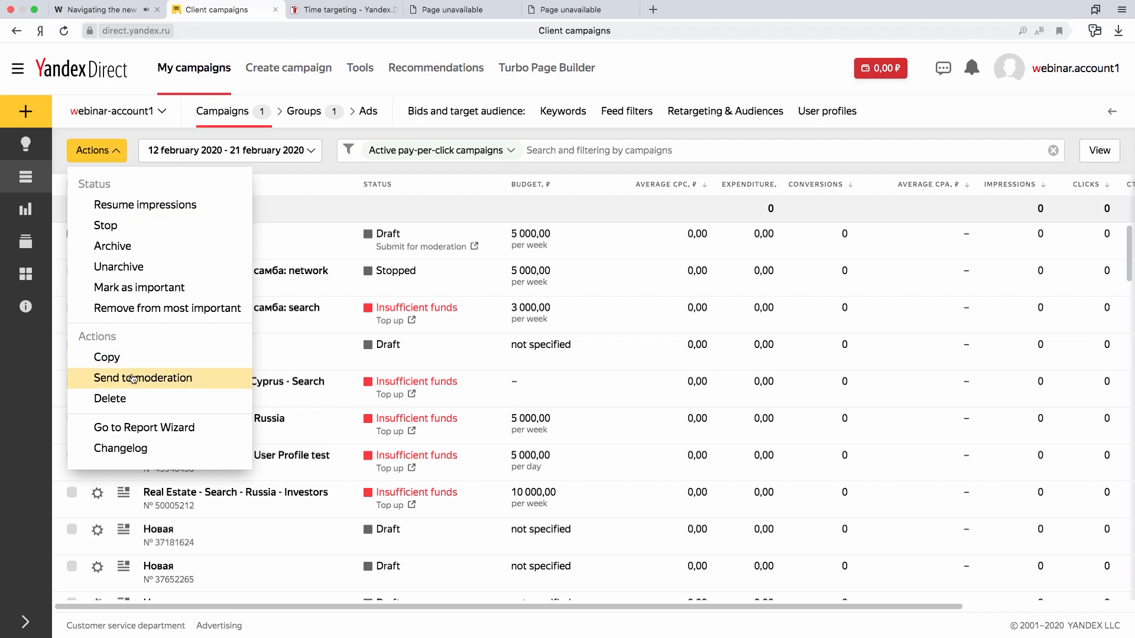
pyautogui.click(192, 384)
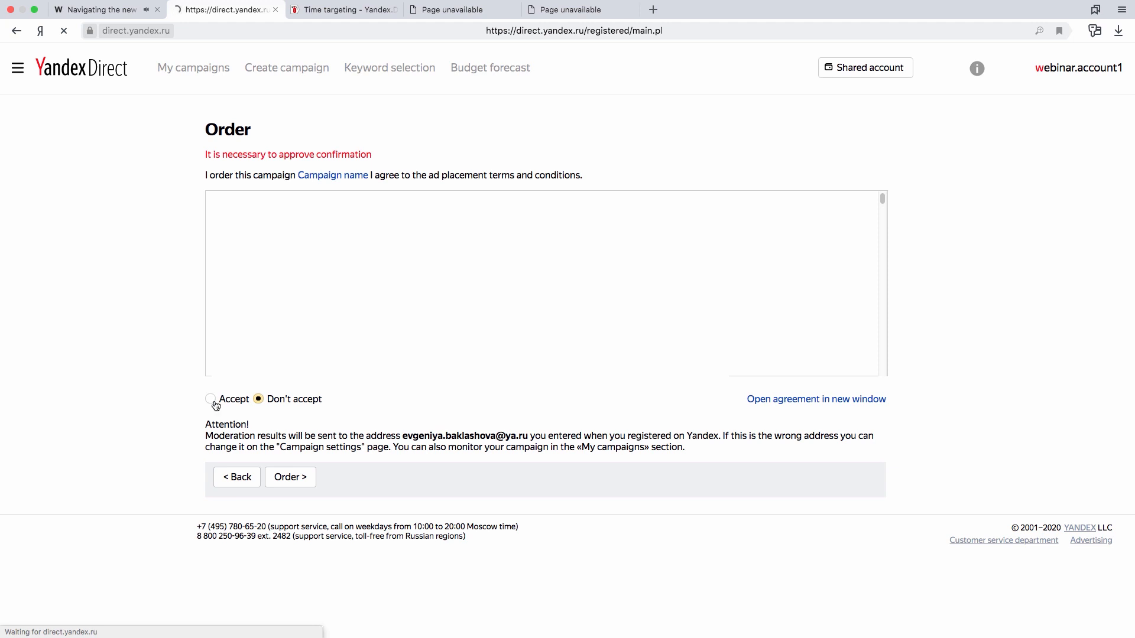
pyautogui.click(215, 402)
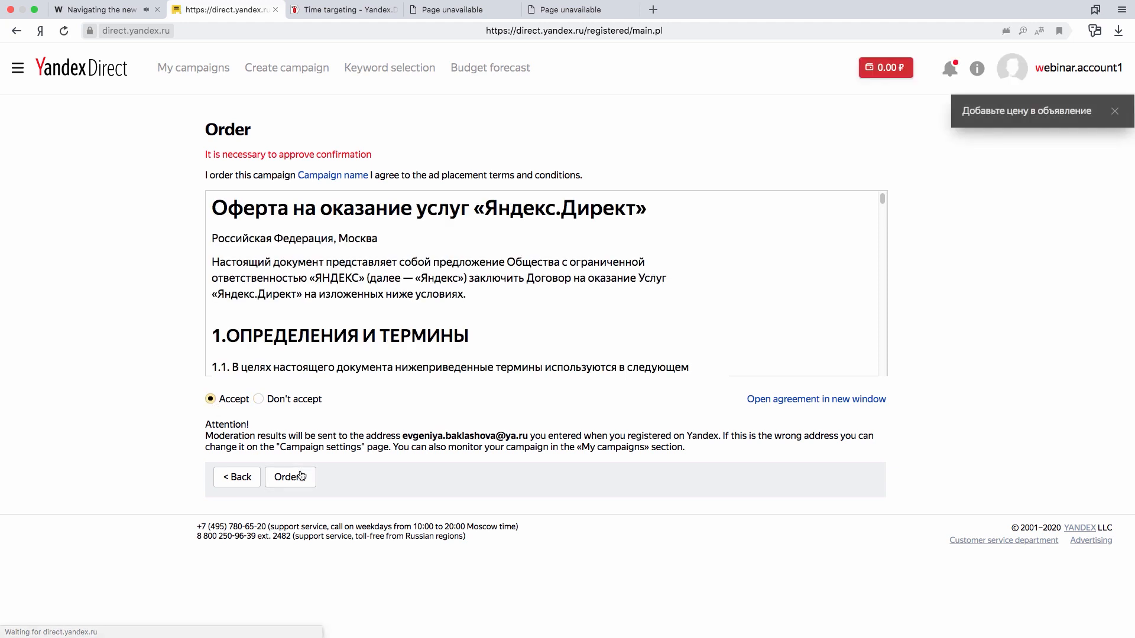
pyautogui.click(298, 481)
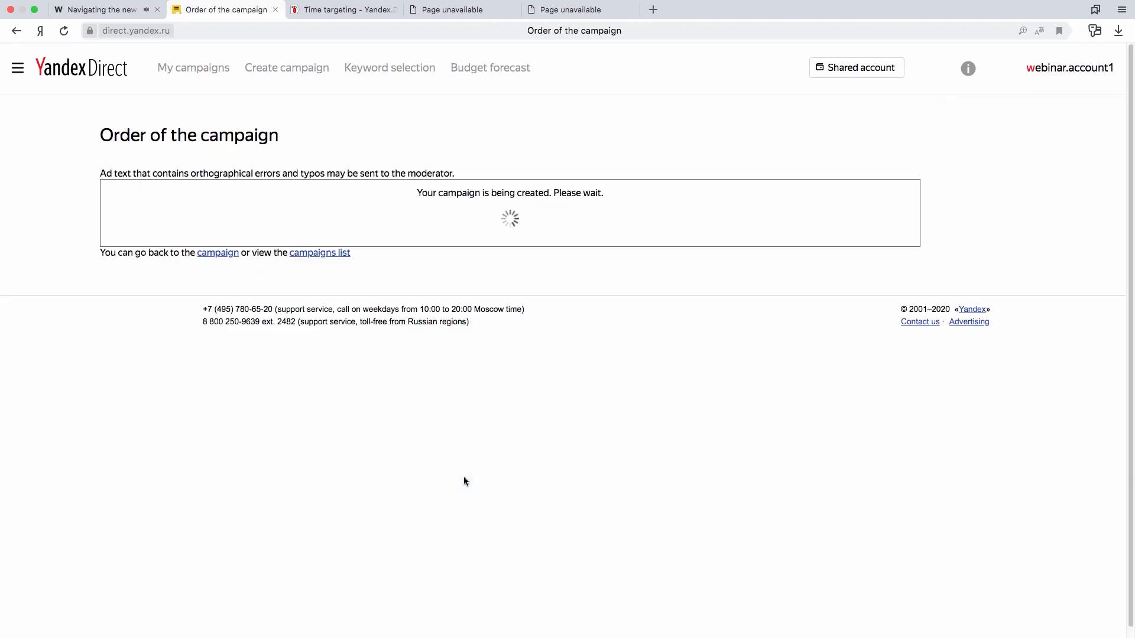
pyautogui.click(204, 83)
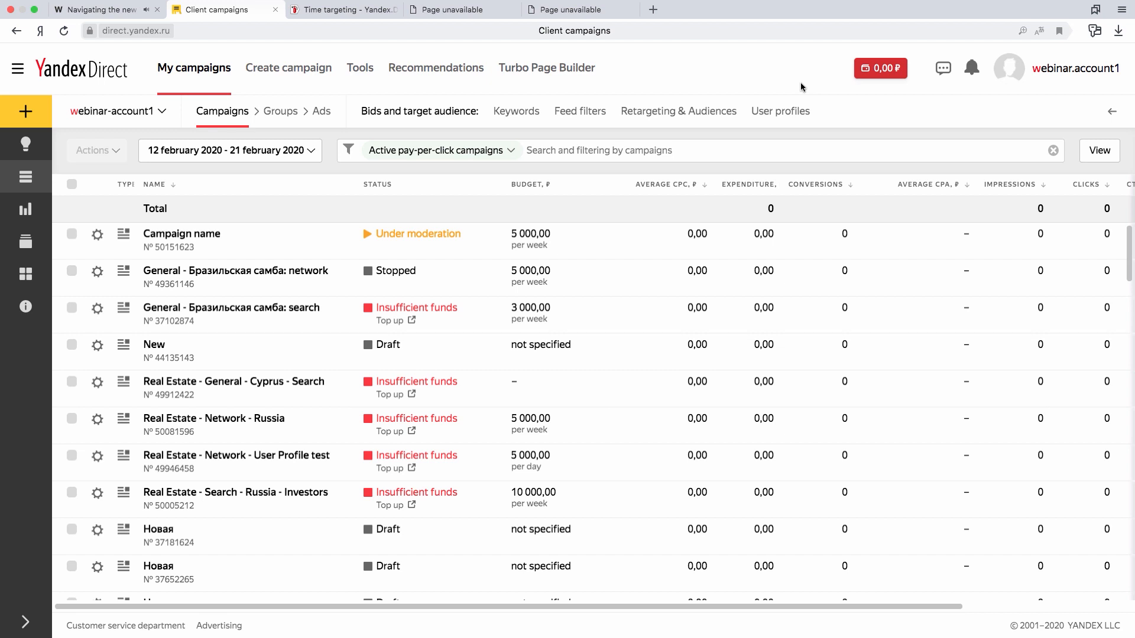
# - Switch the interface language to Russian and back to English in the account options
pyautogui.click(1101, 71)
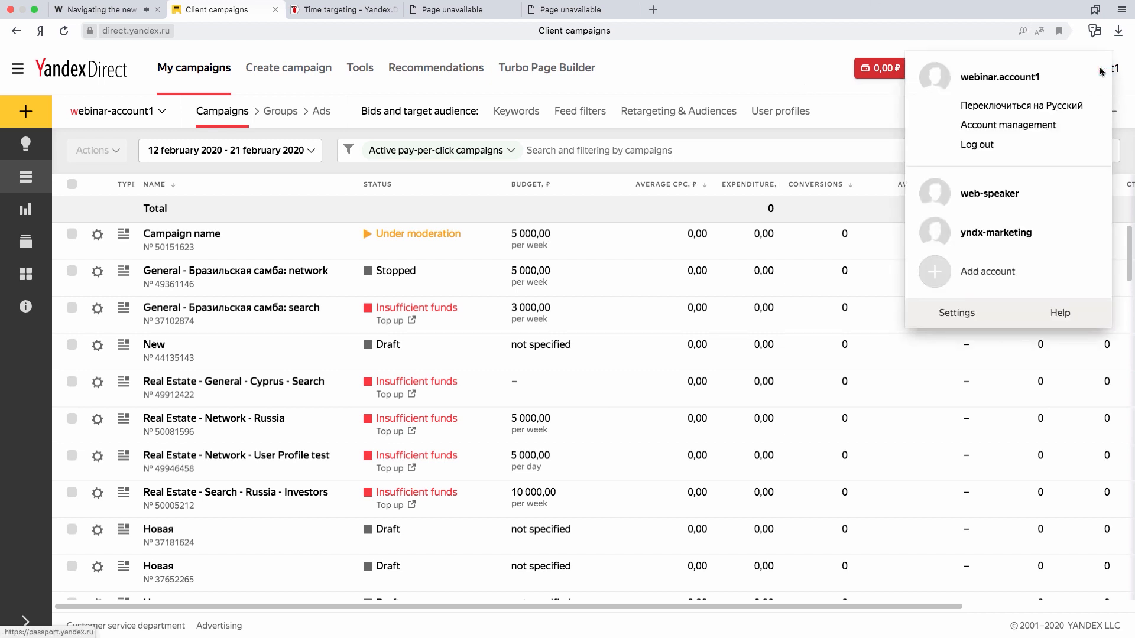
pyautogui.click(1079, 106)
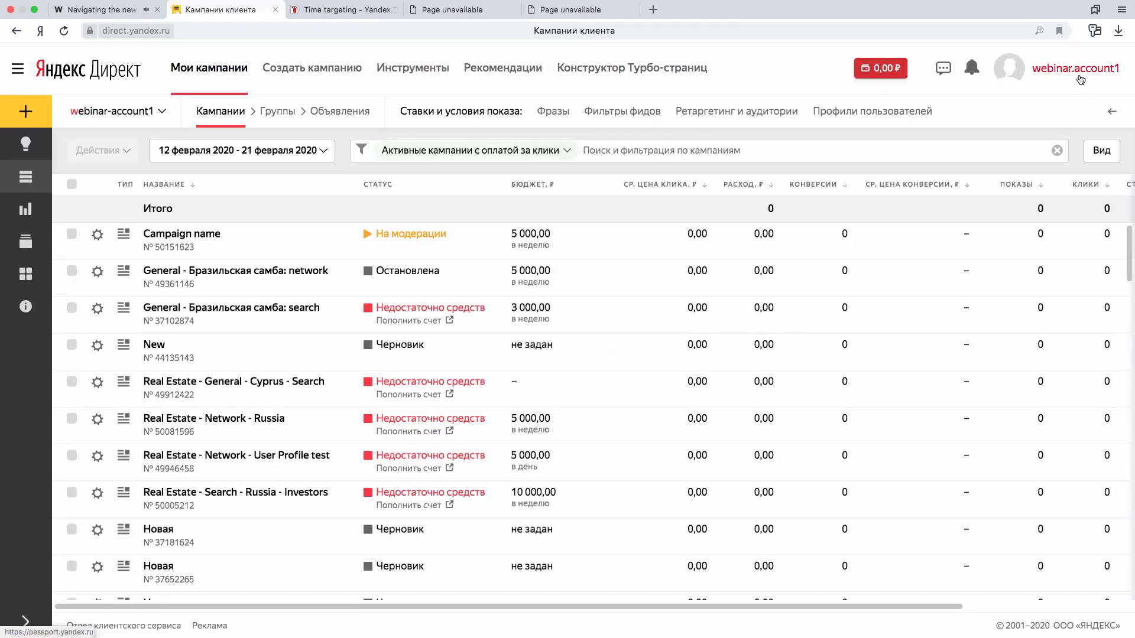
pyautogui.click(1077, 69)
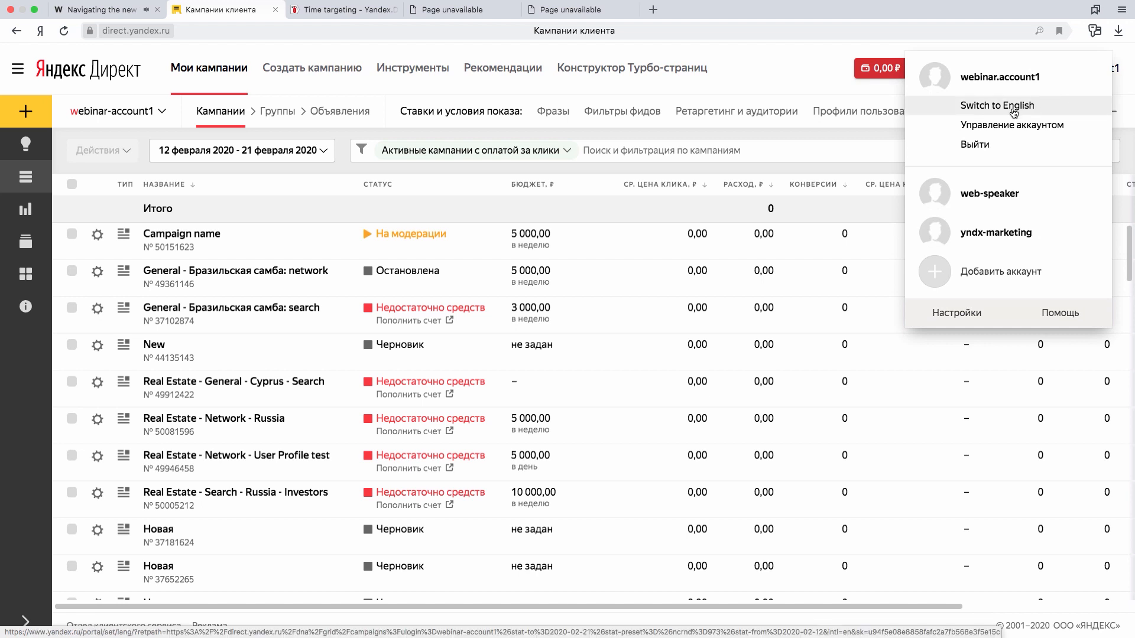
pyautogui.click(988, 111)
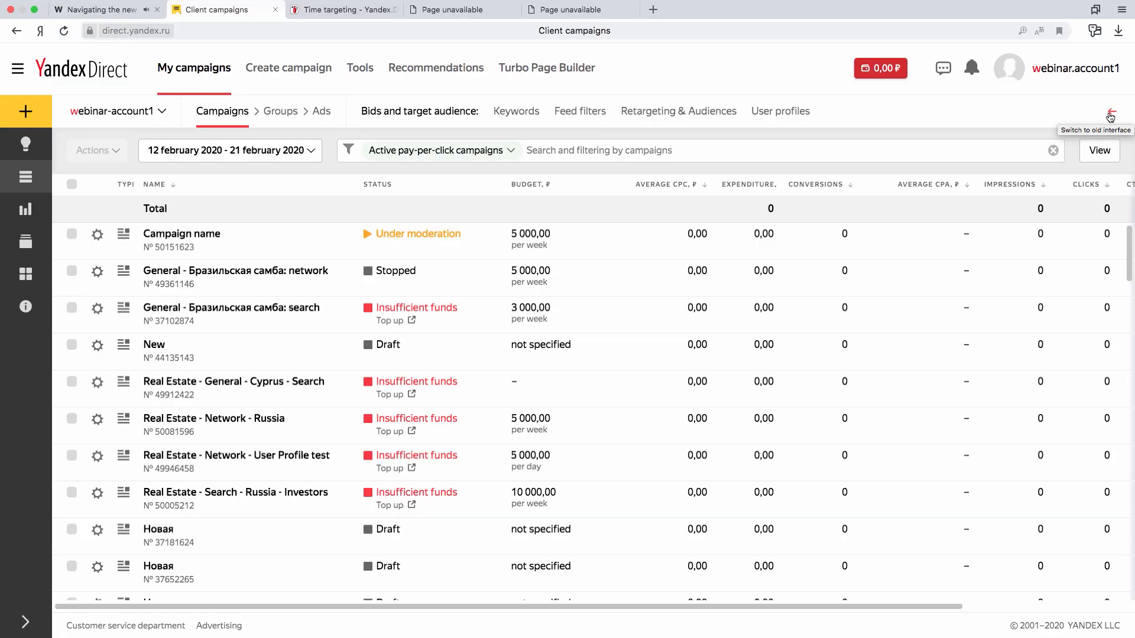
# - Dismiss the notification about adding a price to the ad and switch to the new Yandex.Direct interface
pyautogui.click(1109, 115)
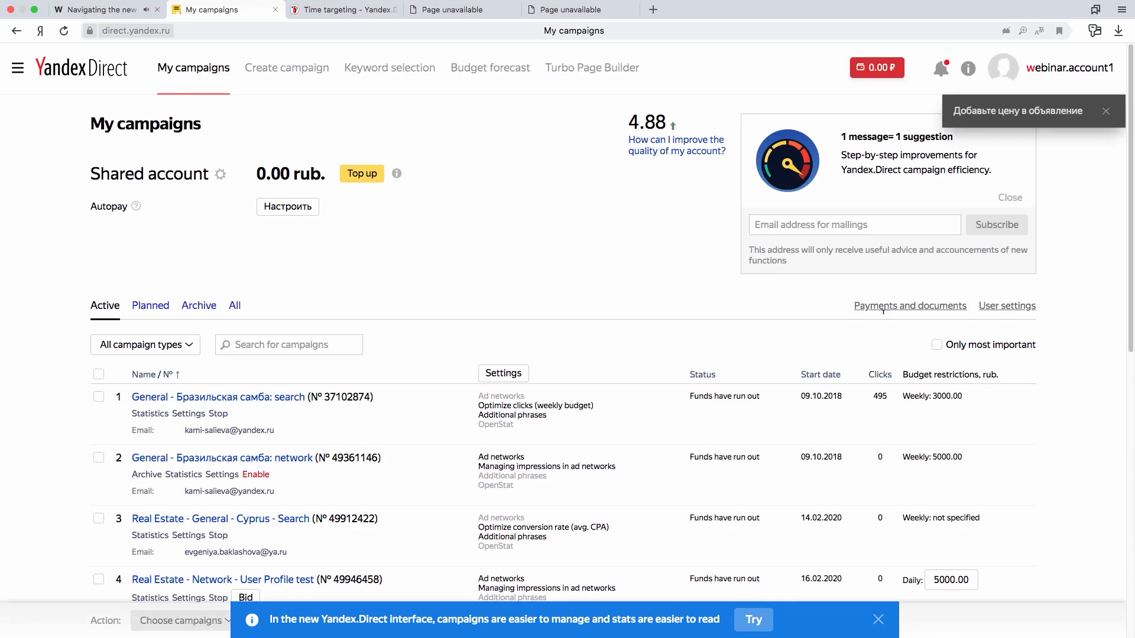
pyautogui.click(753, 628)
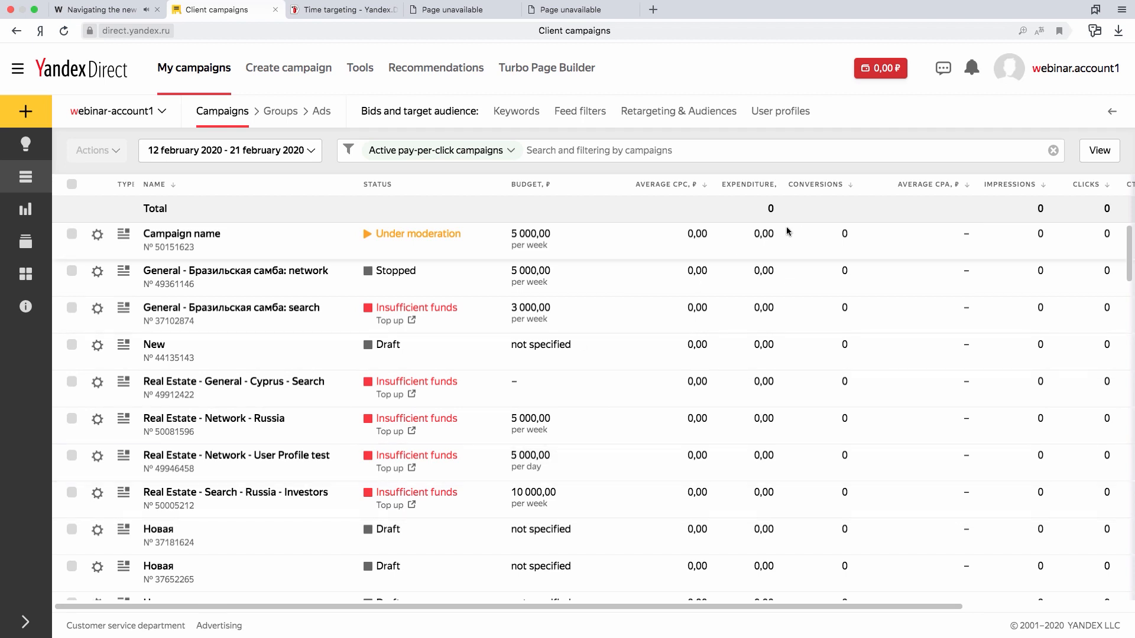
# - Set the statistics period to 11 February 2020 - 25 February 2020 and narrow the Name column of the campaigns table
pyautogui.click(166, 152)
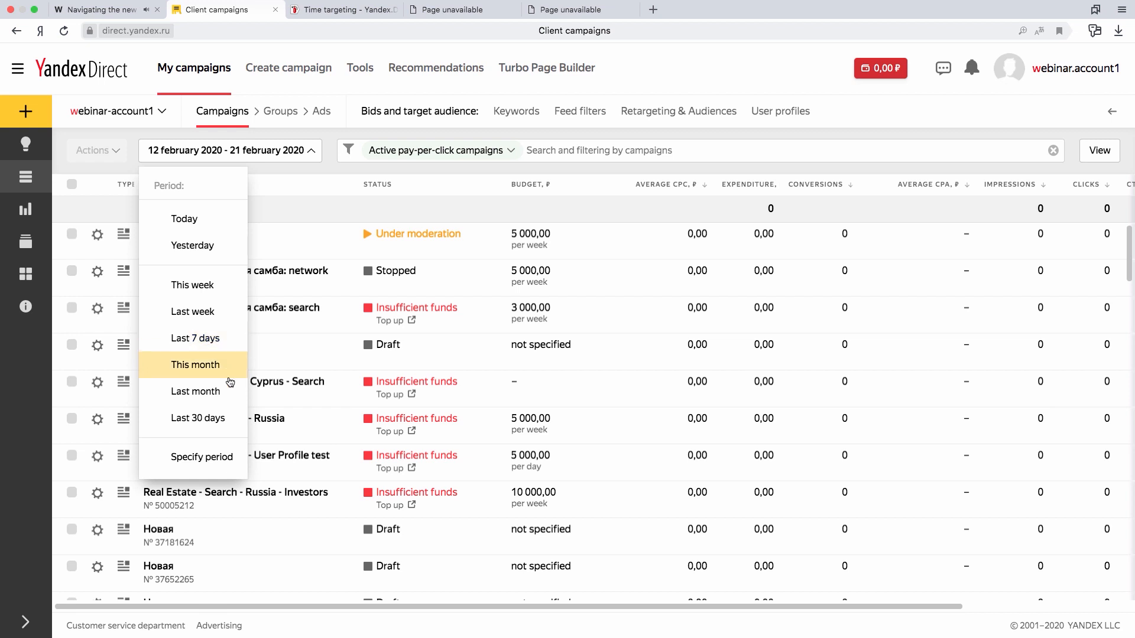
pyautogui.click(207, 457)
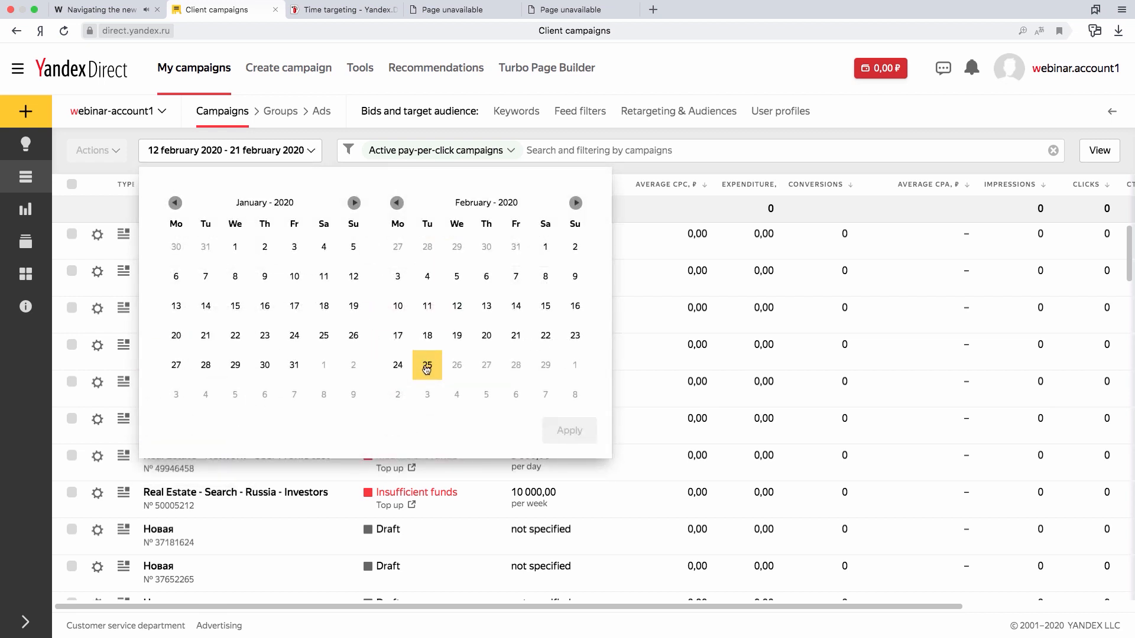
pyautogui.click(425, 318)
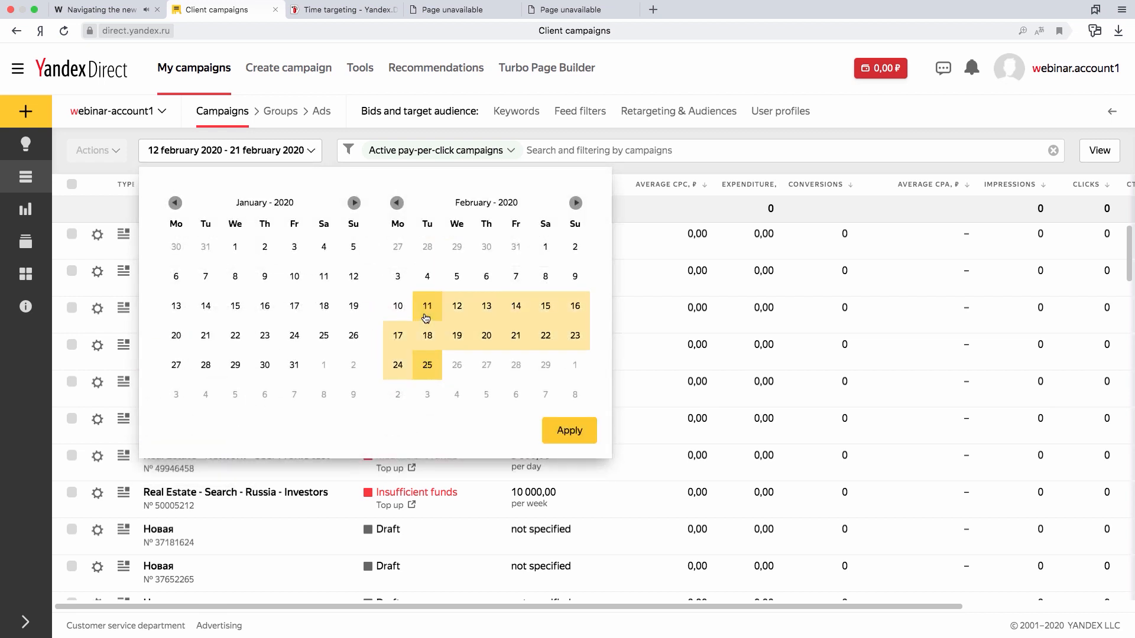
pyautogui.click(581, 433)
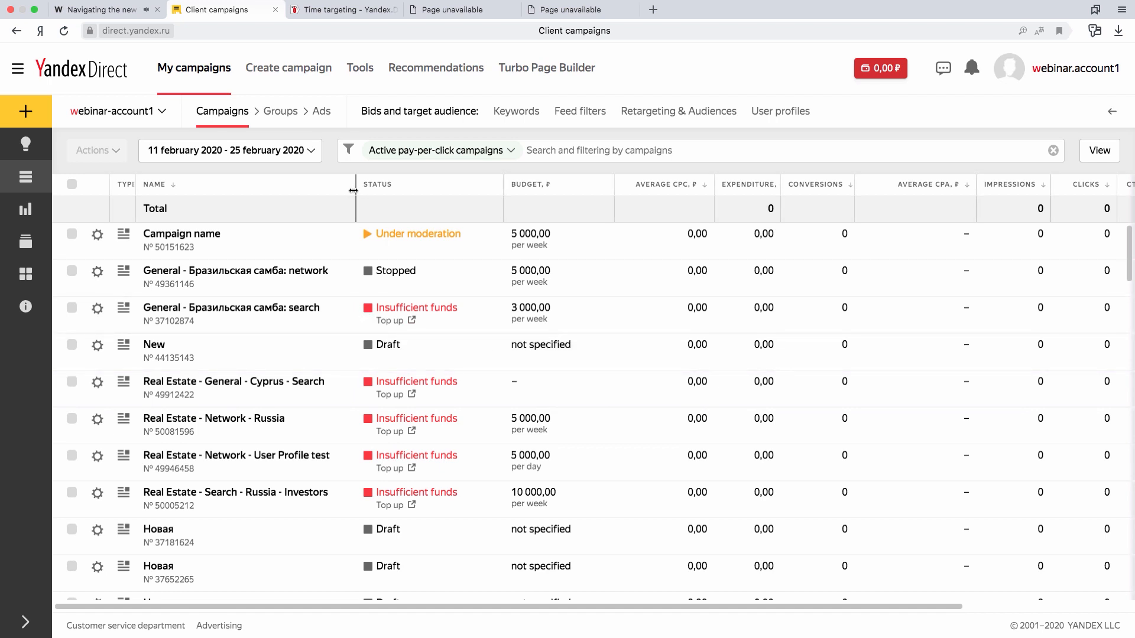
pyautogui.moveTo(353, 190); pyautogui.dragTo(322, 188)
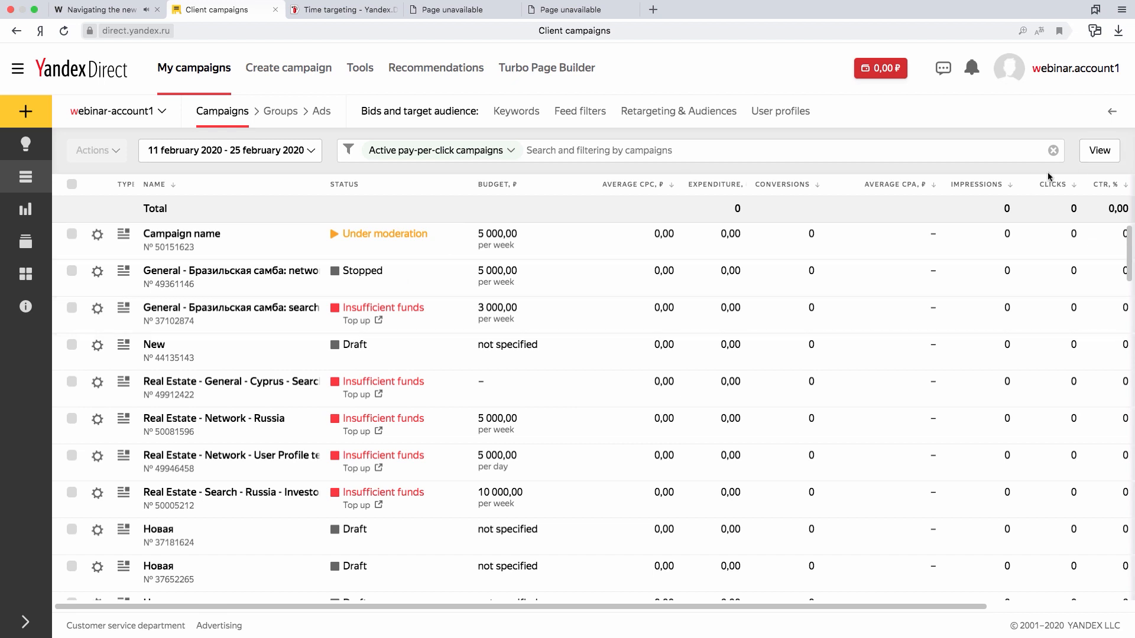
# - Show the Strategy column and move Average CPA ahead of Budget in the campaign columns, saving the view settings
pyautogui.click(1100, 152)
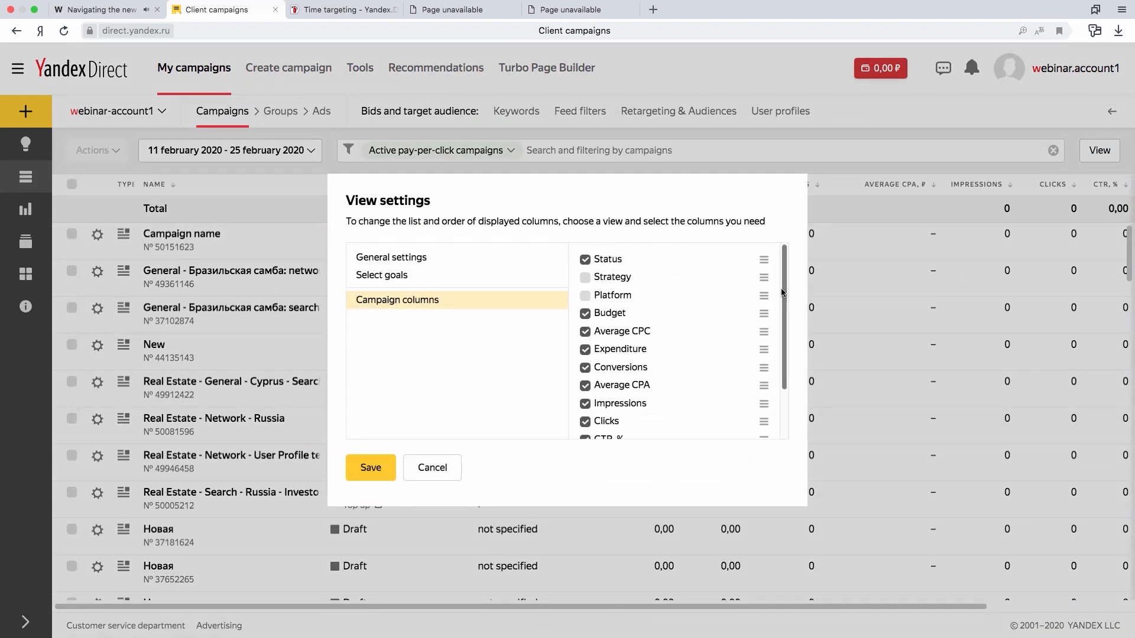
pyautogui.moveTo(784, 290); pyautogui.dragTo(786, 356)
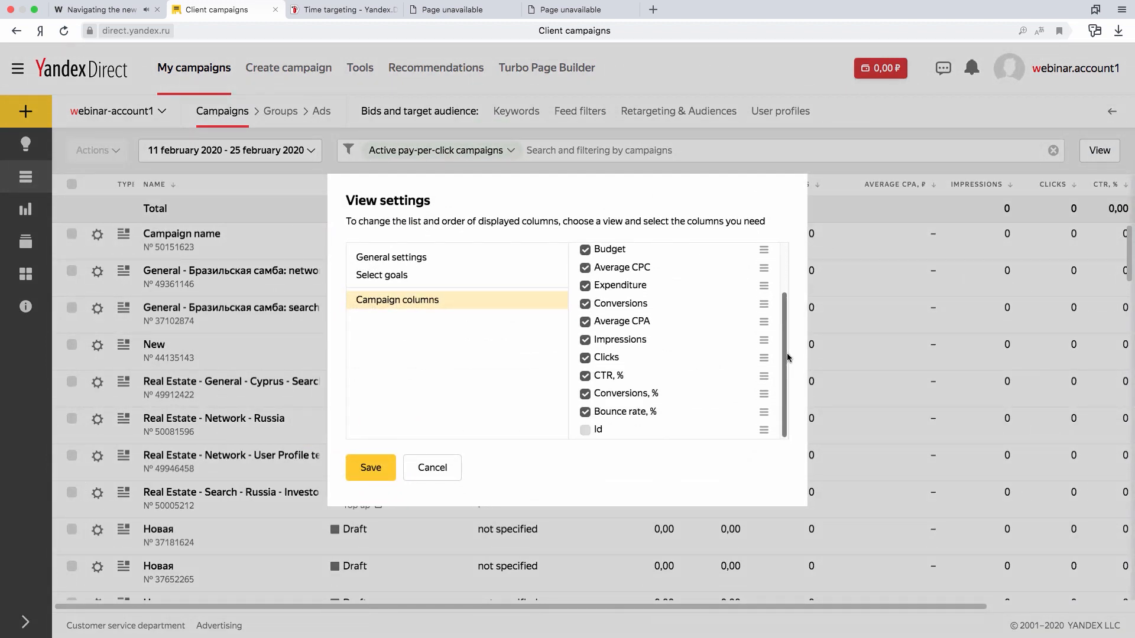
pyautogui.scroll(5, 786, 353)
pyautogui.click(593, 282)
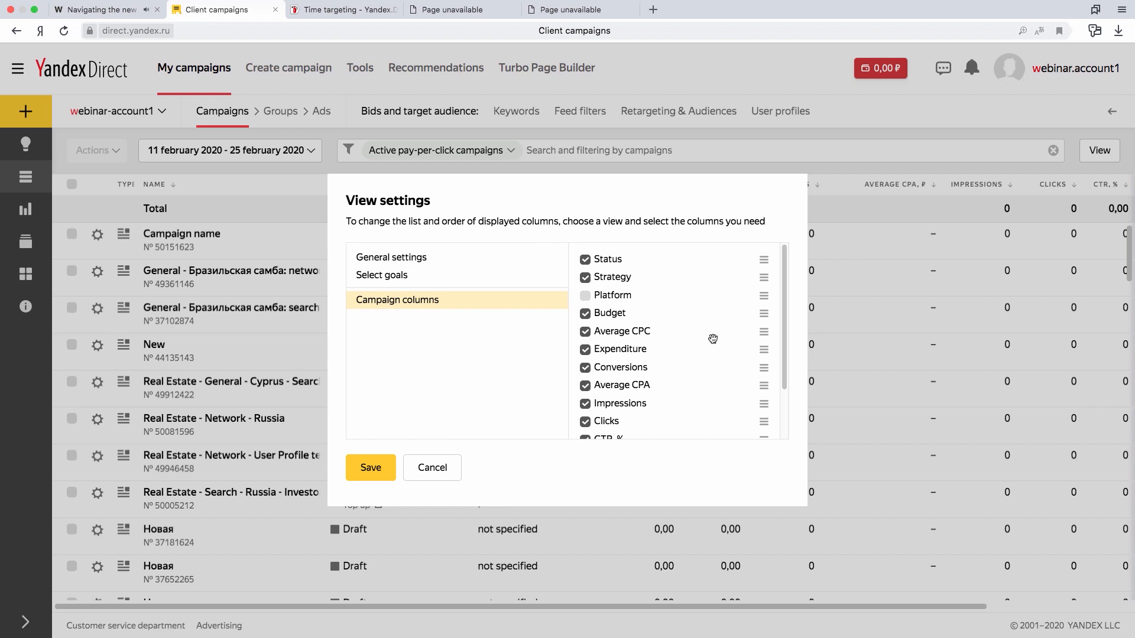
pyautogui.moveTo(763, 383); pyautogui.dragTo(763, 305)
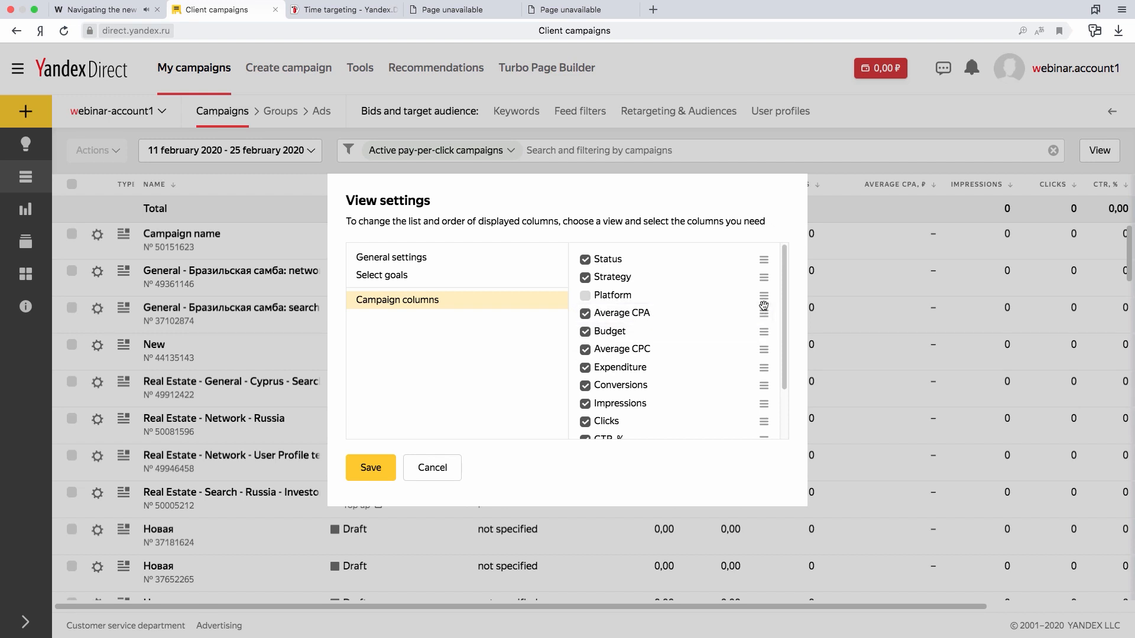
pyautogui.click(383, 471)
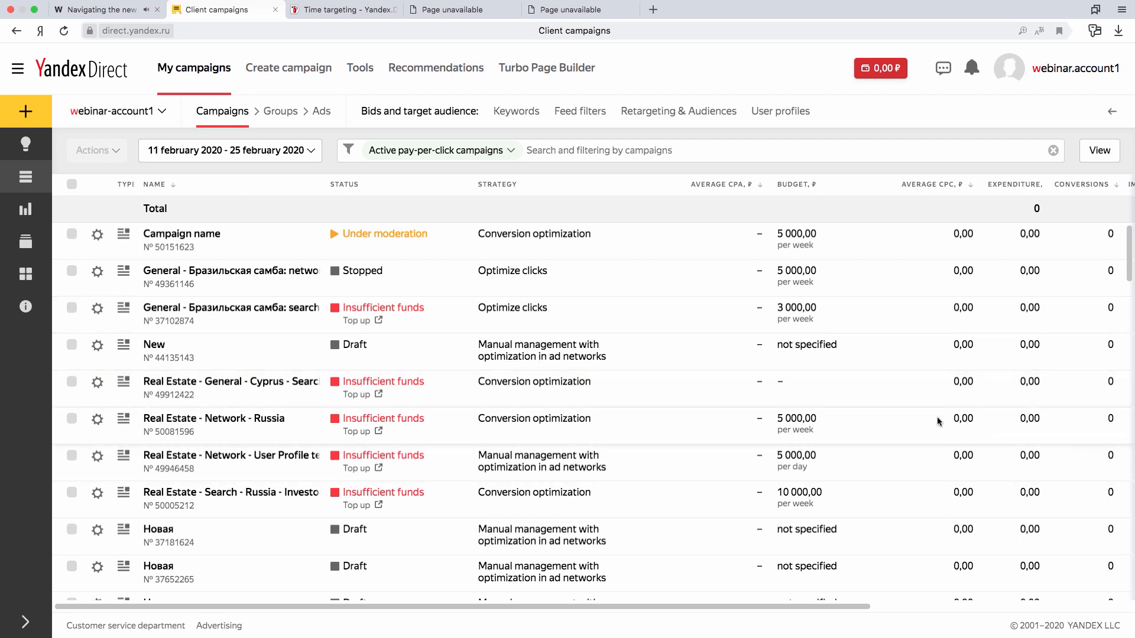
# - Review the payment and status filters for campaigns and the filtering criteria available under Settings and Statistics
pyautogui.click(447, 155)
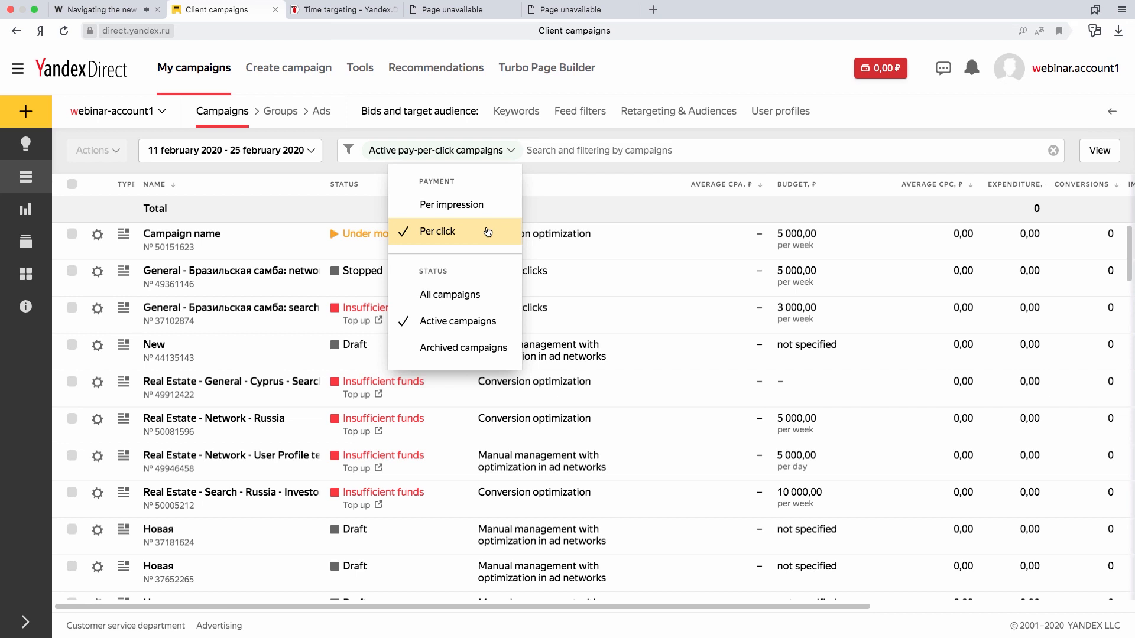
pyautogui.click(540, 149)
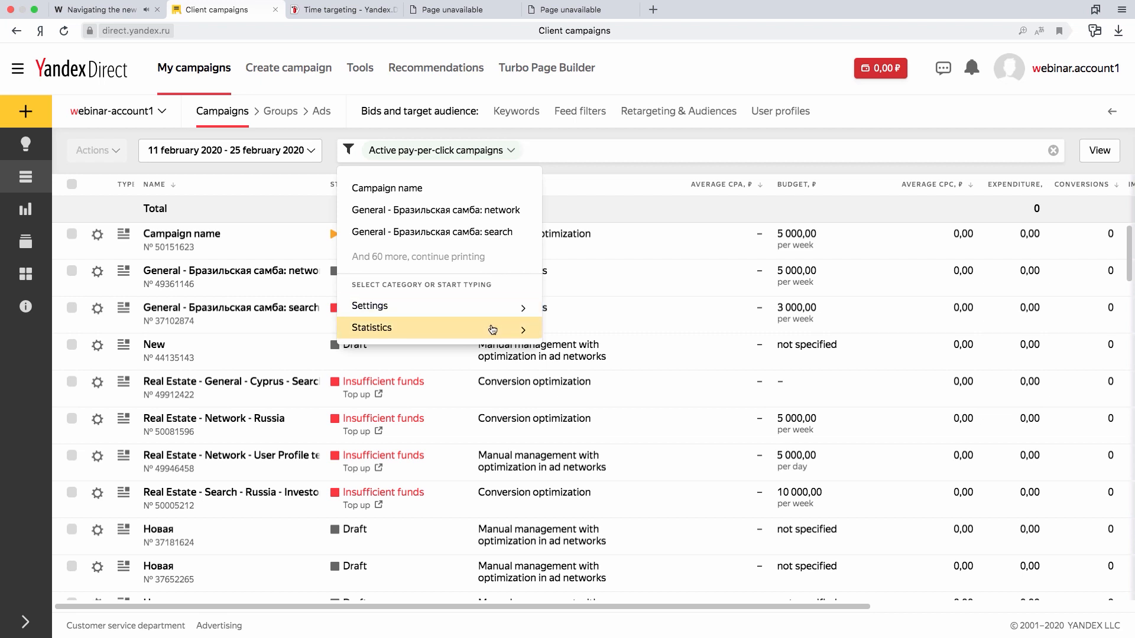
pyautogui.click(499, 308)
pyautogui.scroll(-1, 428, 378)
pyautogui.click(385, 424)
pyautogui.click(393, 329)
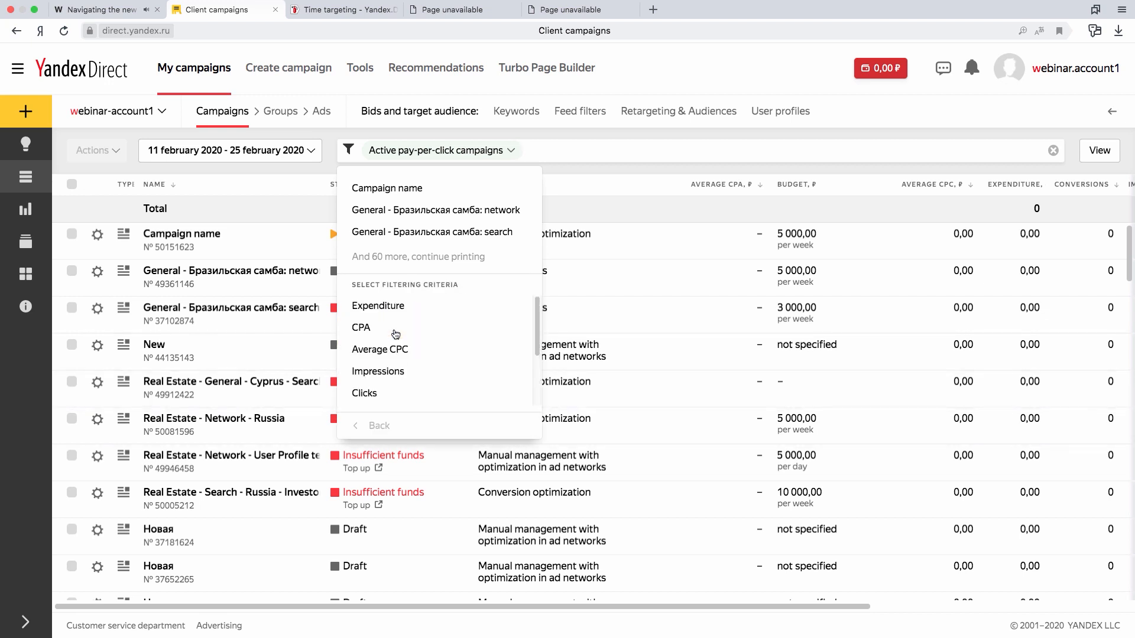
pyautogui.click(378, 425)
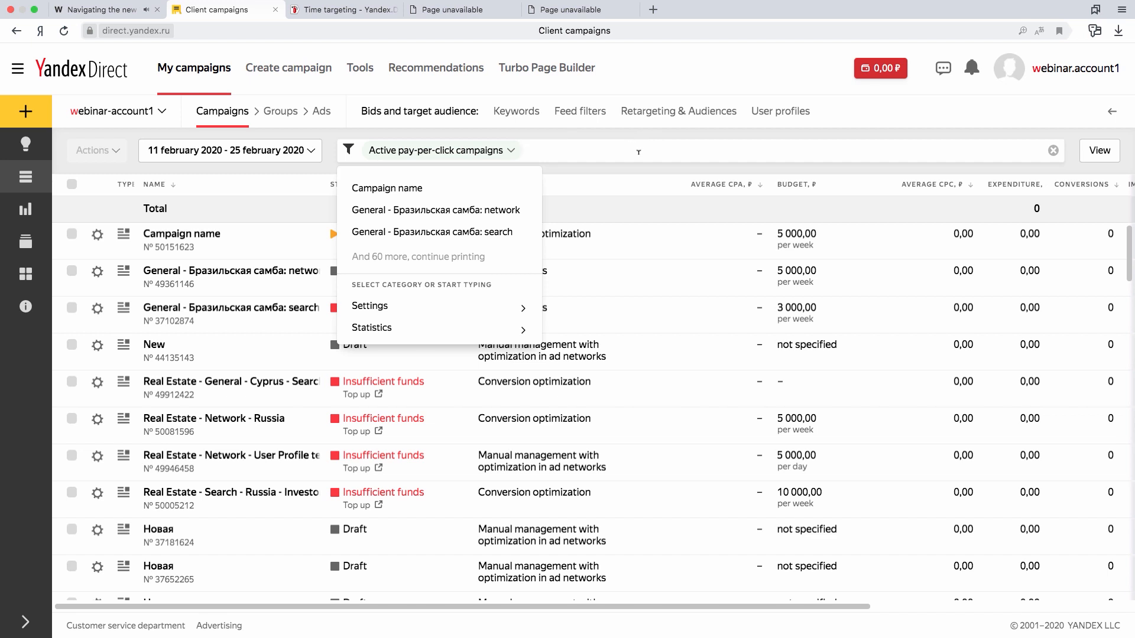
# - Filter the campaigns by Clicks >= 1, and remove that filter again
pyautogui.write('cli')
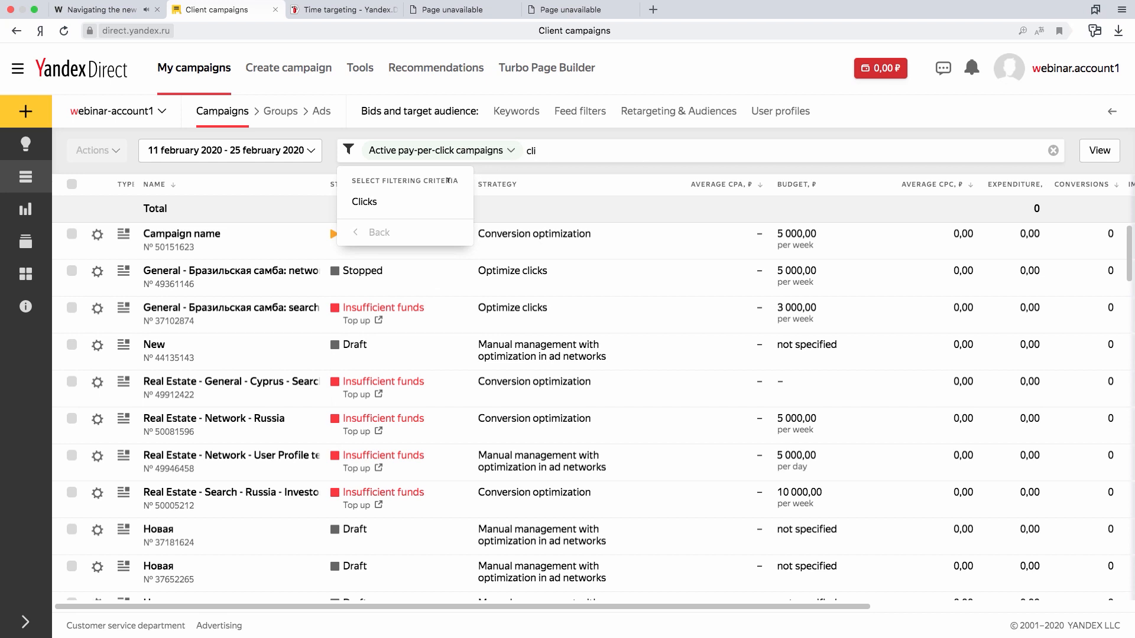
pyautogui.click(402, 208)
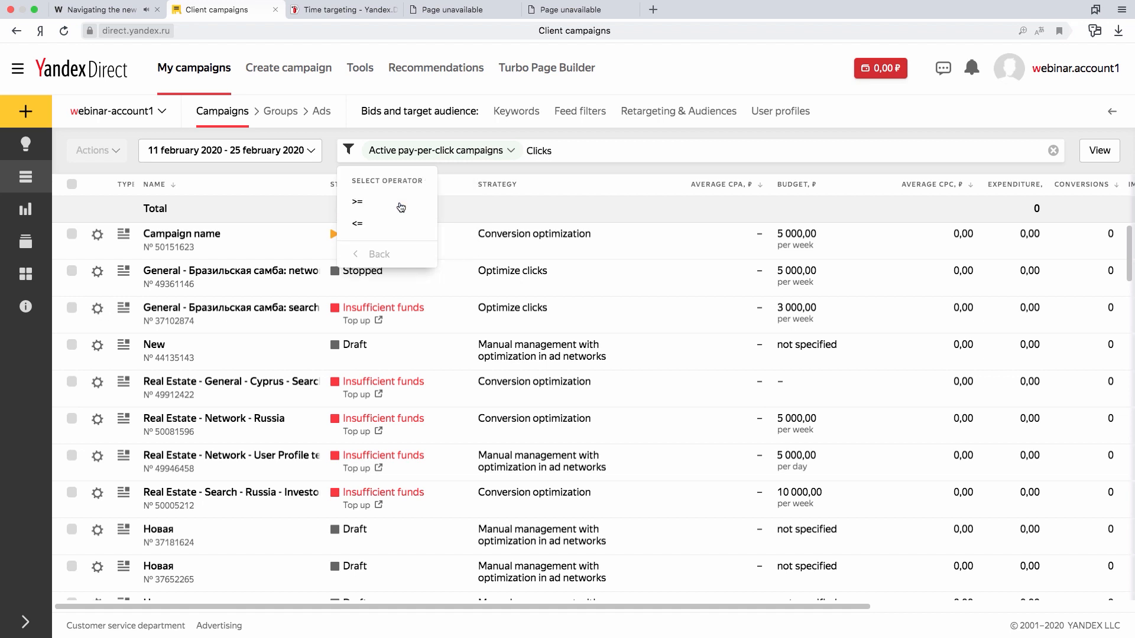
pyautogui.click(371, 204)
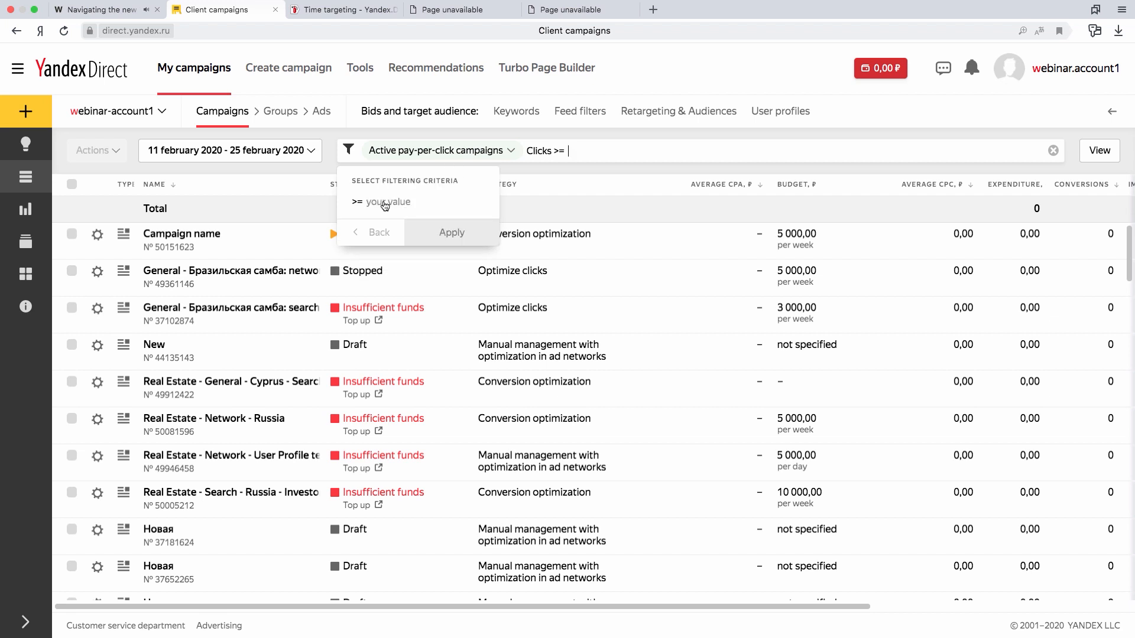
pyautogui.write('1')
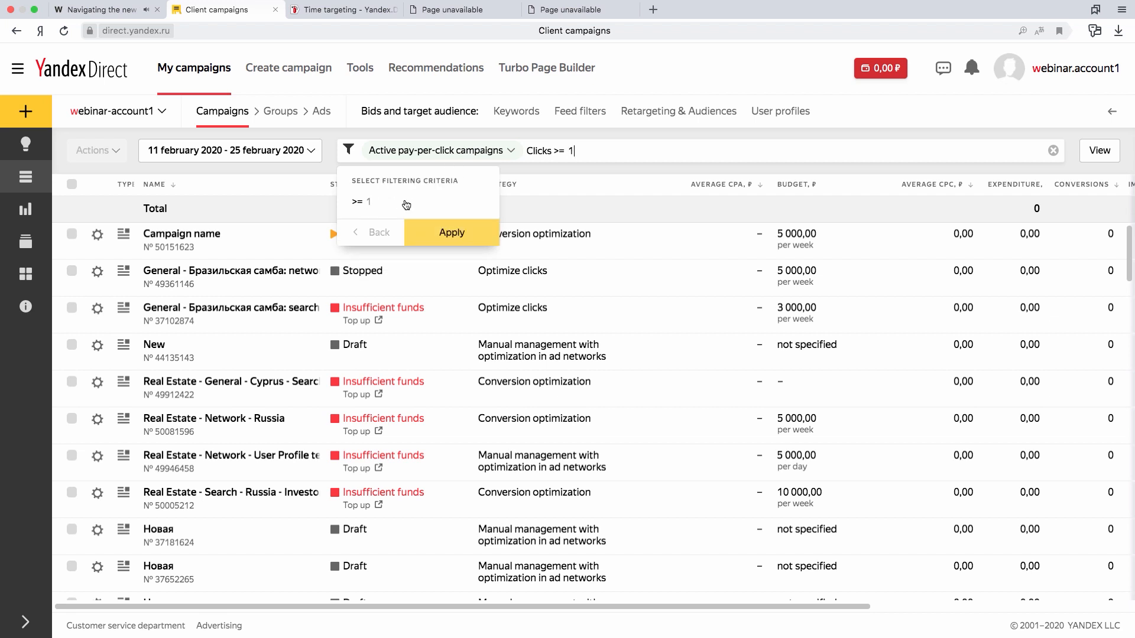
pyautogui.click(436, 230)
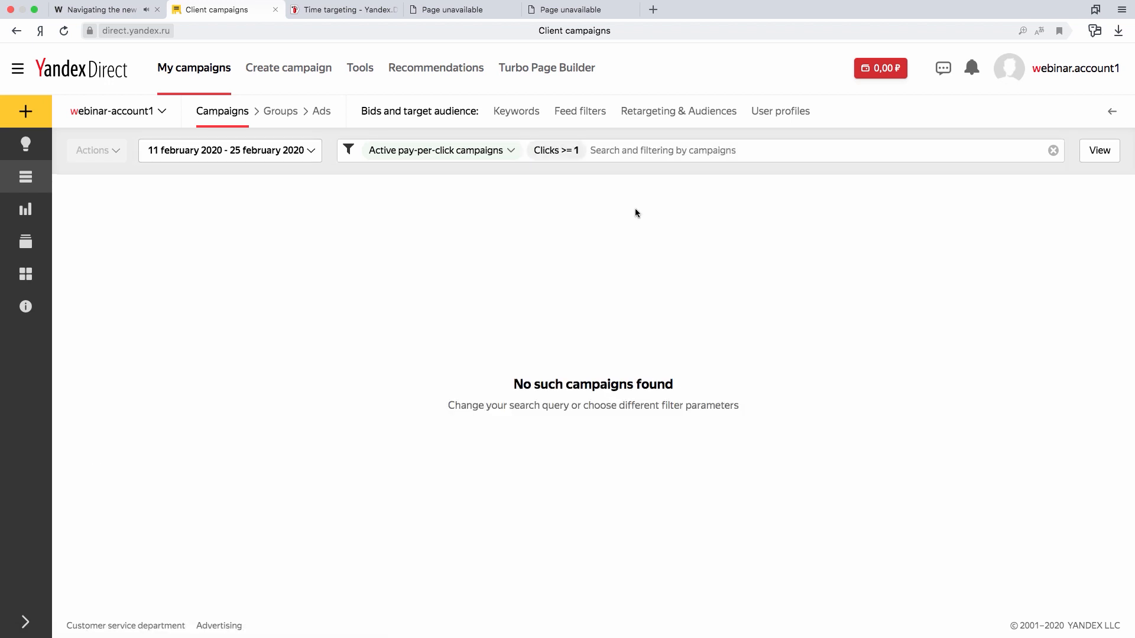
pyautogui.moveTo(578, 155)
pyautogui.click(575, 151)
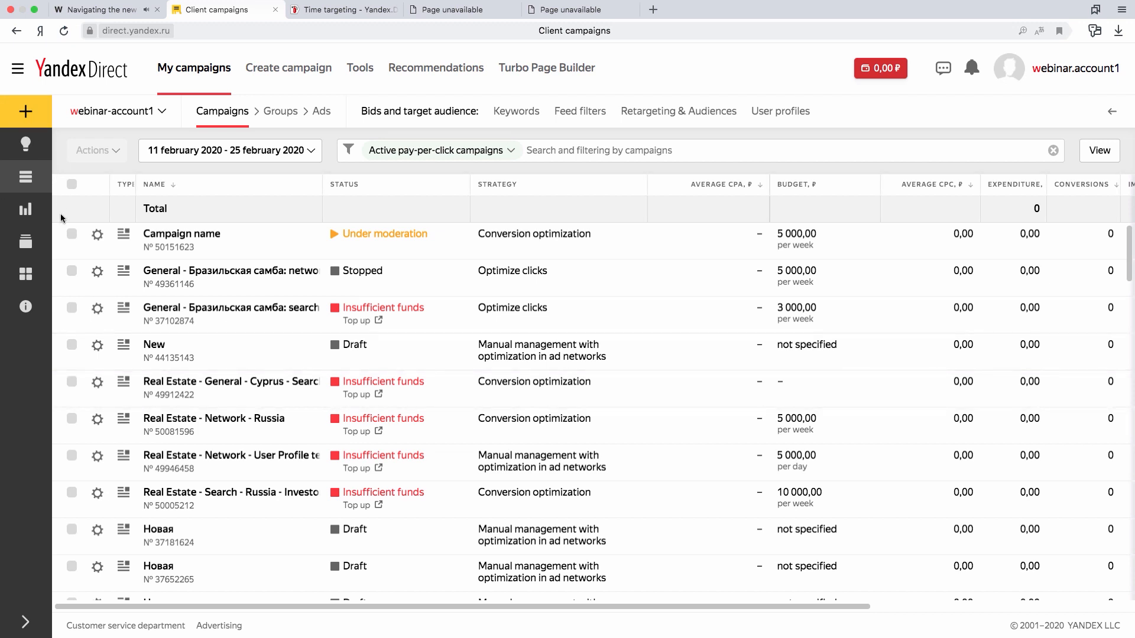
# - Select the first three campaigns in the list and show their ad groups
pyautogui.click(71, 234)
pyautogui.click(71, 271)
pyautogui.click(72, 308)
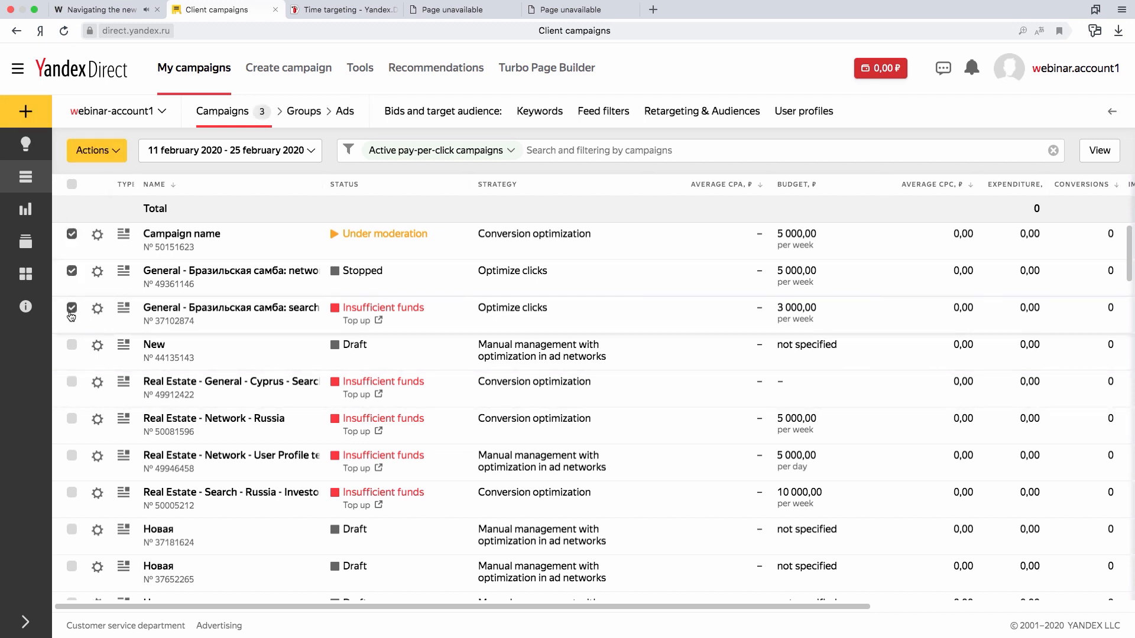
pyautogui.click(311, 117)
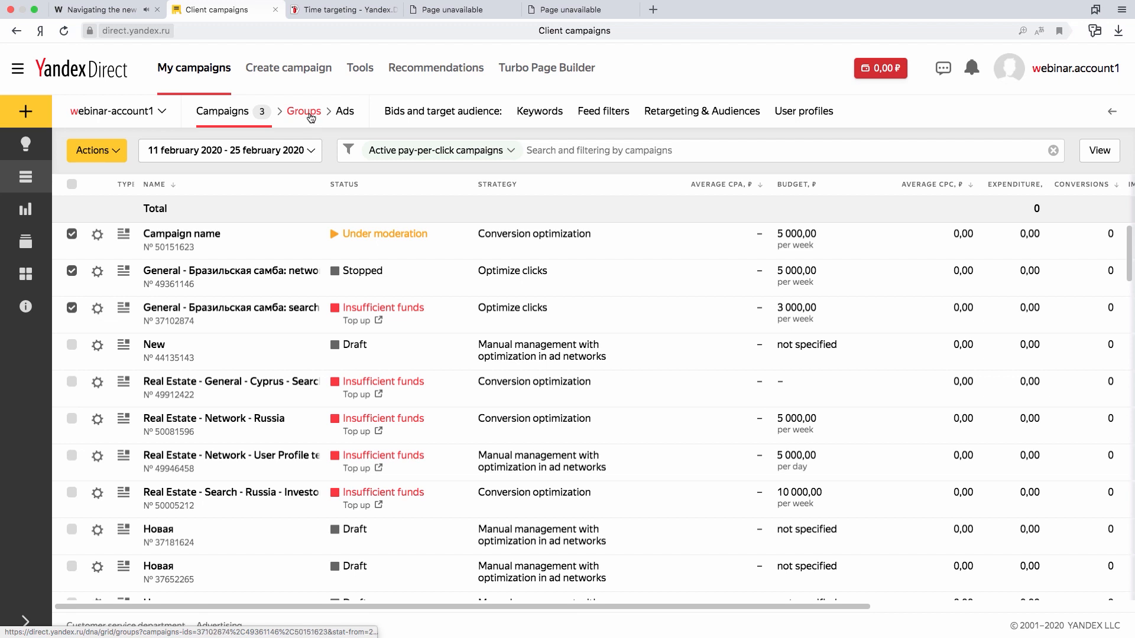
# - Select the first three ad groups and show the ads they contain
pyautogui.click(72, 234)
pyautogui.click(72, 282)
pyautogui.click(71, 329)
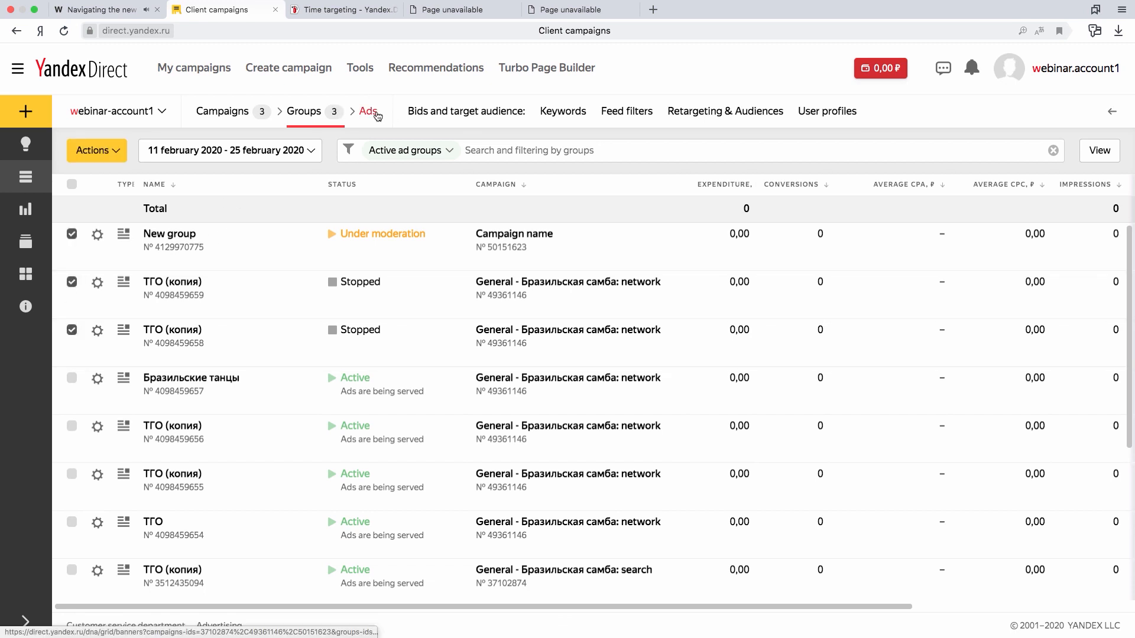
pyautogui.click(377, 115)
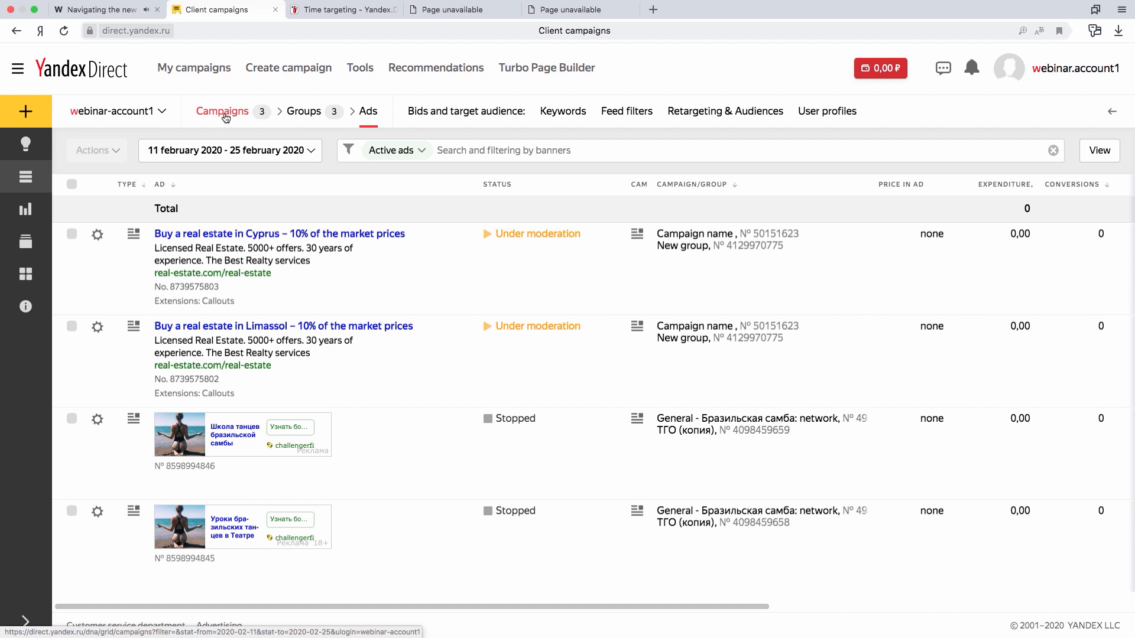
# - Return to the campaigns list and clear the selection of all campaigns
pyautogui.click(223, 112)
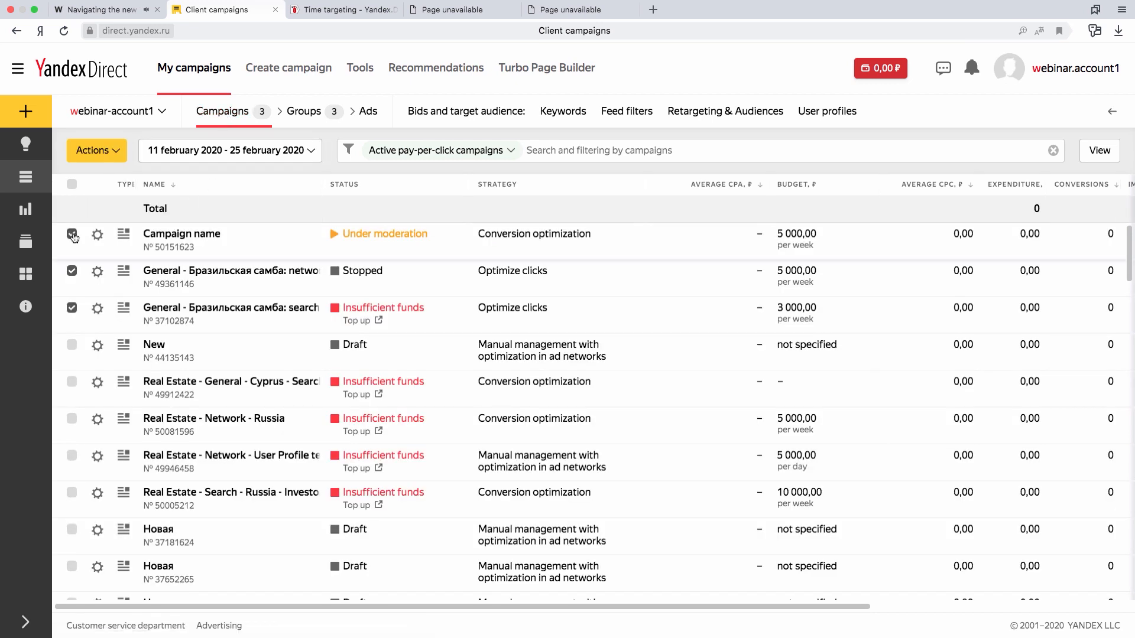
pyautogui.click(72, 235)
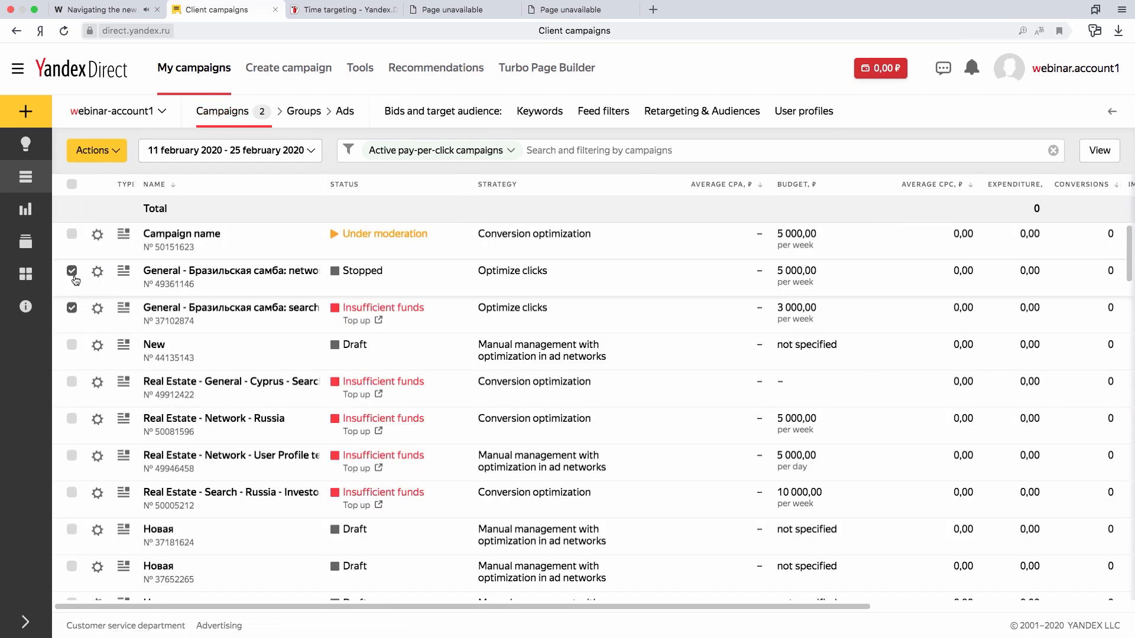
pyautogui.click(72, 185)
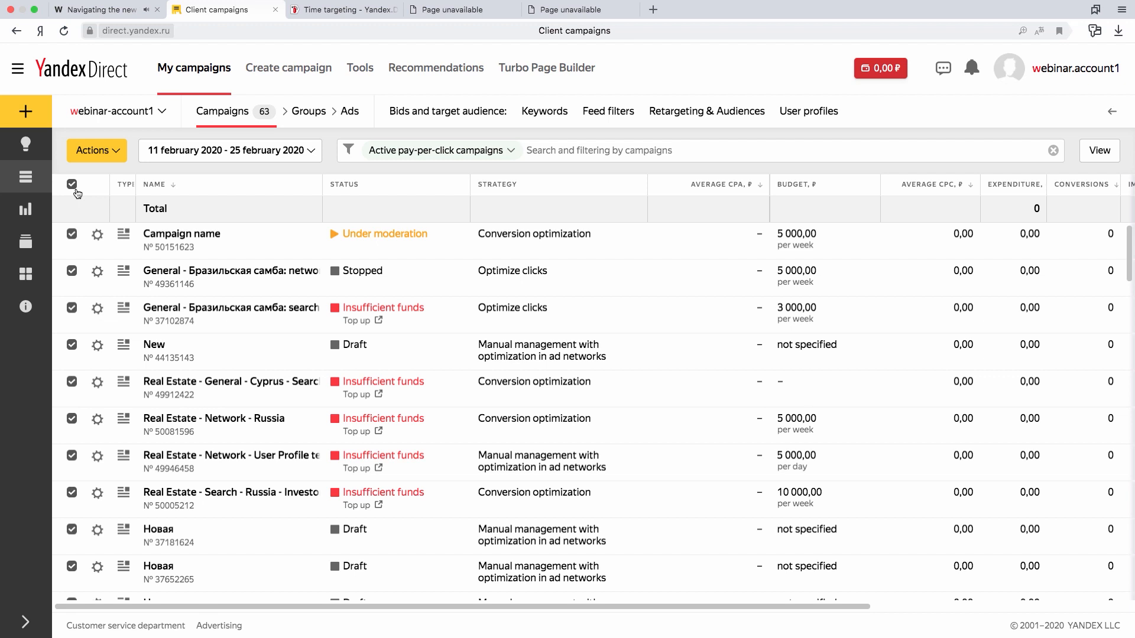
pyautogui.click(72, 184)
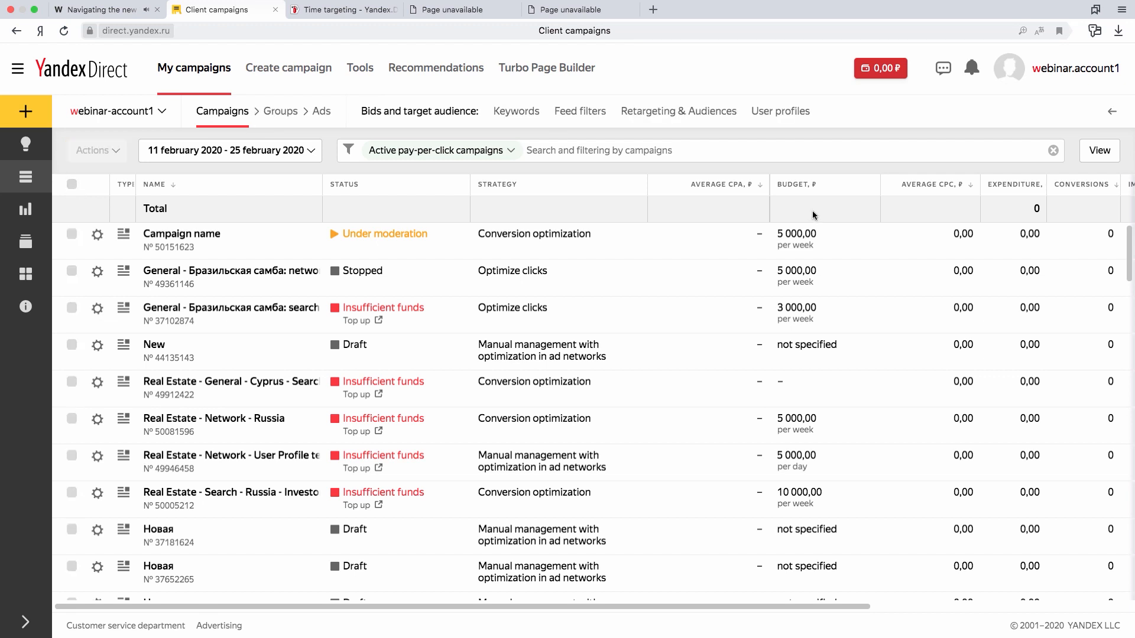
# - Sort the campaigns by Average CPA, and sort them back by name
pyautogui.moveTo(738, 185)
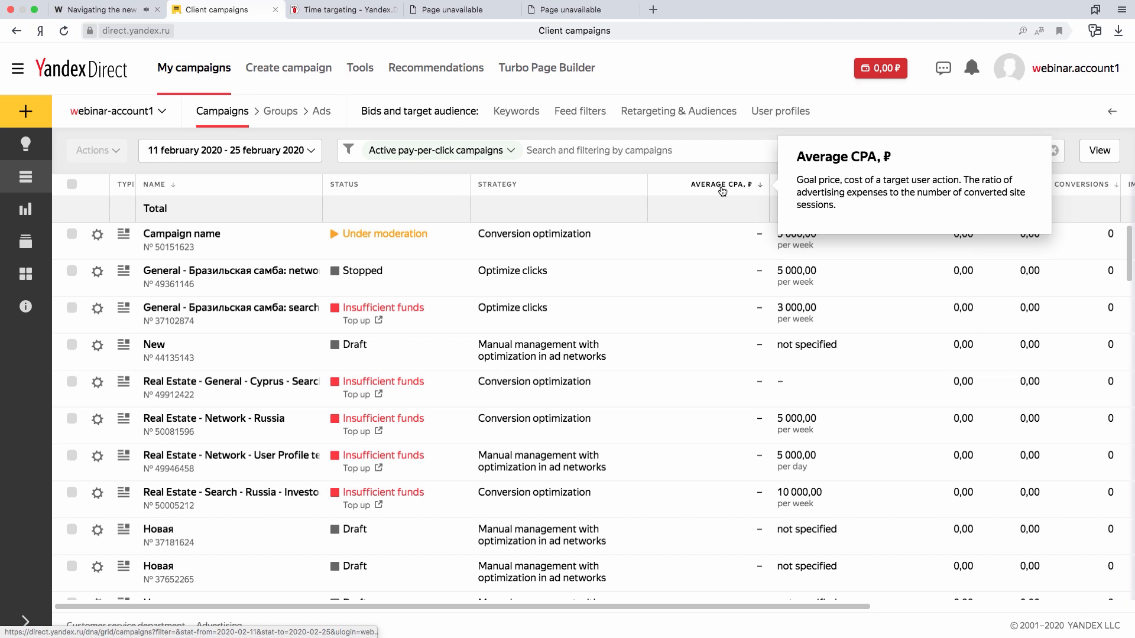
pyautogui.click(722, 188)
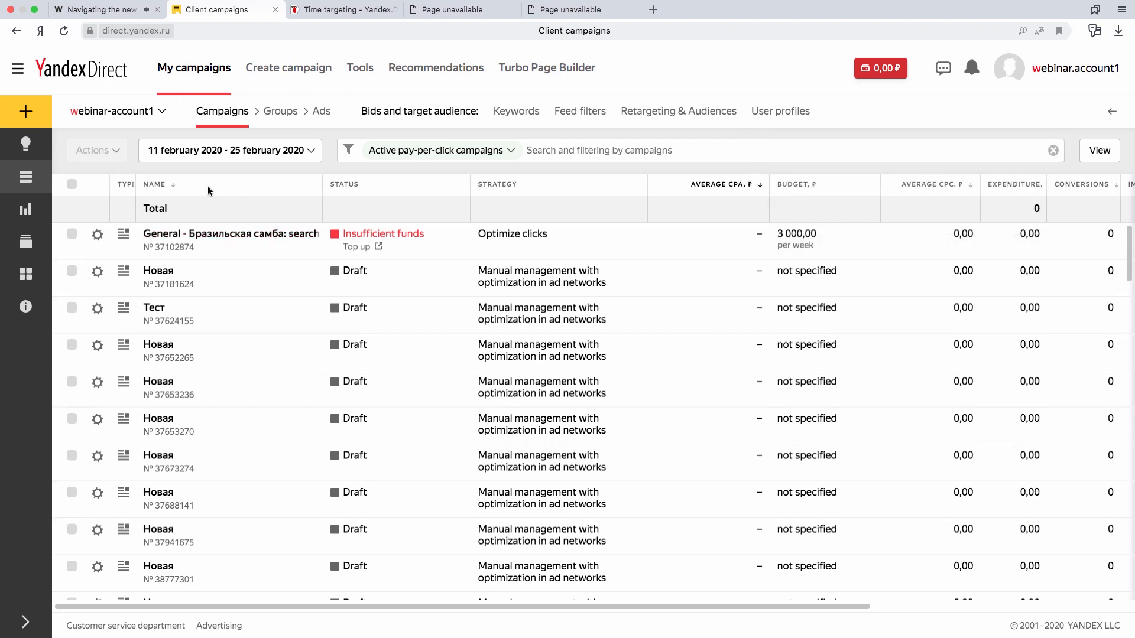
pyautogui.click(155, 184)
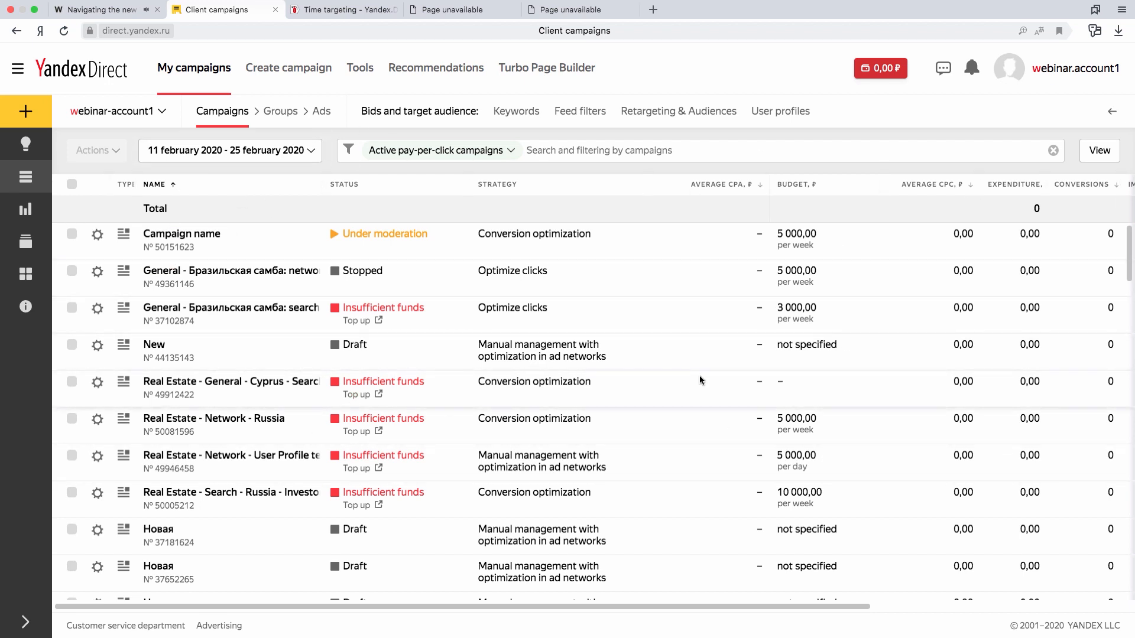
# - Expand the navigation sidebar, look through the kinds of items that can be added and open the recommendations page
pyautogui.click(26, 622)
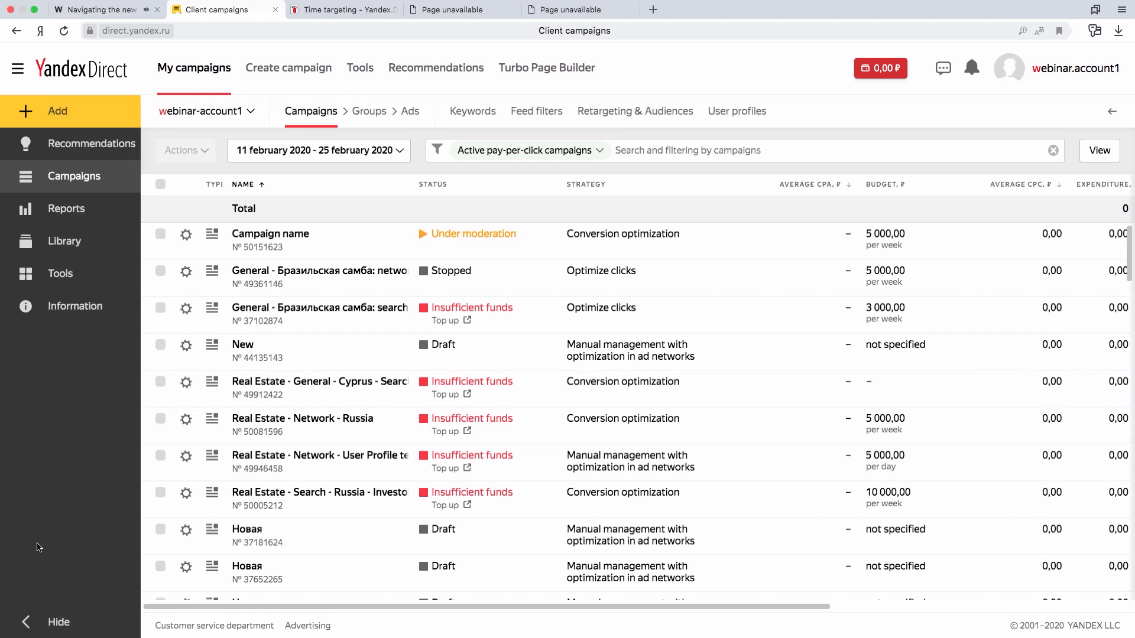
pyautogui.click(26, 622)
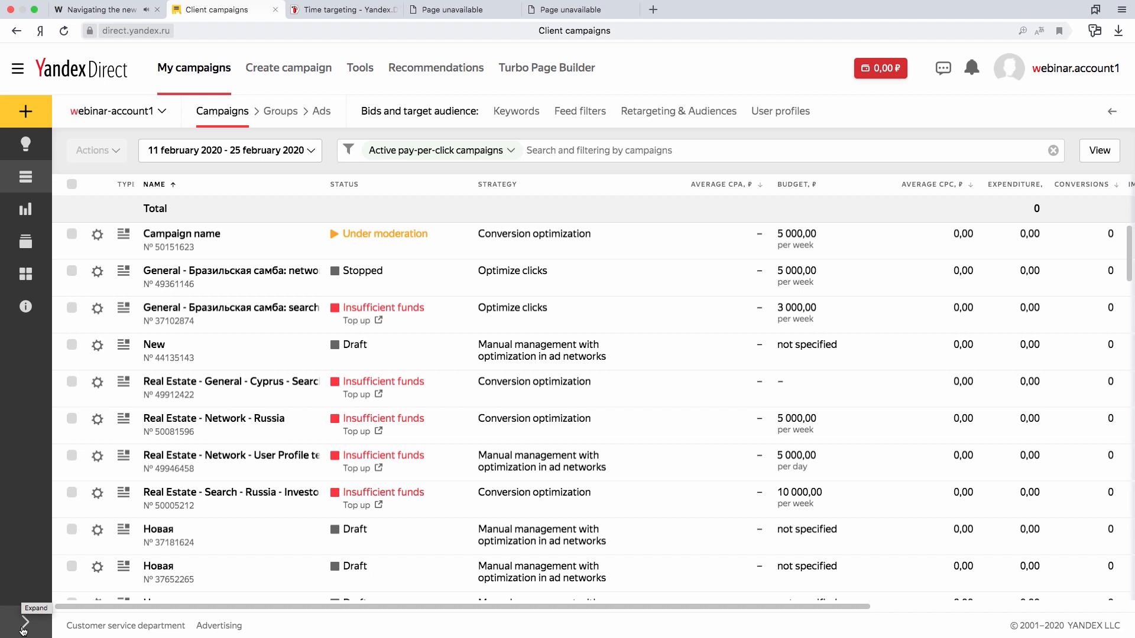
pyautogui.click(24, 627)
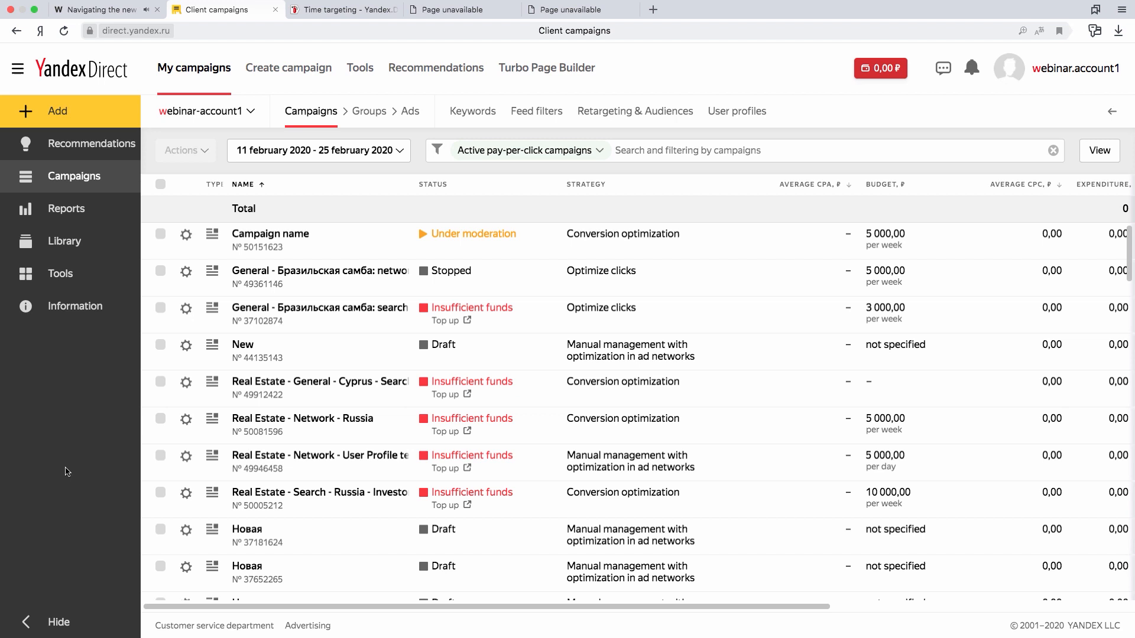
pyautogui.click(54, 115)
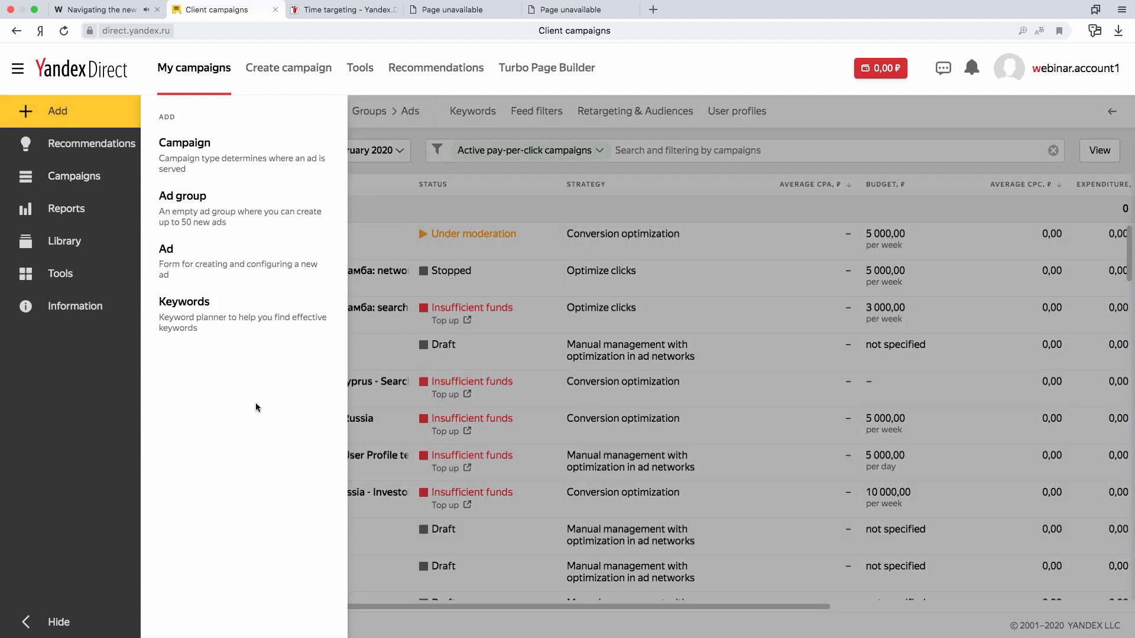
pyautogui.click(77, 153)
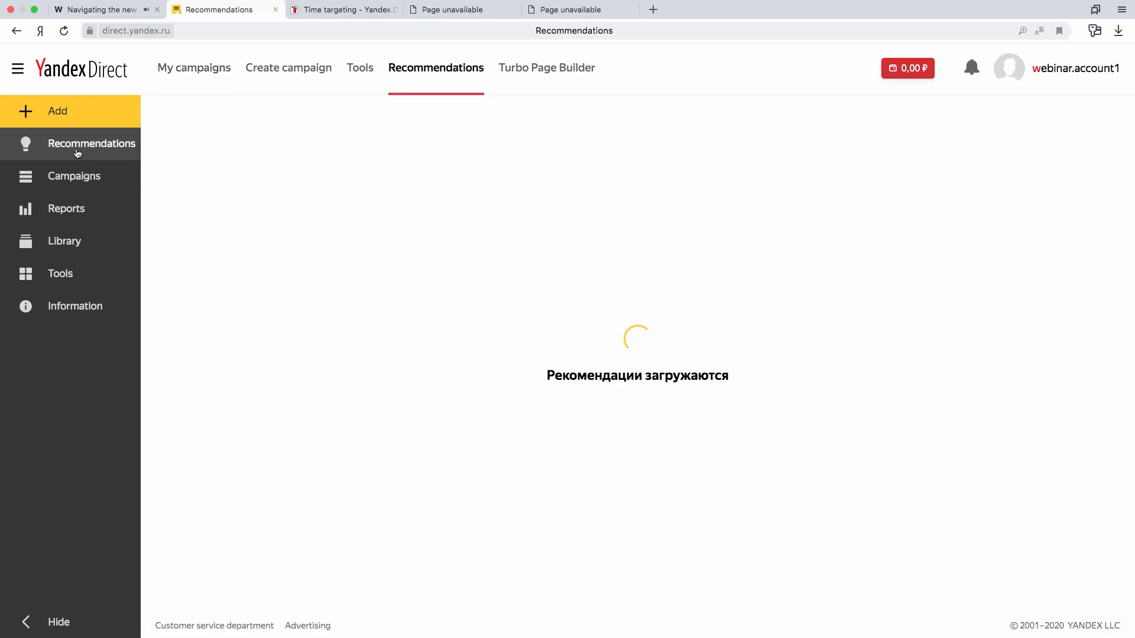
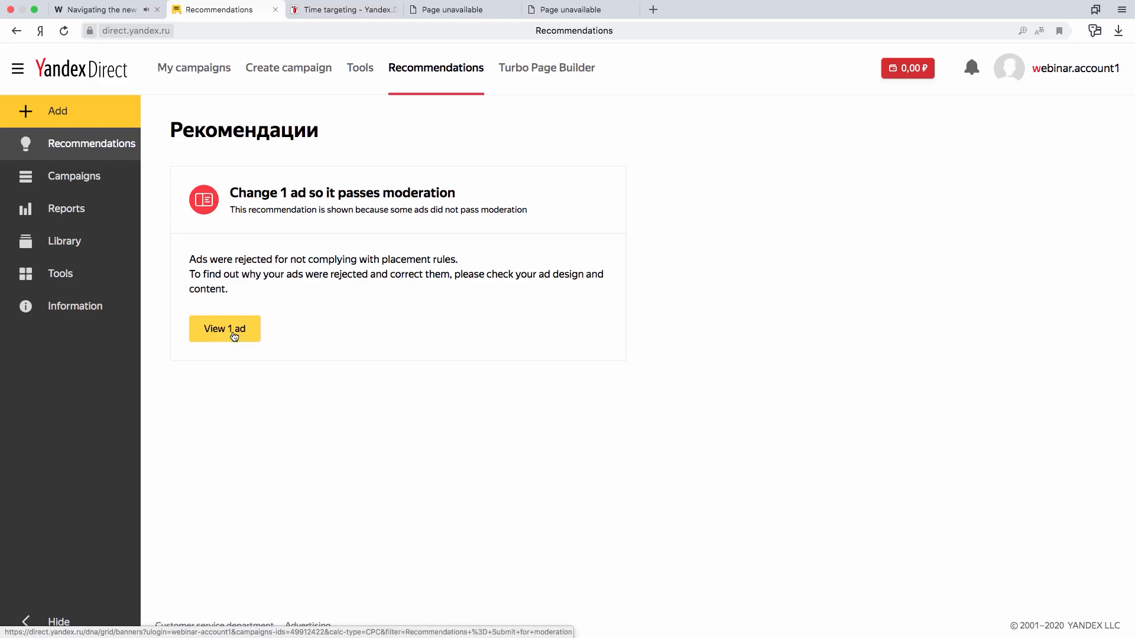
# - View the ad recommended for changes to pass moderation, review its editing form and leave without saving
pyautogui.click(234, 340)
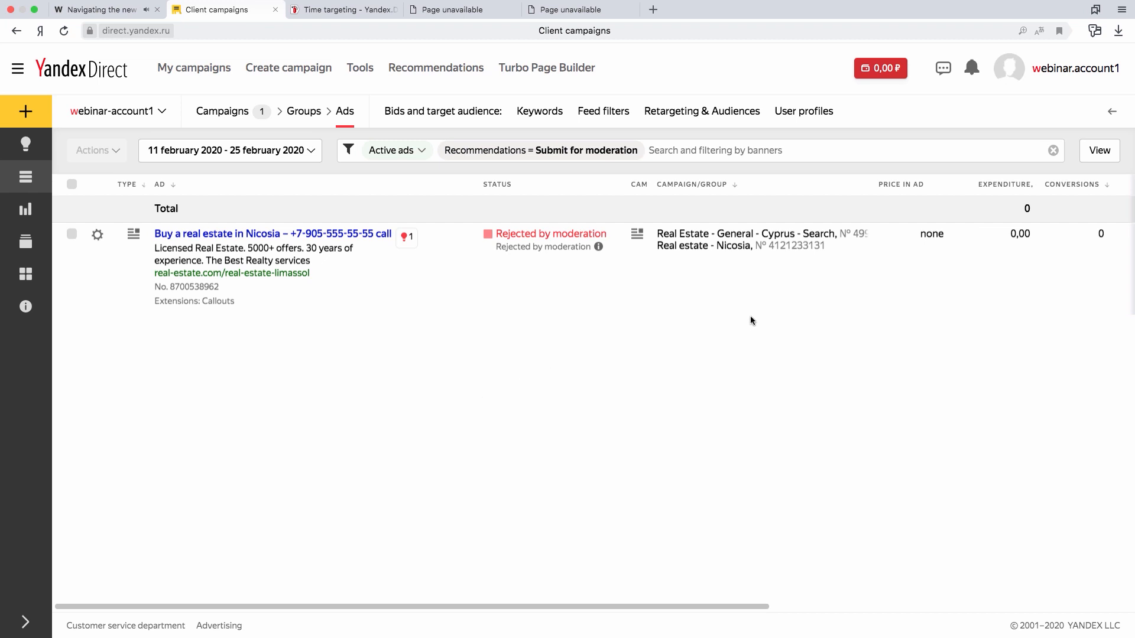
pyautogui.moveTo(527, 154)
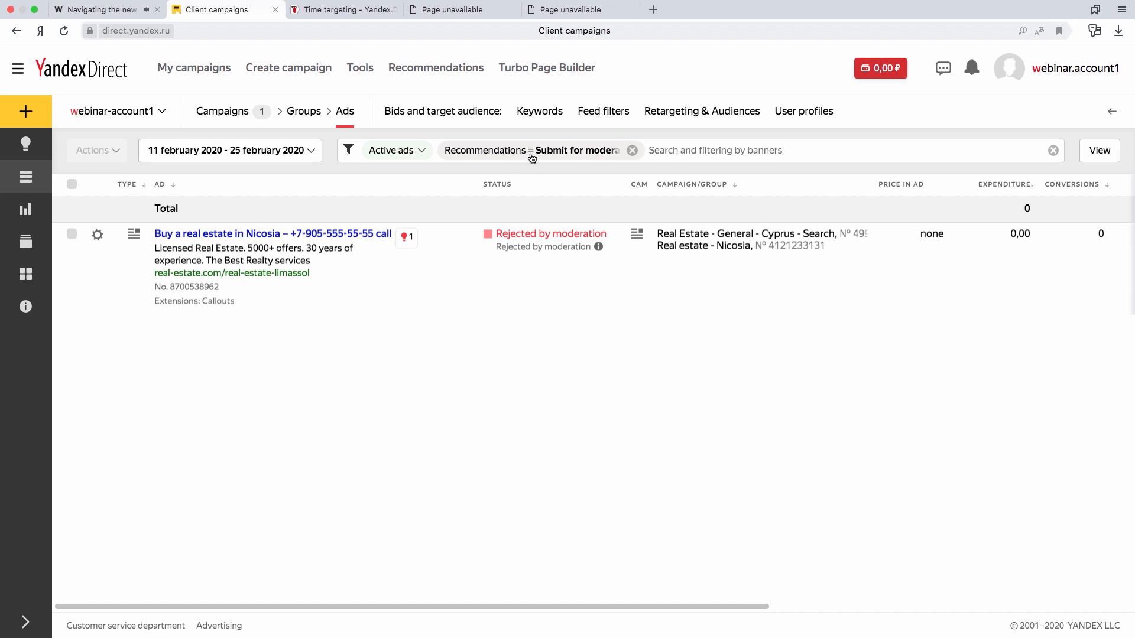
pyautogui.click(98, 237)
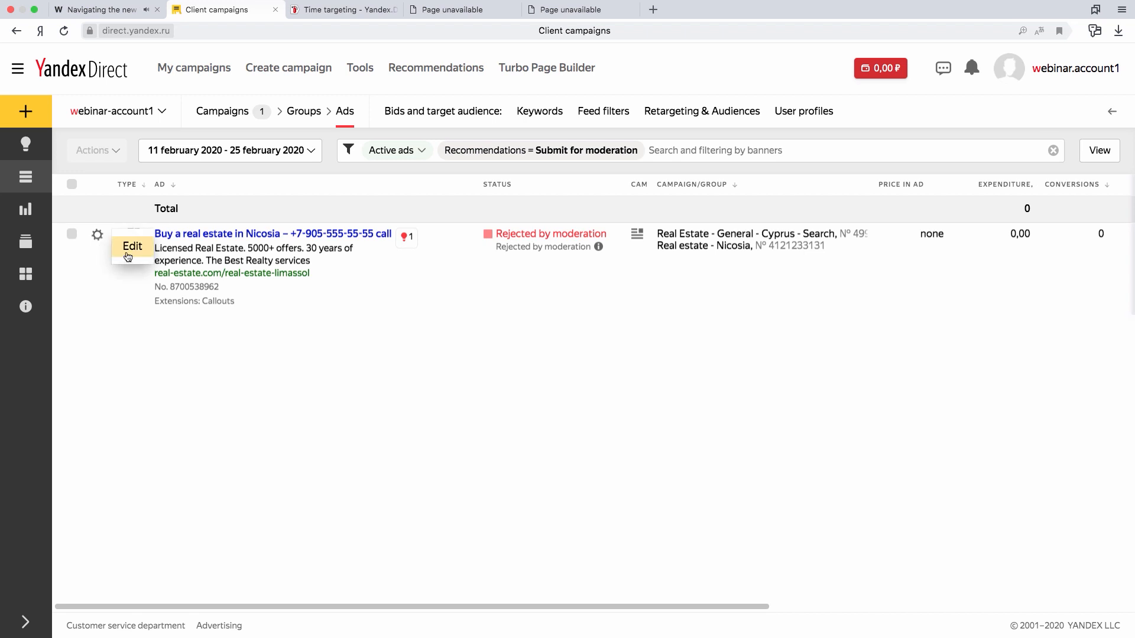
pyautogui.click(131, 247)
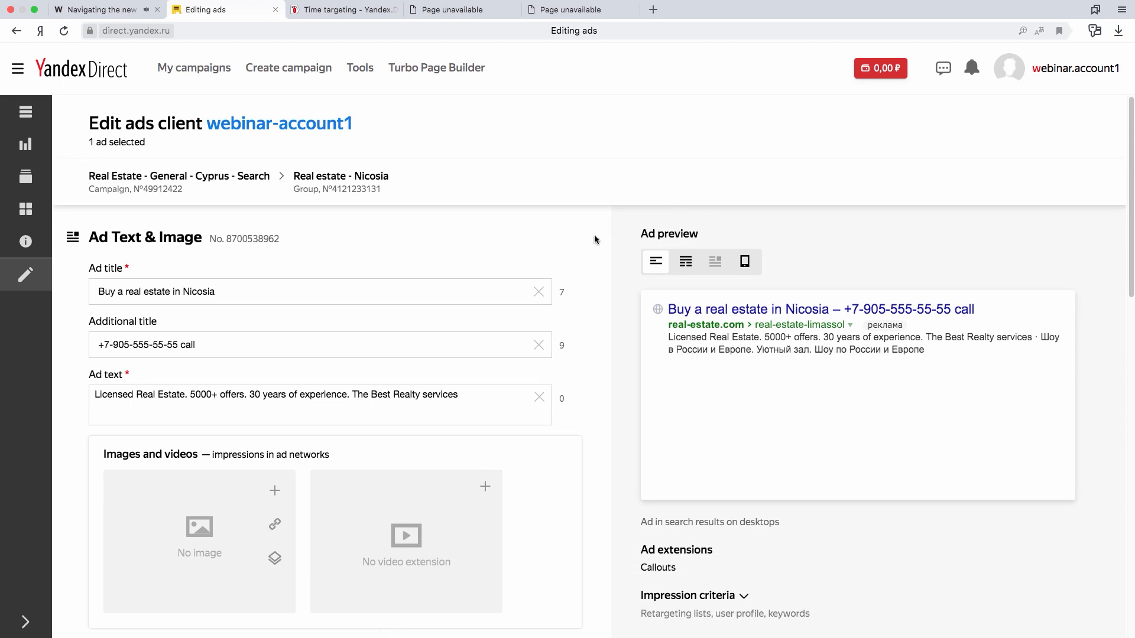
pyautogui.scroll(-1, 590, 243)
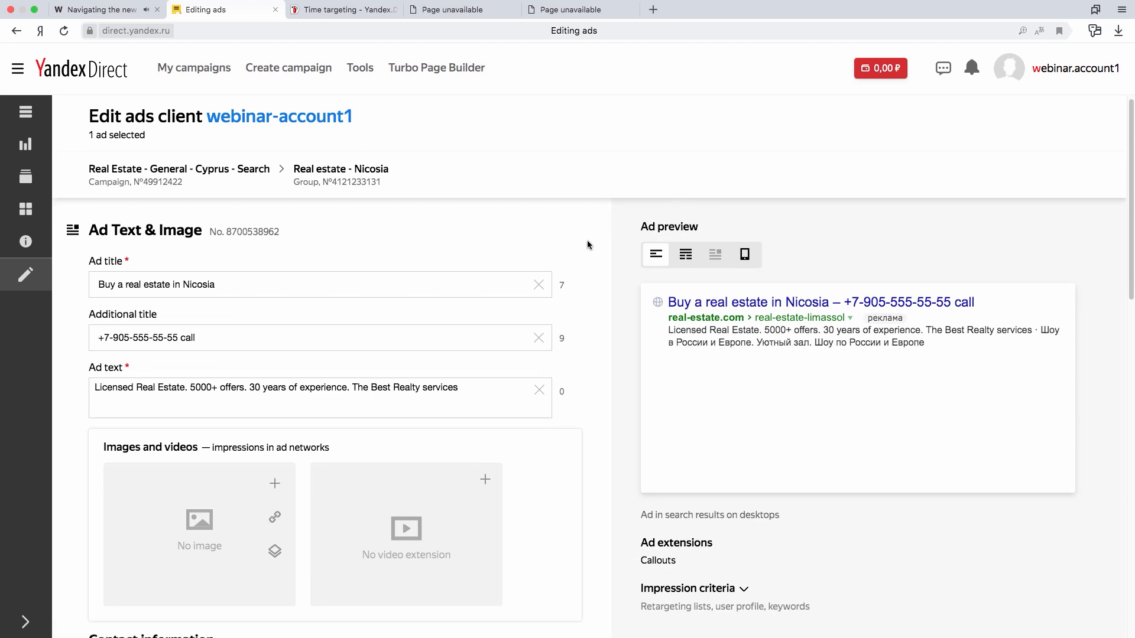
pyautogui.scroll(-10, 587, 242)
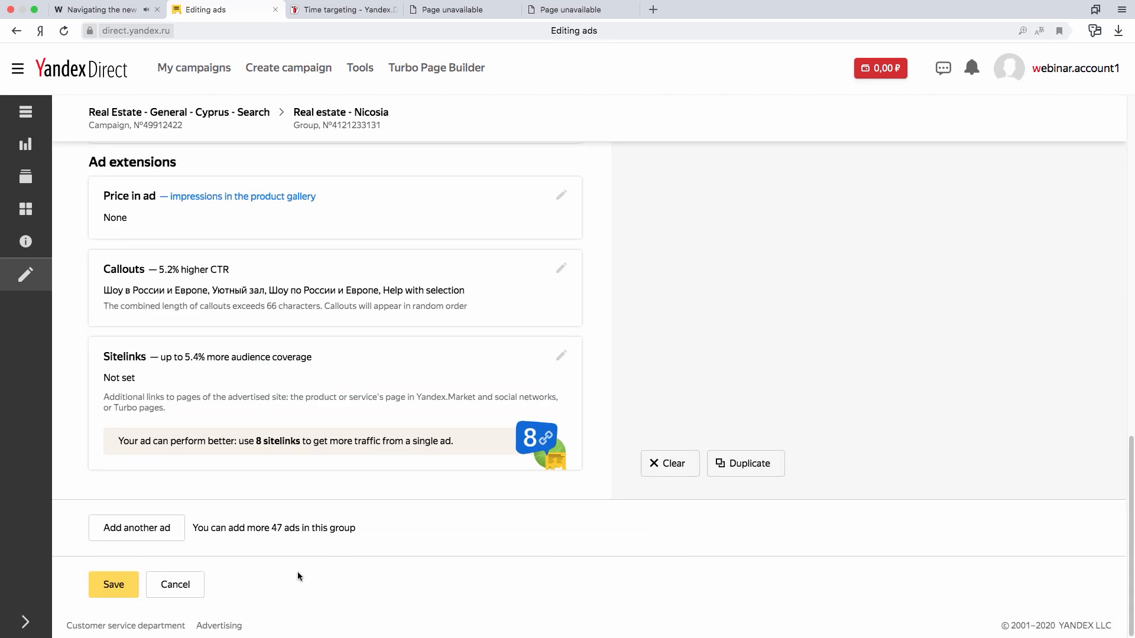
pyautogui.click(185, 582)
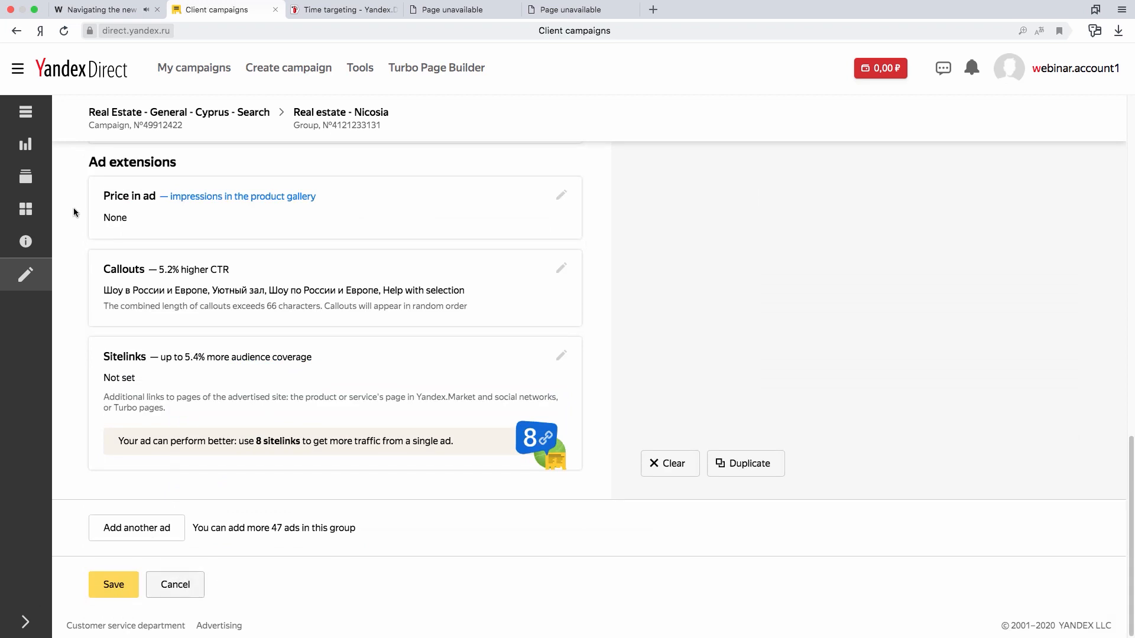
# - Expand the navigation sidebar and go back to the campaigns list
pyautogui.click(26, 617)
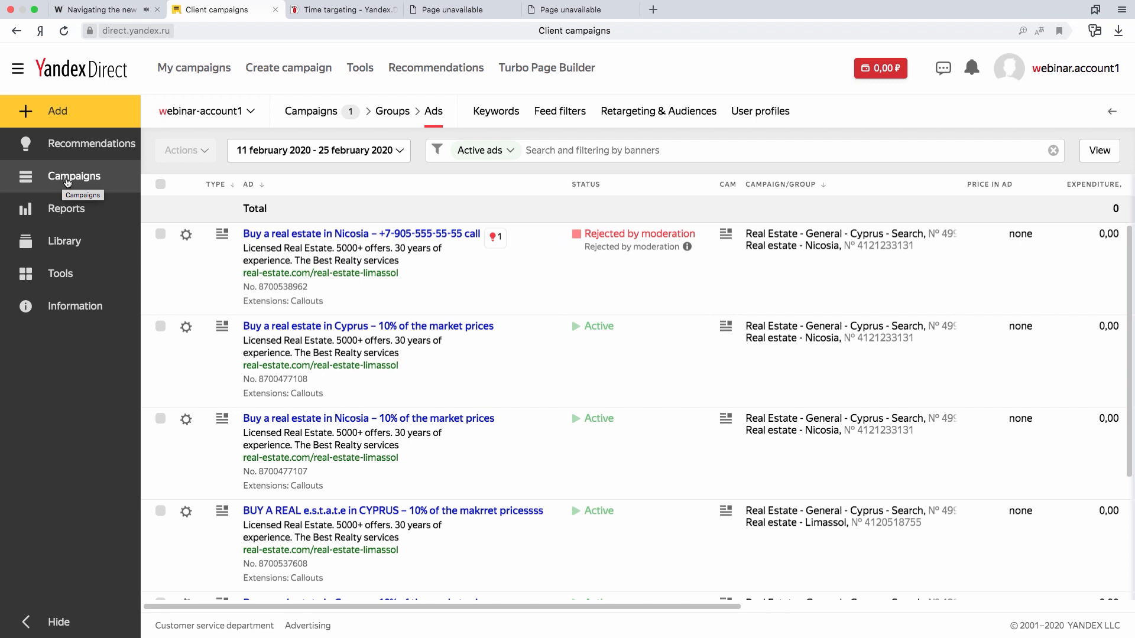
pyautogui.click(68, 183)
pyautogui.click(68, 180)
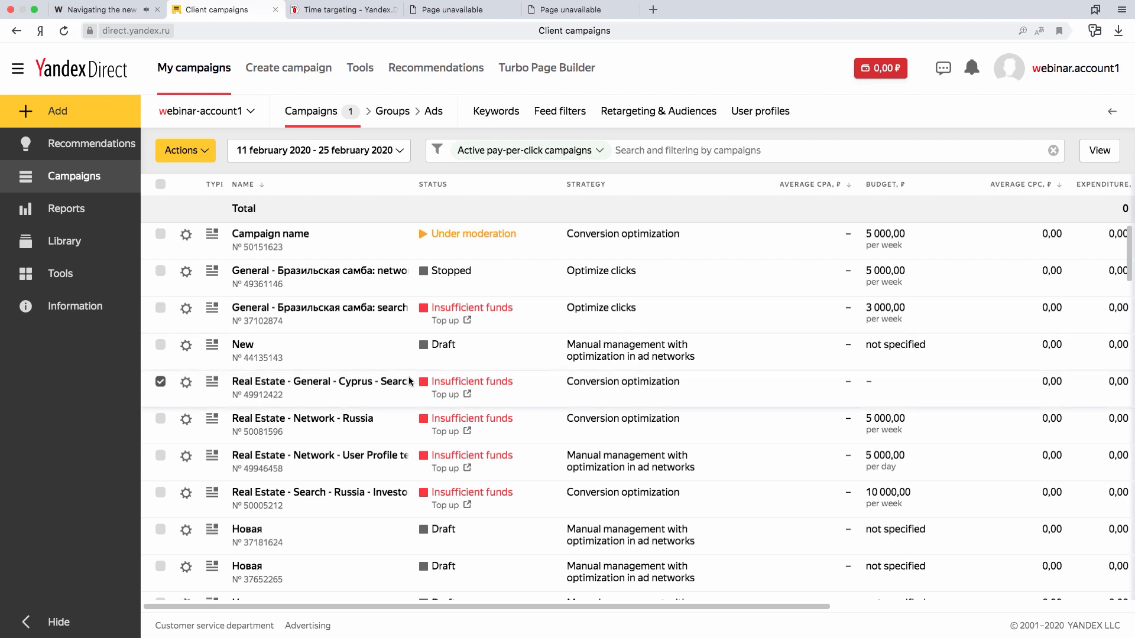
# - Look through the available reports and library sections, and open the negative keyword library
pyautogui.click(99, 220)
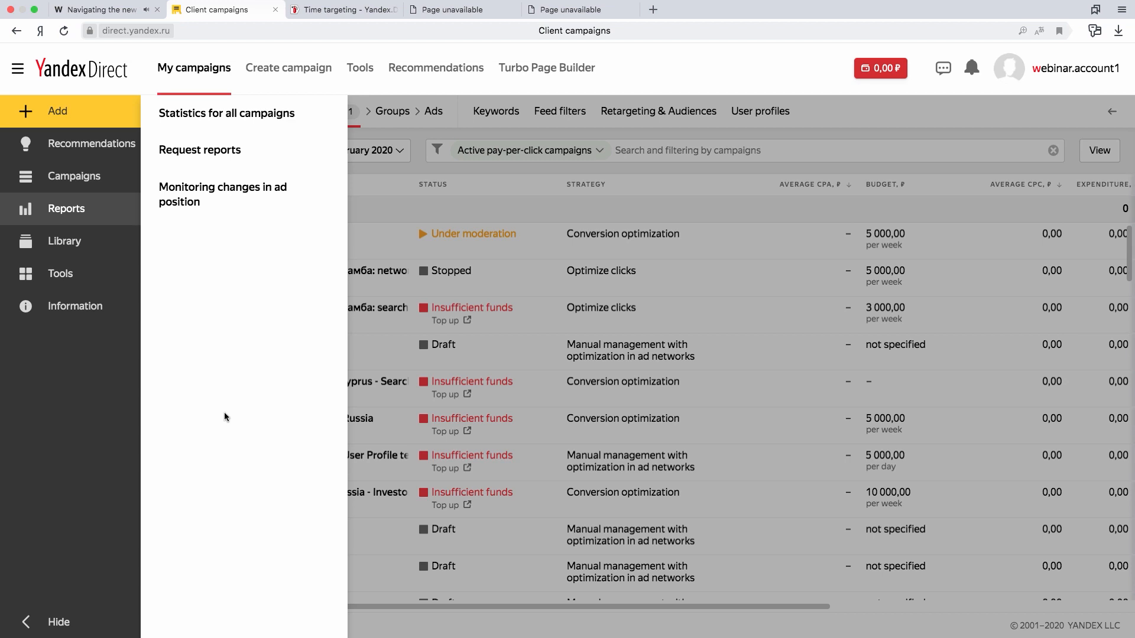
pyautogui.click(85, 253)
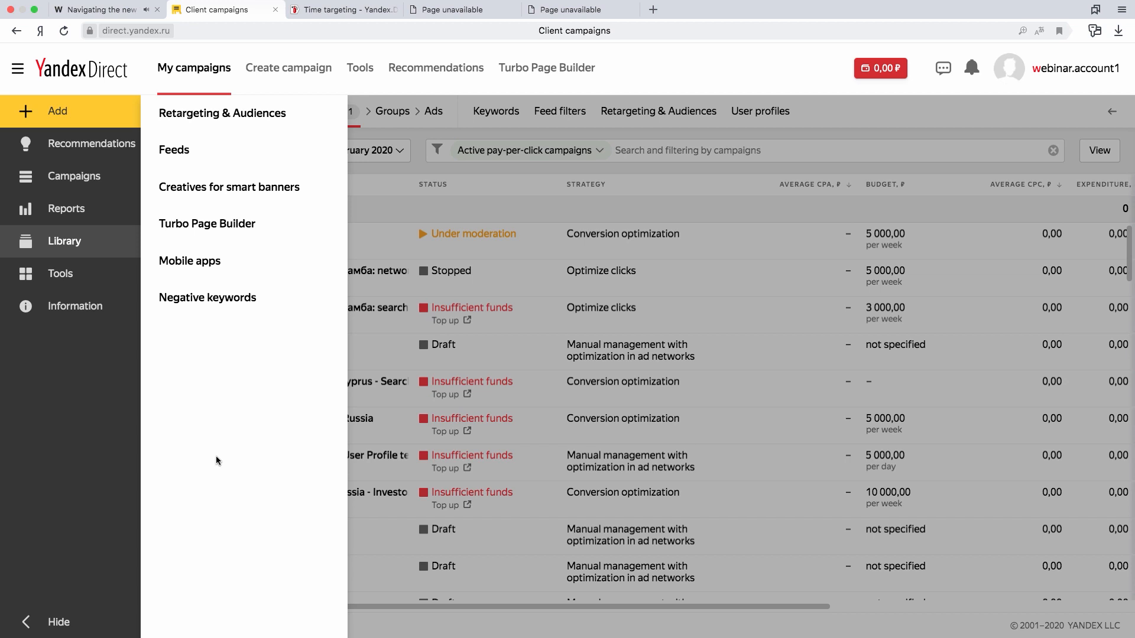
pyautogui.click(215, 310)
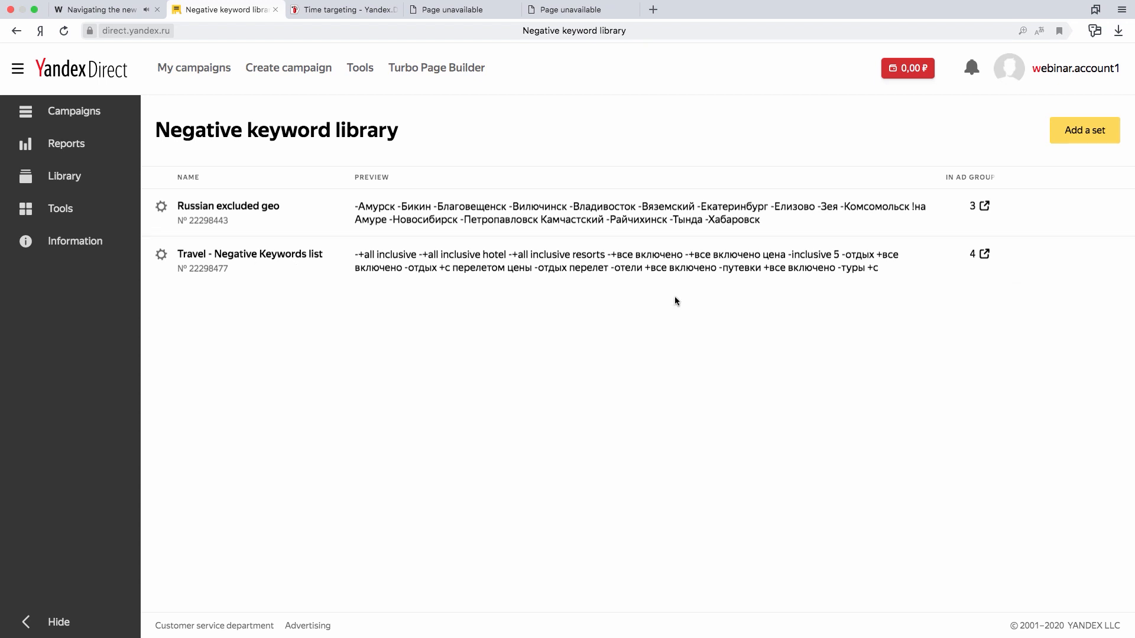
# - Go to the Tools page and open the Changelog
pyautogui.click(72, 212)
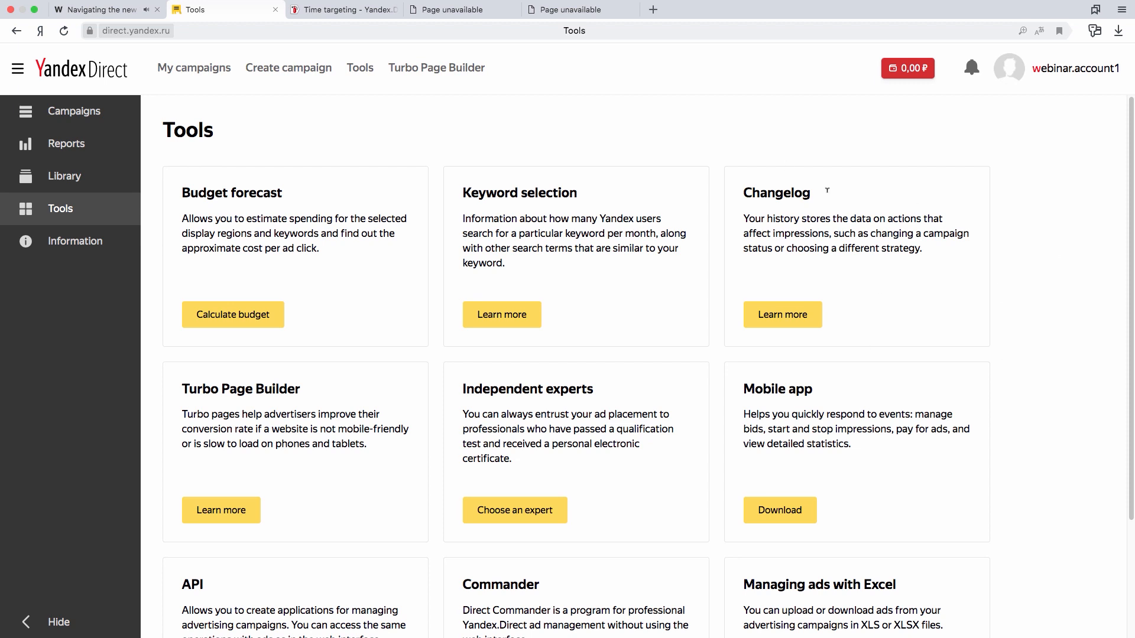
pyautogui.click(811, 317)
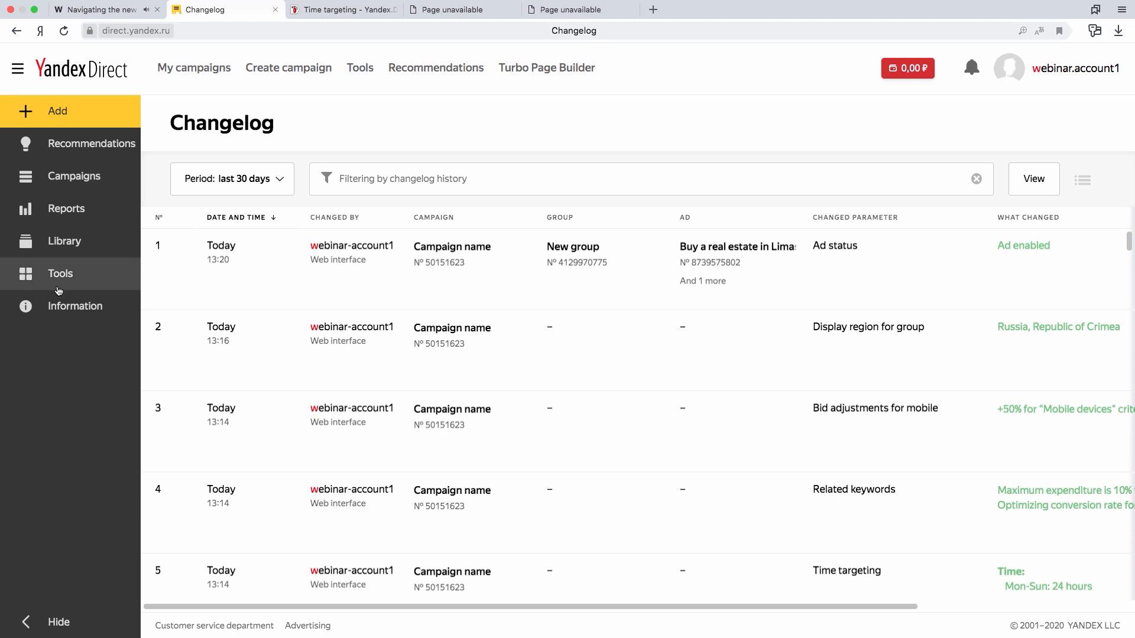
# - Open the Site link from the Information section in a new browser tab, place that tab beside the Changelog tab, and return to the Changelog
pyautogui.click(56, 315)
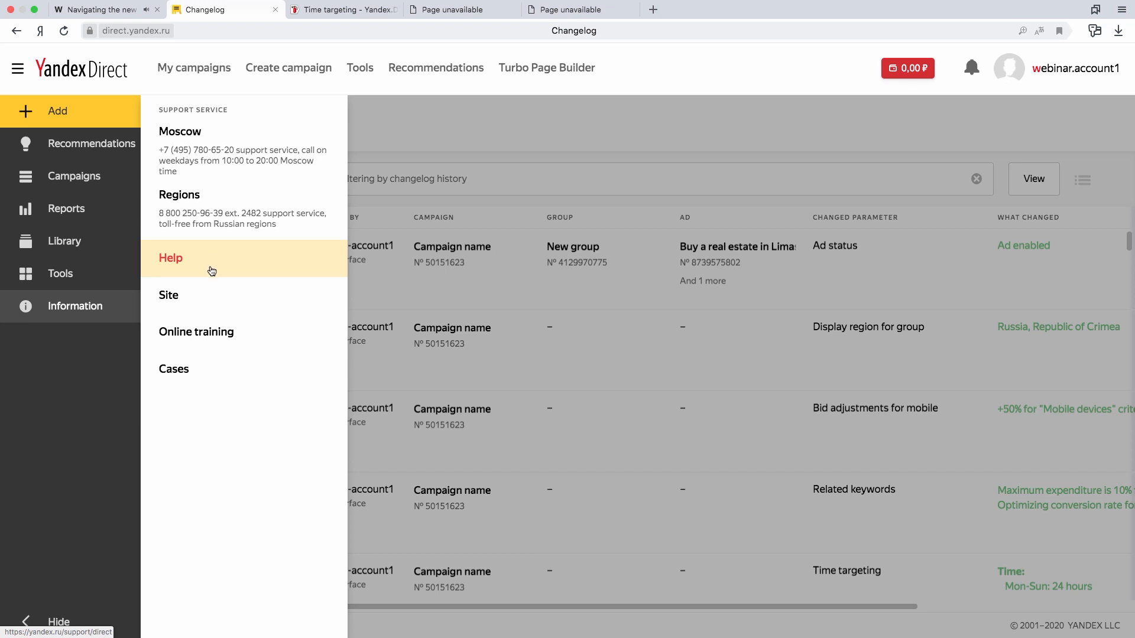
pyautogui.rightClick(207, 293)
pyautogui.click(219, 301)
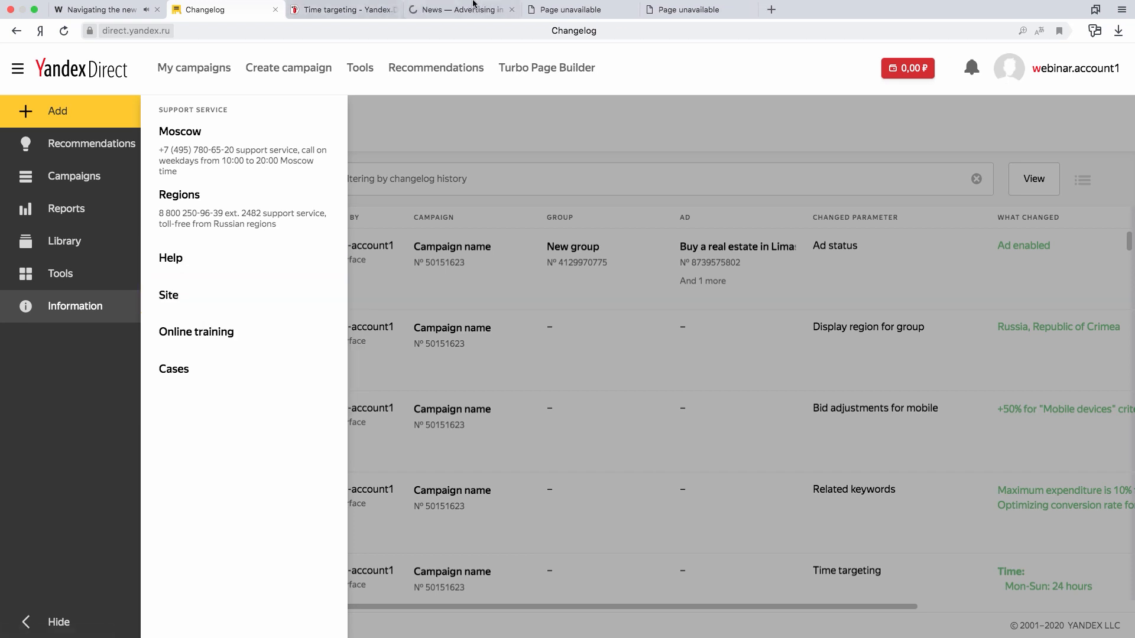
pyautogui.click(454, 22)
pyautogui.moveTo(458, 23); pyautogui.dragTo(334, 24)
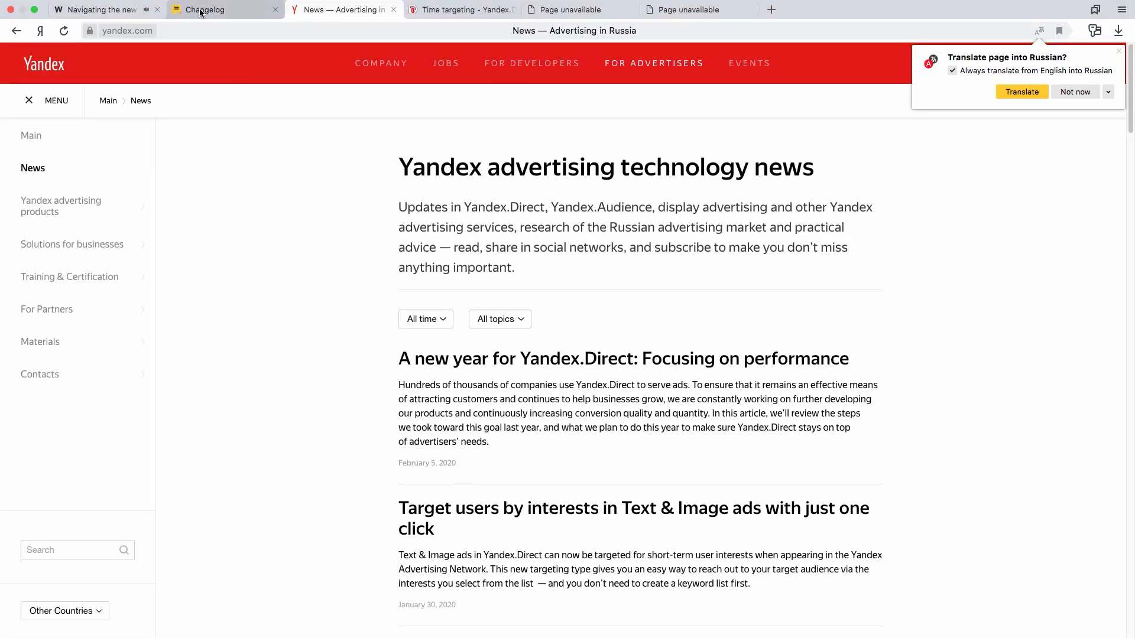
pyautogui.click(201, 10)
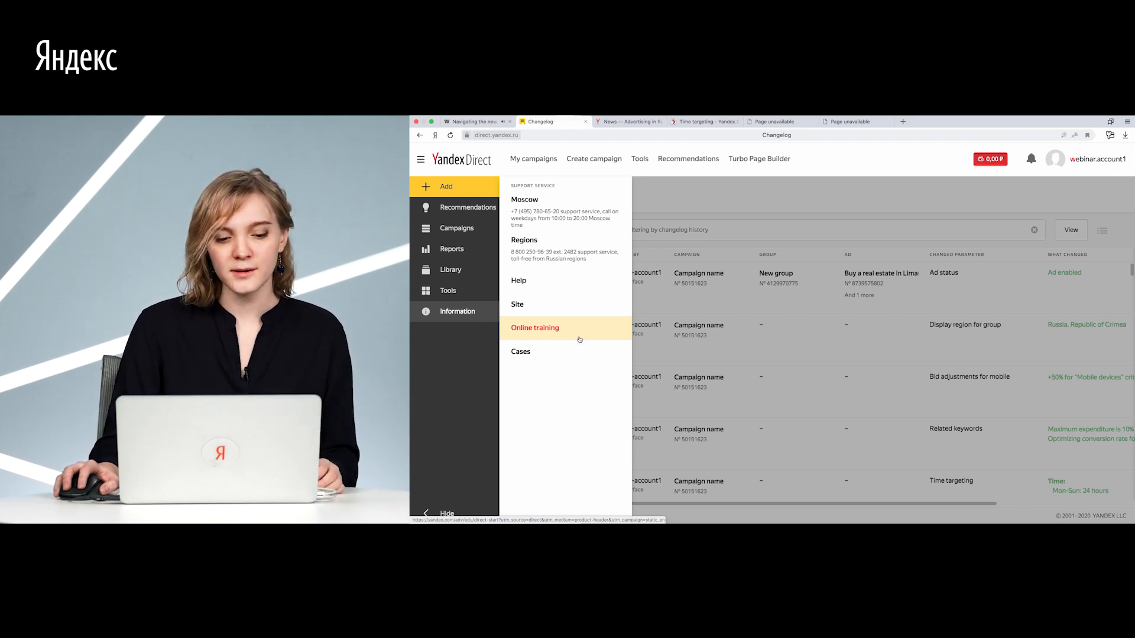
# - Open the Cases link in a new browser tab, view the client cases page and return to the Changelog tab
pyautogui.rightClick(574, 353)
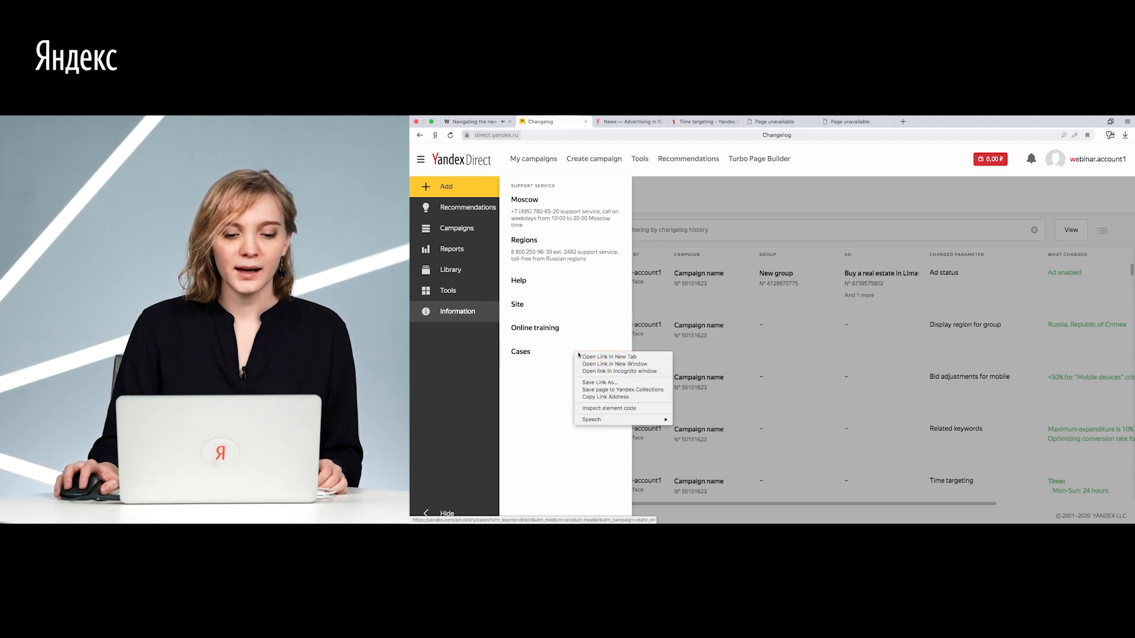
pyautogui.click(585, 358)
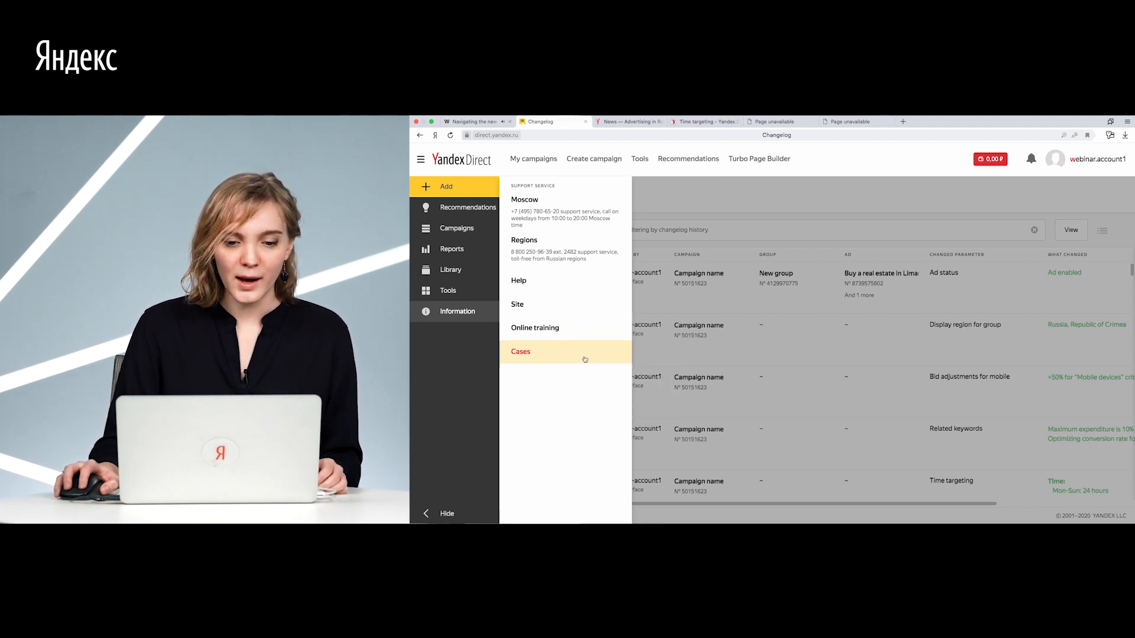
pyautogui.click(775, 122)
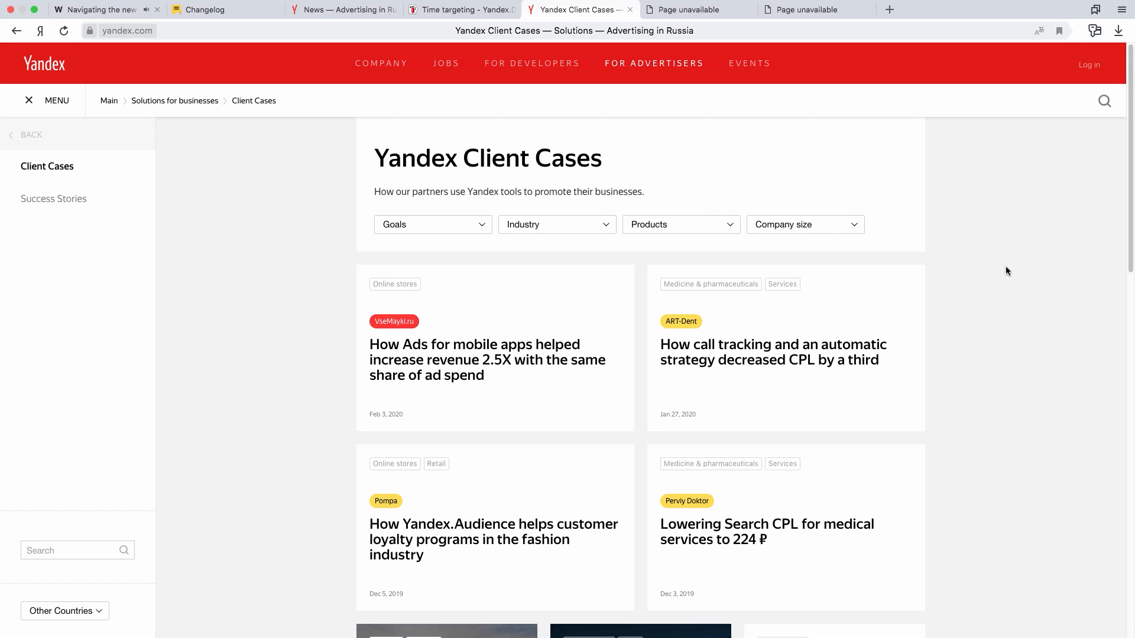
pyautogui.click(226, 10)
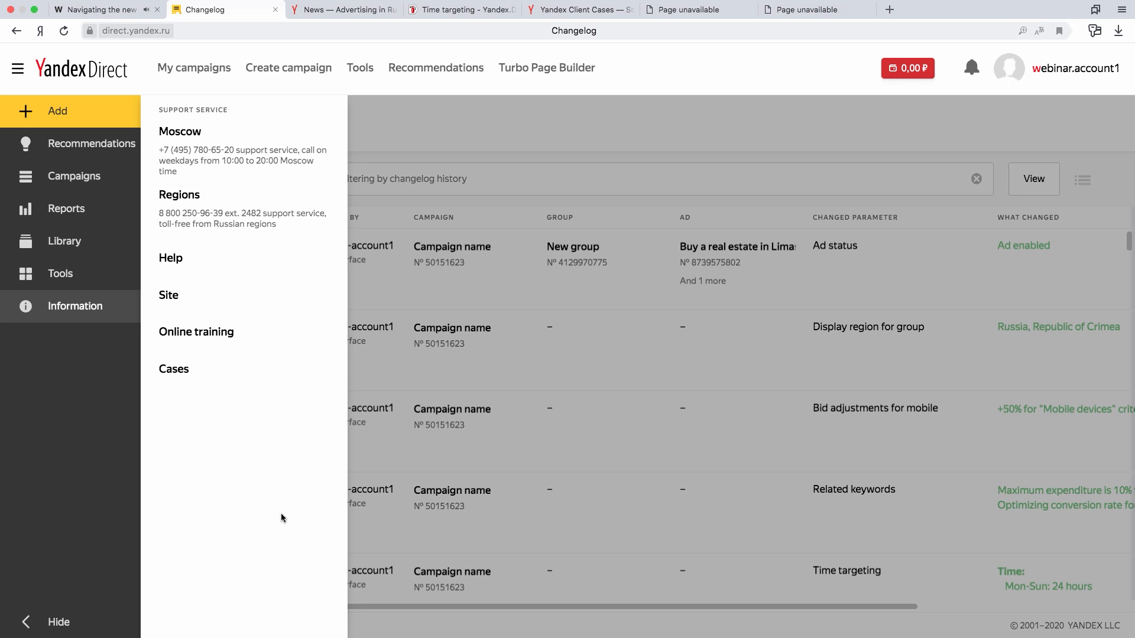
# - Collapse the navigation sidebar and return to the list of campaigns
pyautogui.click(61, 621)
pyautogui.click(348, 122)
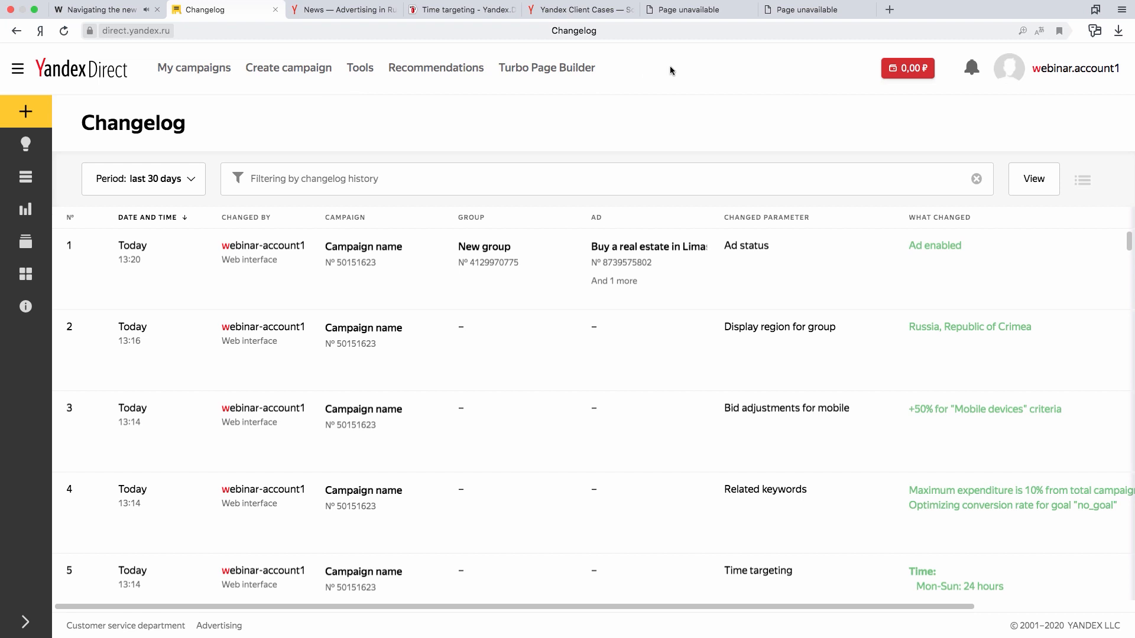
pyautogui.click(208, 76)
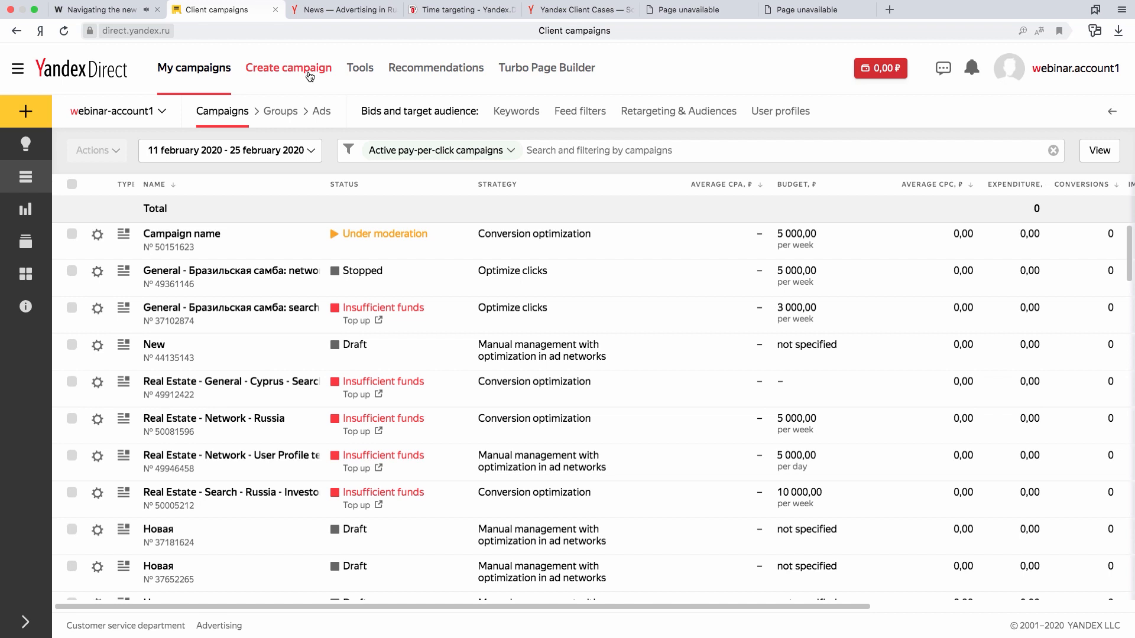
pyautogui.click(361, 70)
# - Open the feedback form about the new interface and cancel it, and view the latest notifications
pyautogui.click(943, 70)
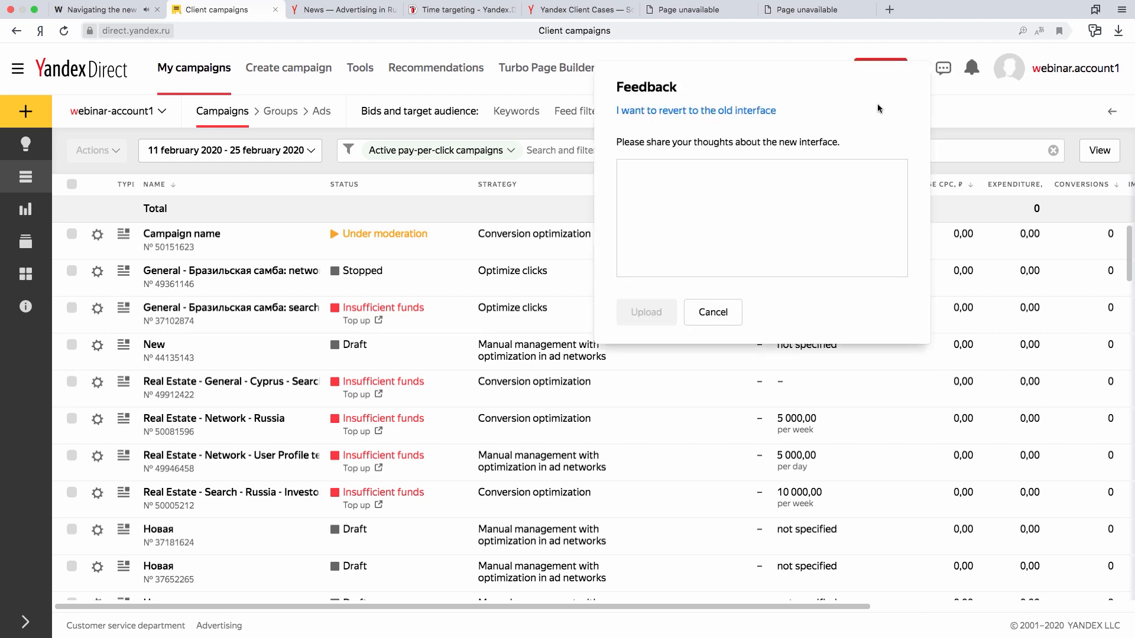
pyautogui.click(774, 222)
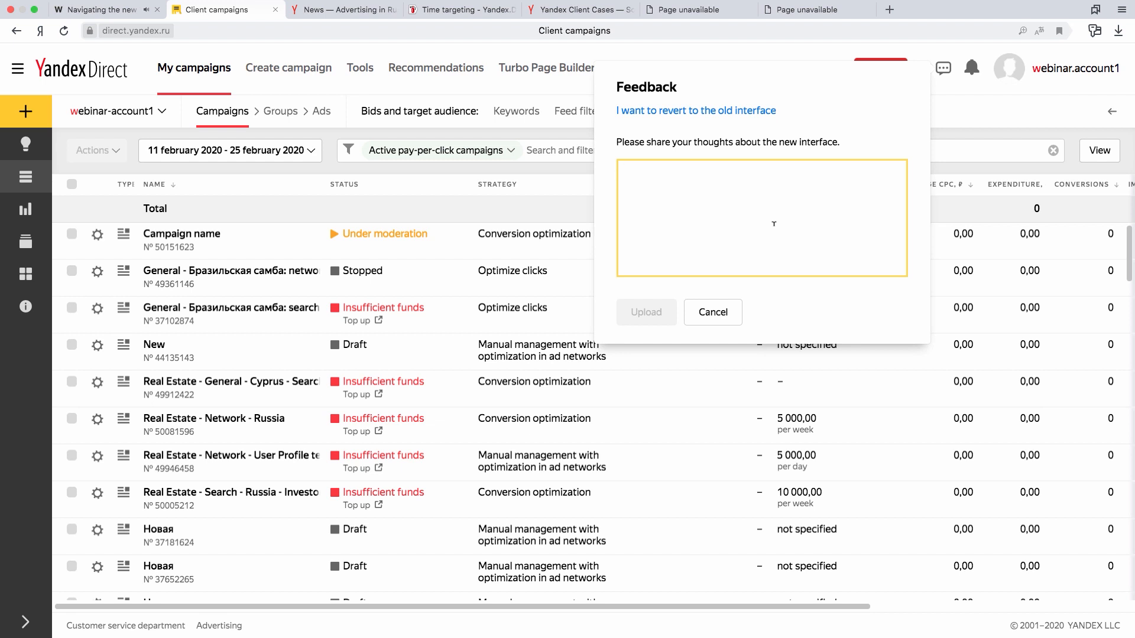
pyautogui.click(727, 313)
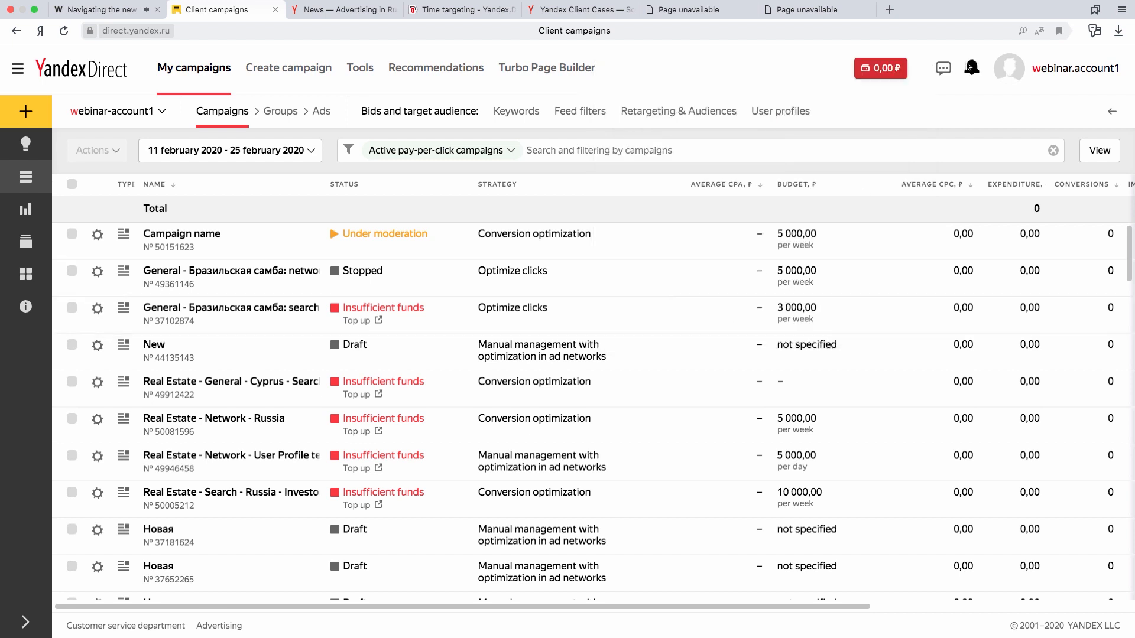
pyautogui.click(976, 71)
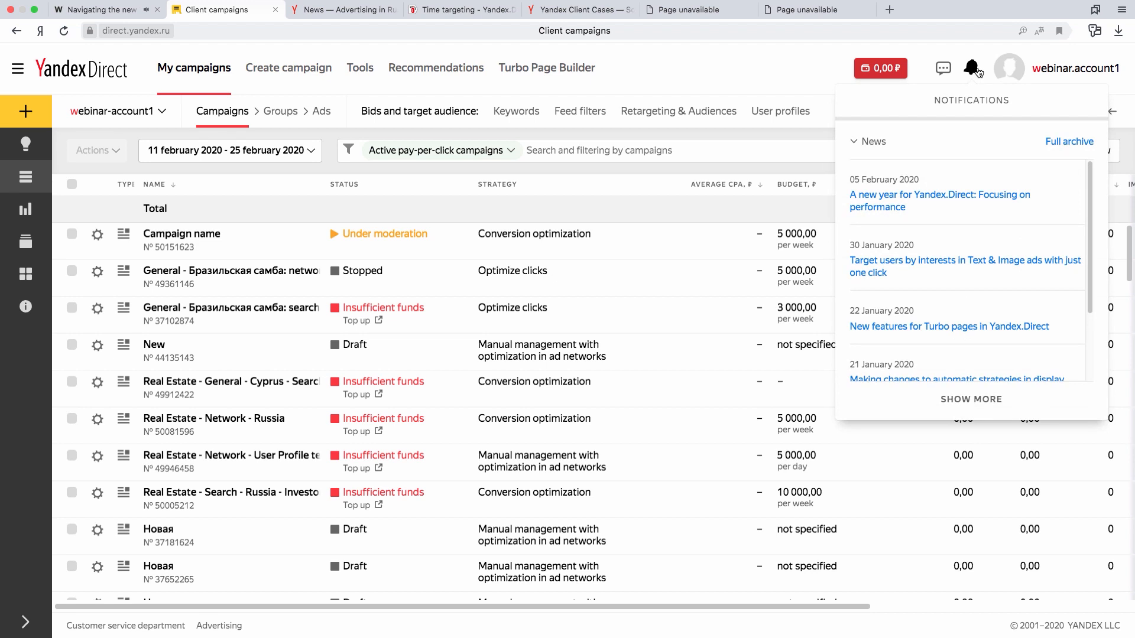
pyautogui.click(786, 69)
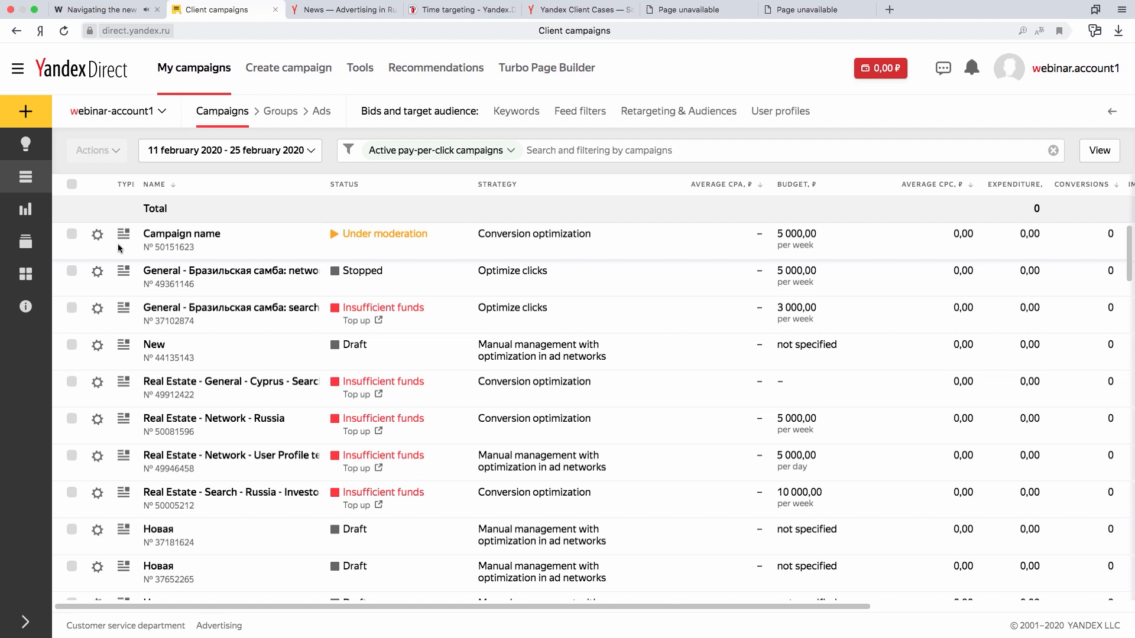
# - Open the settings of the campaign "Campaign name" for editing, review them and leave without saving
pyautogui.click(97, 236)
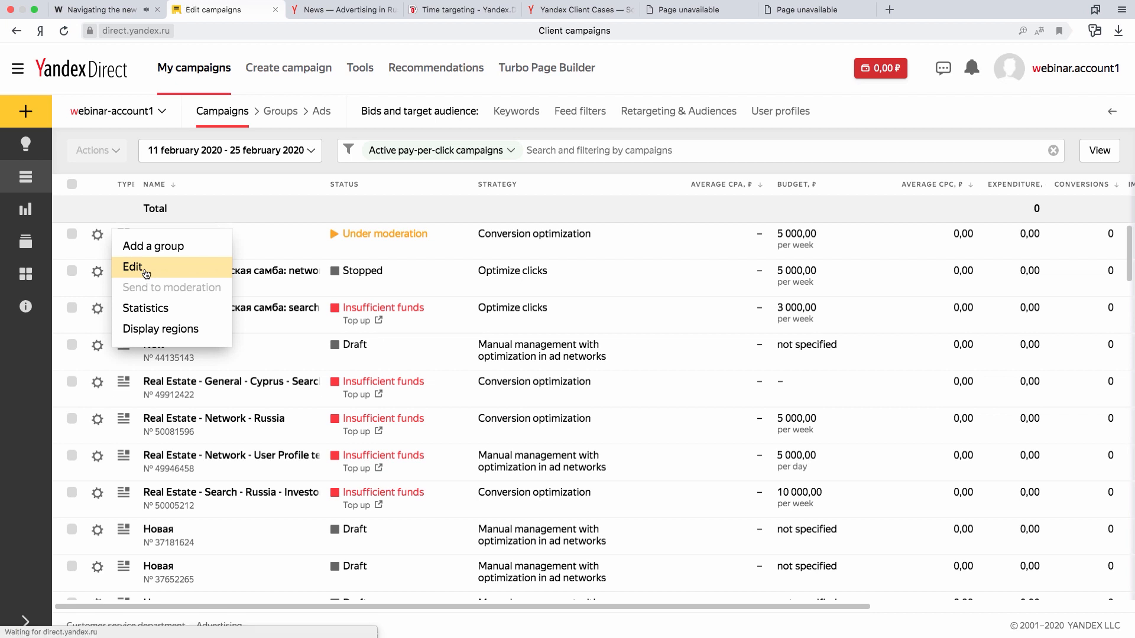
pyautogui.click(133, 267)
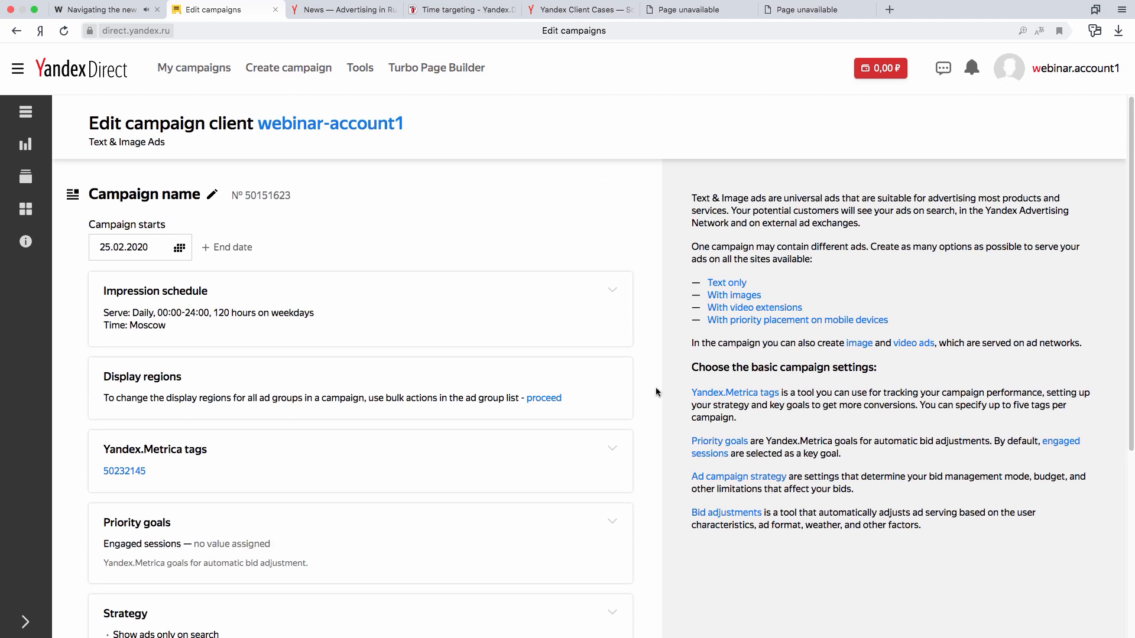
pyautogui.scroll(-5, 654, 388)
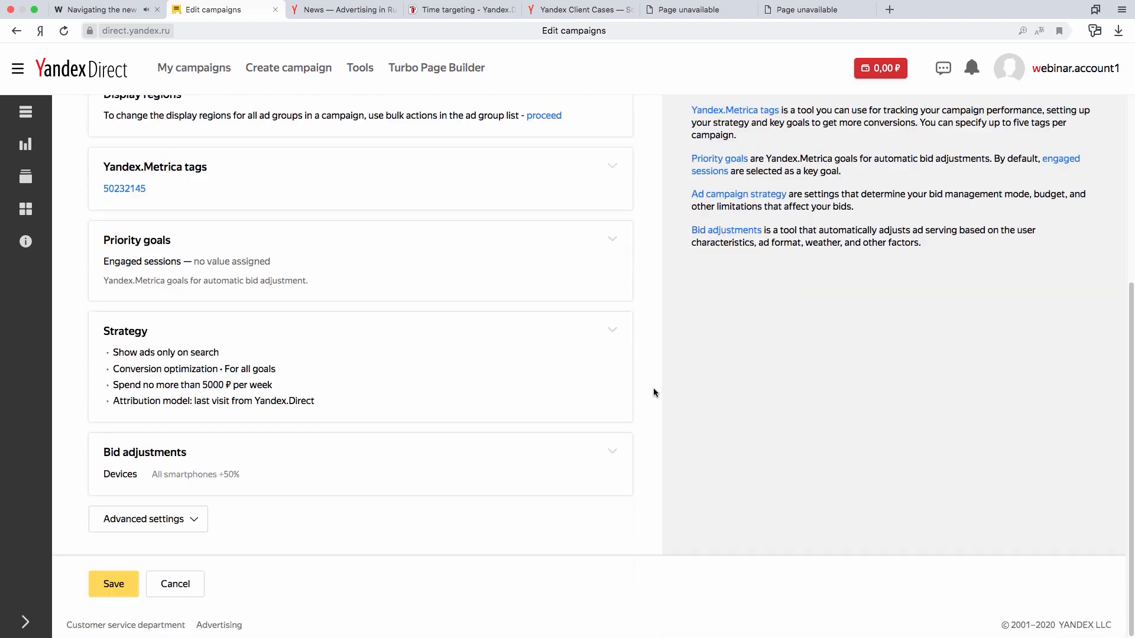
pyautogui.click(197, 594)
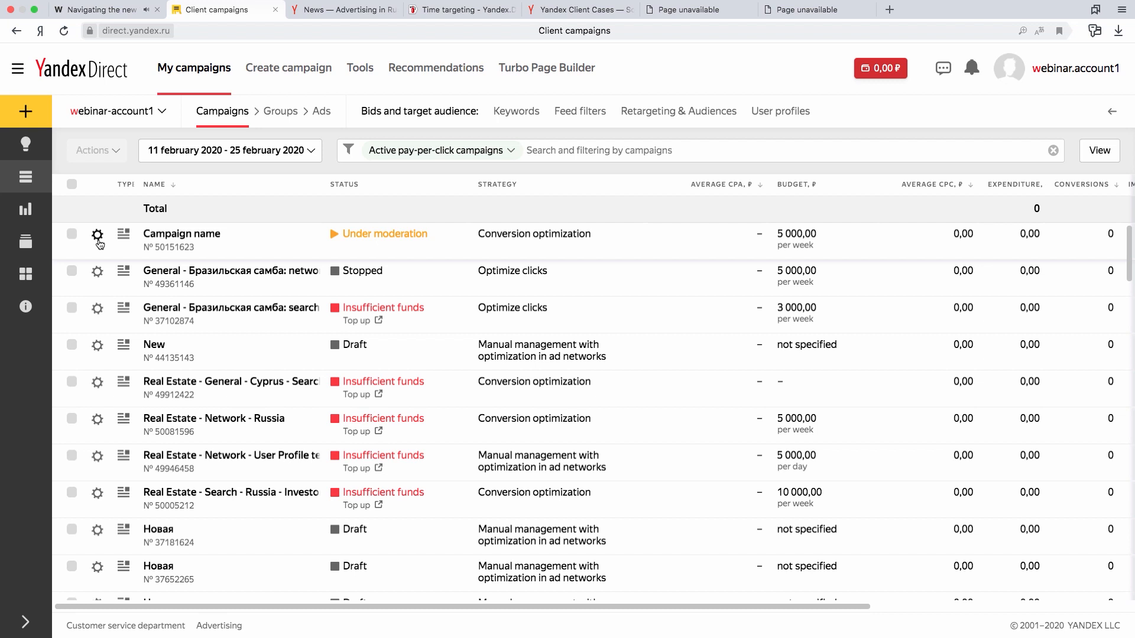
# - Select the first three campaigns in the list and show their keywords
pyautogui.click(72, 233)
pyautogui.click(71, 271)
pyautogui.click(71, 307)
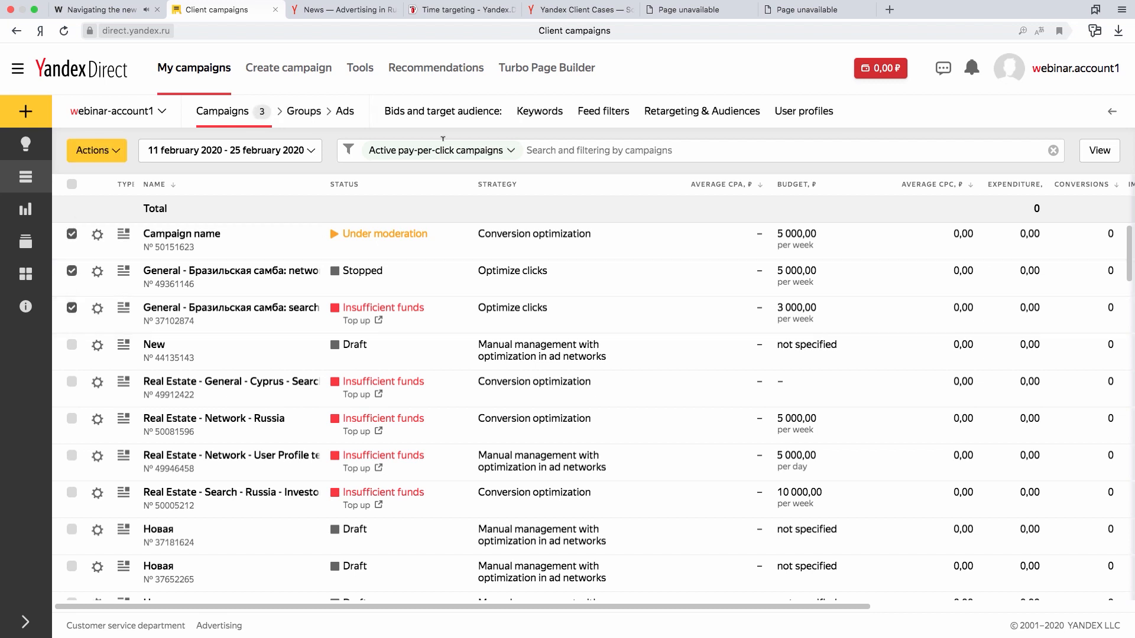
pyautogui.click(539, 113)
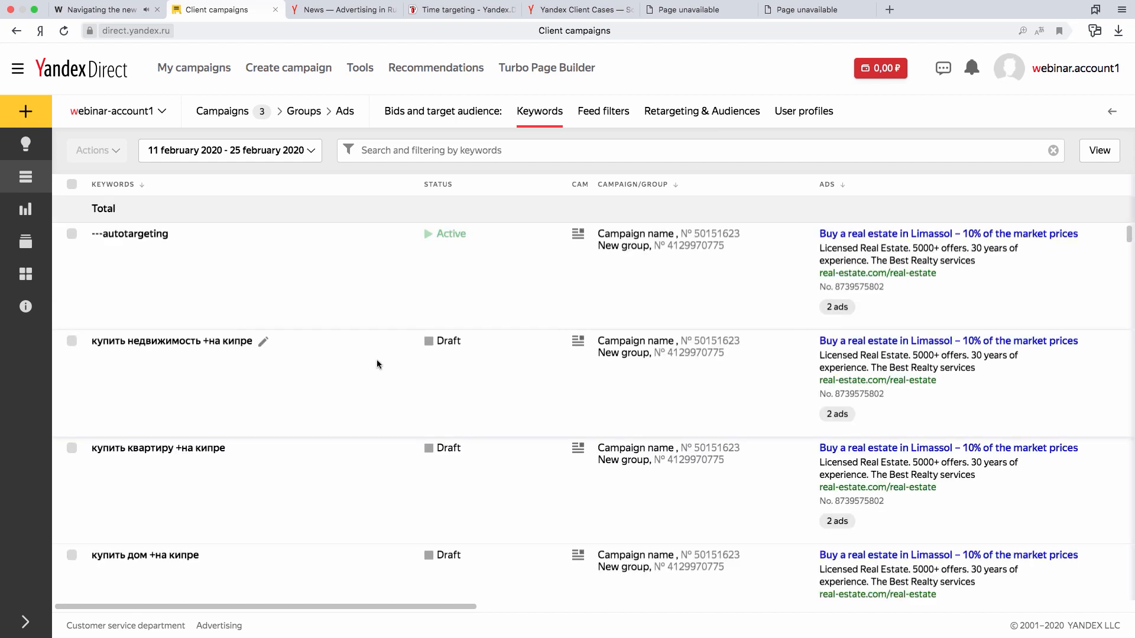
# - Open the keyword "купить недвижимость +на кипре" for editing and cancel without changing it
pyautogui.click(262, 344)
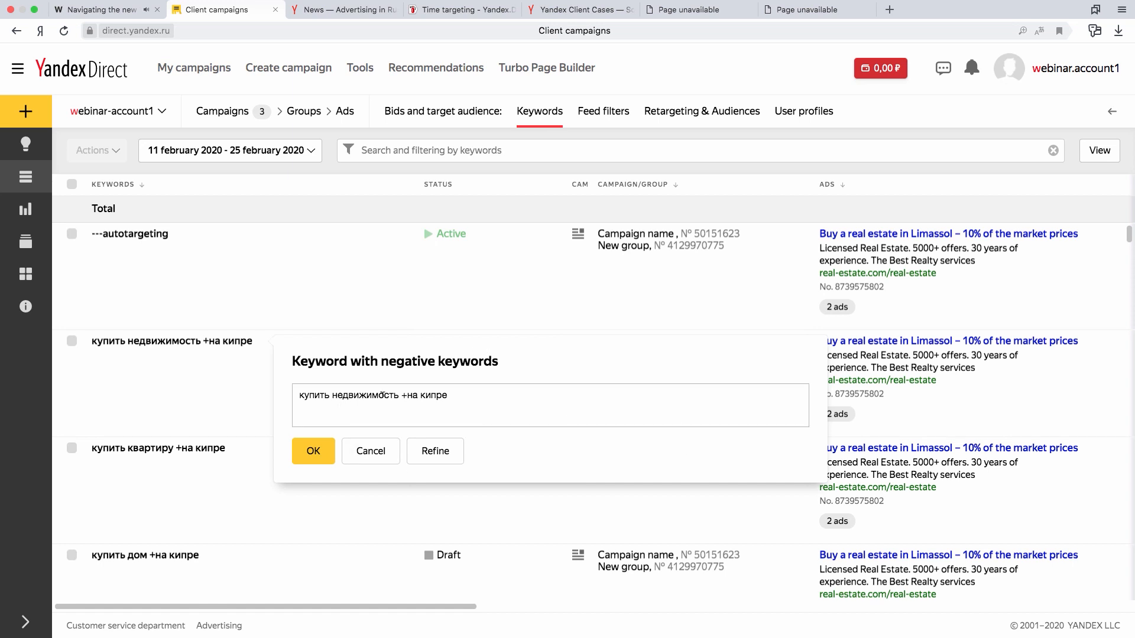
pyautogui.click(377, 454)
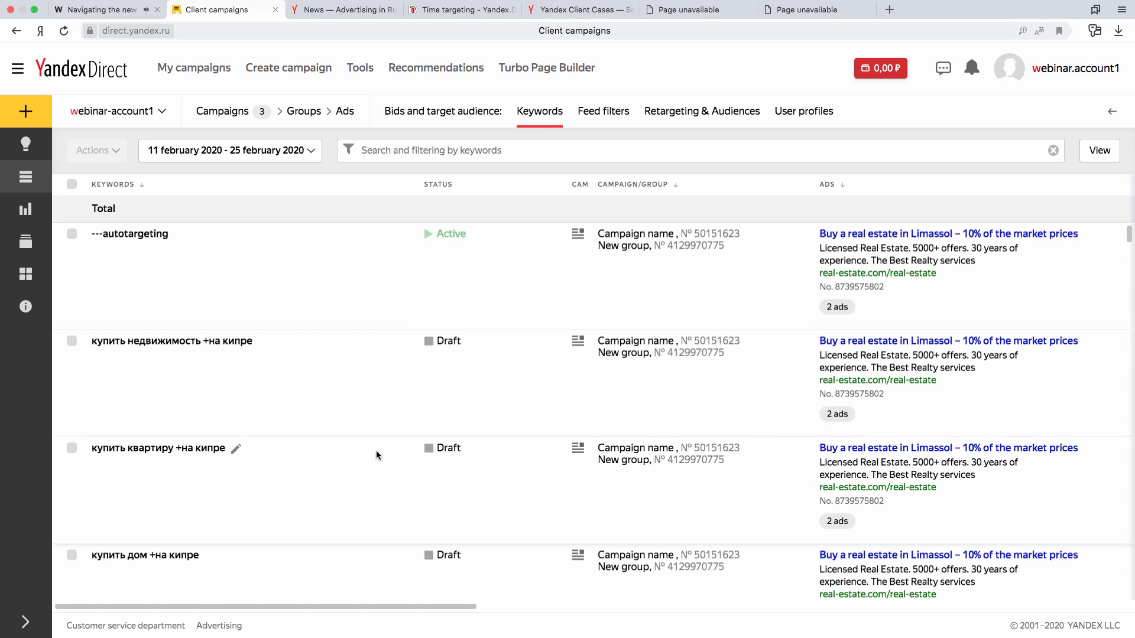
# - Return to the list of campaigns and view the bulk actions available for the three selected campaigns
pyautogui.click(230, 115)
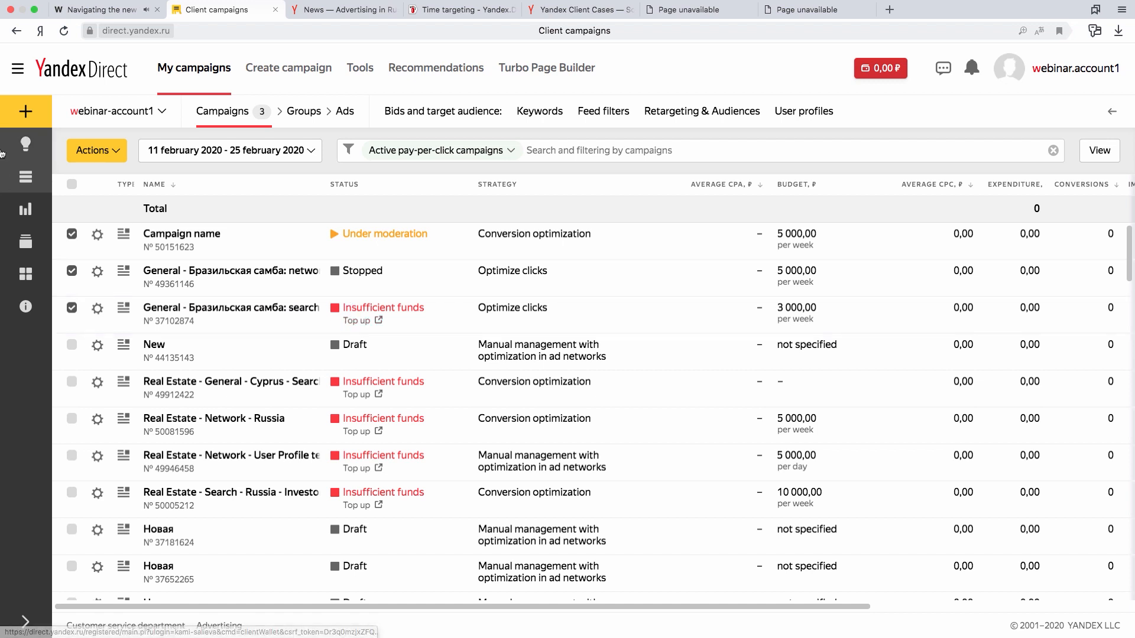
pyautogui.click(118, 153)
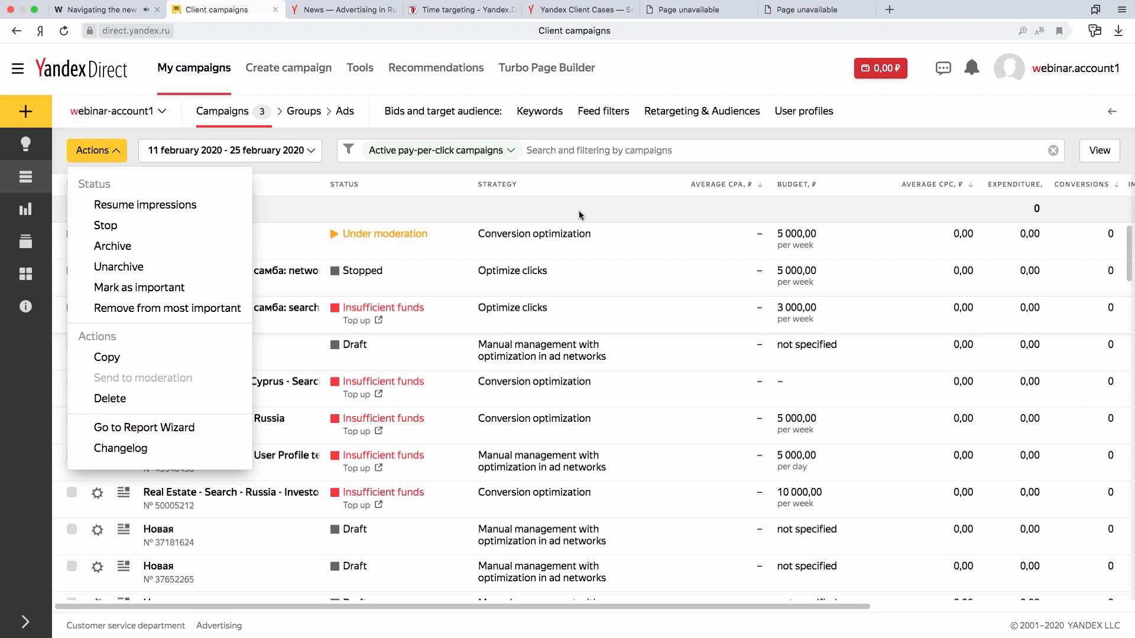
pyautogui.click(632, 193)
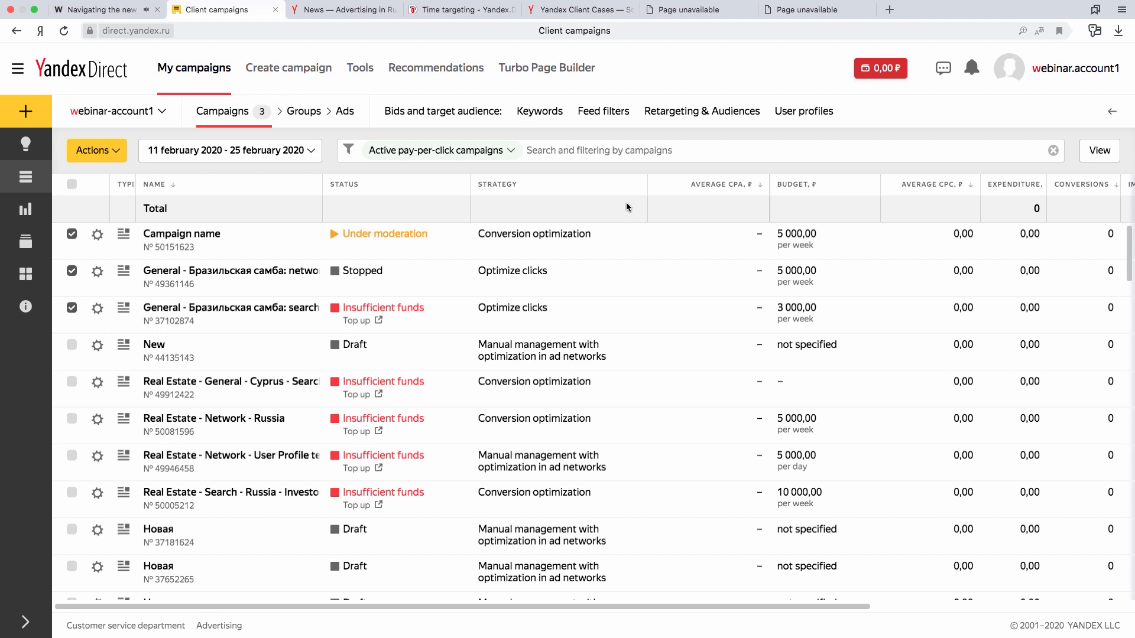
# - Show the selected campaigns' keywords and select the four keywords for buying недвижимость, квартиру, дом and виллу "+на кипре"
pyautogui.click(536, 116)
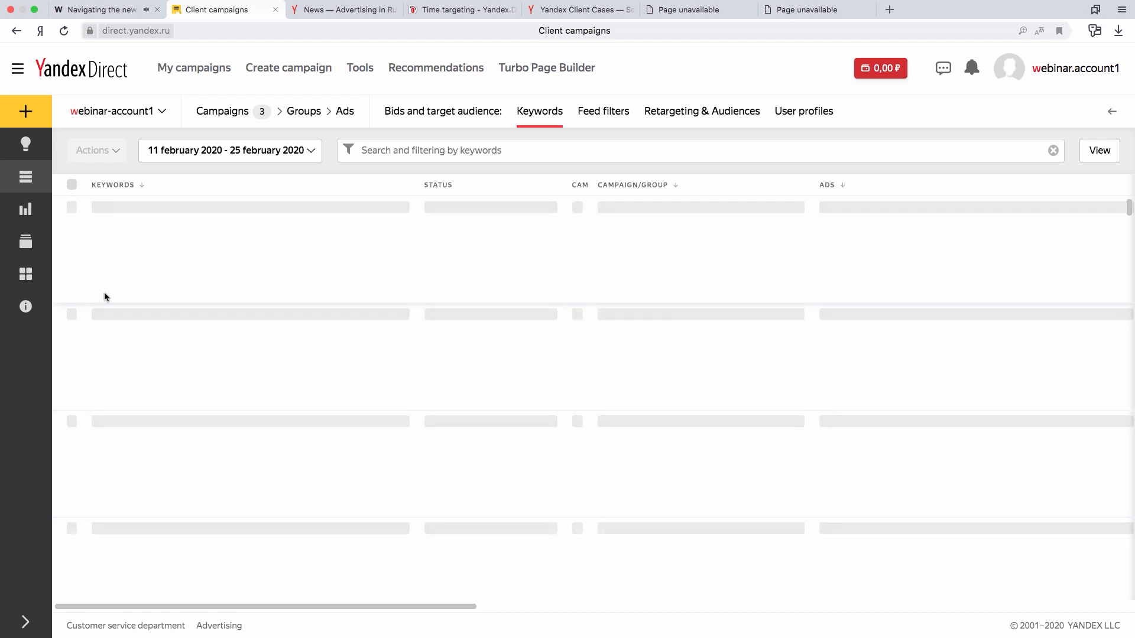
pyautogui.click(71, 341)
pyautogui.click(72, 448)
pyautogui.scroll(-2, 84, 479)
pyautogui.click(71, 487)
pyautogui.scroll(-1, 90, 553)
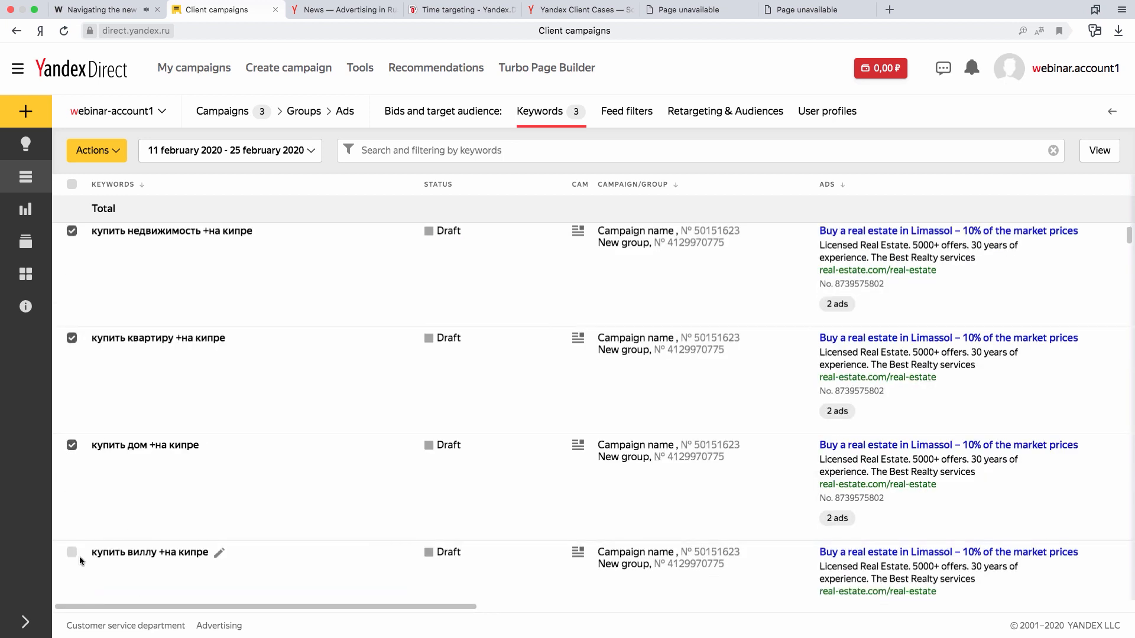
pyautogui.click(72, 552)
# - Find and replace "кипре" with "лимассоле" in the four selected keywords, previewing the changes before applying them
pyautogui.click(115, 156)
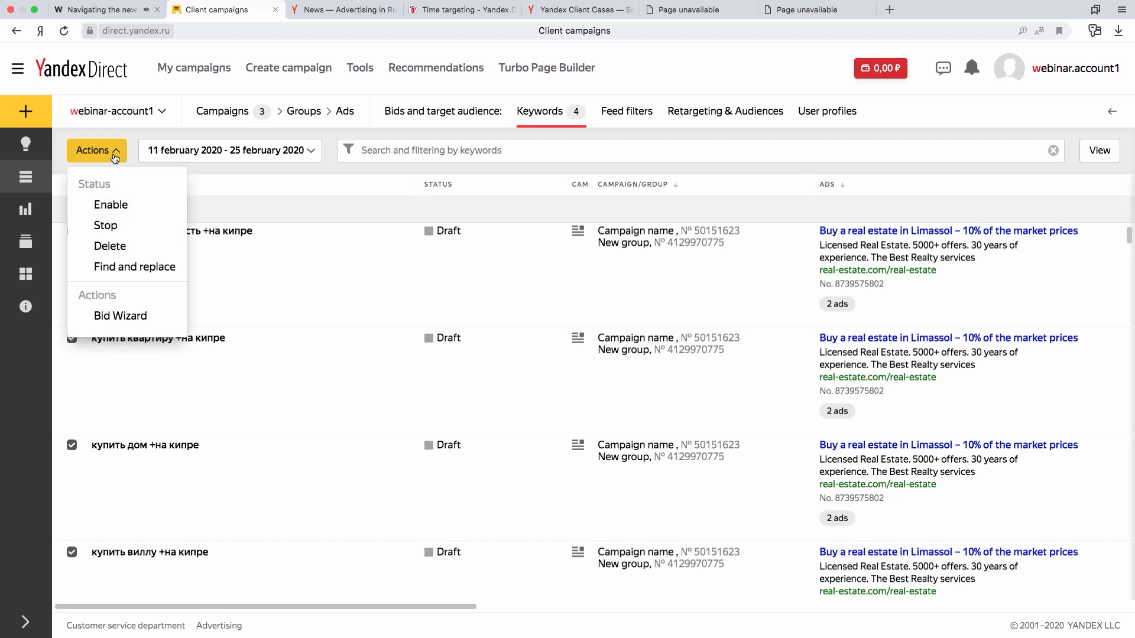
pyautogui.click(135, 267)
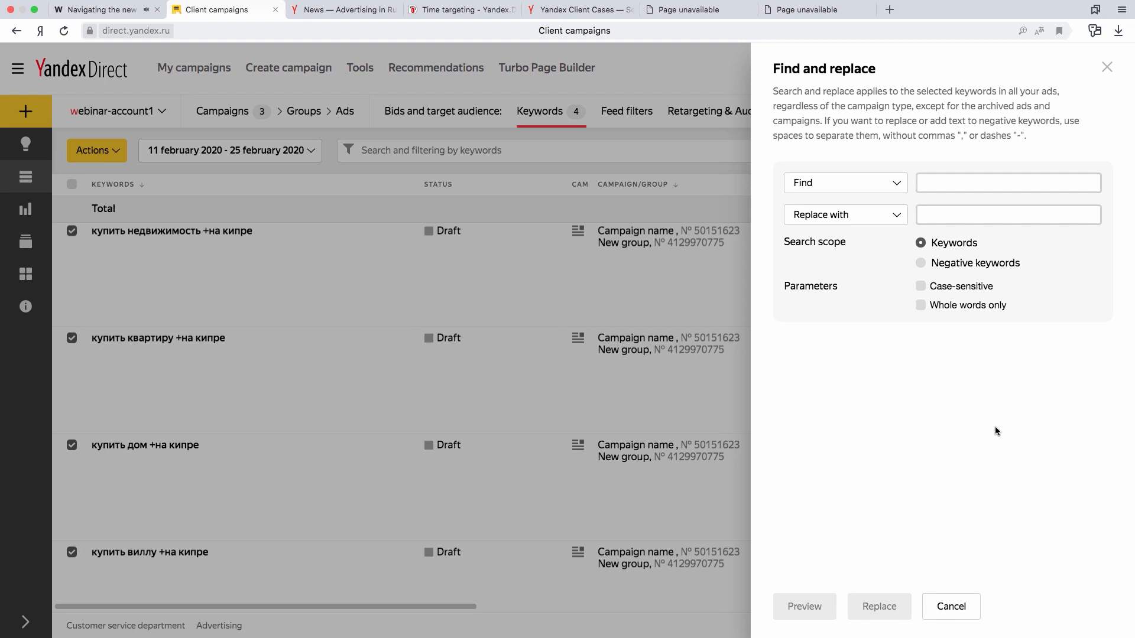
pyautogui.click(925, 181)
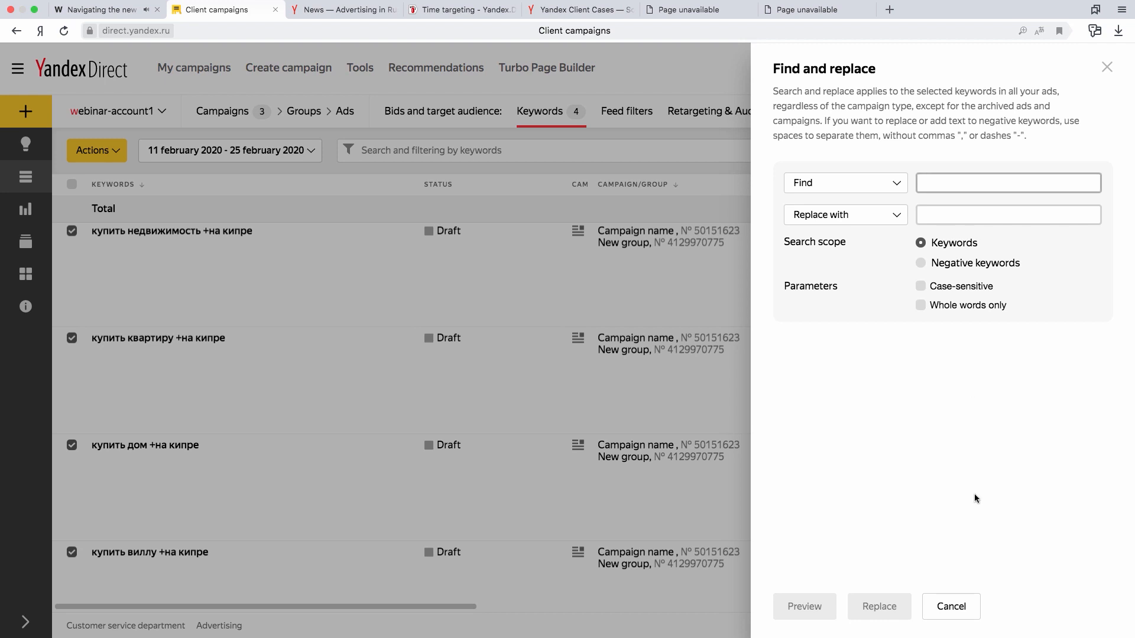
pyautogui.write('кипре')
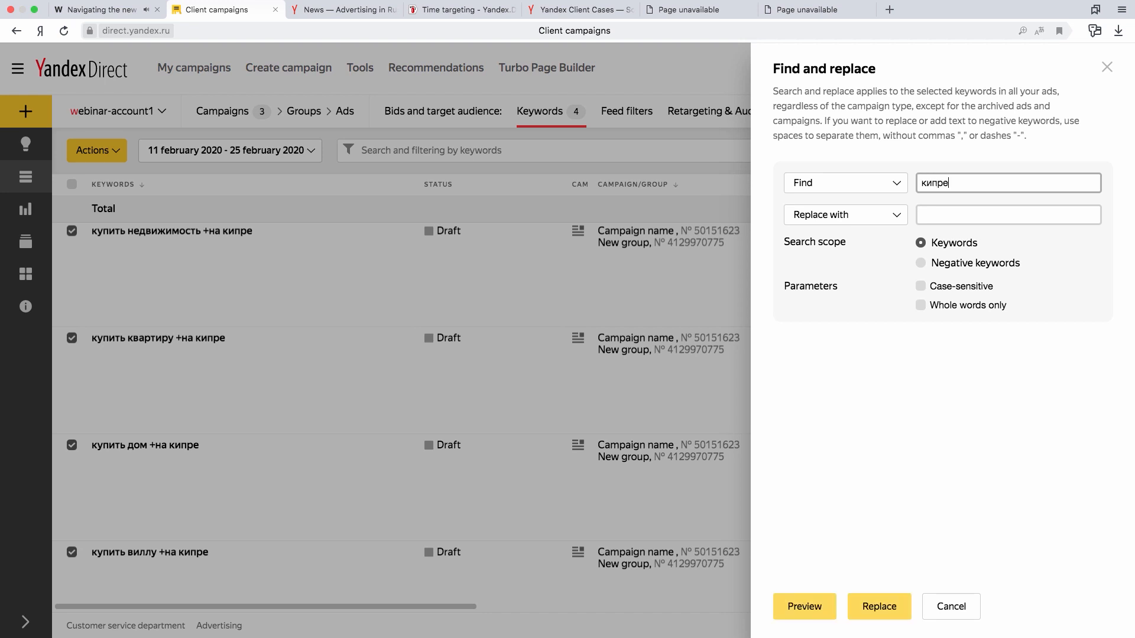
pyautogui.click(1015, 211)
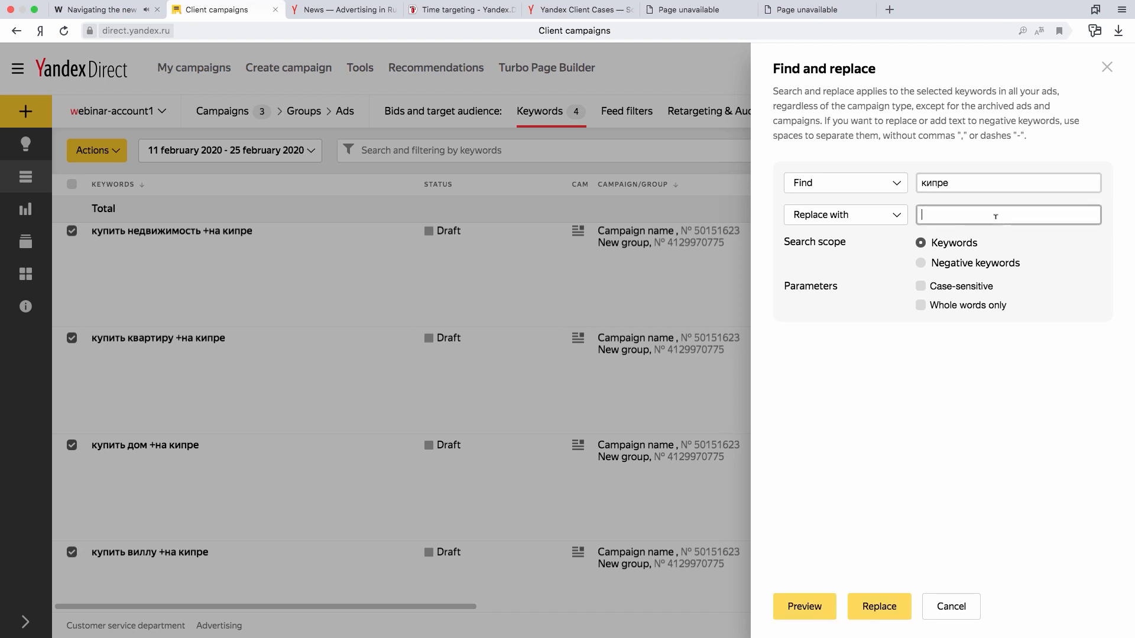
pyautogui.write('лимассоле')
pyautogui.doubleClick(950, 214)
pyautogui.rightClick(949, 213)
pyautogui.click(922, 395)
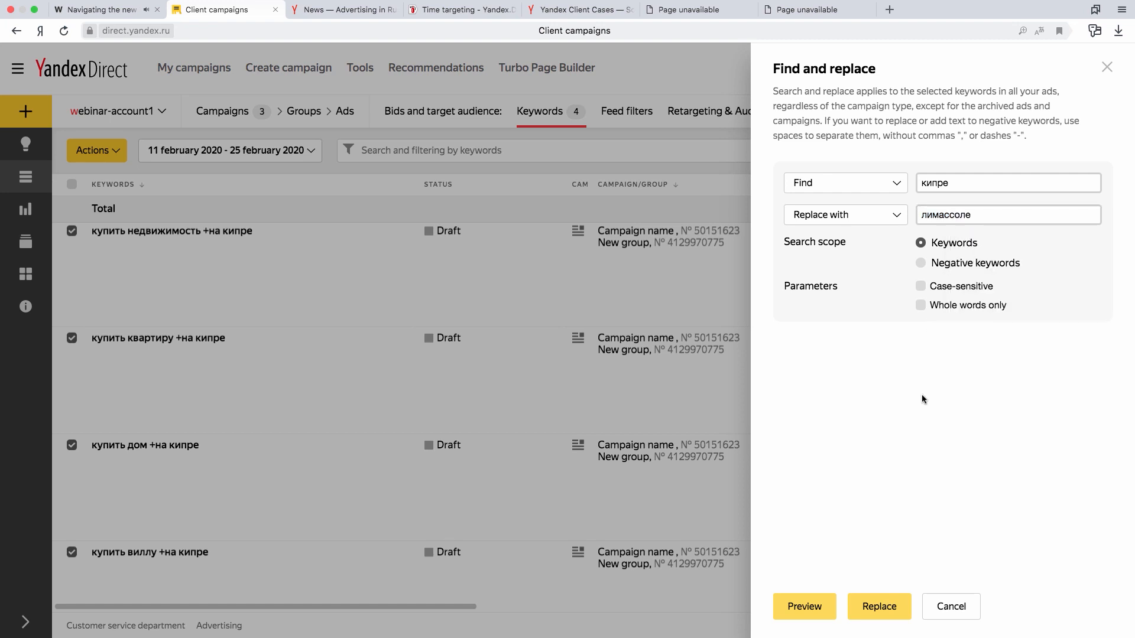
pyautogui.click(819, 613)
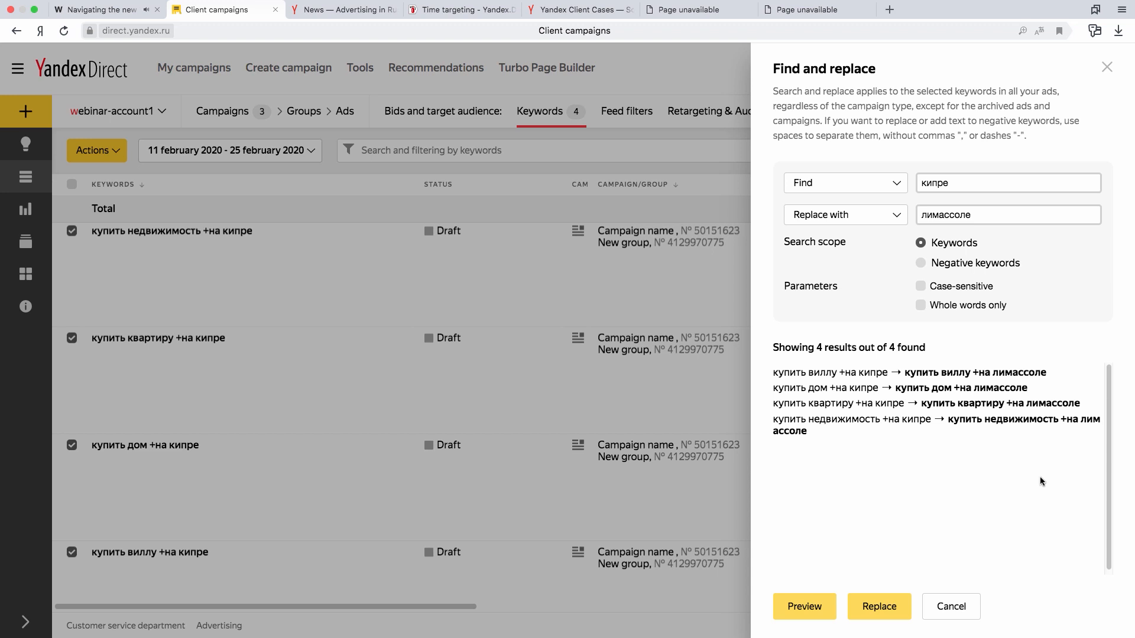
pyautogui.click(889, 612)
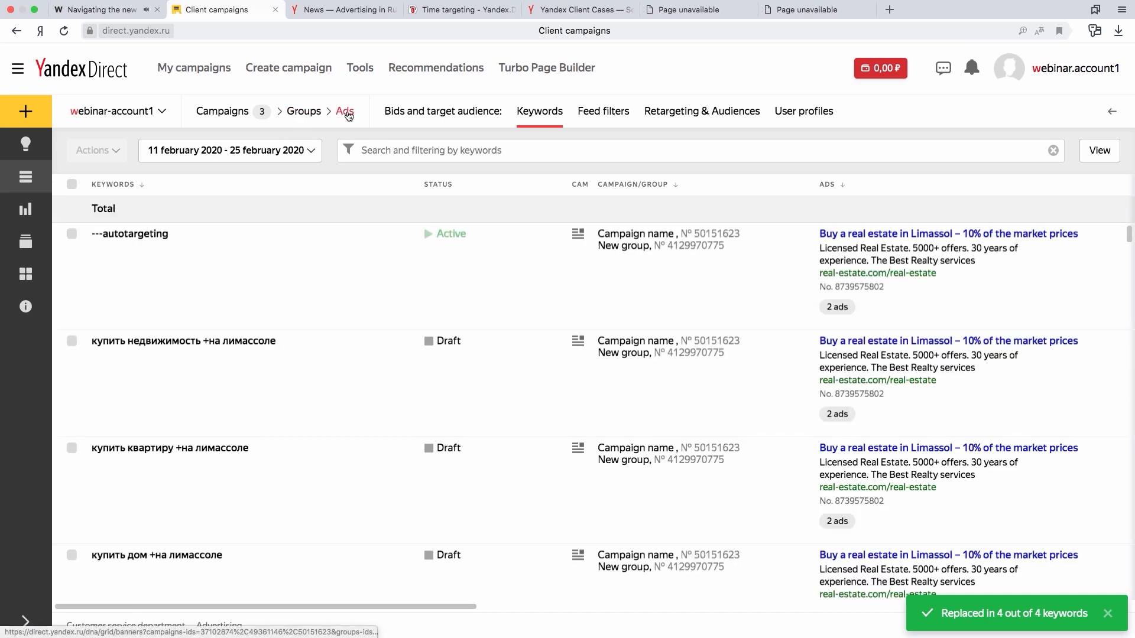
# - Show the ads of the selected campaigns, select all of them and open them for editing
pyautogui.click(347, 113)
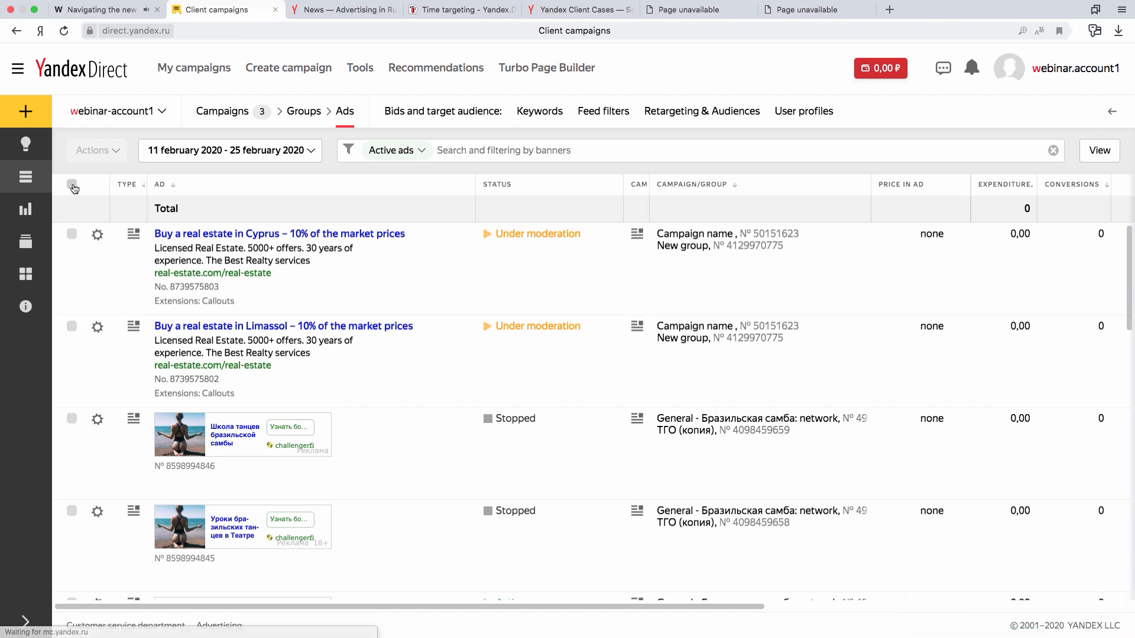
pyautogui.click(72, 185)
pyautogui.click(117, 155)
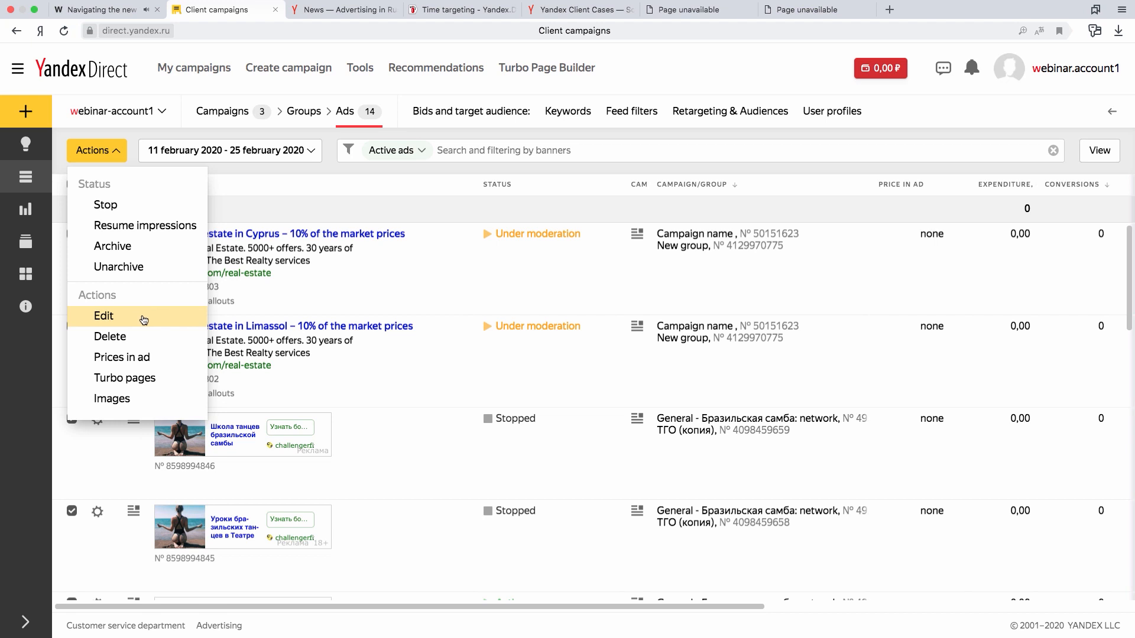
pyautogui.click(143, 318)
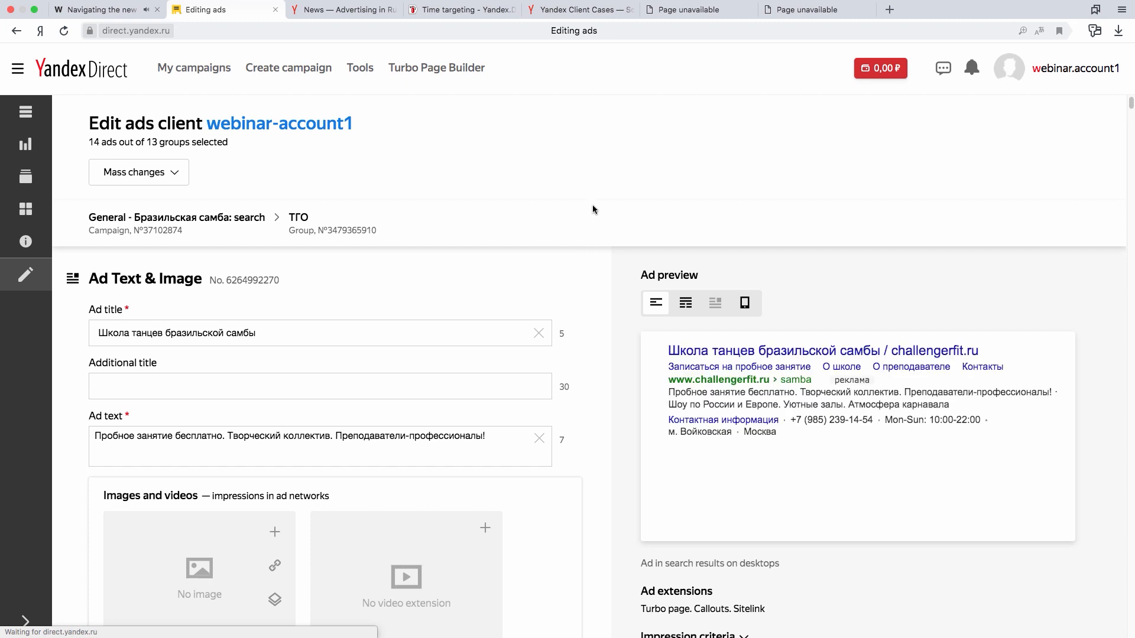
# - Review the editing page for the selected ads, including the additional title field of the first ad
pyautogui.scroll(-6, 608, 367)
pyautogui.scroll(-20, 608, 371)
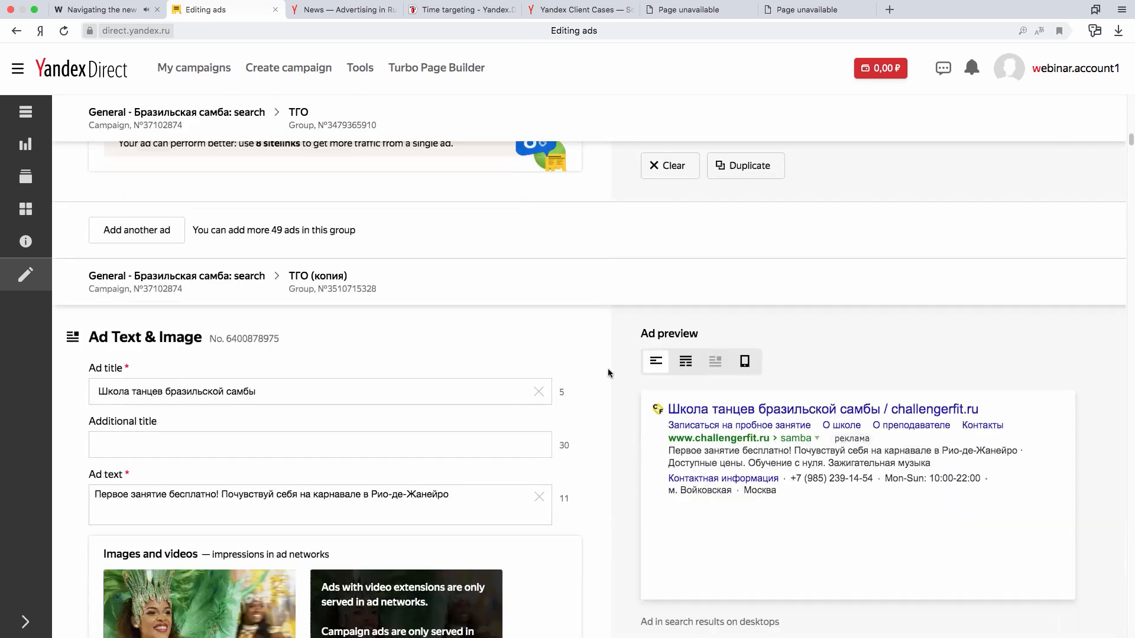
pyautogui.scroll(20, 607, 367)
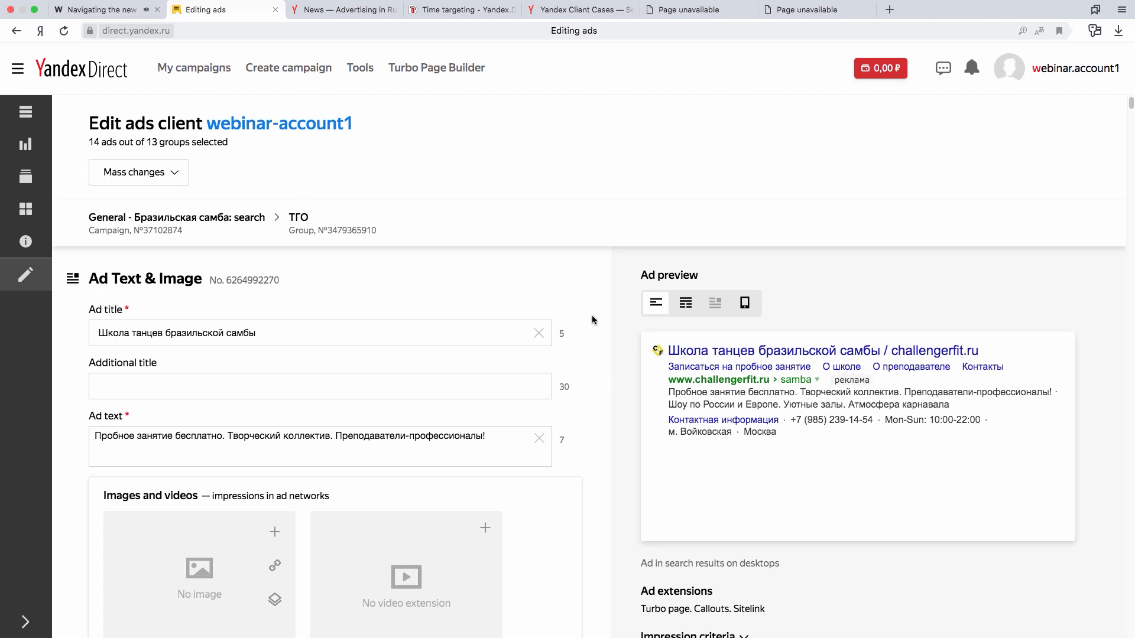
pyautogui.scroll(-1, 591, 314)
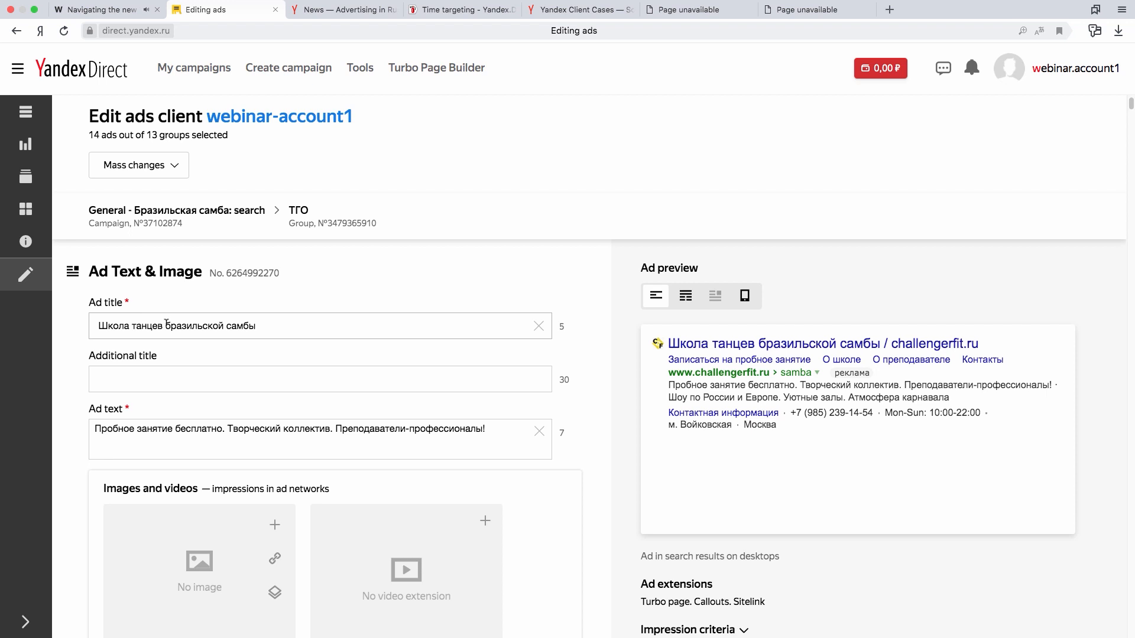
pyautogui.click(215, 378)
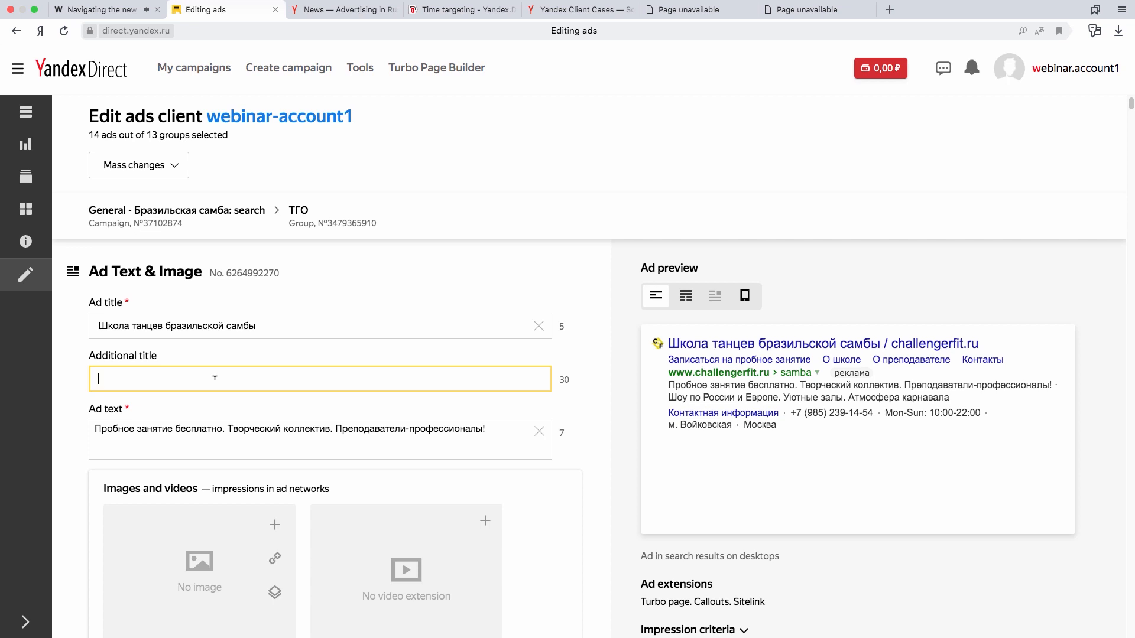
pyautogui.scroll(1, 206, 355)
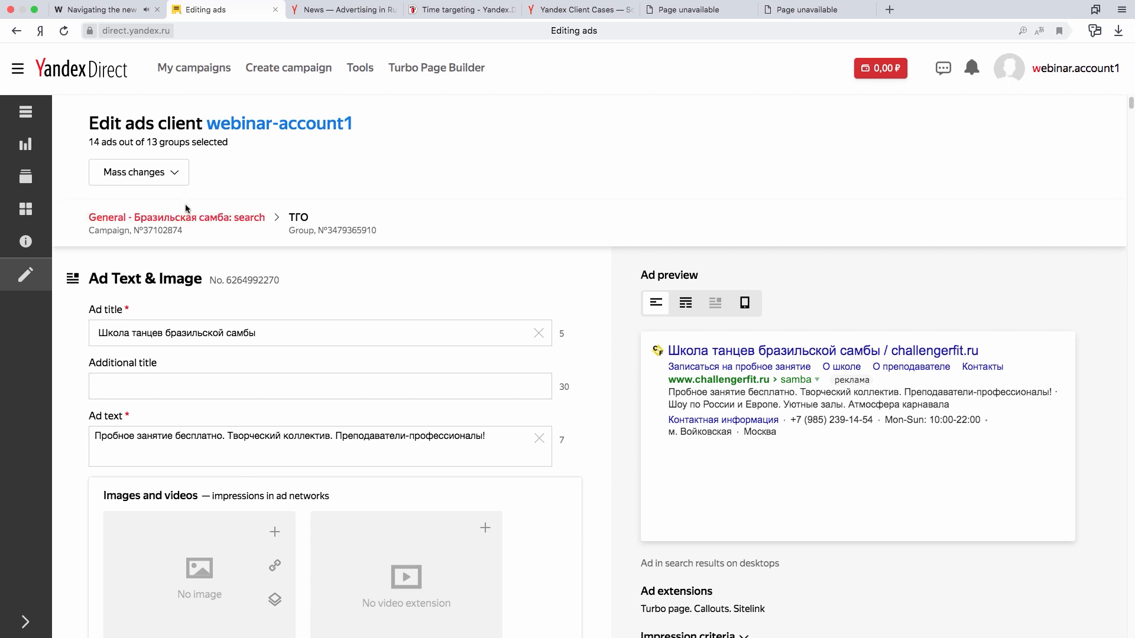
# - Open the mass change of link sections for the selected ads, examine its options and cancel it
pyautogui.click(172, 177)
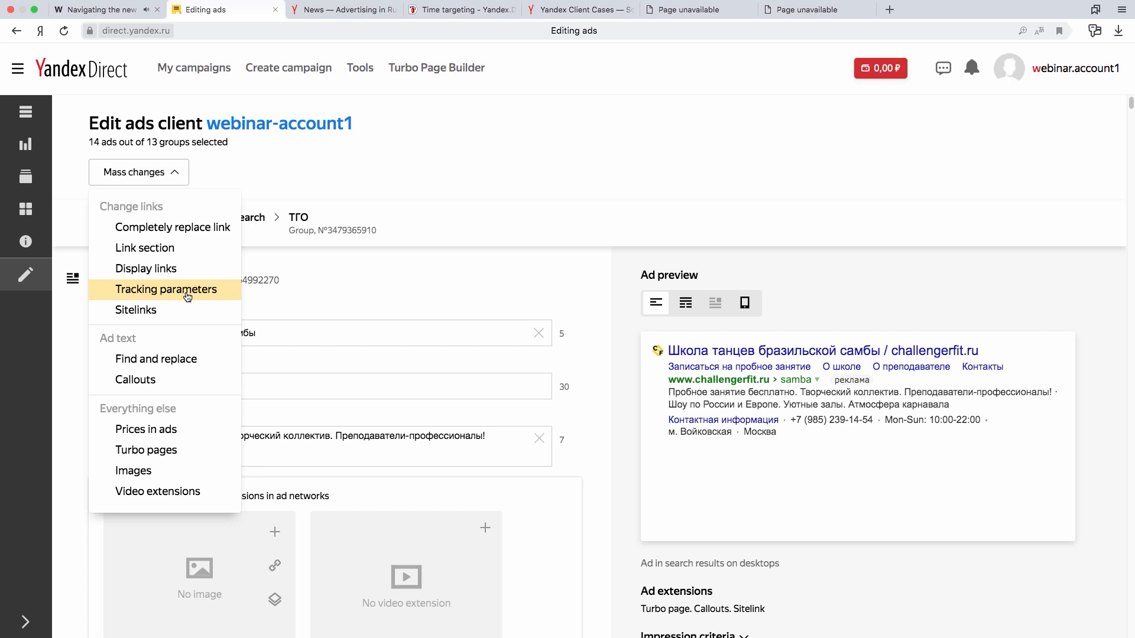
pyautogui.click(187, 250)
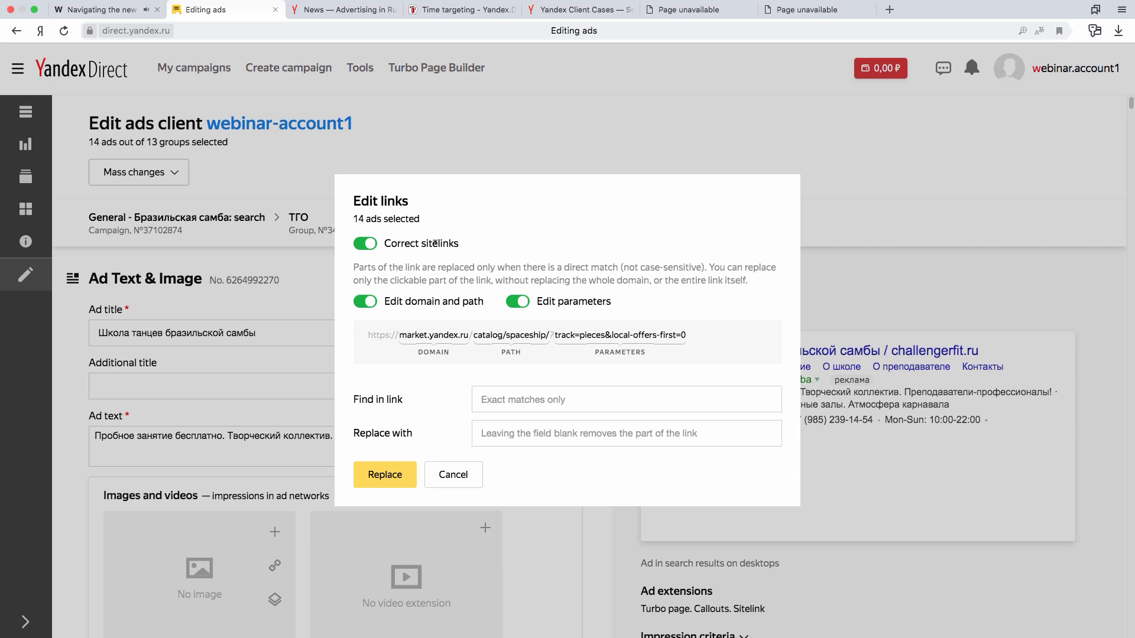
pyautogui.click(364, 244)
pyautogui.click(520, 399)
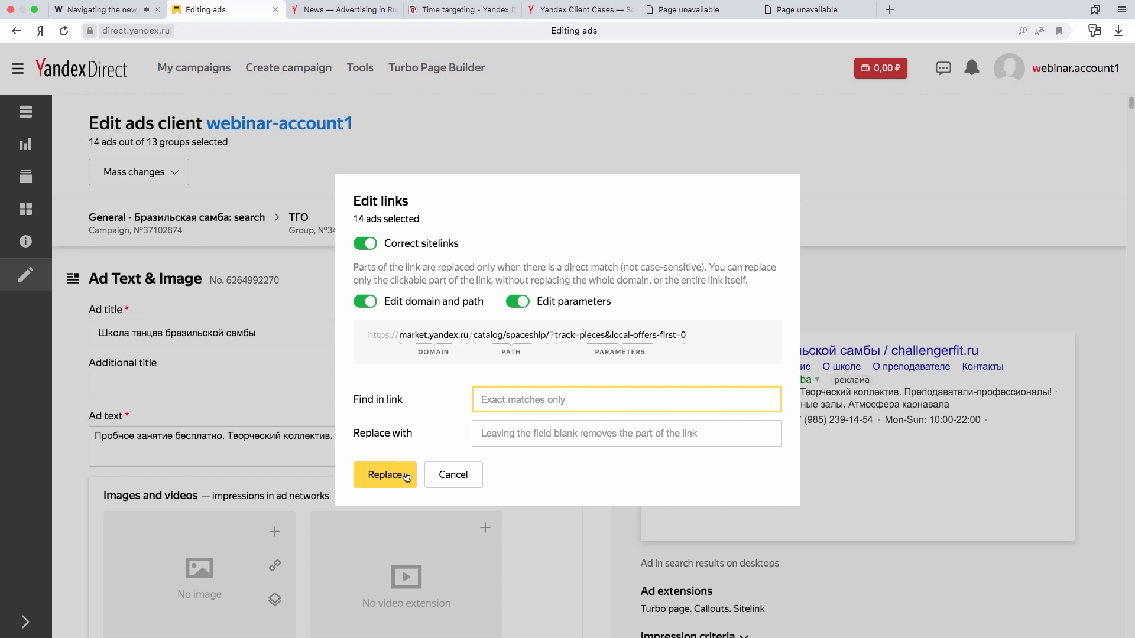
pyautogui.click(457, 477)
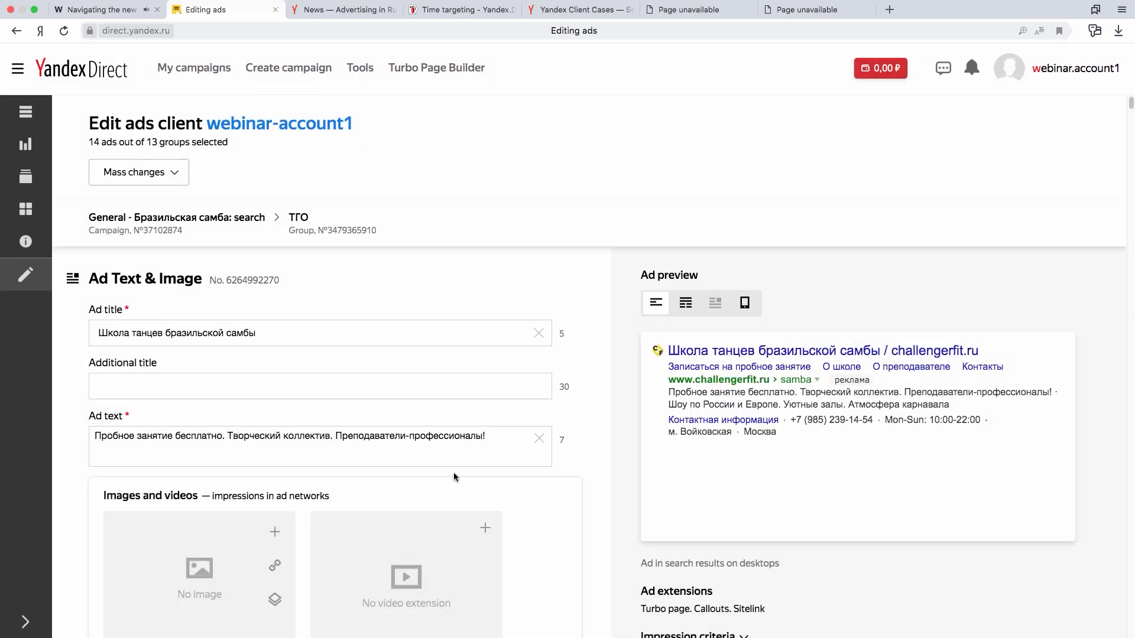
# - Replace only the display link "real-estate" with "real-appartment" across the selected ads, leaving "samba" out of the replacement
pyautogui.click(170, 173)
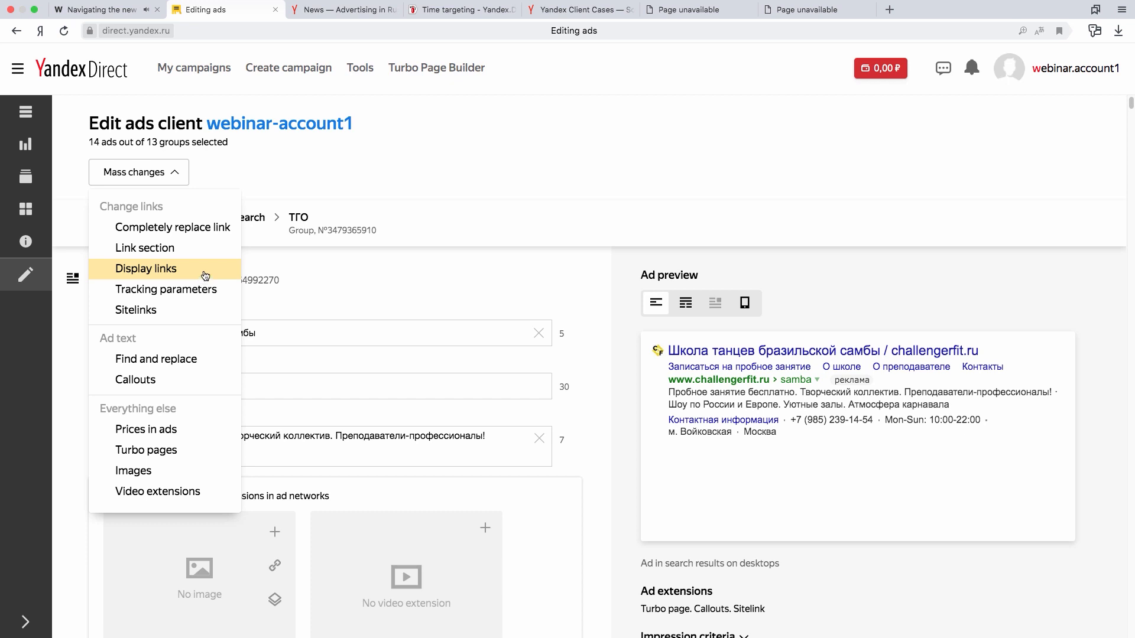
pyautogui.click(203, 273)
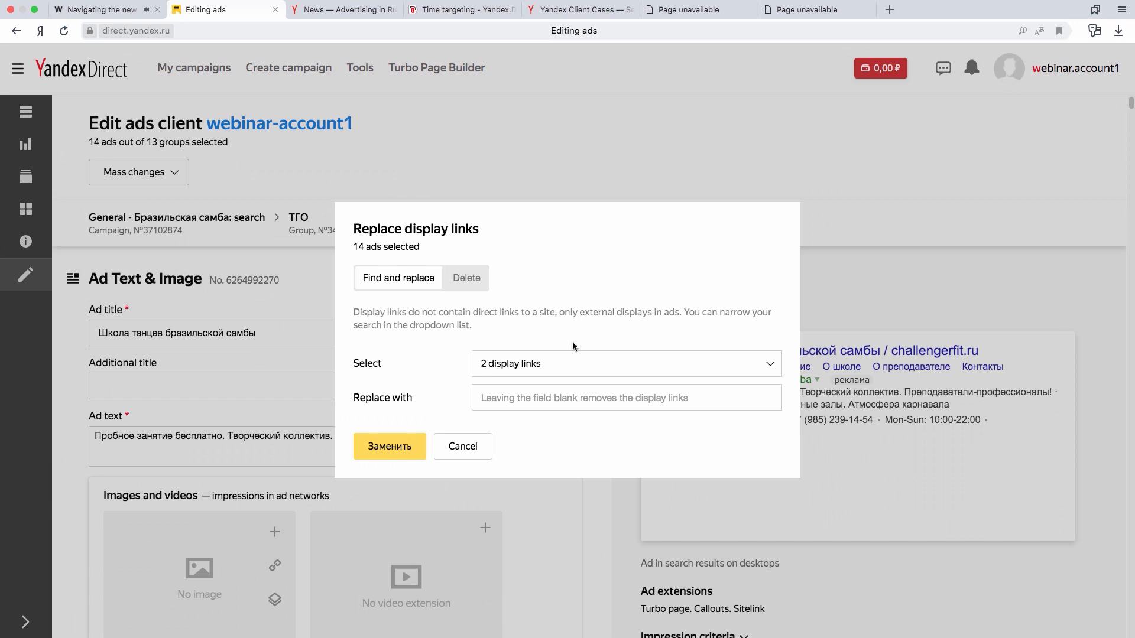
pyautogui.click(555, 370)
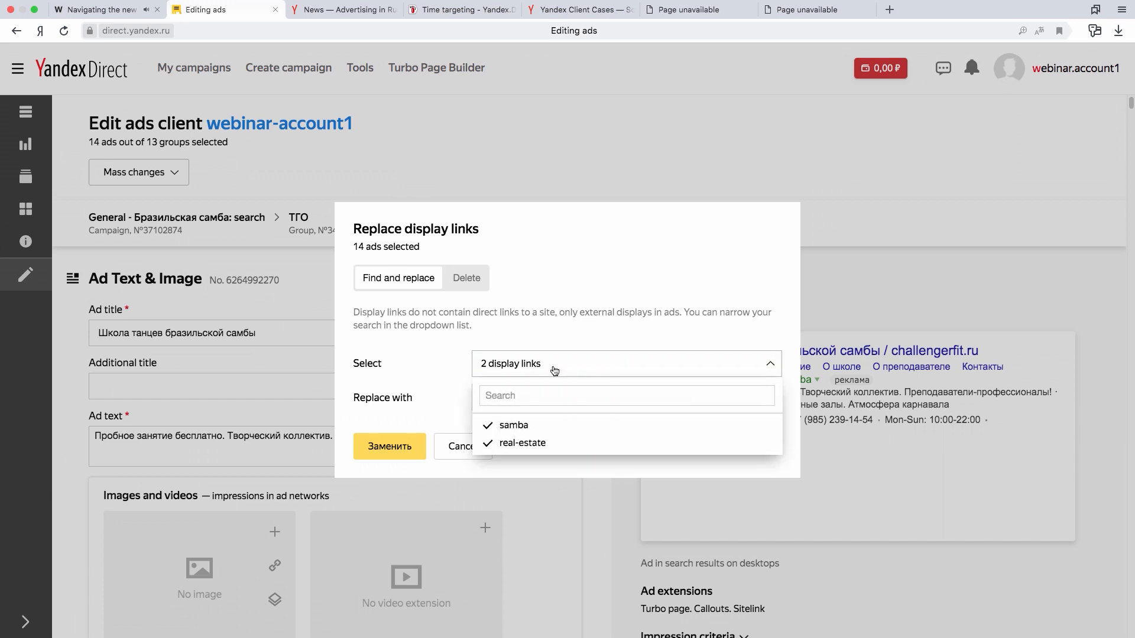
pyautogui.click(547, 424)
pyautogui.click(434, 410)
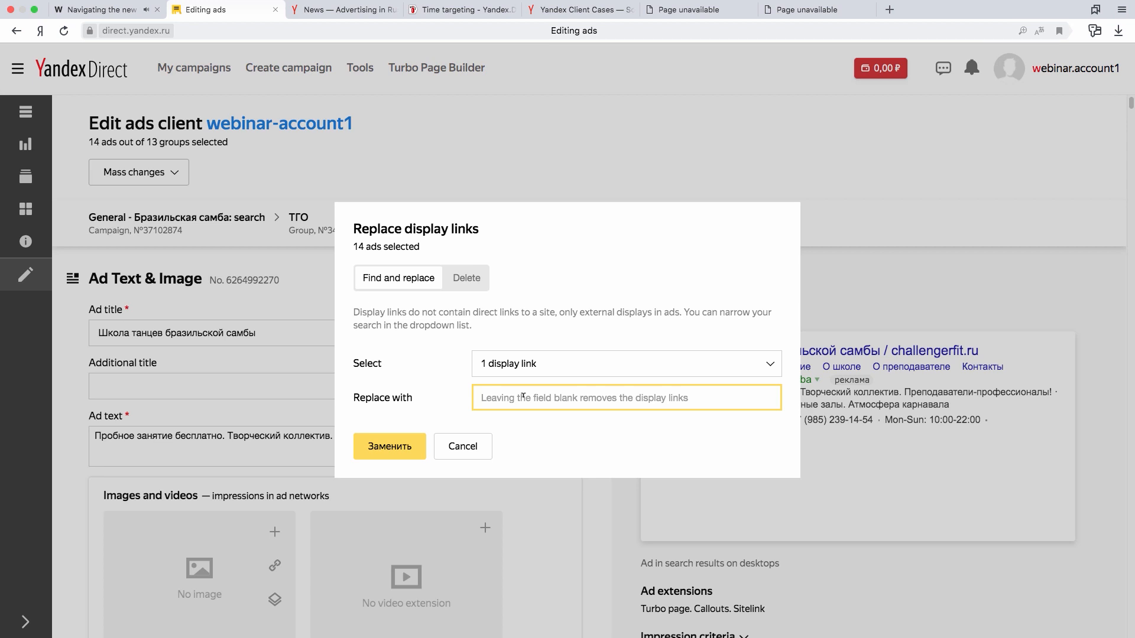
pyautogui.write('ку')
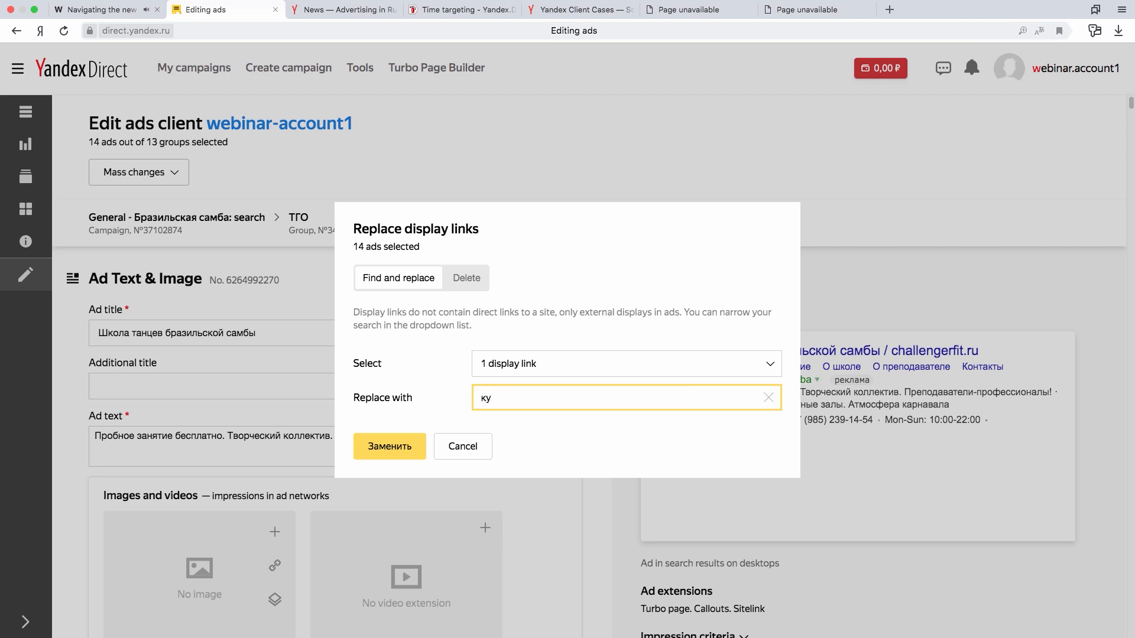
pyautogui.press('BackSpace')
pyautogui.press('BackSpace')
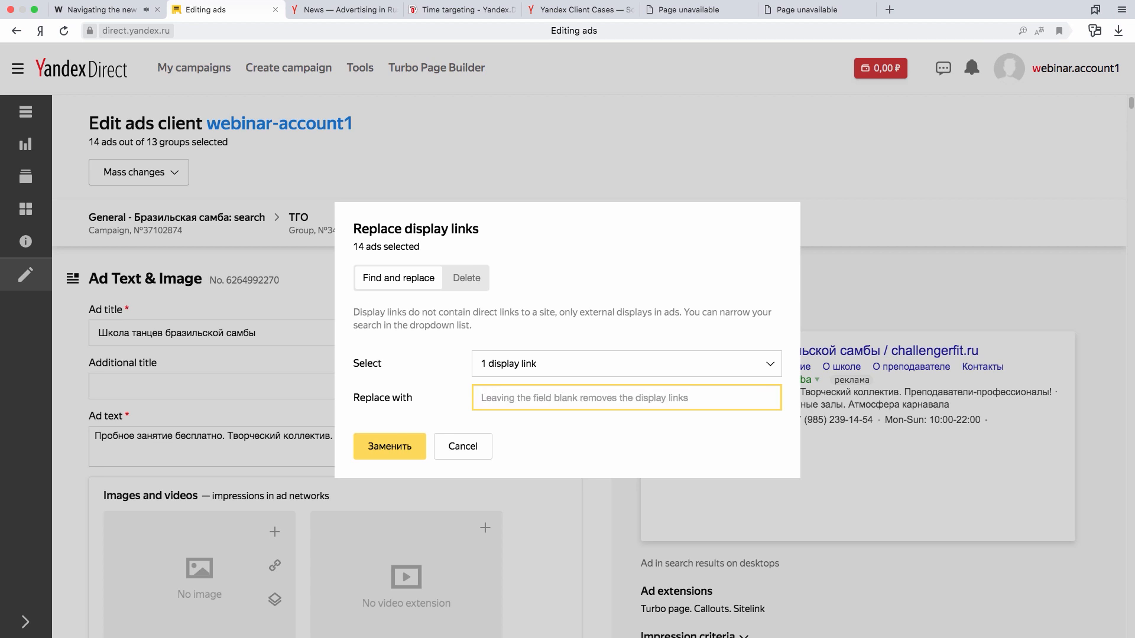
pyautogui.write('real-appa')
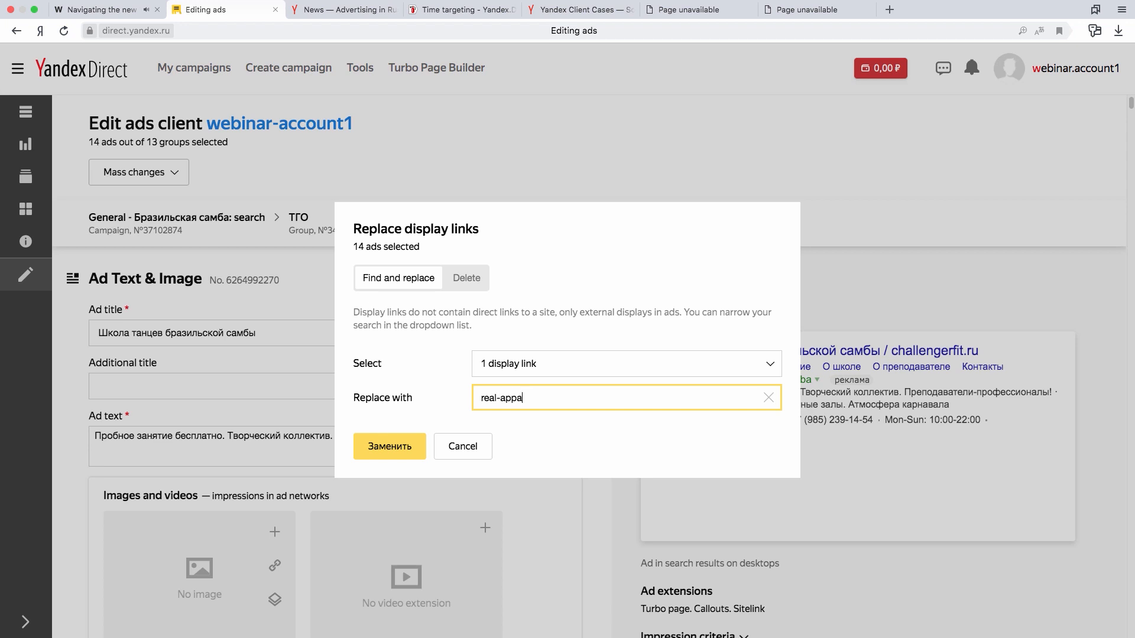
pyautogui.write('rtments')
pyautogui.press('BackSpace')
pyautogui.click(411, 449)
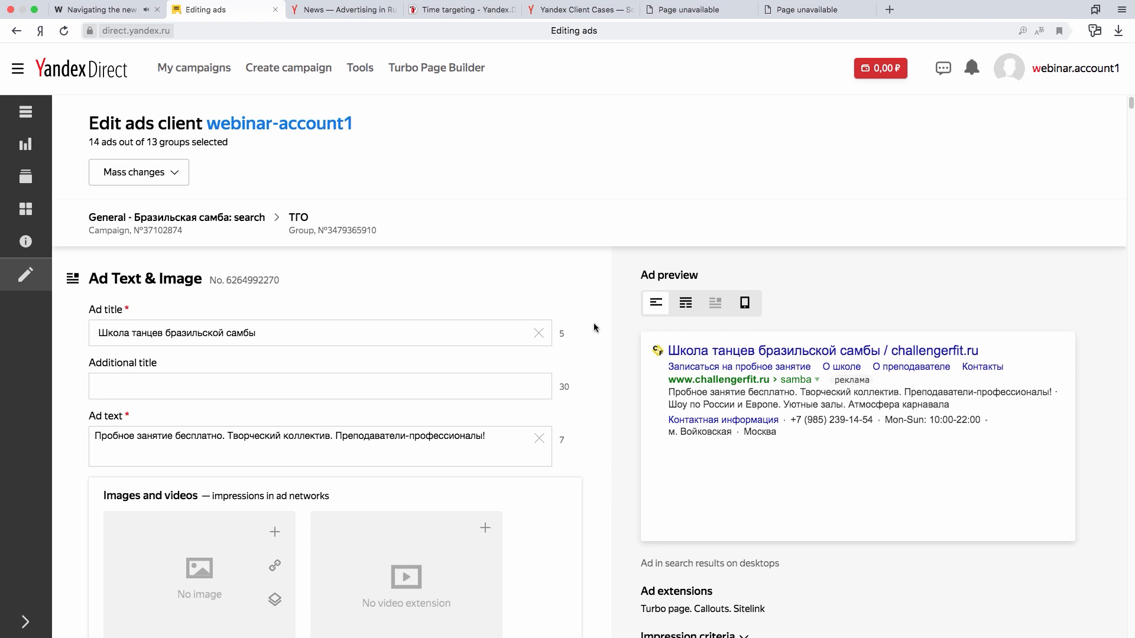
pyautogui.scroll(-3, 587, 322)
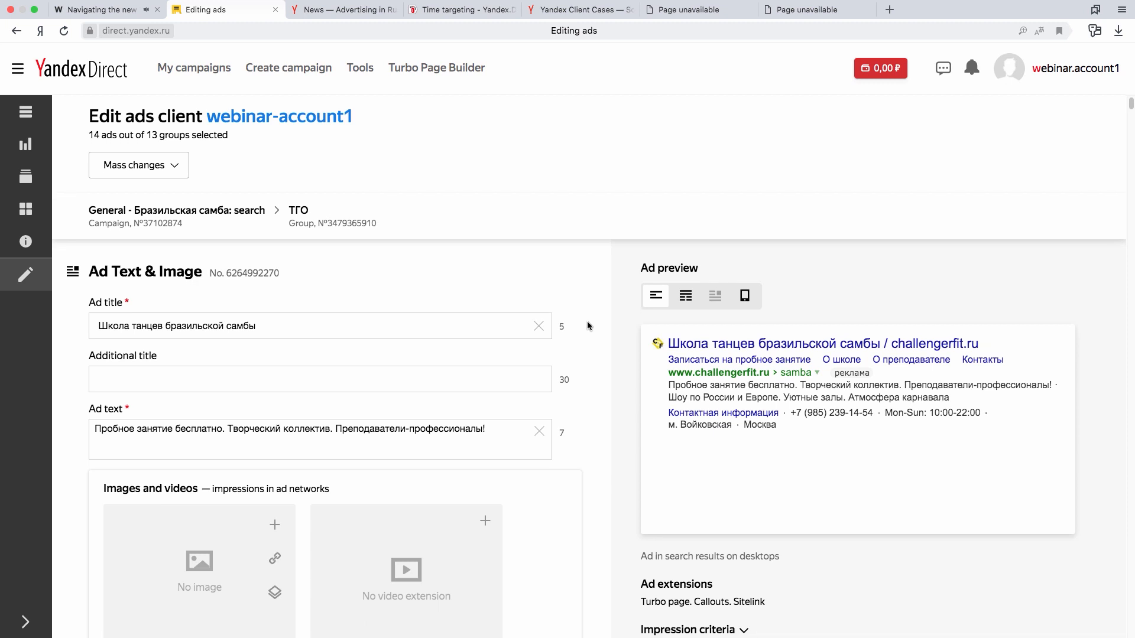
pyautogui.scroll(-5, 587, 320)
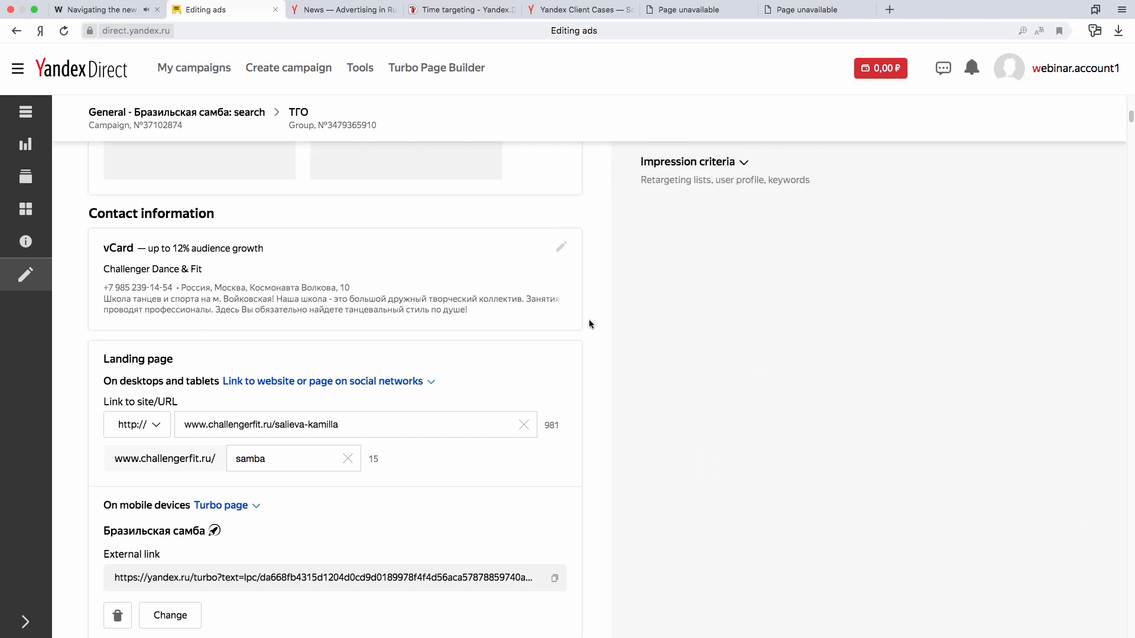
pyautogui.scroll(10, 588, 319)
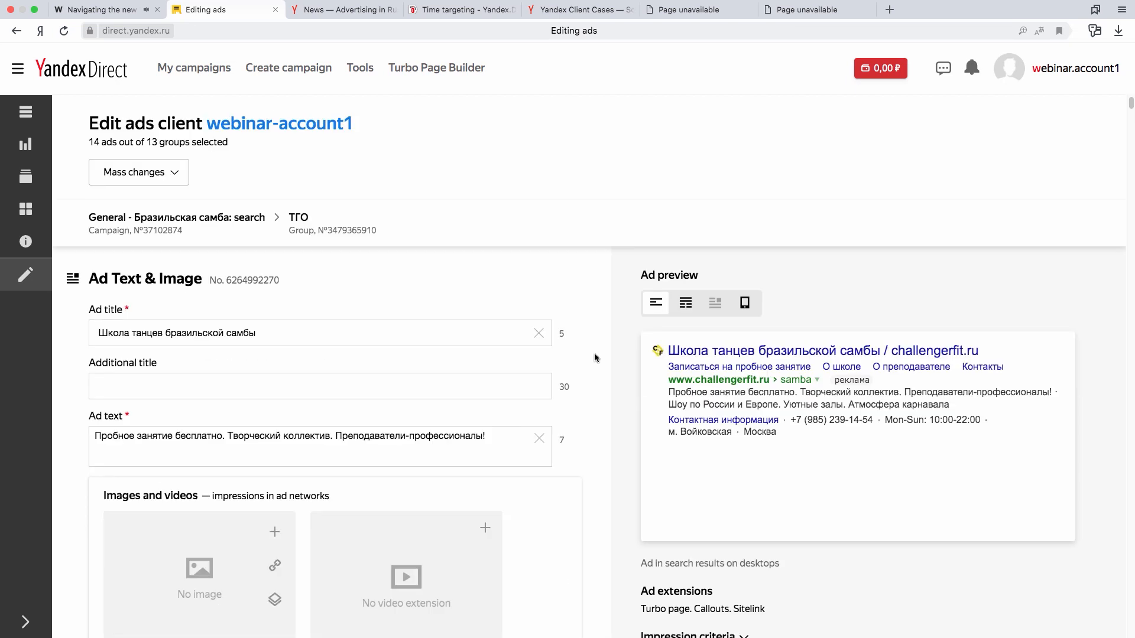
pyautogui.scroll(-2, 595, 360)
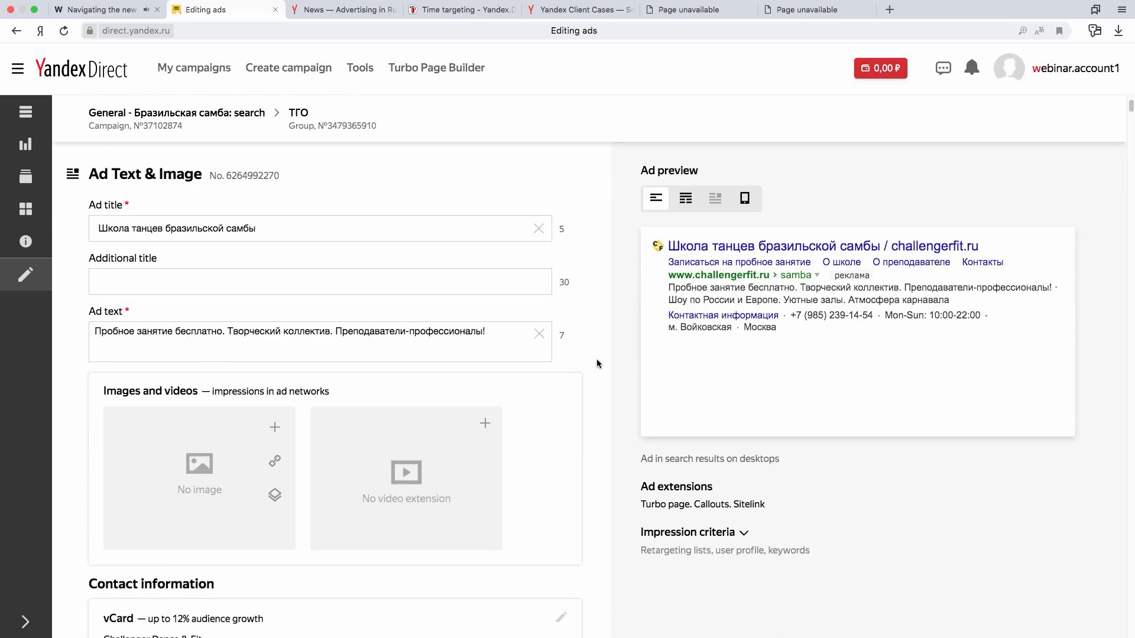
pyautogui.scroll(2, 597, 361)
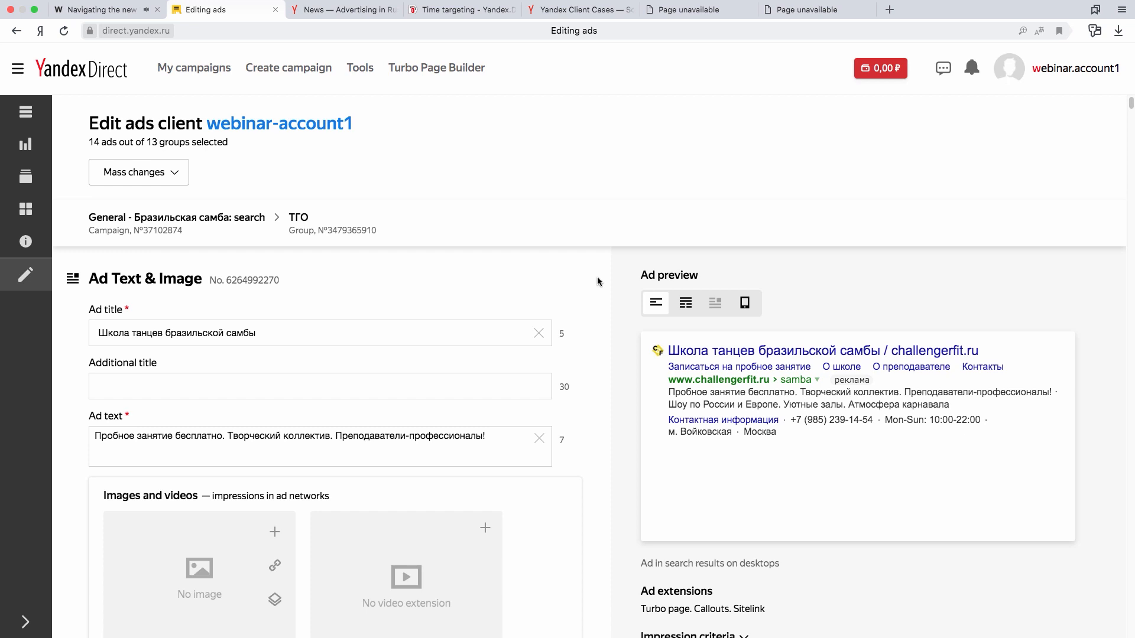
pyautogui.scroll(-10, 597, 279)
# - Open the mass change of images for the selected ads and choose the 1706x1280 gallery photo of the dancer in green feathers
pyautogui.click(176, 172)
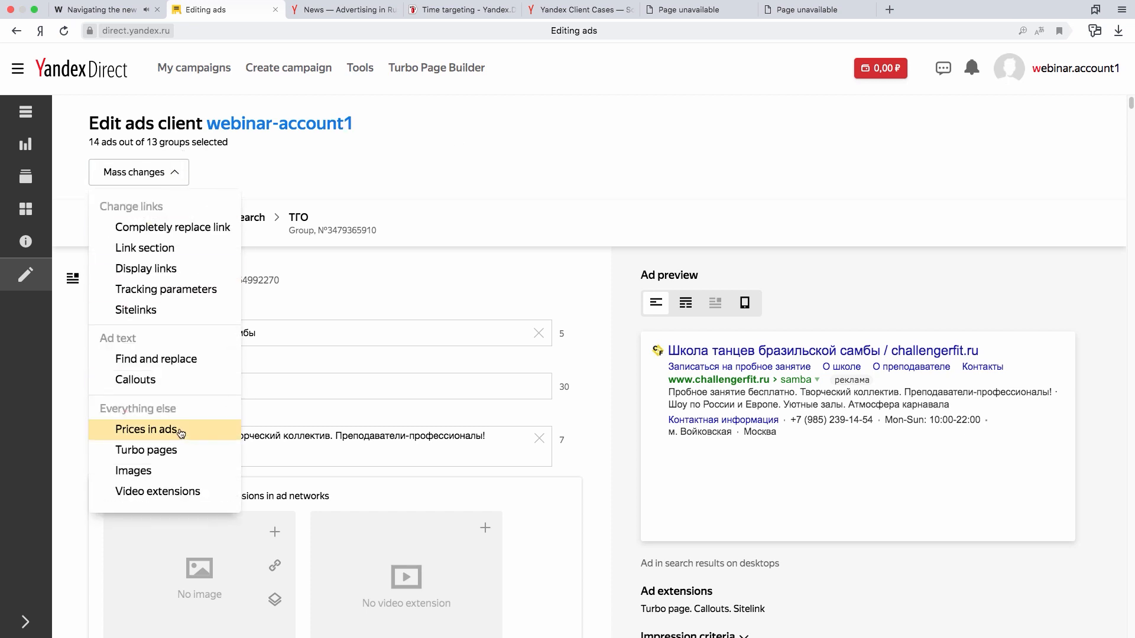
pyautogui.click(177, 472)
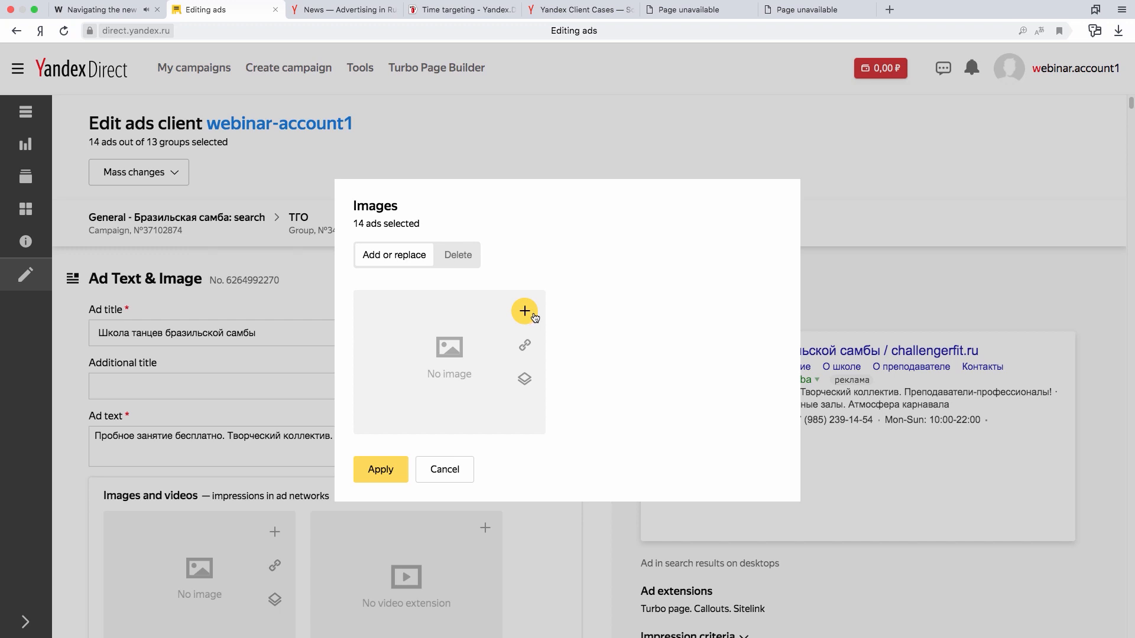
pyautogui.click(530, 345)
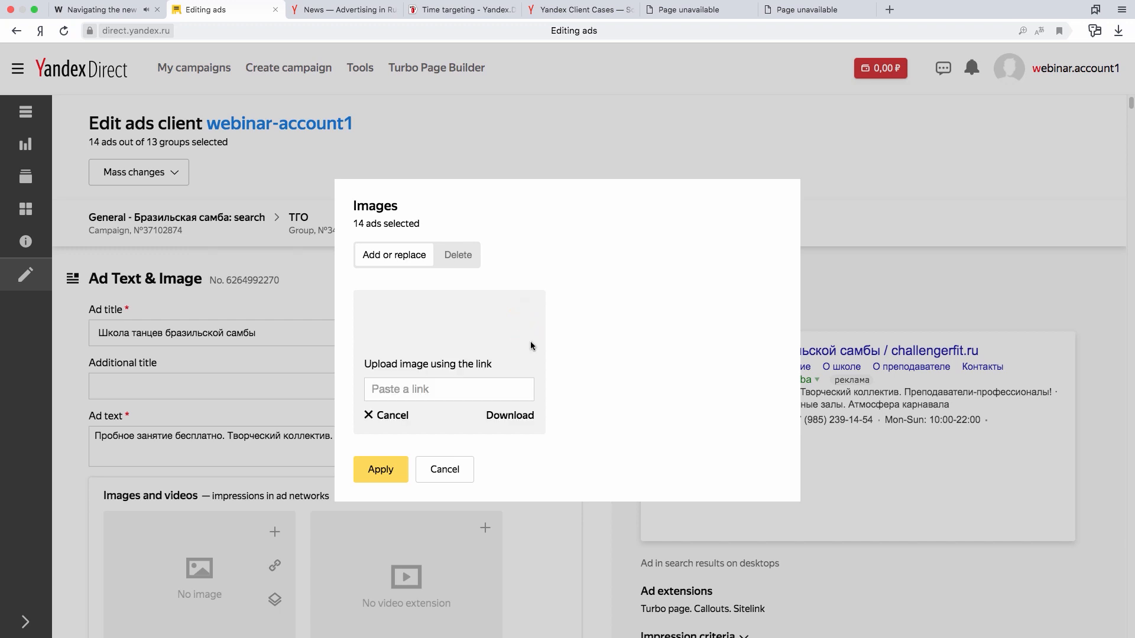
pyautogui.click(376, 417)
pyautogui.click(524, 379)
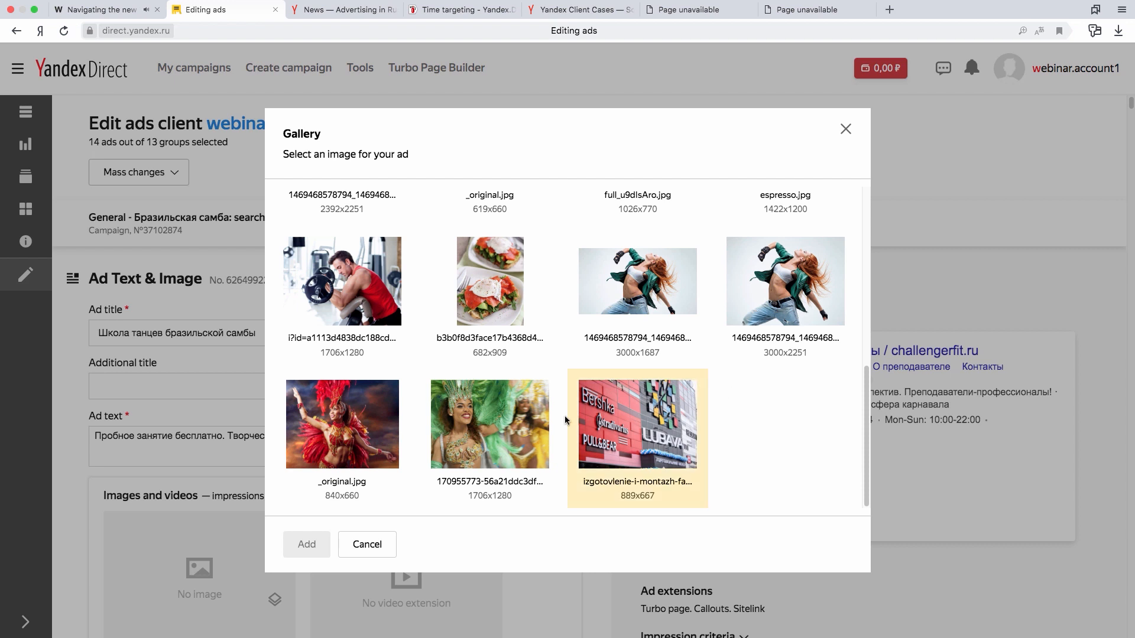
pyautogui.click(498, 427)
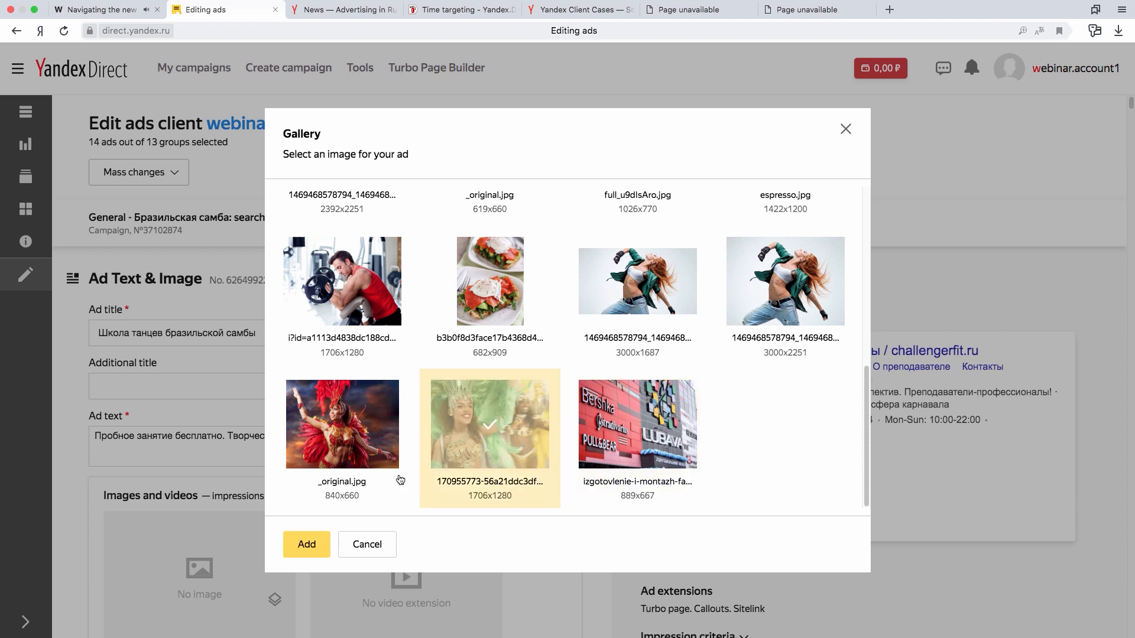
pyautogui.click(307, 545)
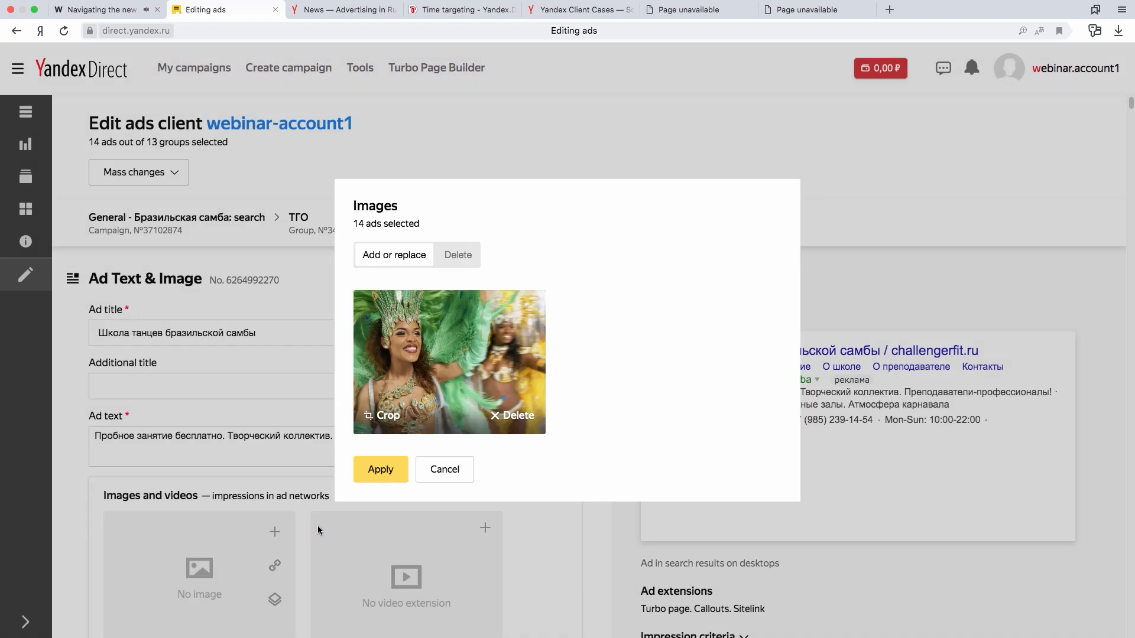
# - Try to crop the chosen image to a narrower area, and cancel the mass image change
pyautogui.click(387, 415)
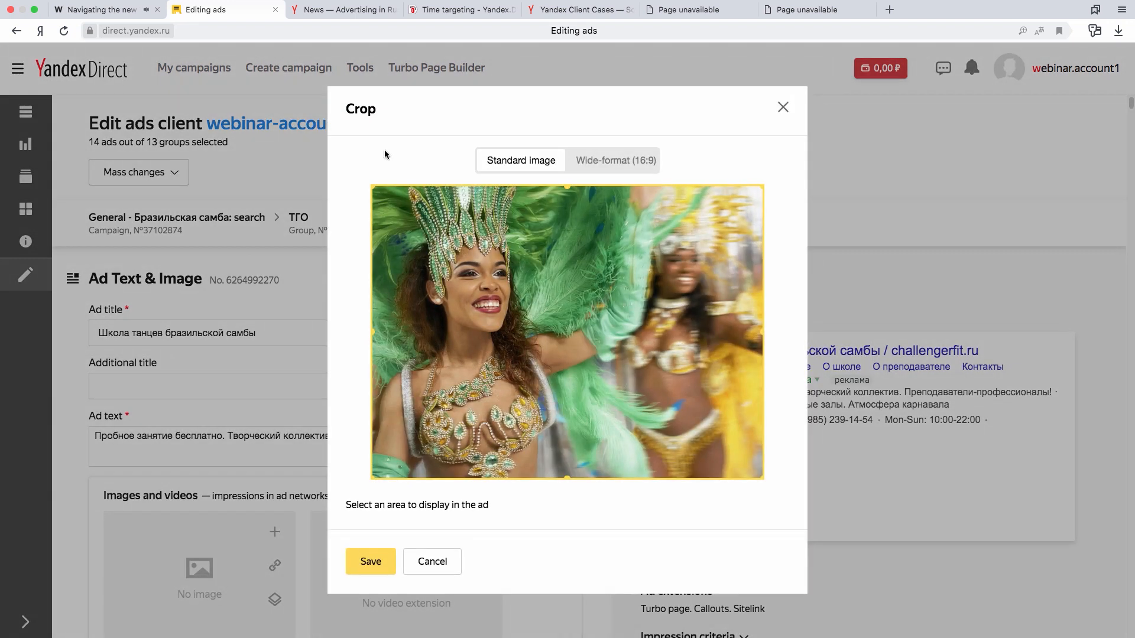
pyautogui.moveTo(372, 186)
pyautogui.mouseDown()
pyautogui.moveTo(410, 189)
pyautogui.moveTo(358, 183)
pyautogui.mouseUp()
pyautogui.moveTo(766, 184); pyautogui.dragTo(639, 185)
pyautogui.click(371, 562)
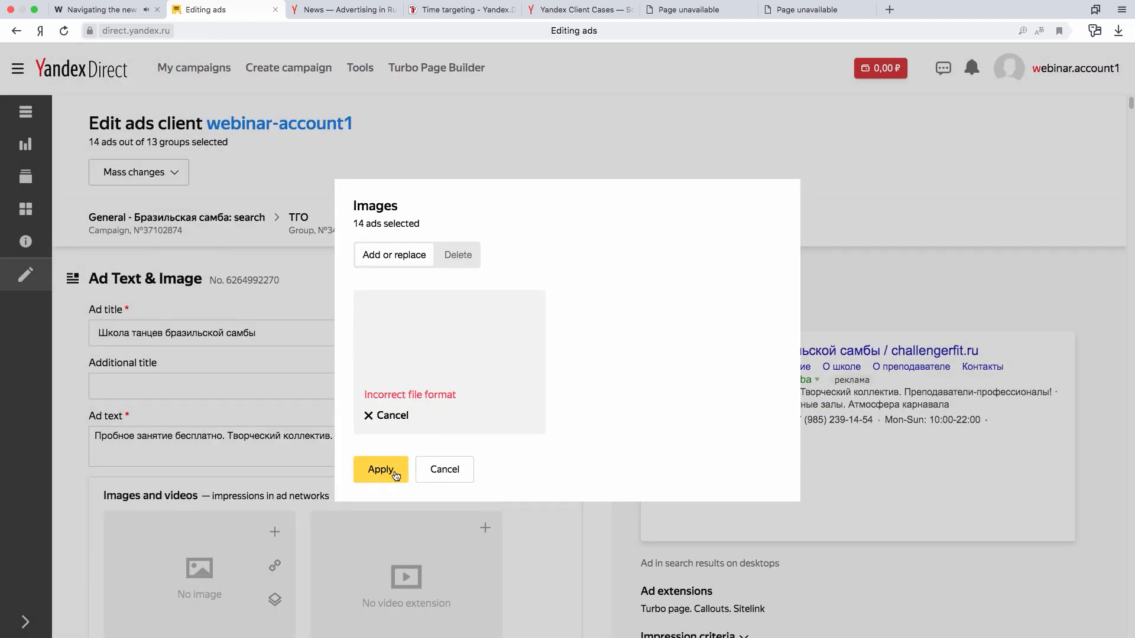
pyautogui.click(373, 419)
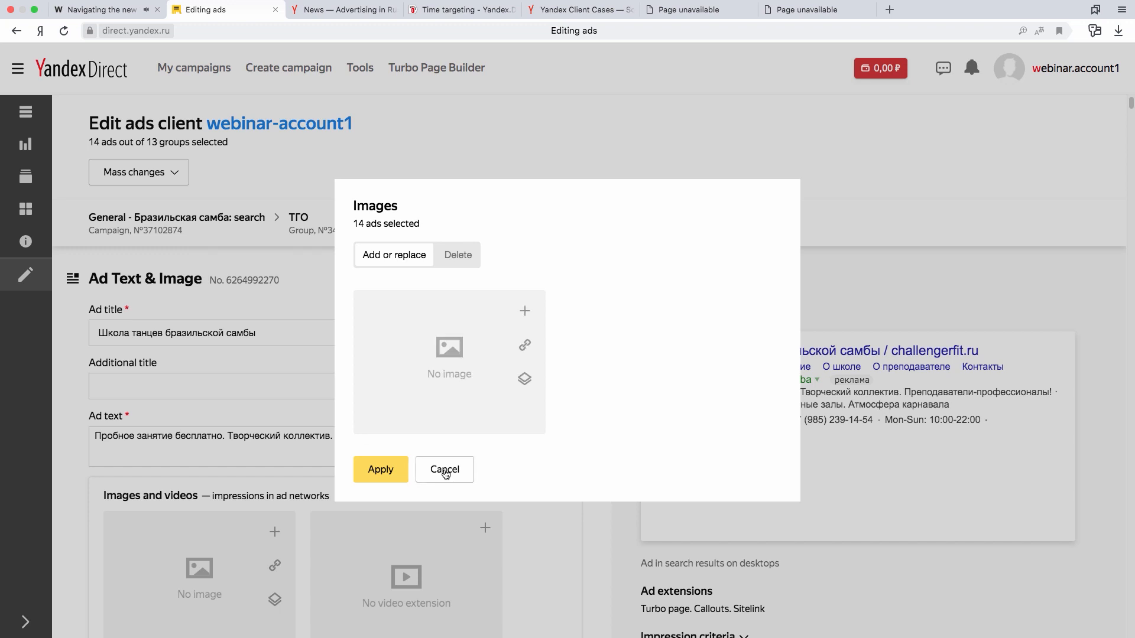
pyautogui.click(445, 473)
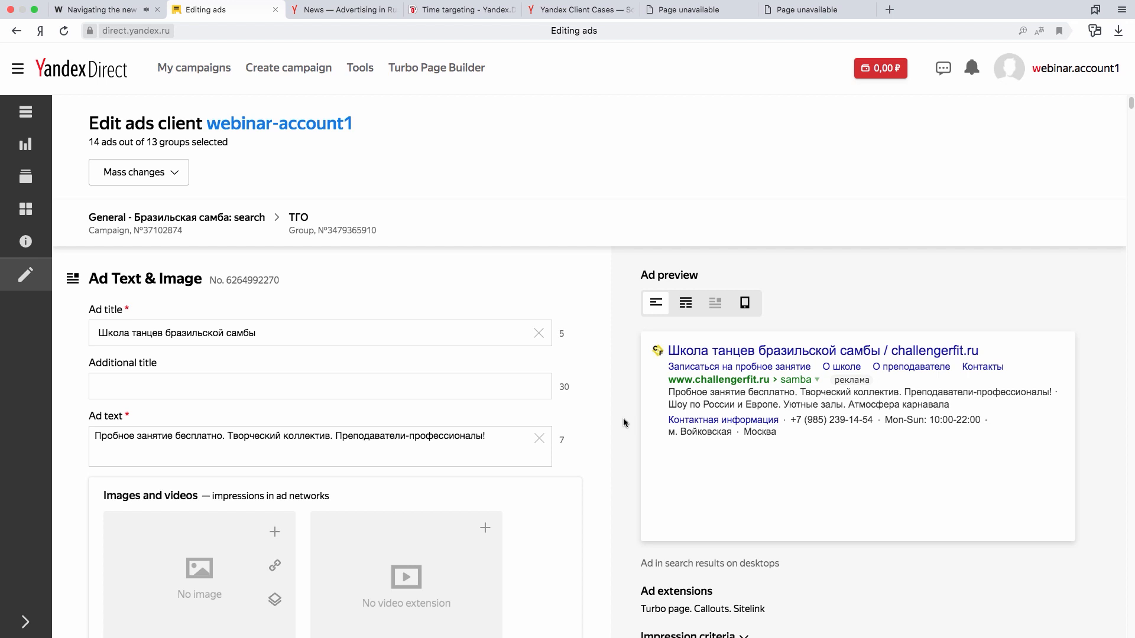
# - Save the edits made to the selected ads
pyautogui.scroll(-1, 844, 448)
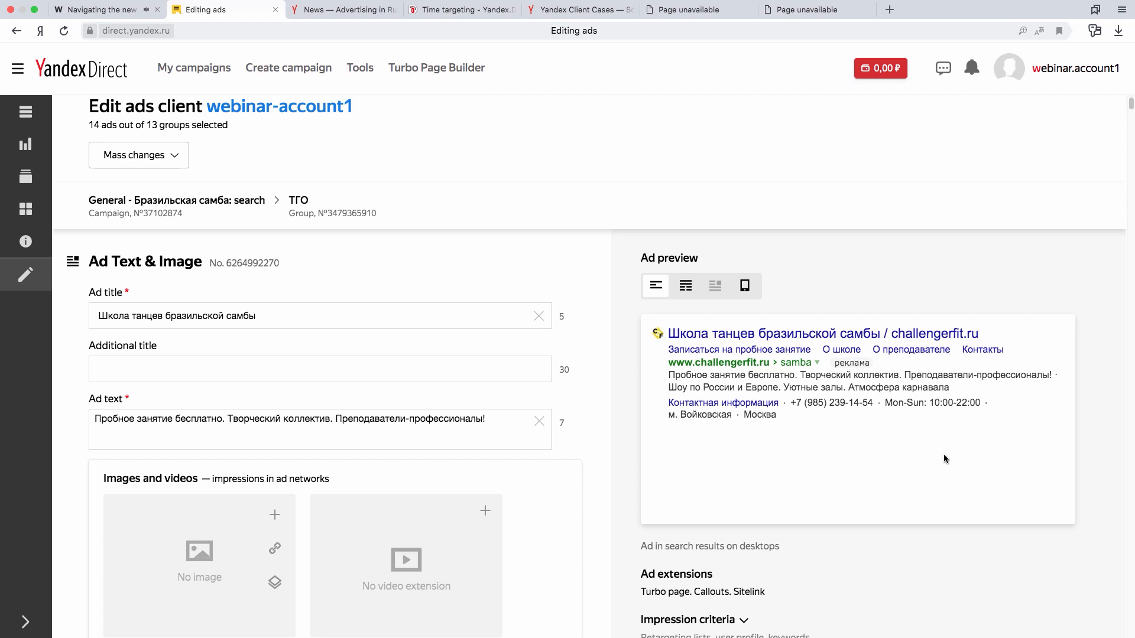
pyautogui.scroll(-15, 943, 458)
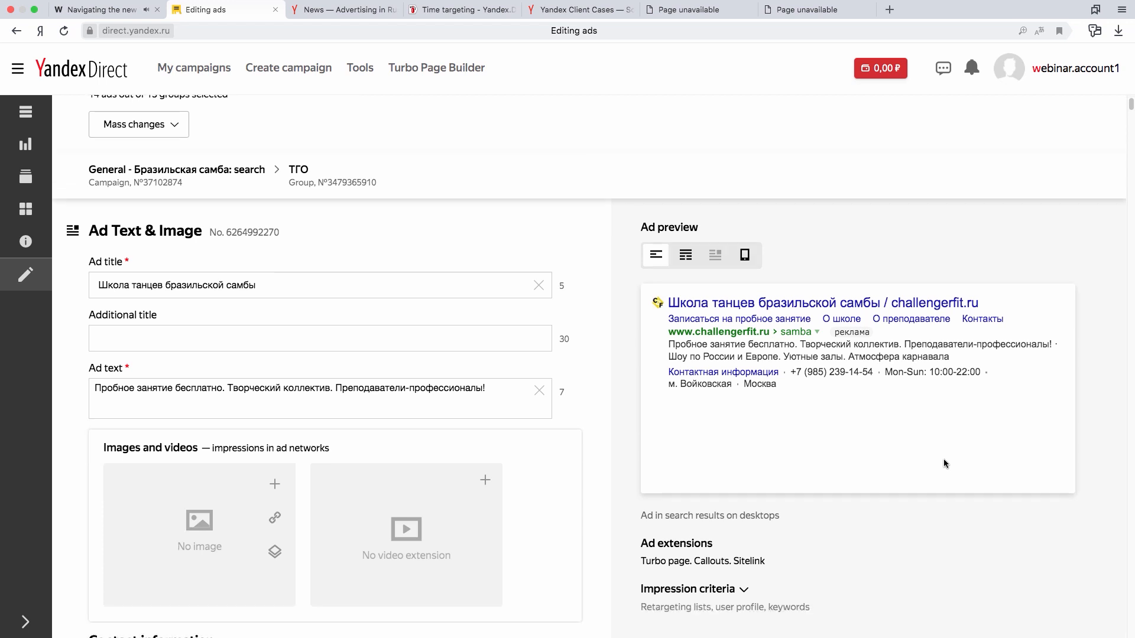
pyautogui.scroll(-20, 943, 458)
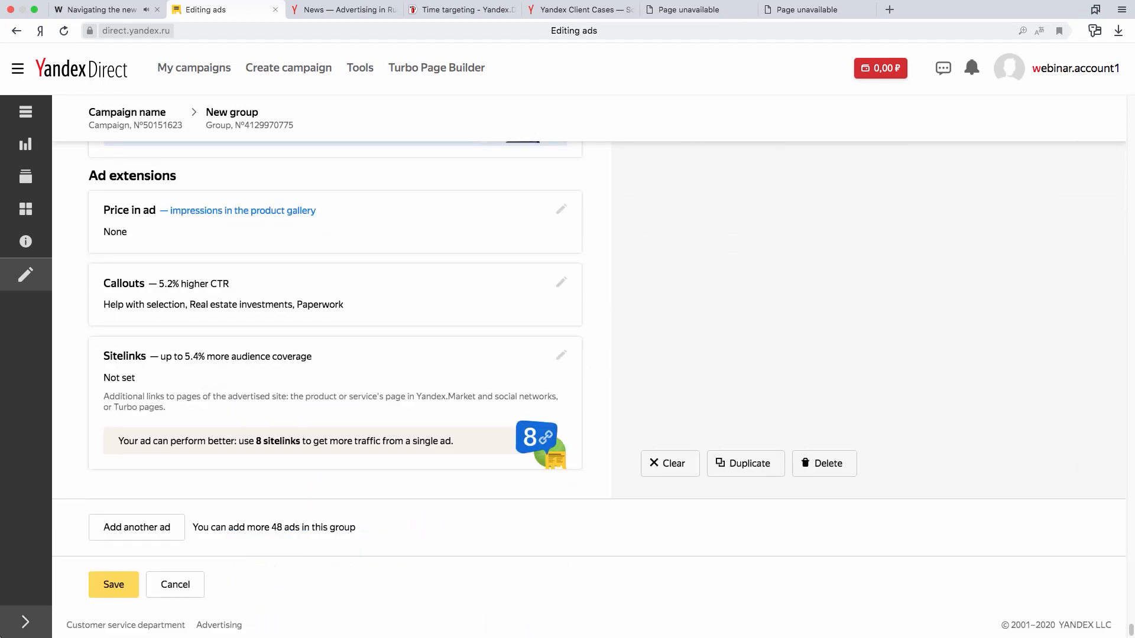
pyautogui.click(105, 591)
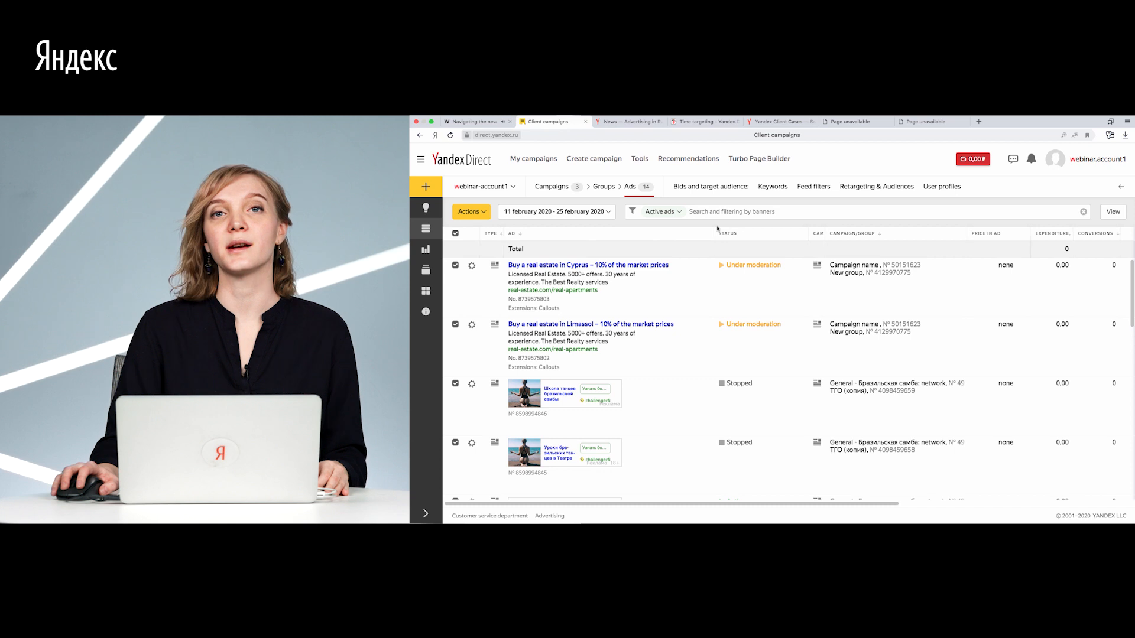
# - Show the keywords and select "купить недвижимость +на лимассоле", "купить квартиру +на лимассоле" and "купить дом +на лимассоле"
pyautogui.click(772, 187)
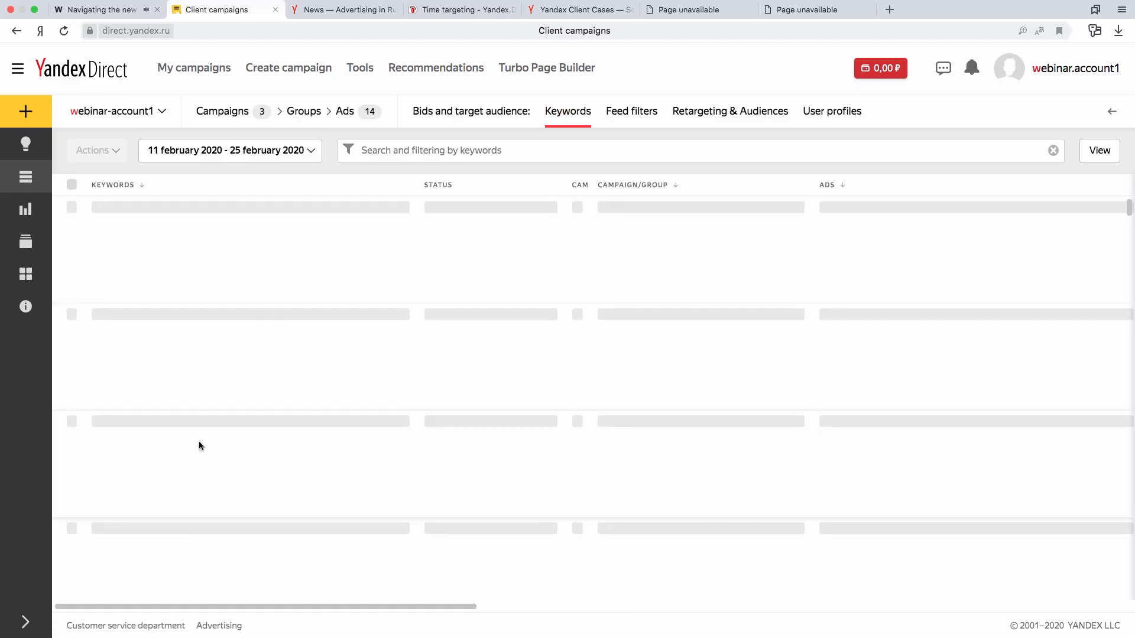
pyautogui.click(72, 341)
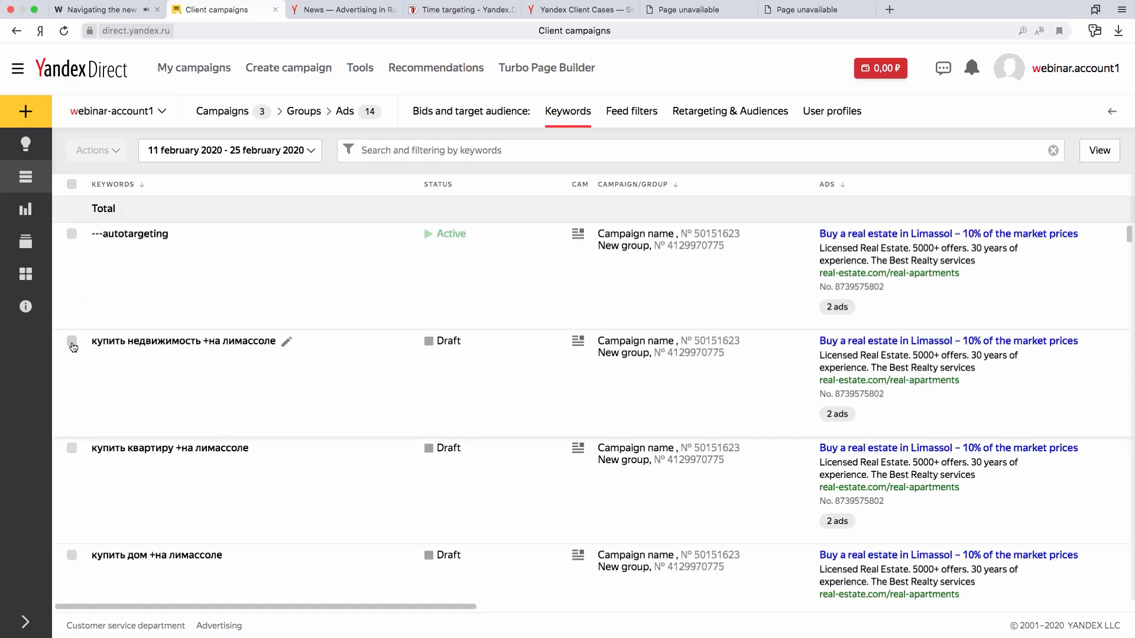
pyautogui.click(72, 448)
pyautogui.click(72, 555)
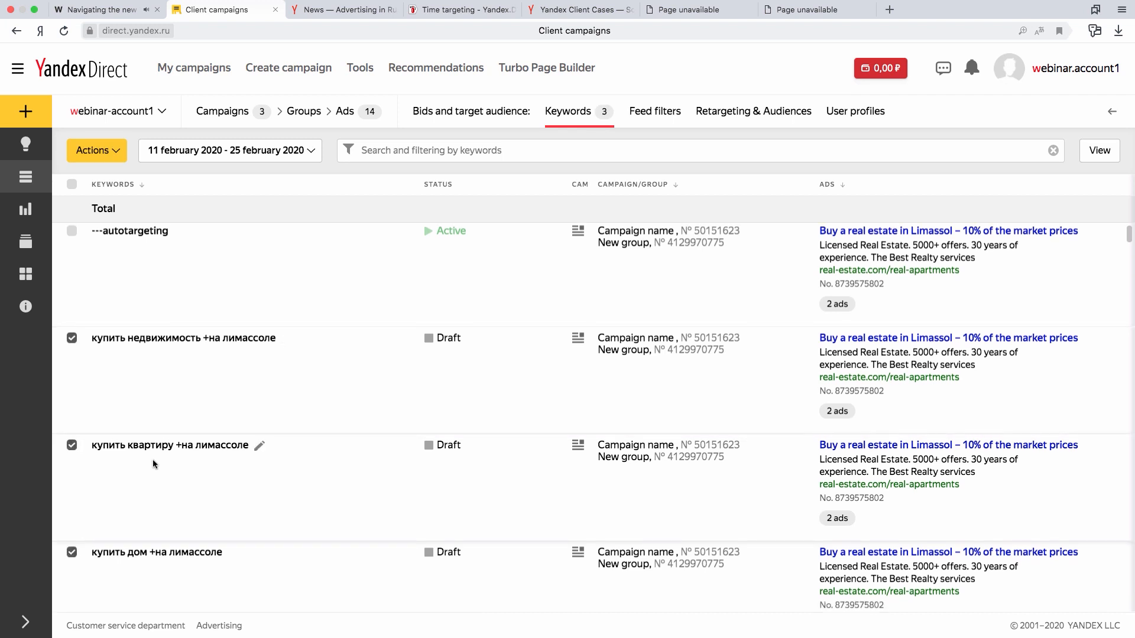
# - Use the Bid Wizard on the selected keywords to raise search bids by 50% of the cost, excluding ad networks, and apply the bids
pyautogui.click(95, 152)
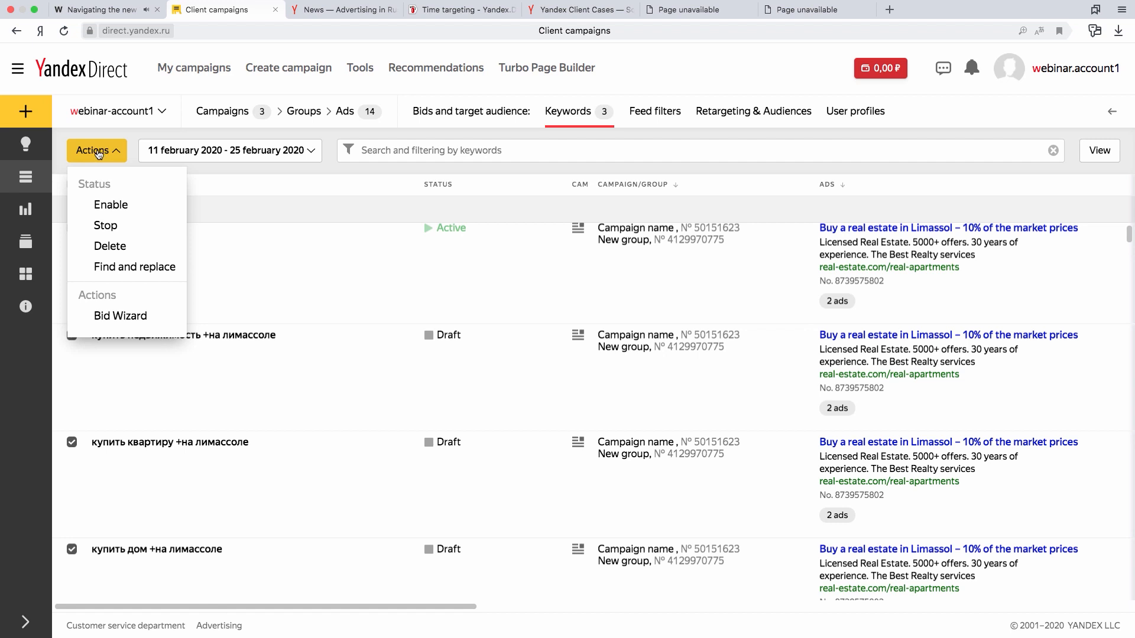
pyautogui.click(122, 317)
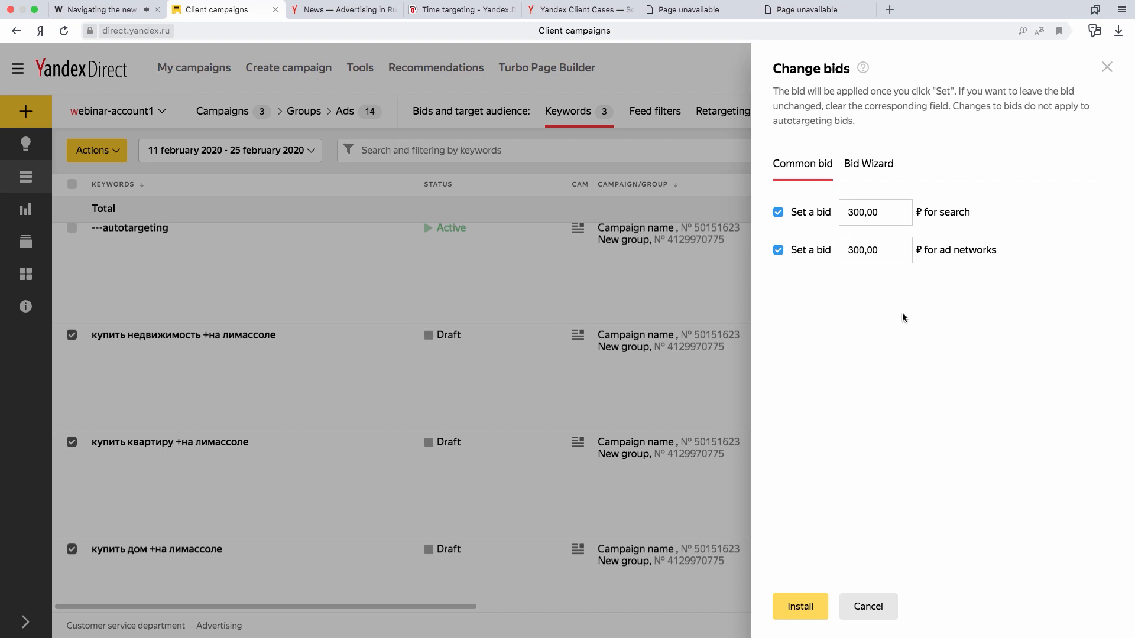
pyautogui.click(872, 172)
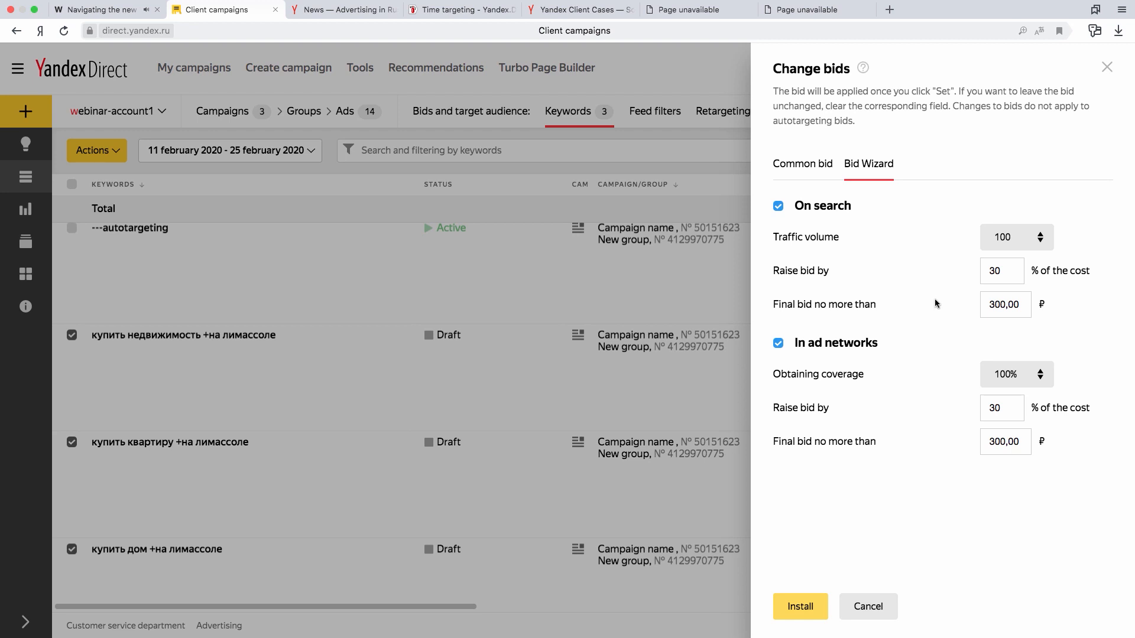
pyautogui.click(997, 267)
pyautogui.press('BackSpace')
pyautogui.write('5')
pyautogui.click(826, 350)
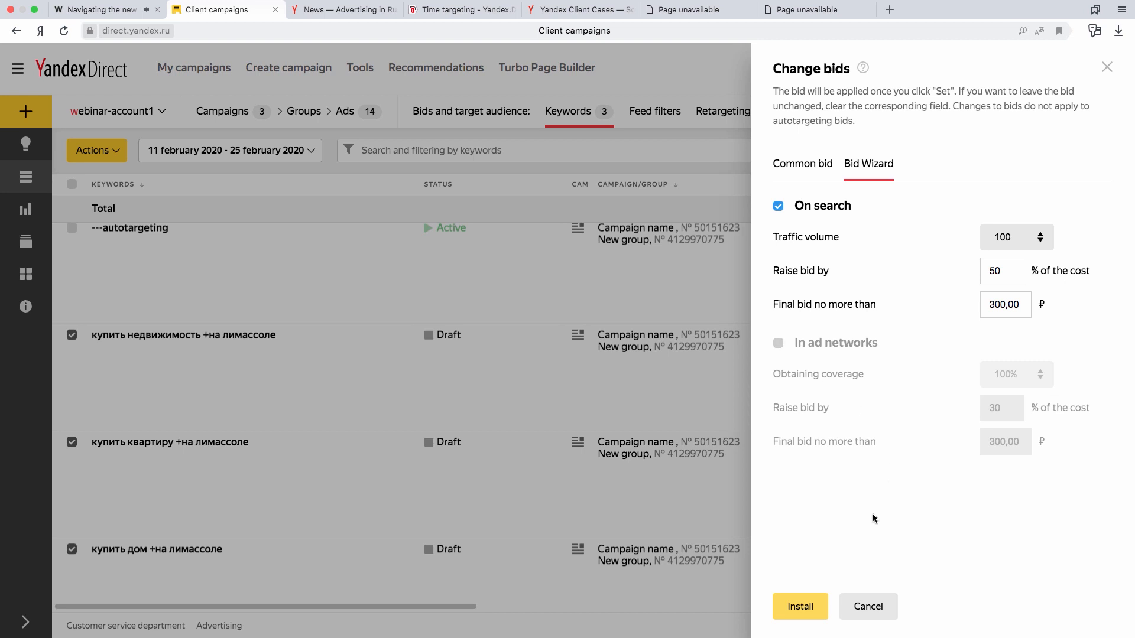
pyautogui.click(816, 599)
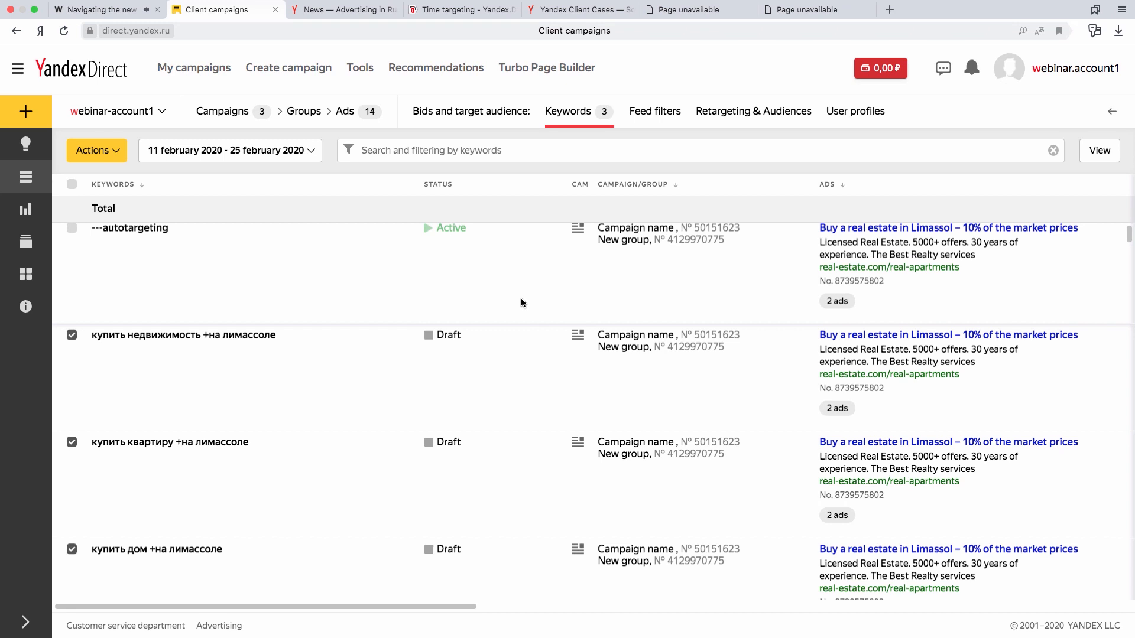
# - Return to the campaigns list, expand the navigation sidebar and look over the available report types
pyautogui.click(228, 114)
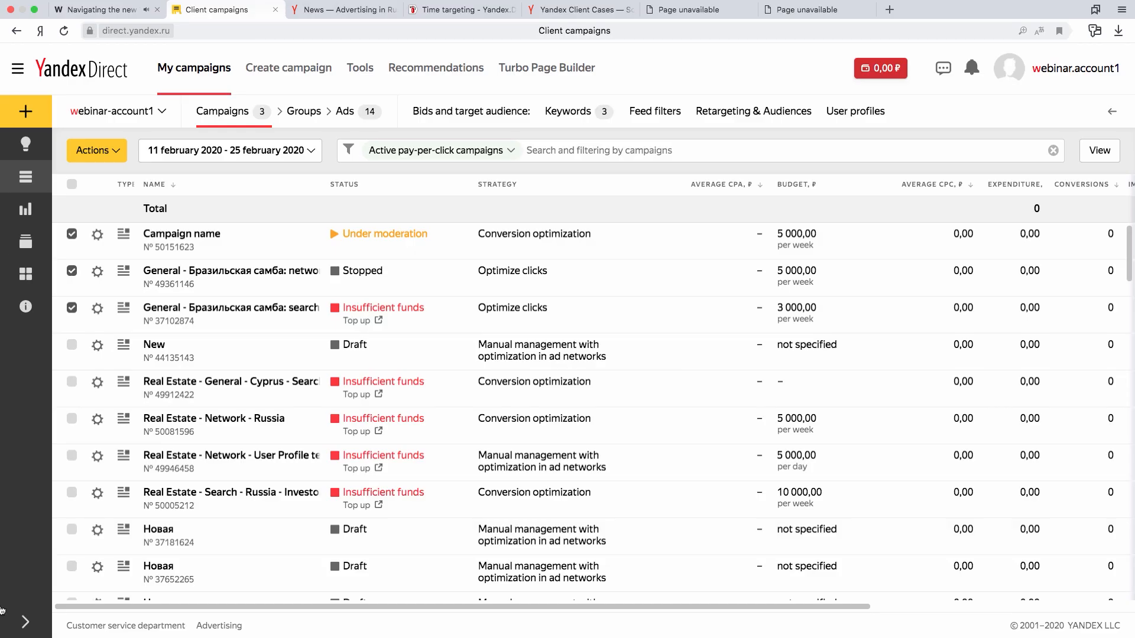
pyautogui.click(25, 621)
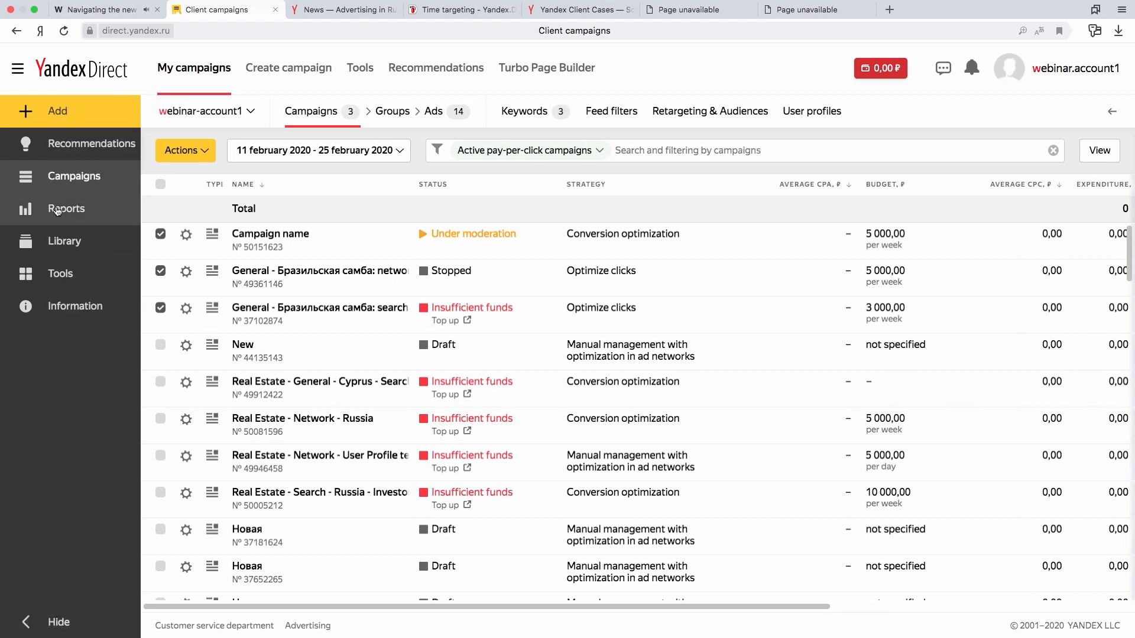
pyautogui.click(58, 214)
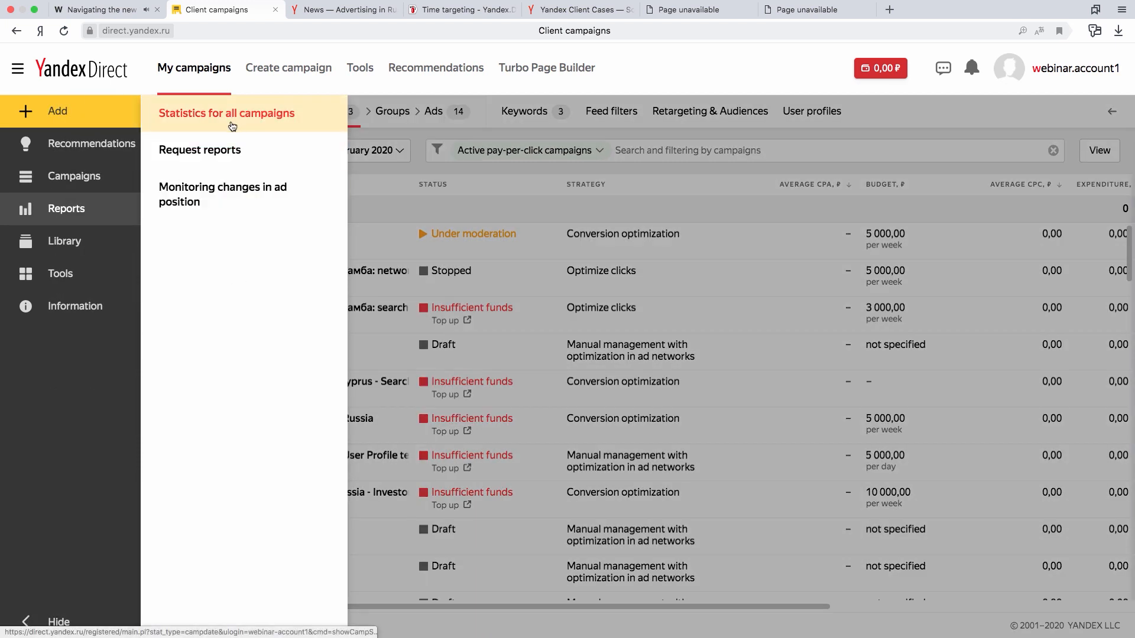
pyautogui.click(747, 253)
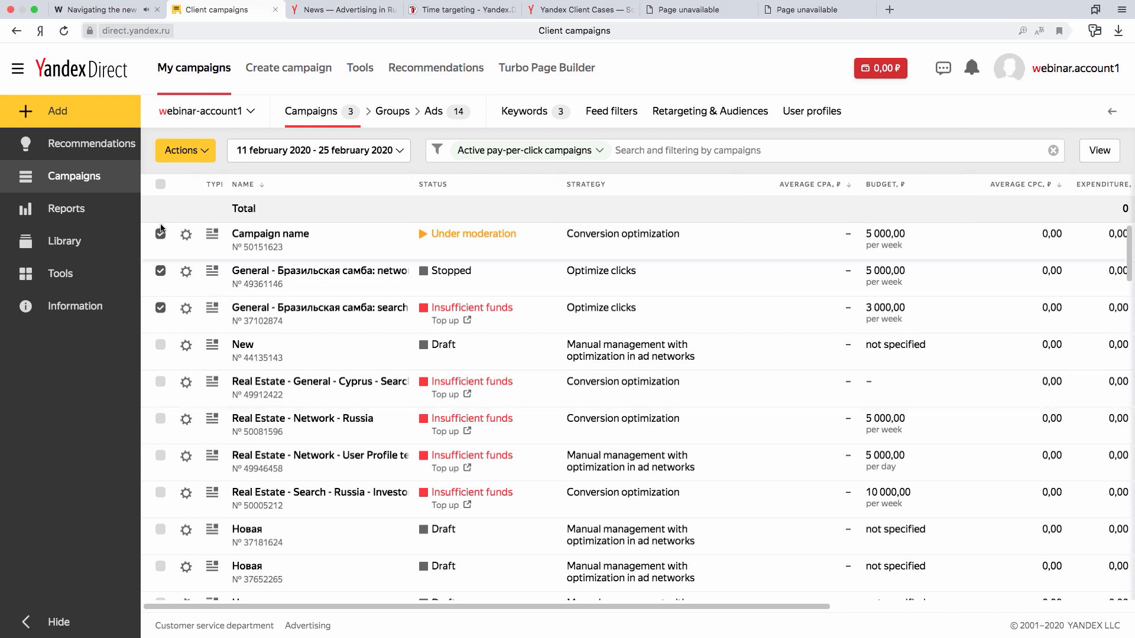
# - Open the Report Wizard for the selected campaigns and group the new report for the selected period
pyautogui.click(205, 154)
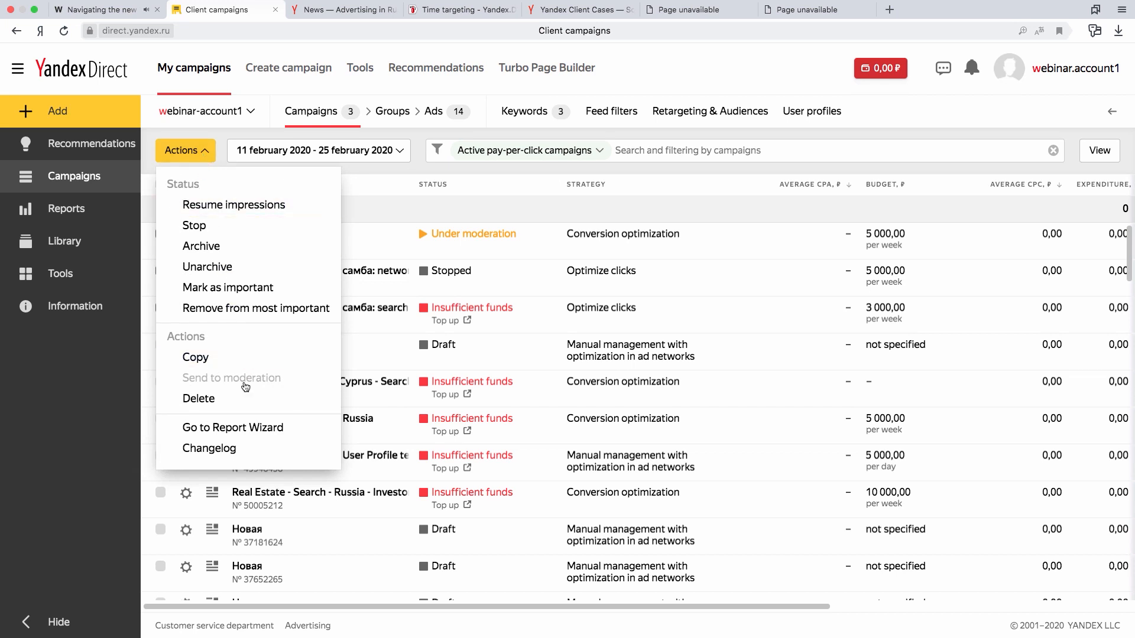
pyautogui.click(258, 434)
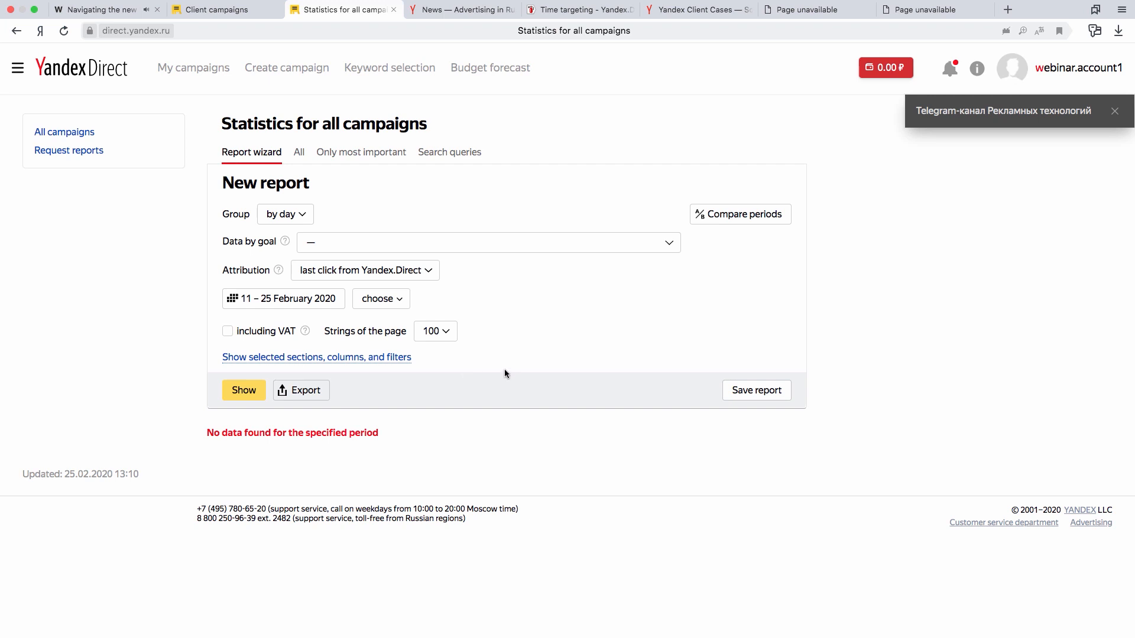
pyautogui.click(308, 218)
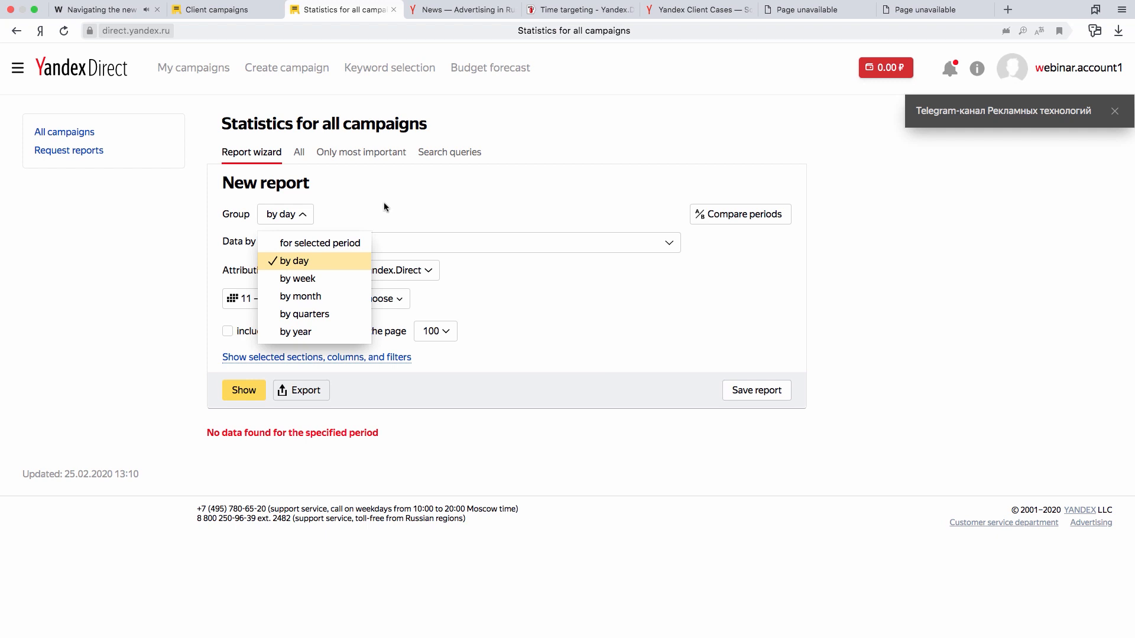
pyautogui.click(354, 244)
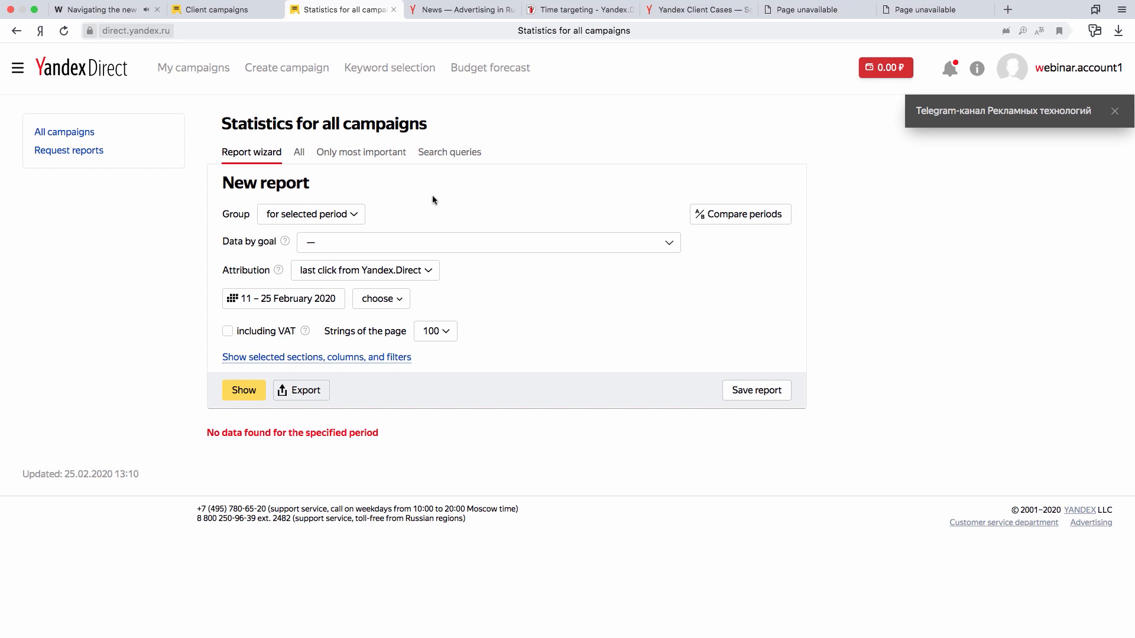
# - Select the priority goals "Отправка заявки из формы" and "Нажатие кнопки" as the report's goal data
pyautogui.click(421, 247)
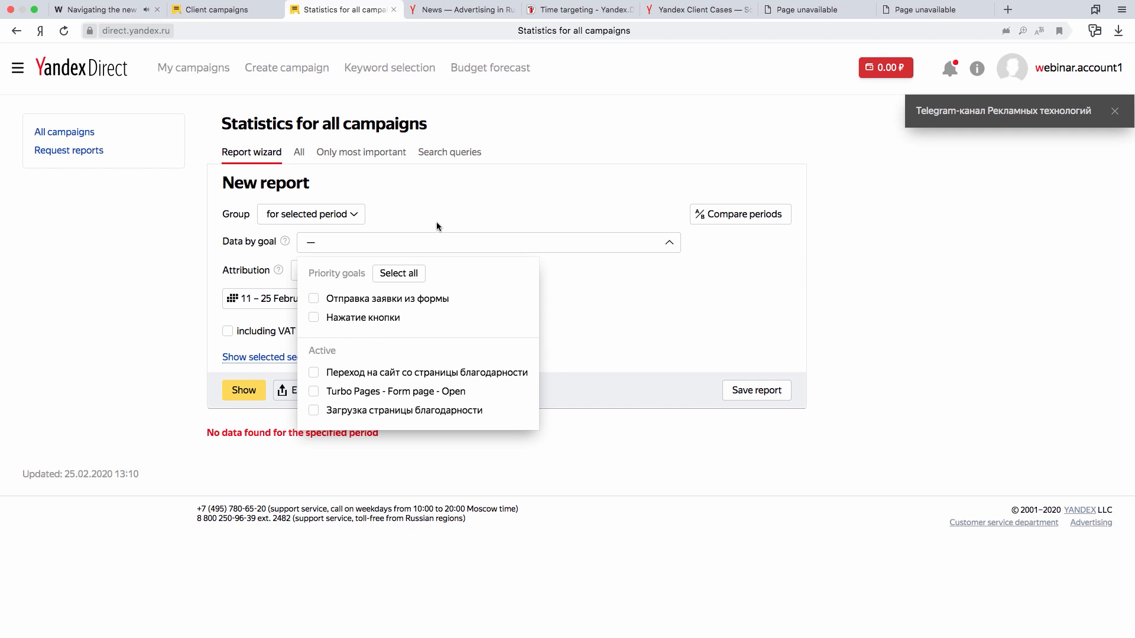
pyautogui.click(512, 192)
pyautogui.click(485, 239)
pyautogui.click(315, 301)
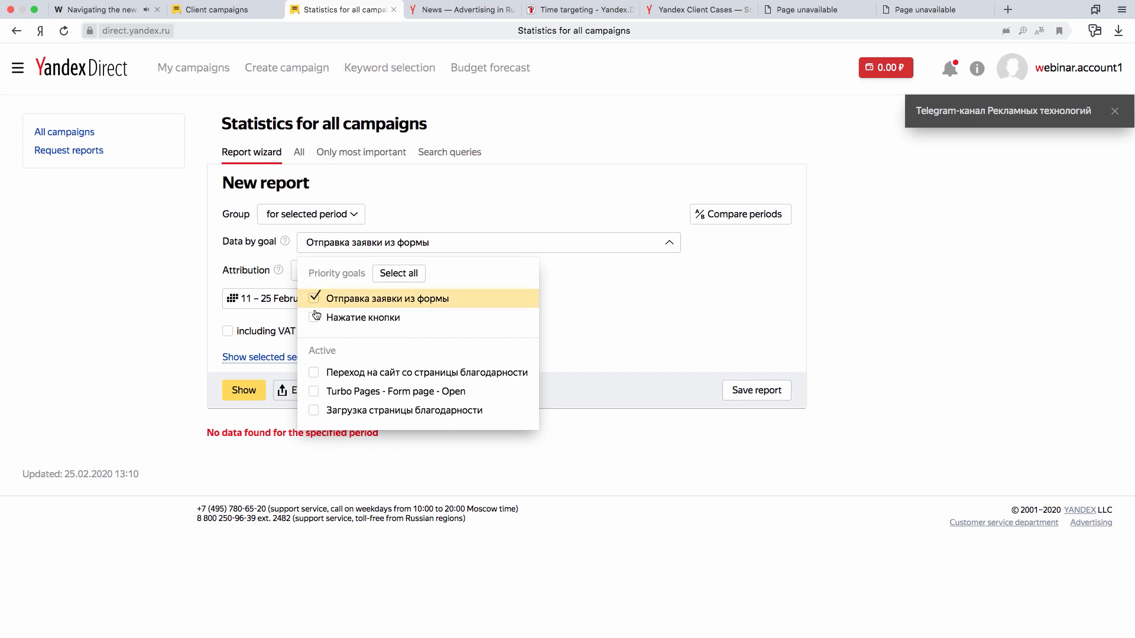
pyautogui.click(314, 317)
pyautogui.click(590, 296)
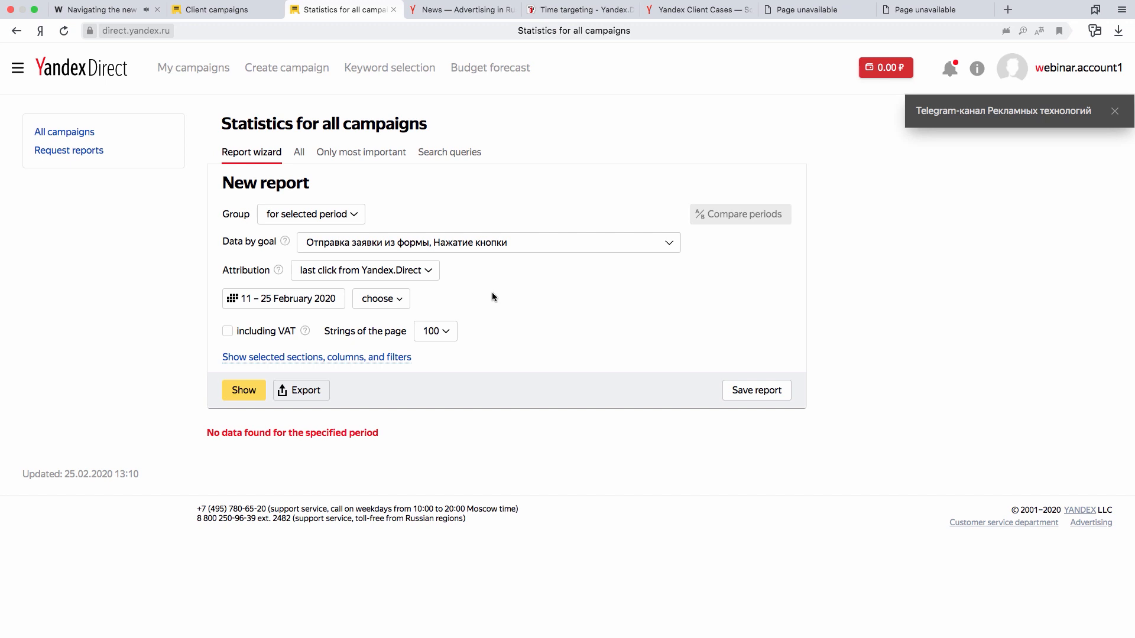
# - Set the report period to the single day 01.01.2019
pyautogui.click(304, 302)
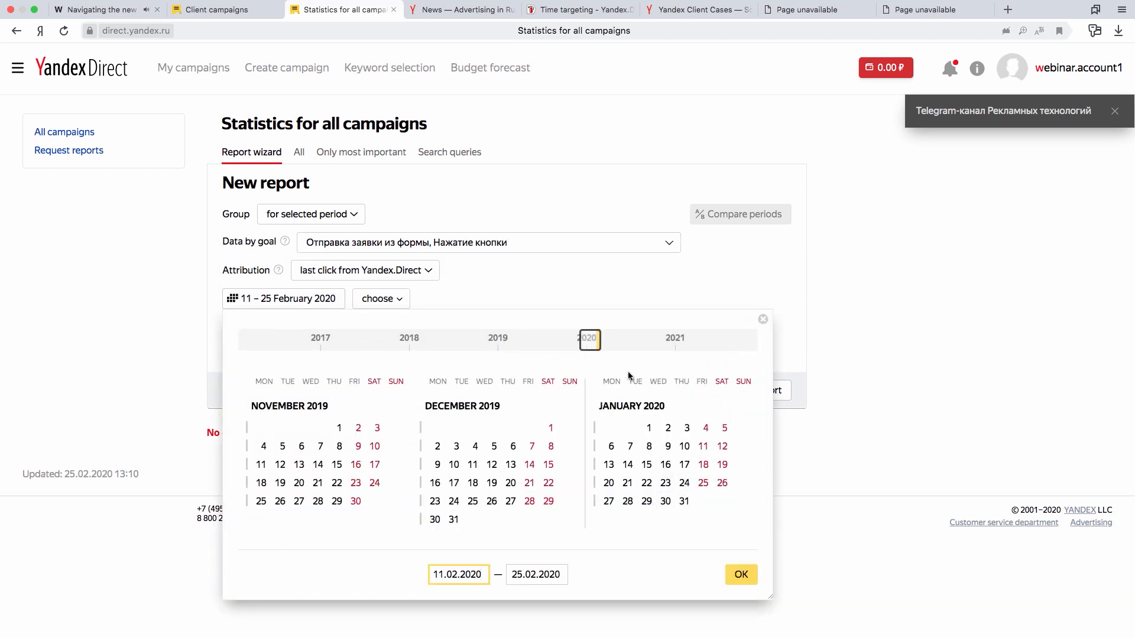
pyautogui.moveTo(582, 342); pyautogui.dragTo(495, 344)
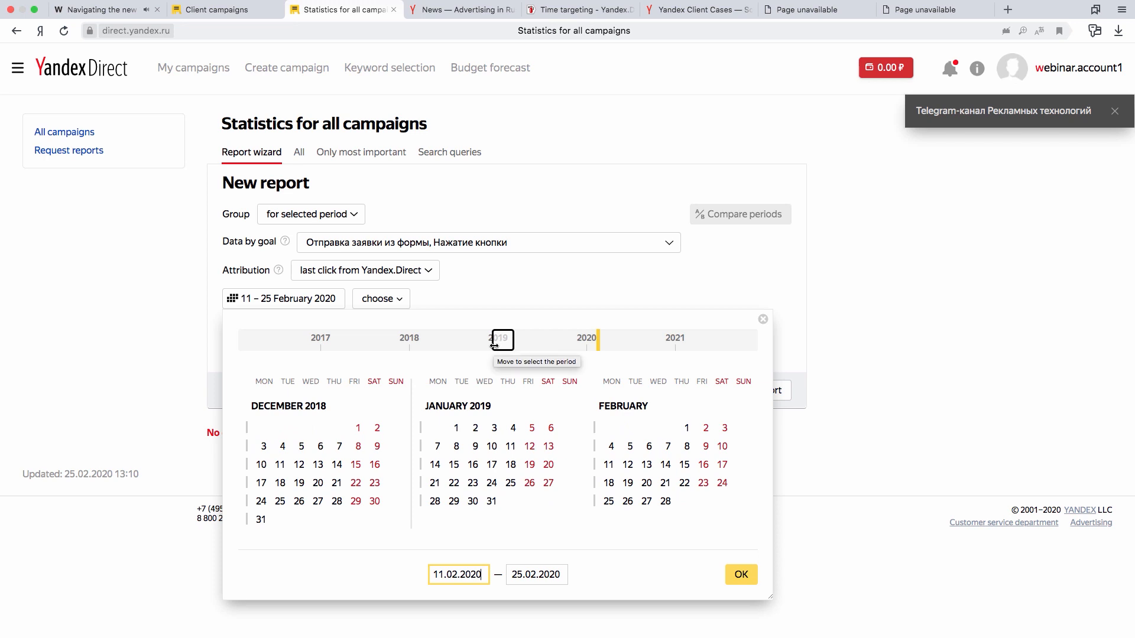
pyautogui.click(453, 428)
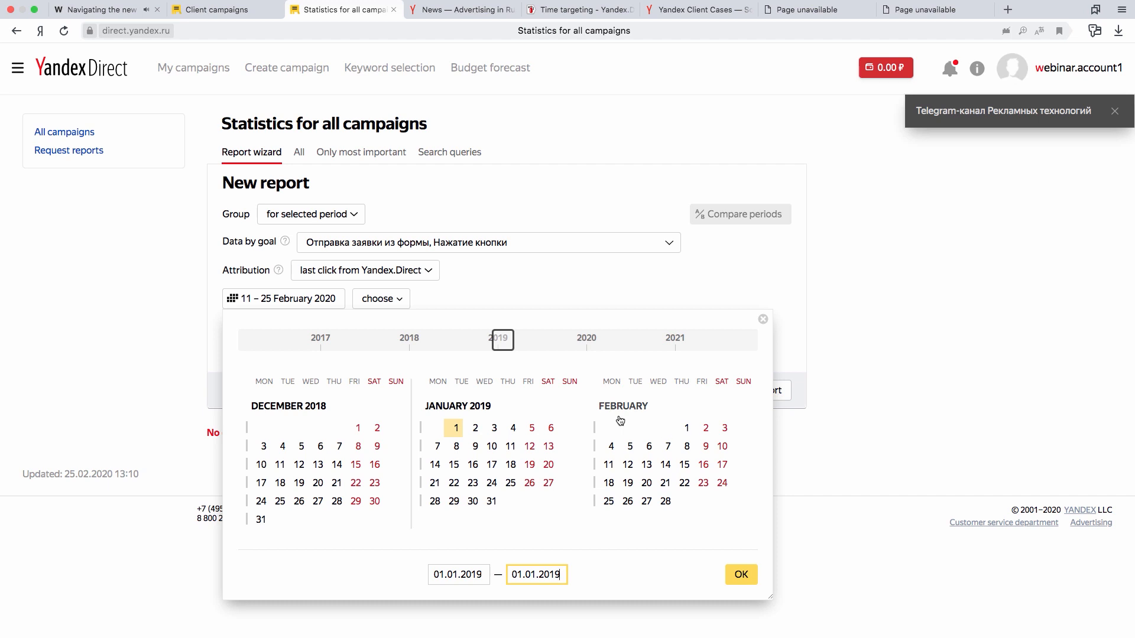
pyautogui.click(744, 574)
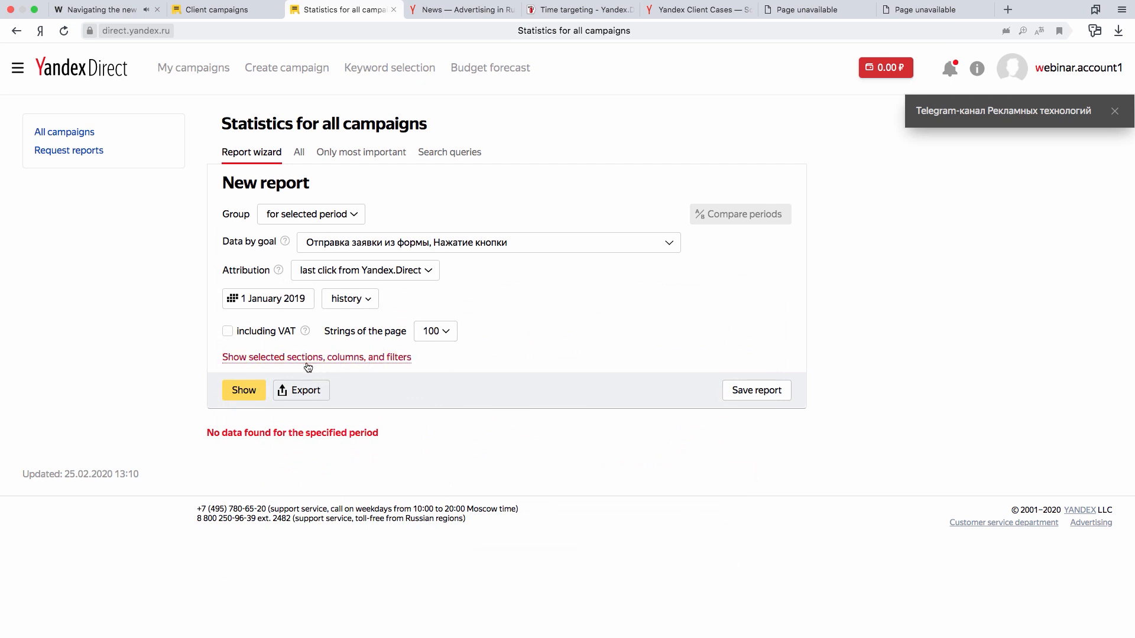
# - Show the report's sections and columns, add the Campaigns cross section and place the CTR (%) column directly after Impressions
pyautogui.click(379, 360)
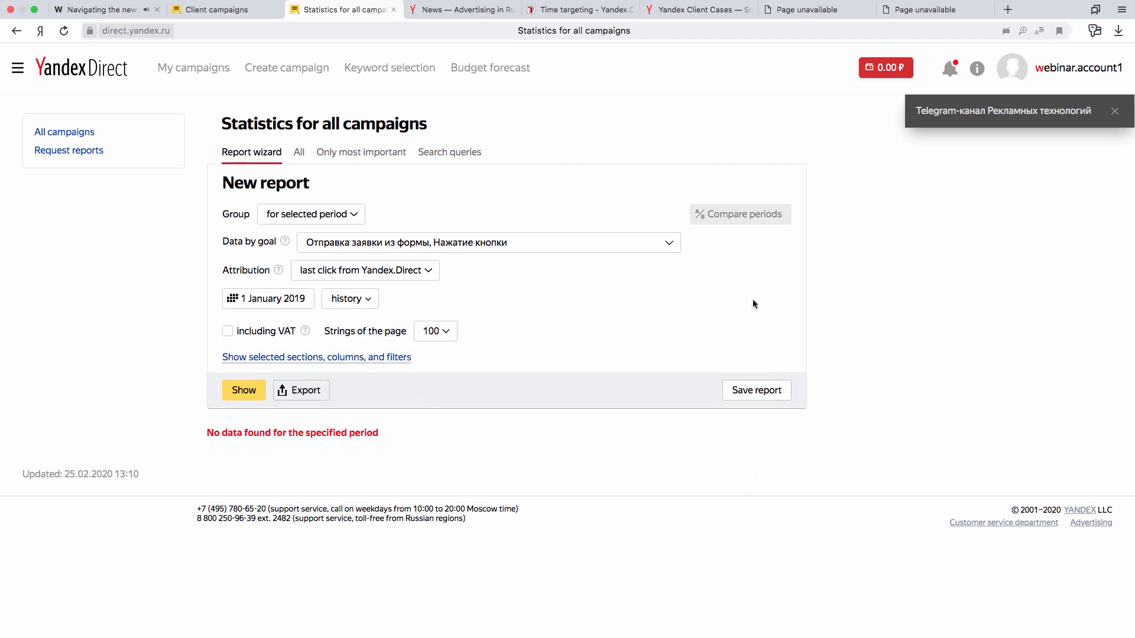
pyautogui.scroll(-3, 802, 305)
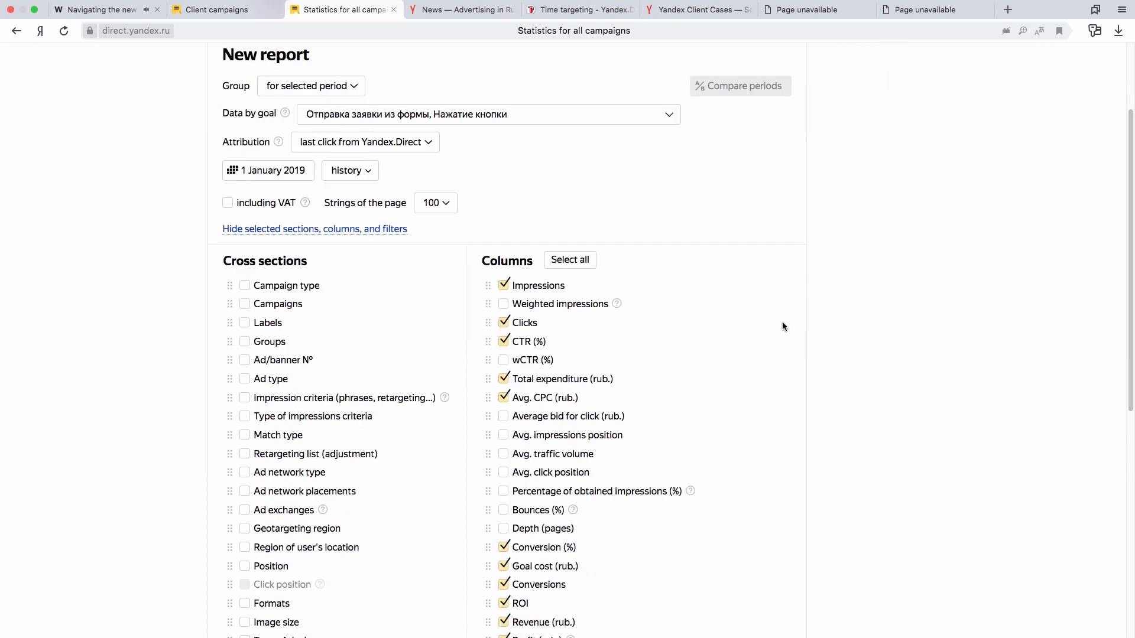
pyautogui.click(249, 312)
pyautogui.scroll(-1, 819, 388)
pyautogui.scroll(-1, 804, 370)
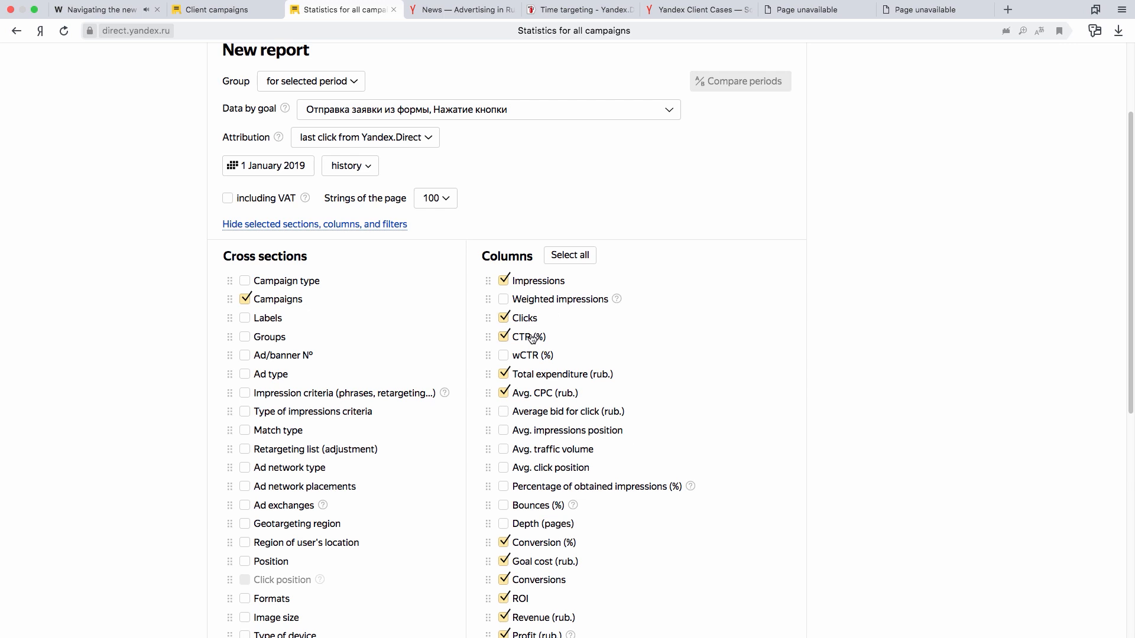
pyautogui.moveTo(490, 336); pyautogui.dragTo(487, 299)
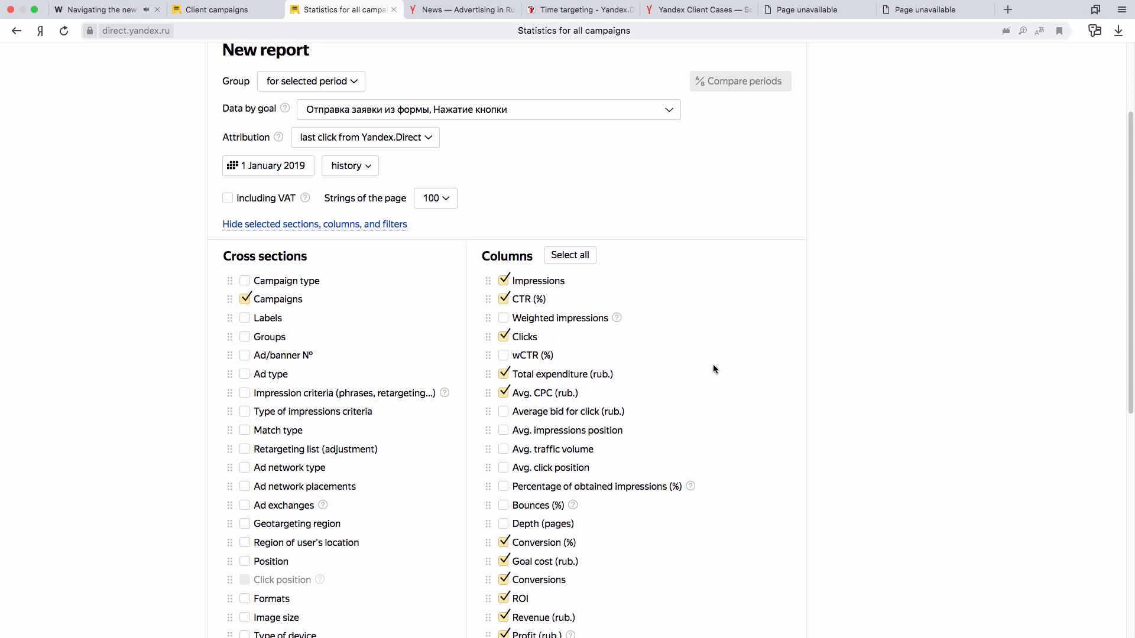
# - Exclude the Conversion (%), Goal cost, Conversions, ROI, Revenue and Profit columns from the report
pyautogui.scroll(-1, 705, 467)
pyautogui.click(504, 487)
pyautogui.click(504, 506)
pyautogui.click(503, 524)
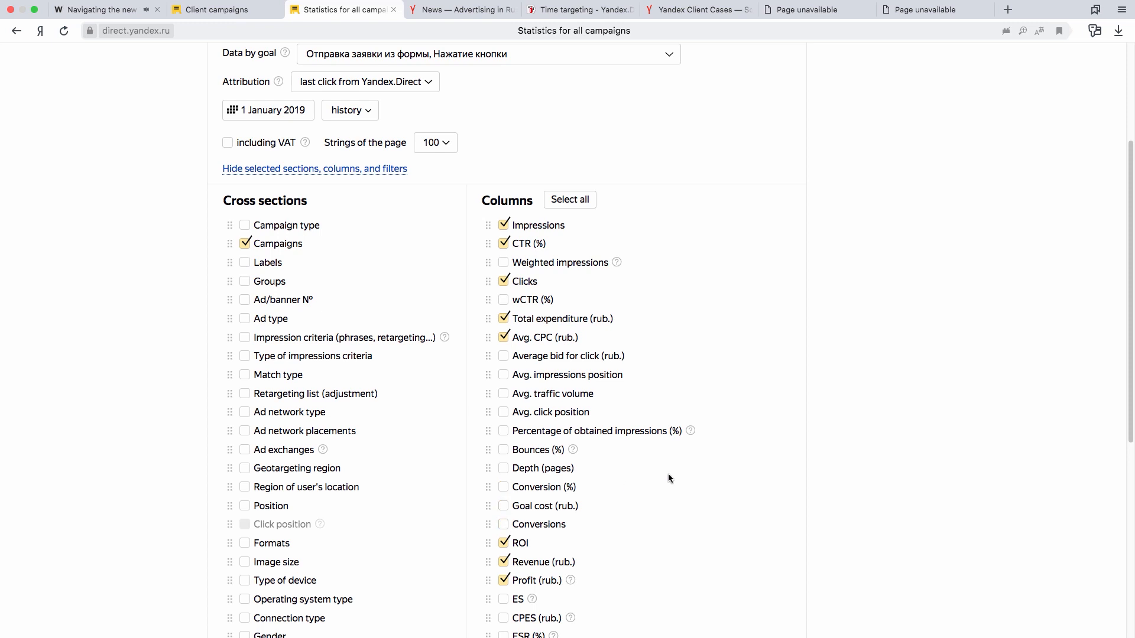
pyautogui.scroll(-1, 668, 473)
pyautogui.click(504, 512)
pyautogui.click(503, 531)
pyautogui.click(503, 549)
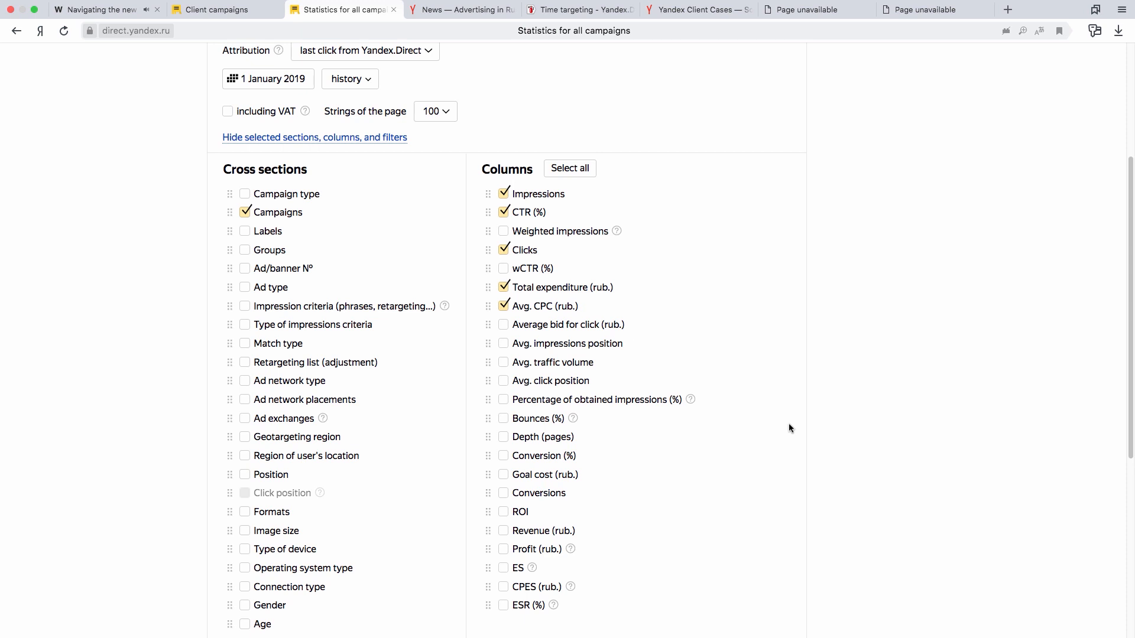
# - Review the campaign name filter and the report settings, and generate the report
pyautogui.scroll(-5, 789, 424)
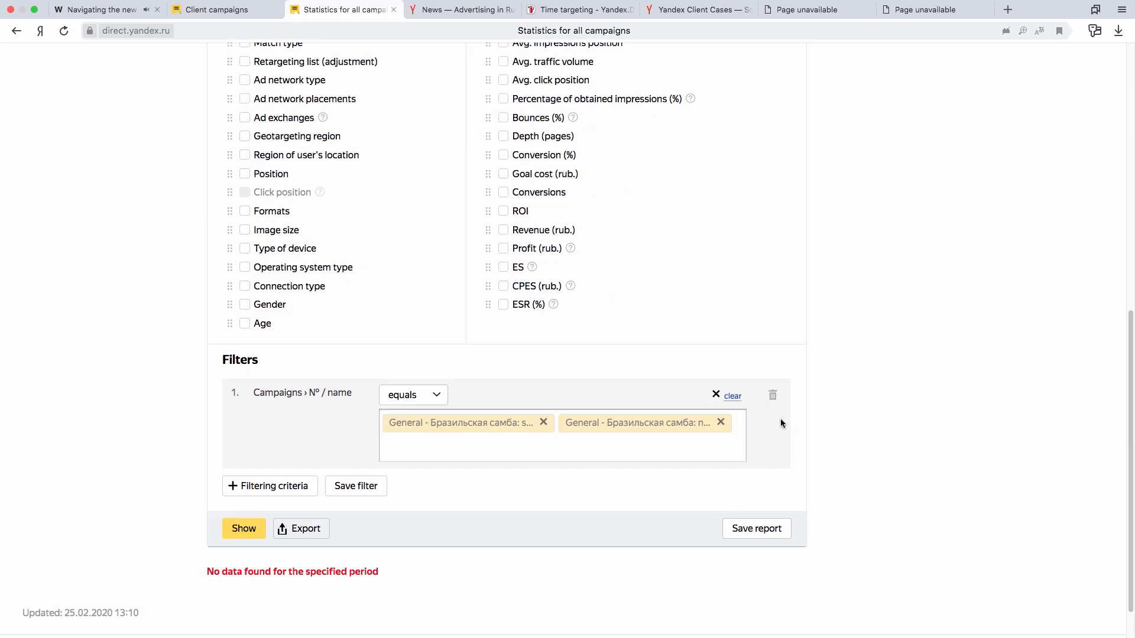
pyautogui.scroll(9, 792, 411)
pyautogui.scroll(-3, 802, 404)
pyautogui.scroll(-7, 801, 408)
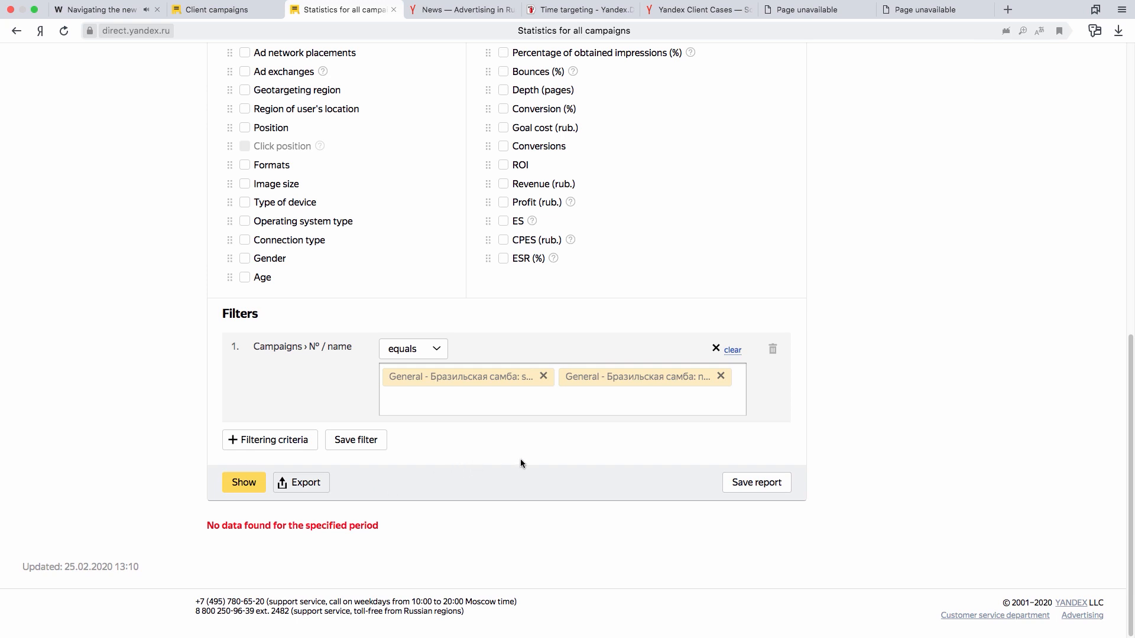
pyautogui.scroll(10, 546, 459)
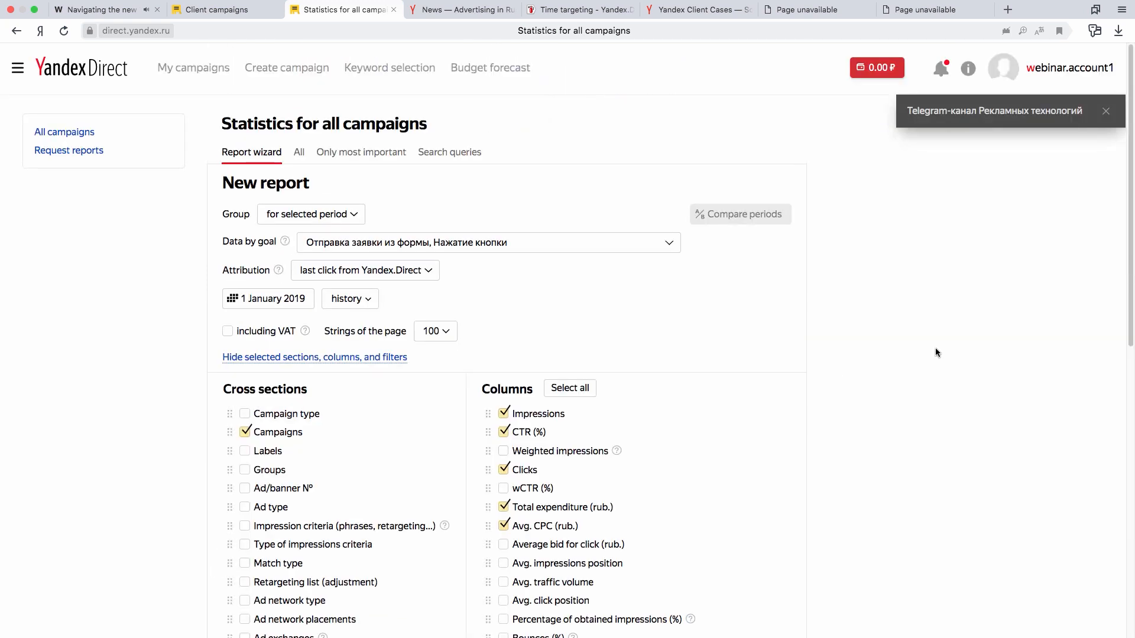
pyautogui.scroll(-10, 932, 381)
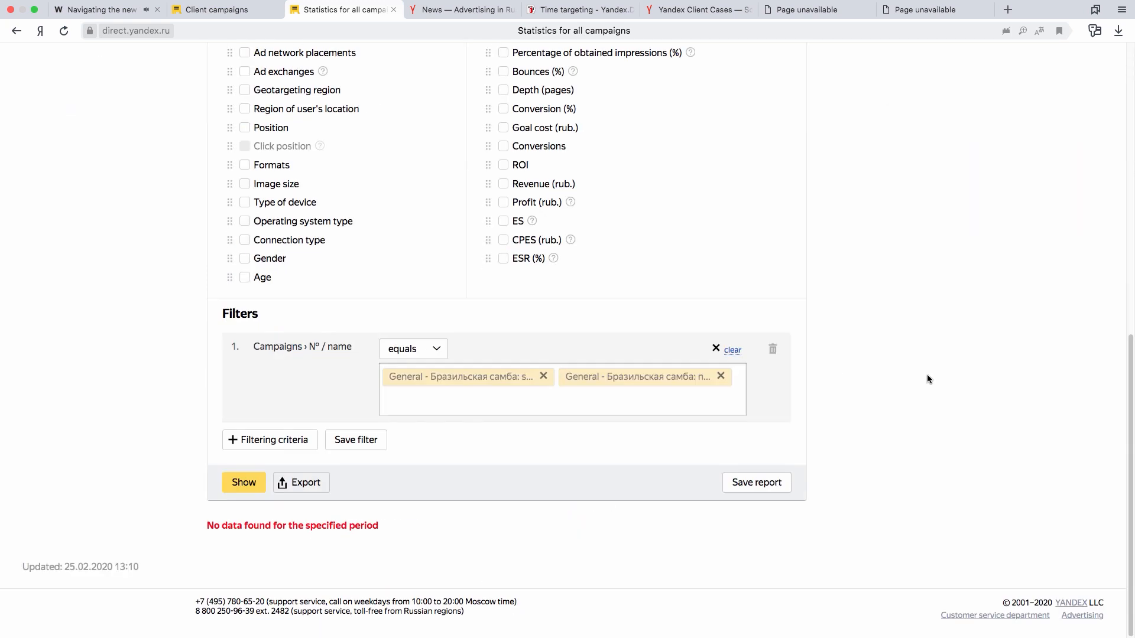
pyautogui.click(241, 485)
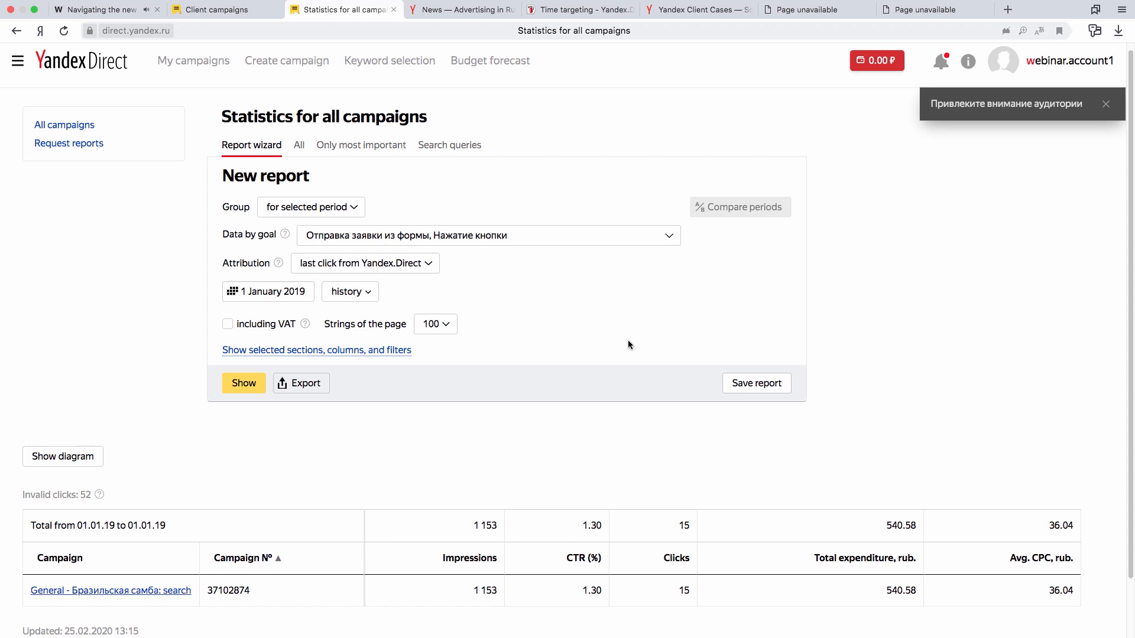
# - Change the report period to 01.01.2019 – 02.01.2019 and generate the report again
pyautogui.click(298, 293)
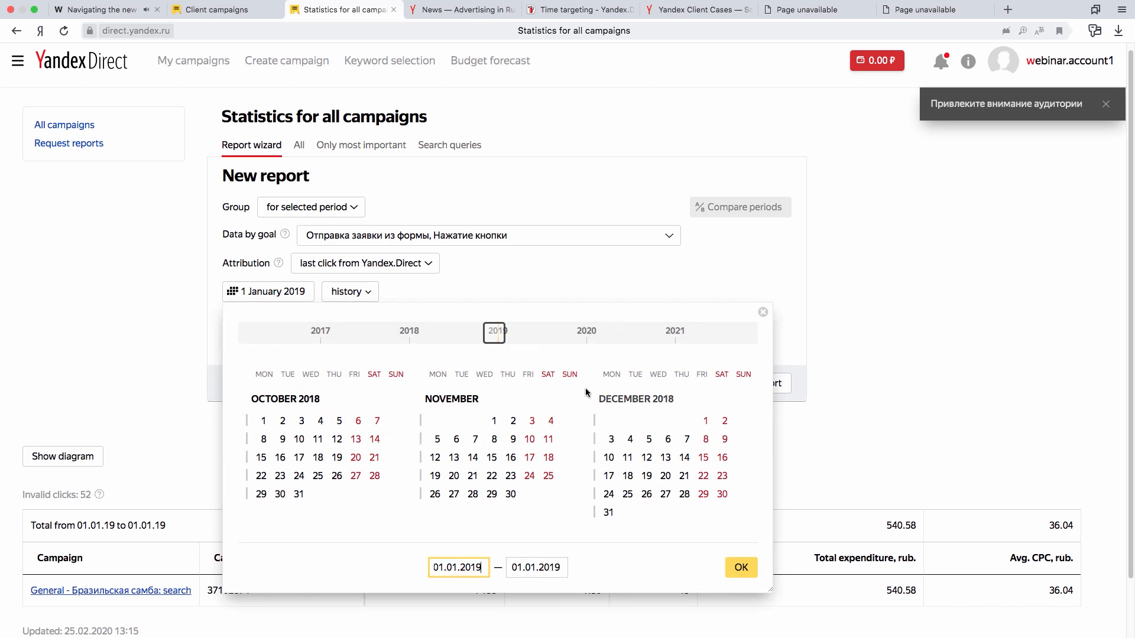
pyautogui.moveTo(502, 335)
pyautogui.mouseDown()
pyautogui.moveTo(519, 333)
pyautogui.moveTo(504, 334)
pyautogui.mouseUp()
pyautogui.click(463, 422)
pyautogui.click(471, 421)
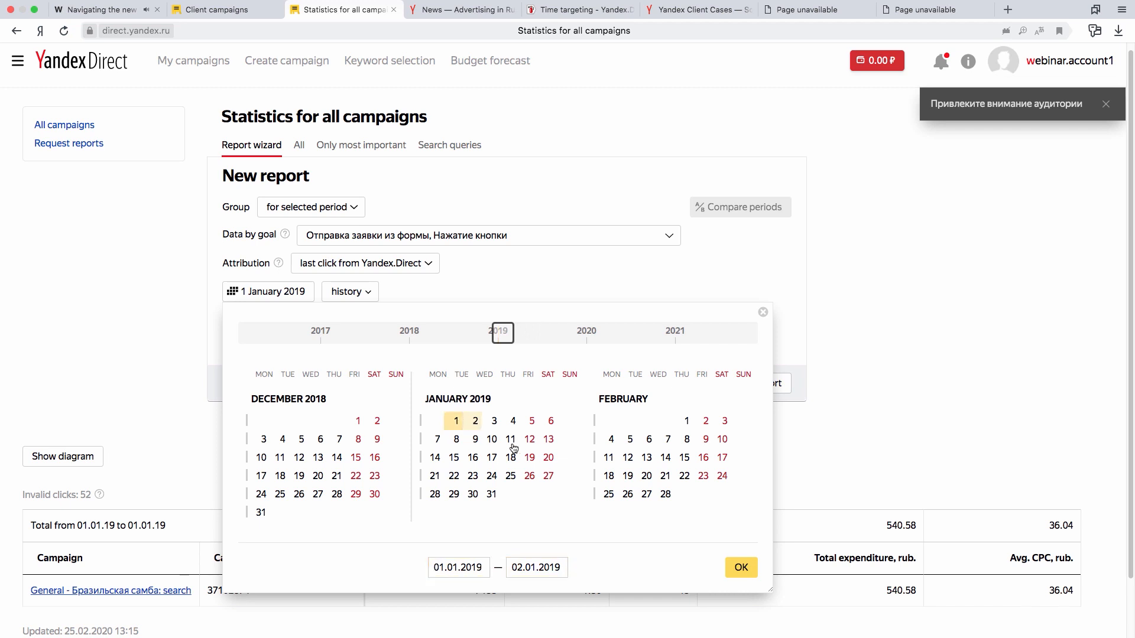
pyautogui.click(741, 567)
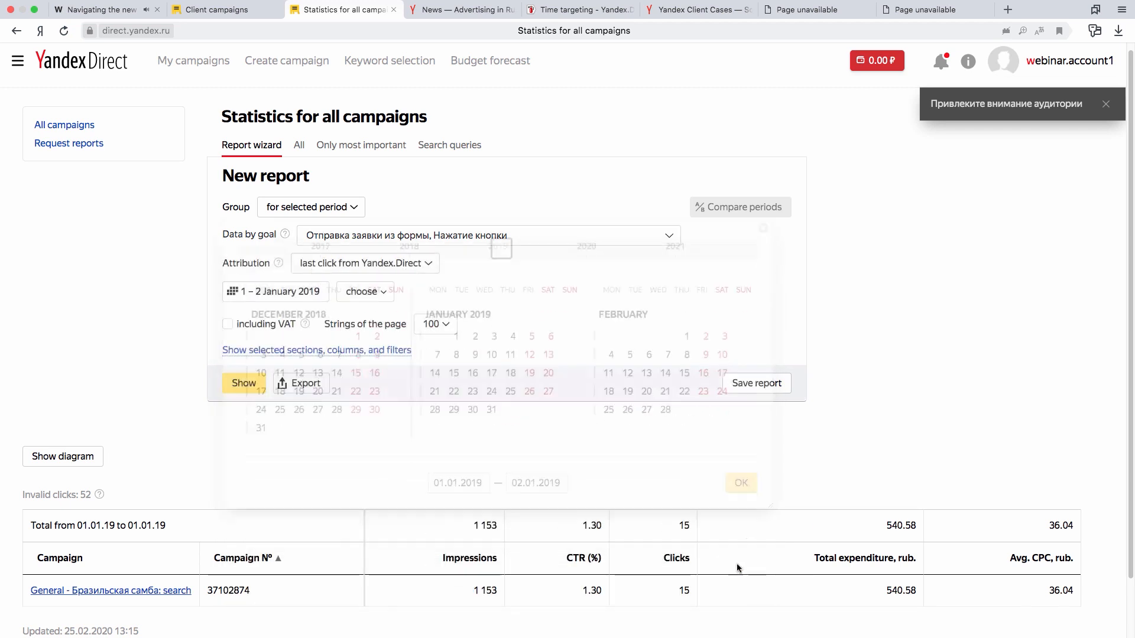
pyautogui.click(242, 385)
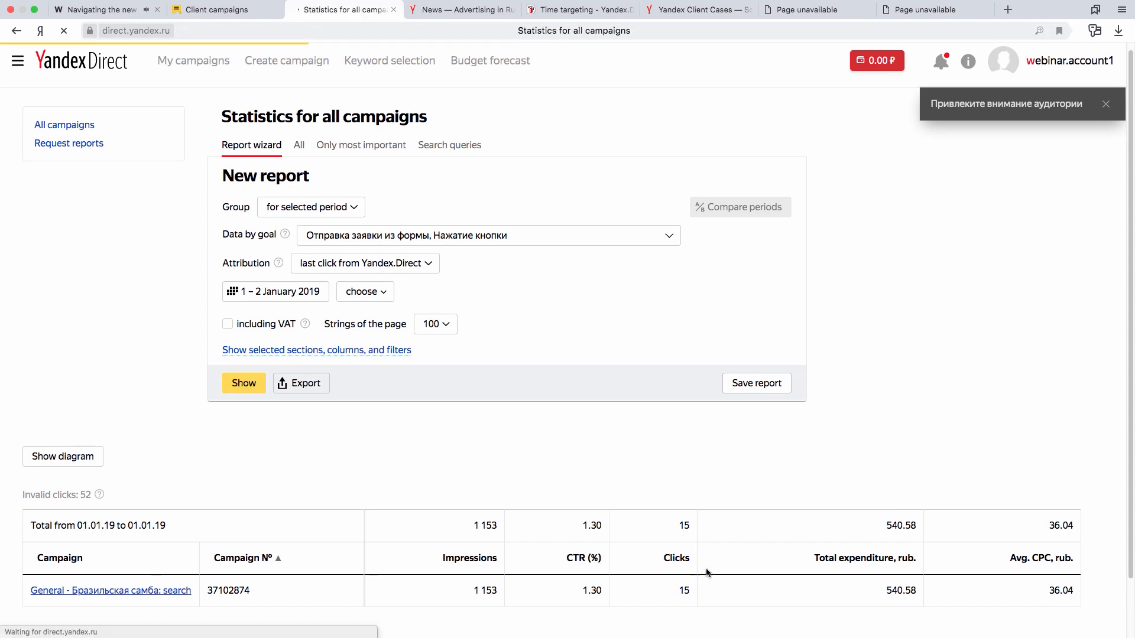
# - Show the report diagram, plot Clicks instead of CTR (%) alongside Impressions, and try the area view before returning to bars
pyautogui.scroll(-2, 417, 479)
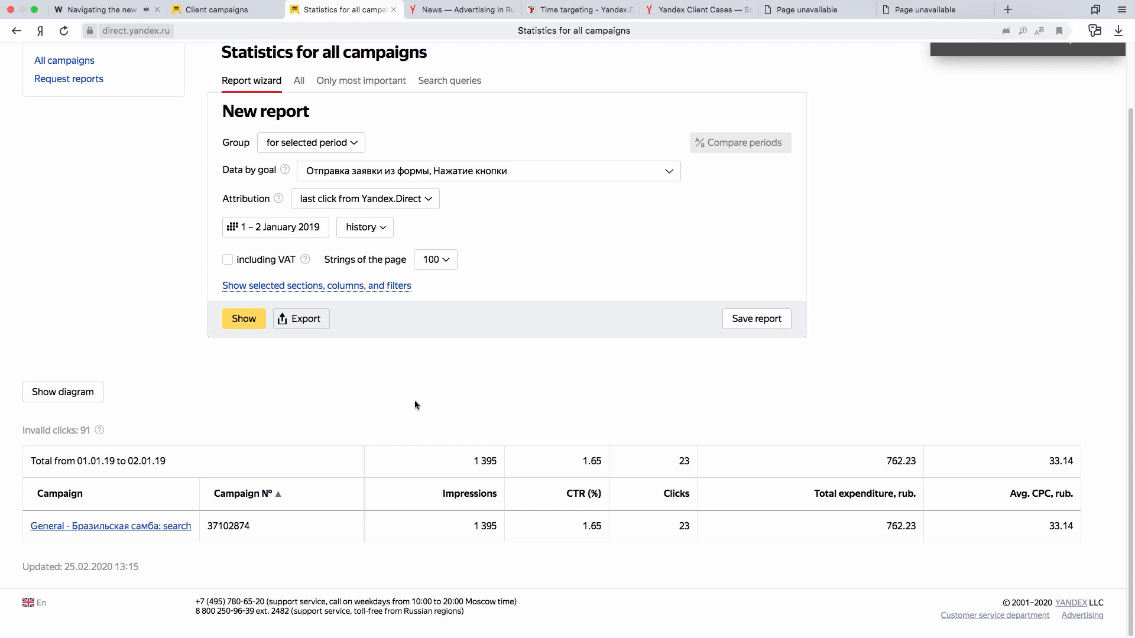
pyautogui.click(93, 397)
pyautogui.scroll(-2, 938, 393)
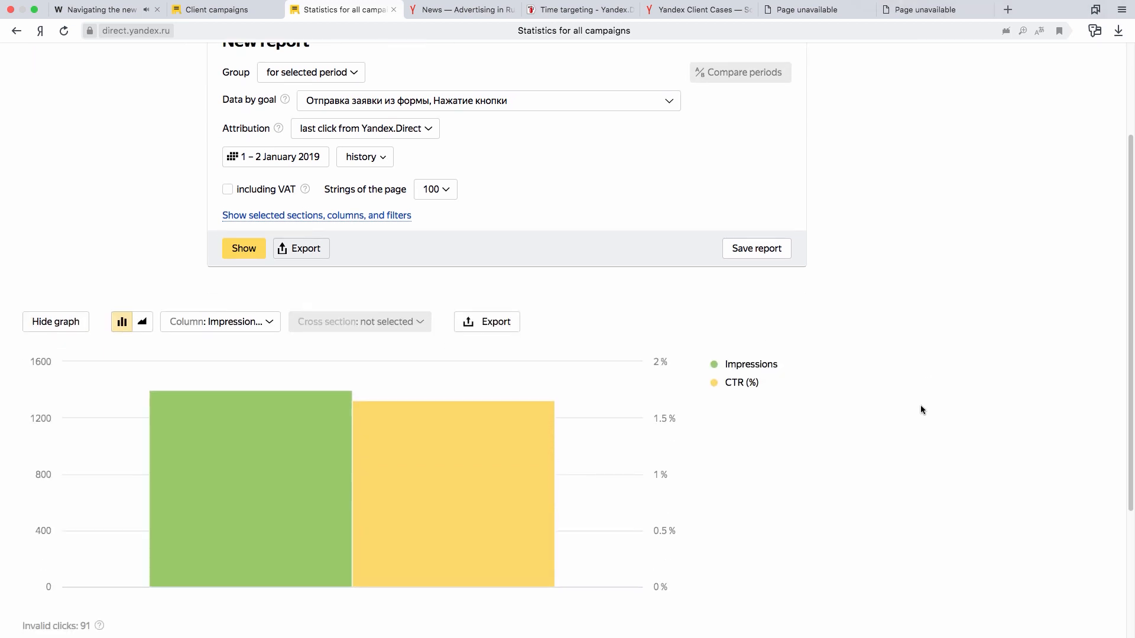
pyautogui.click(199, 325)
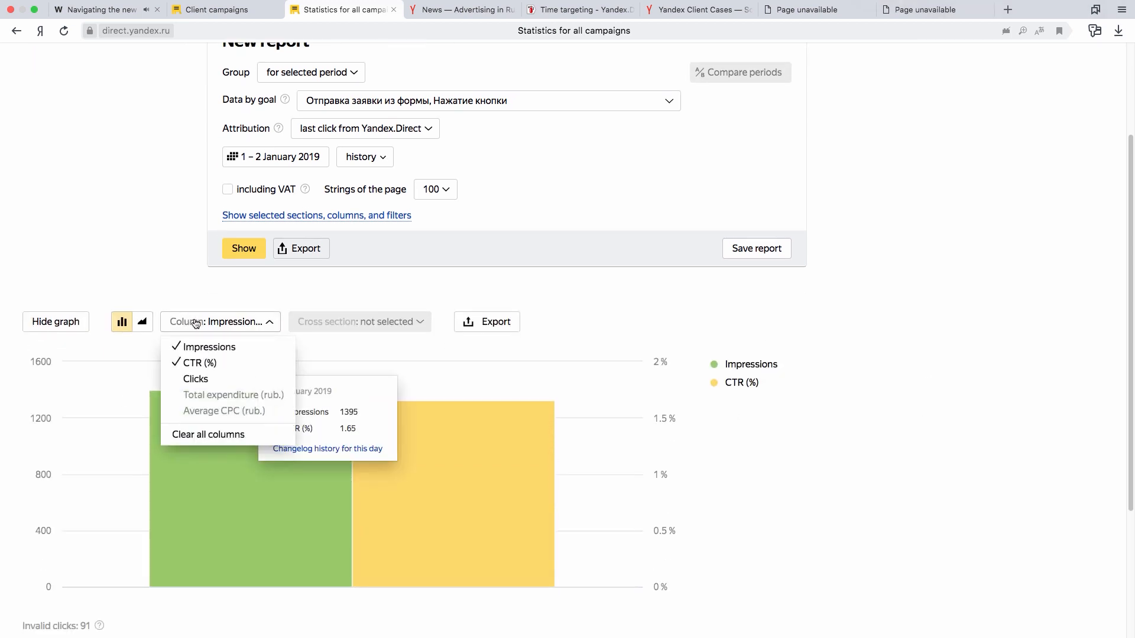
pyautogui.click(204, 379)
pyautogui.click(206, 364)
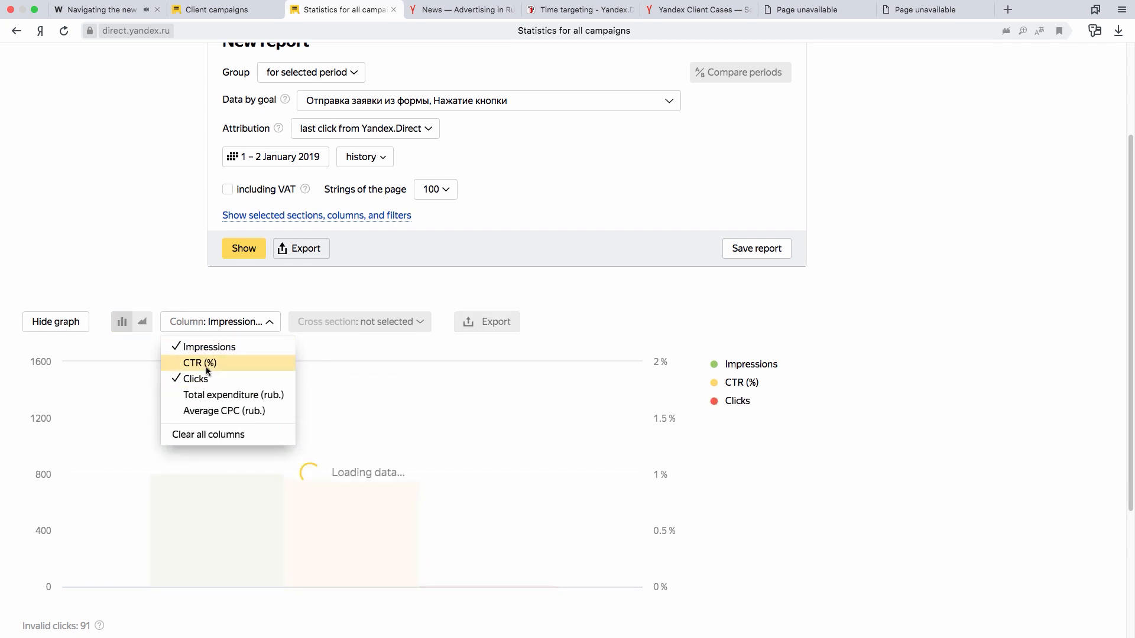
pyautogui.click(963, 368)
pyautogui.click(137, 323)
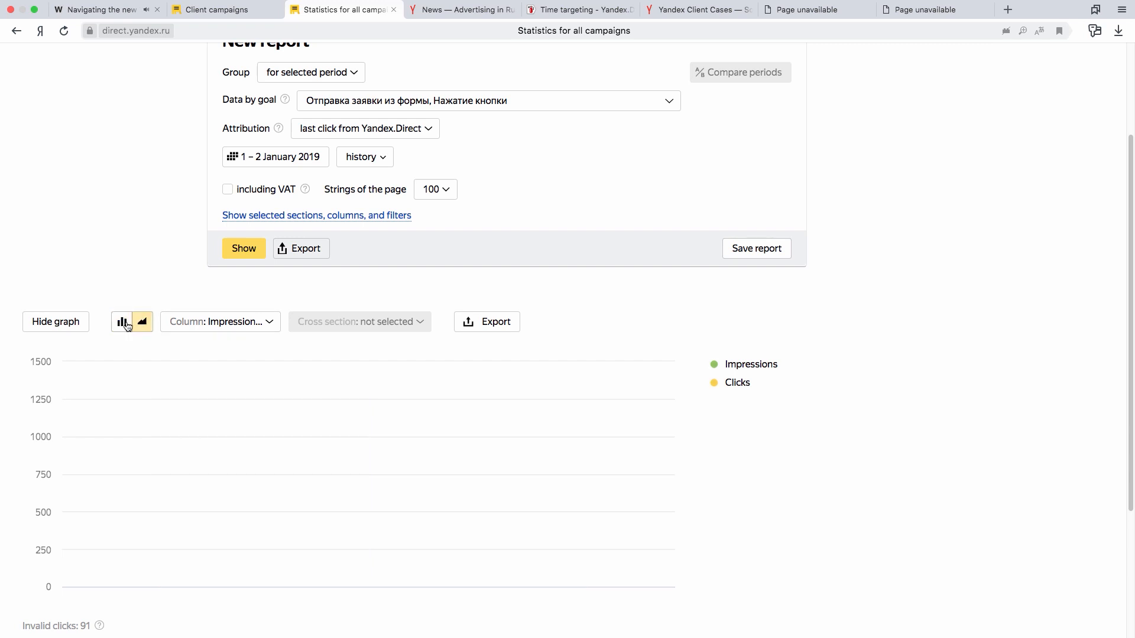
pyautogui.click(122, 323)
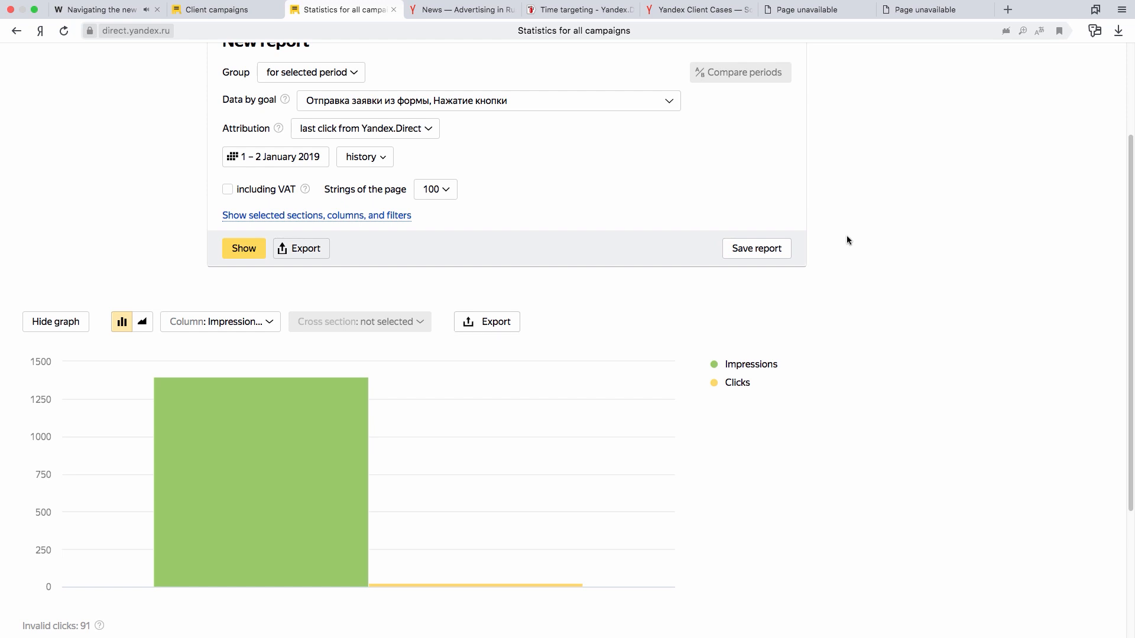
# - Look over the file formats available for exporting the diagram
pyautogui.scroll(-3, 849, 239)
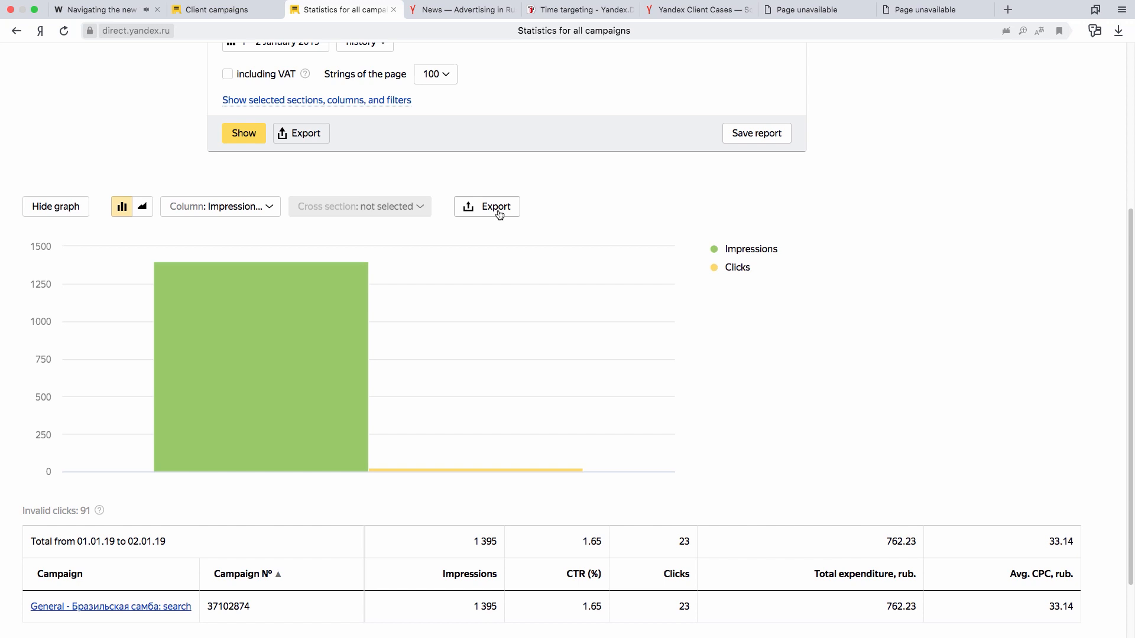
pyautogui.click(499, 214)
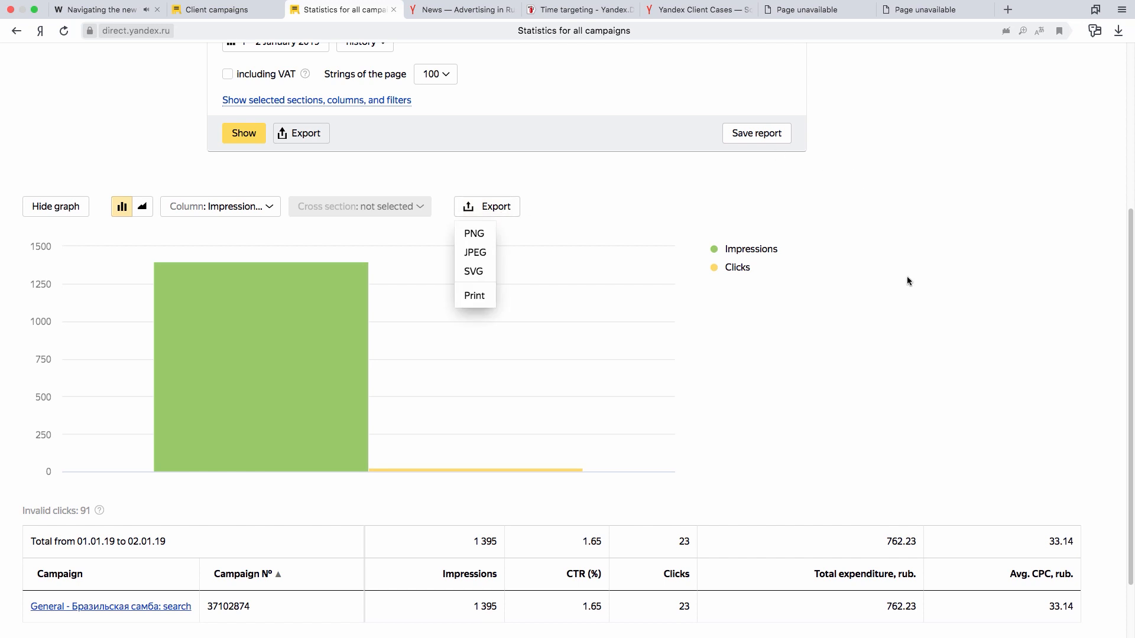
pyautogui.scroll(-3, 907, 280)
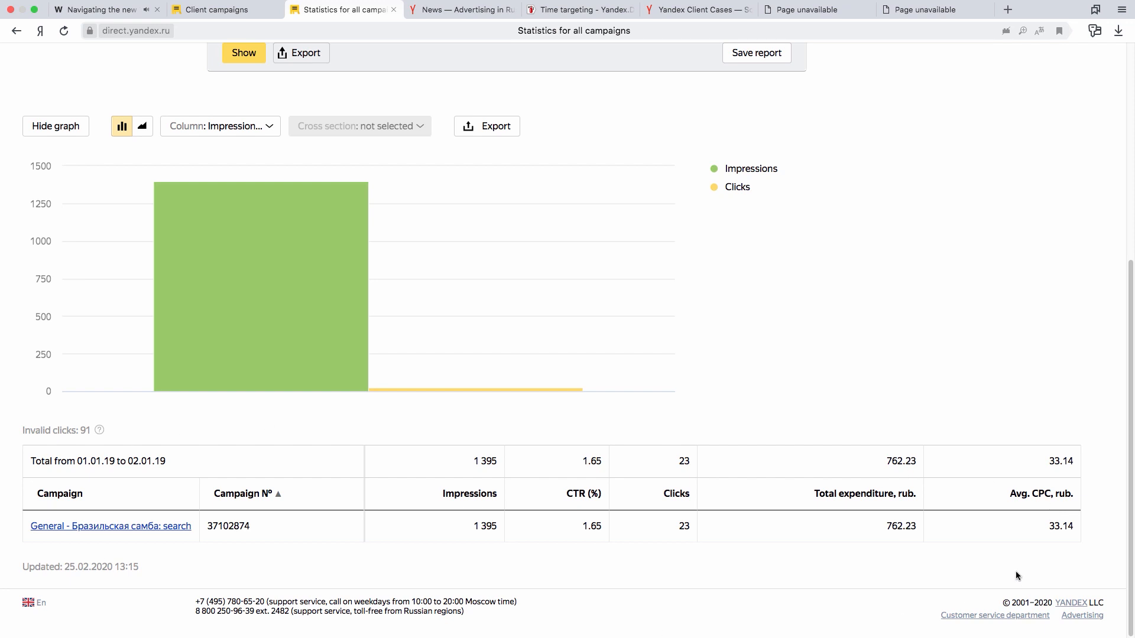
# - Review the period's totals row and sort the campaign table by CTR (%)
pyautogui.moveTo(57, 466); pyautogui.dragTo(889, 462)
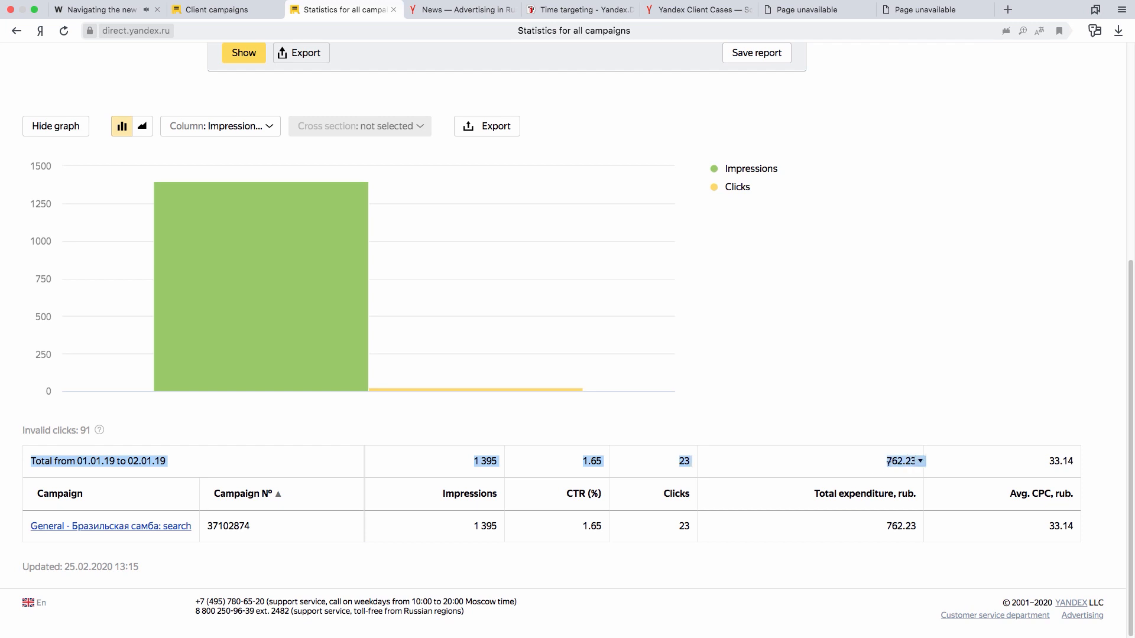
pyautogui.click(863, 465)
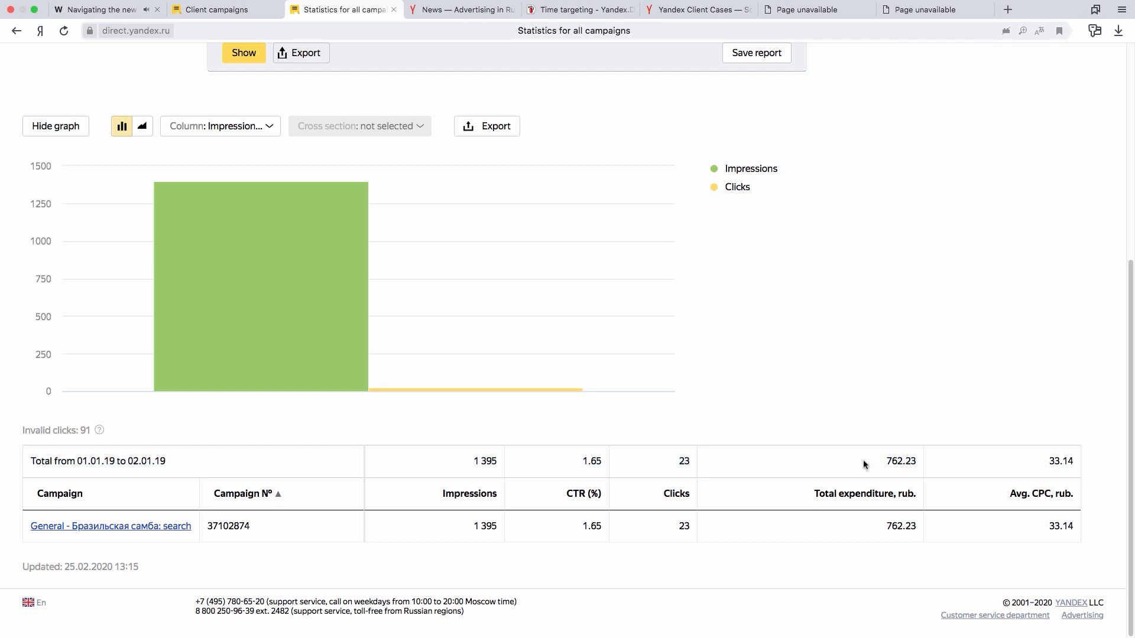
pyautogui.click(582, 497)
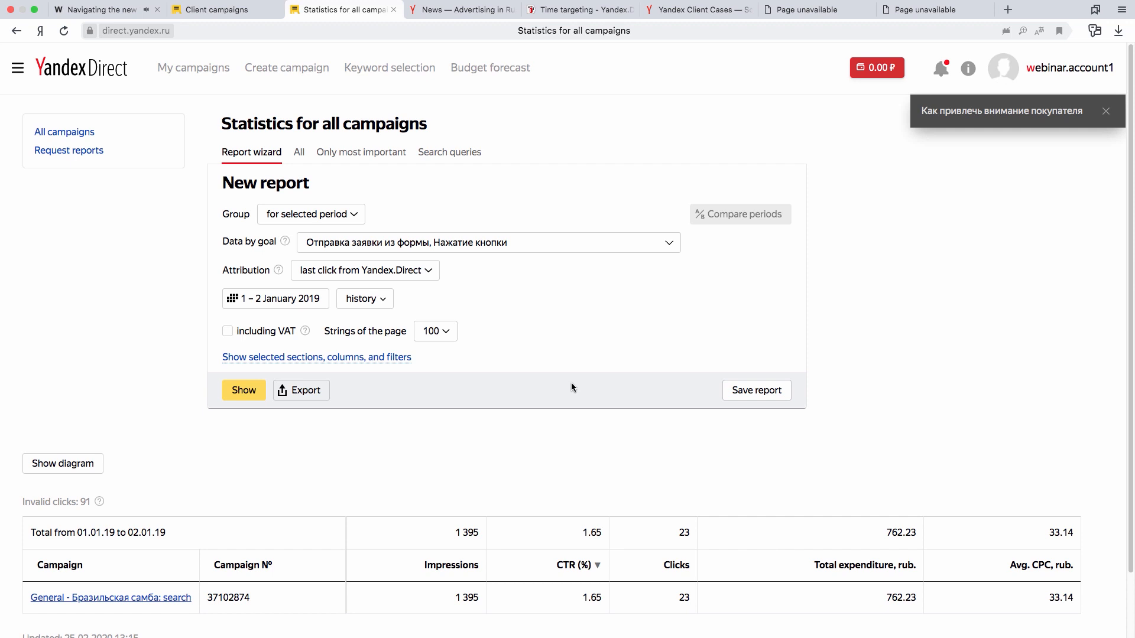
# - Add the Type of device cross section to the report and generate it again
pyautogui.click(378, 358)
pyautogui.scroll(-5, 715, 303)
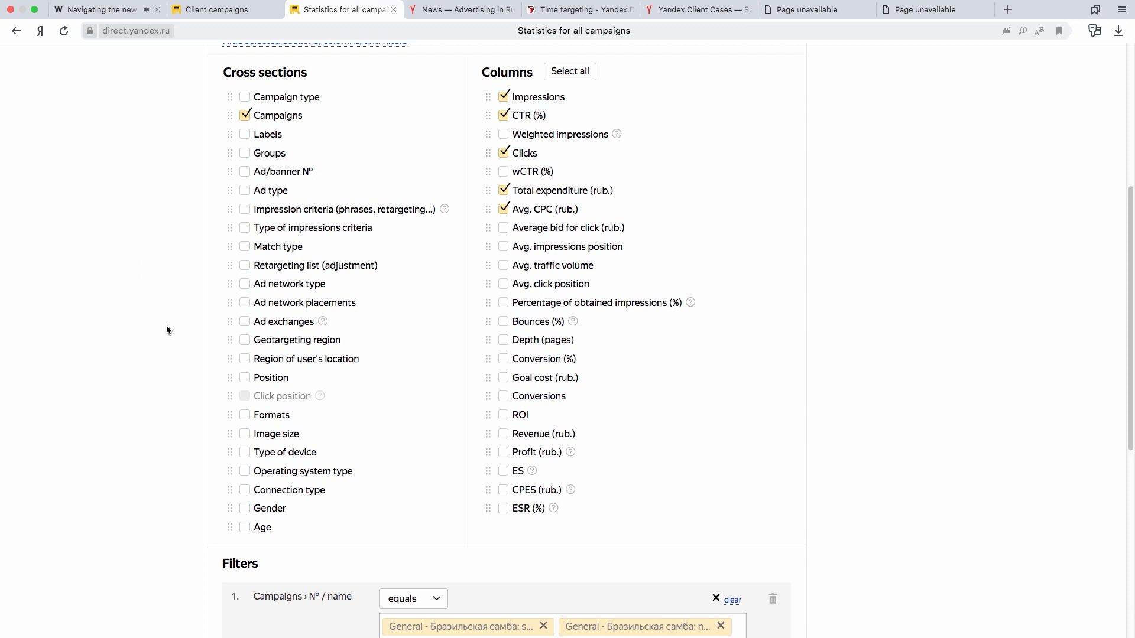
pyautogui.click(244, 452)
pyautogui.scroll(-7, 96, 409)
pyautogui.click(248, 324)
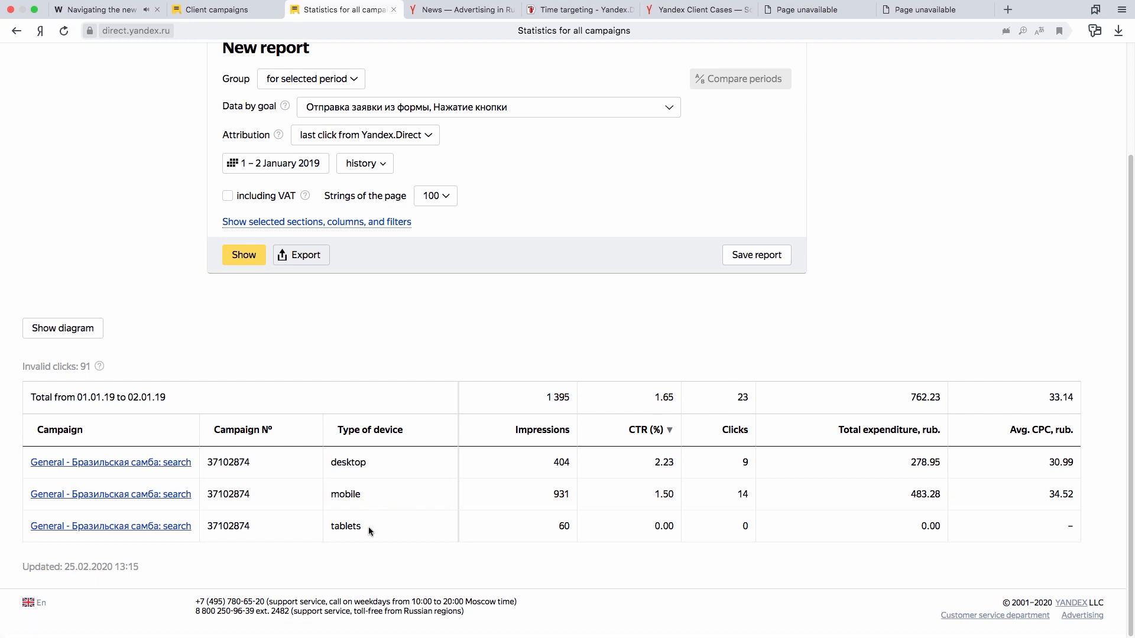
# - Open the form for saving the current report under a name
pyautogui.scroll(3, 393, 466)
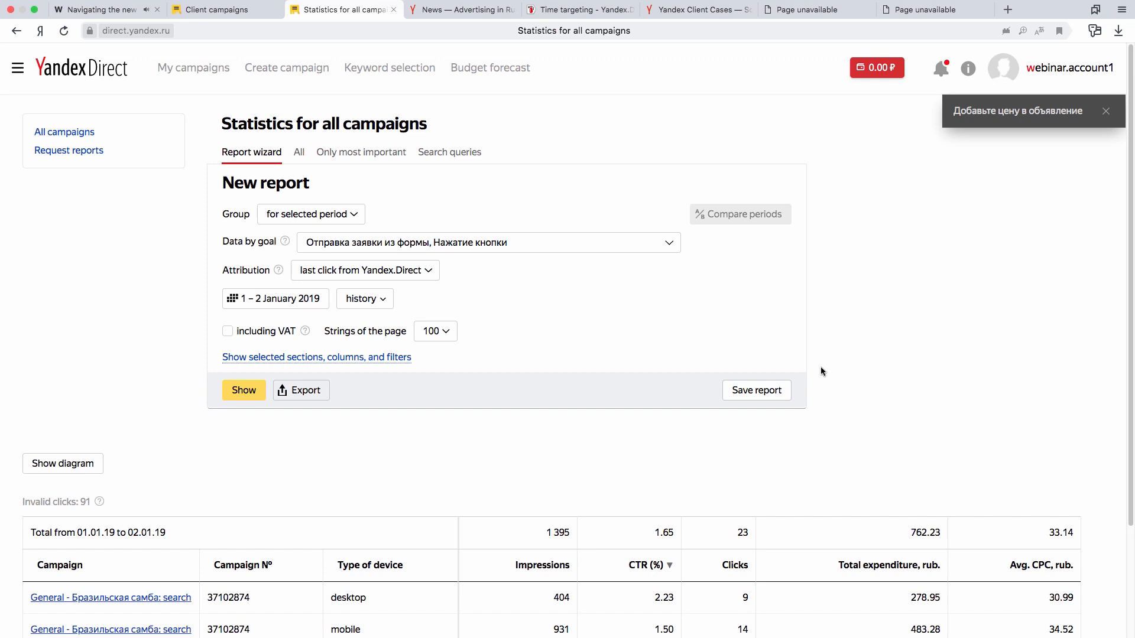
pyautogui.click(771, 395)
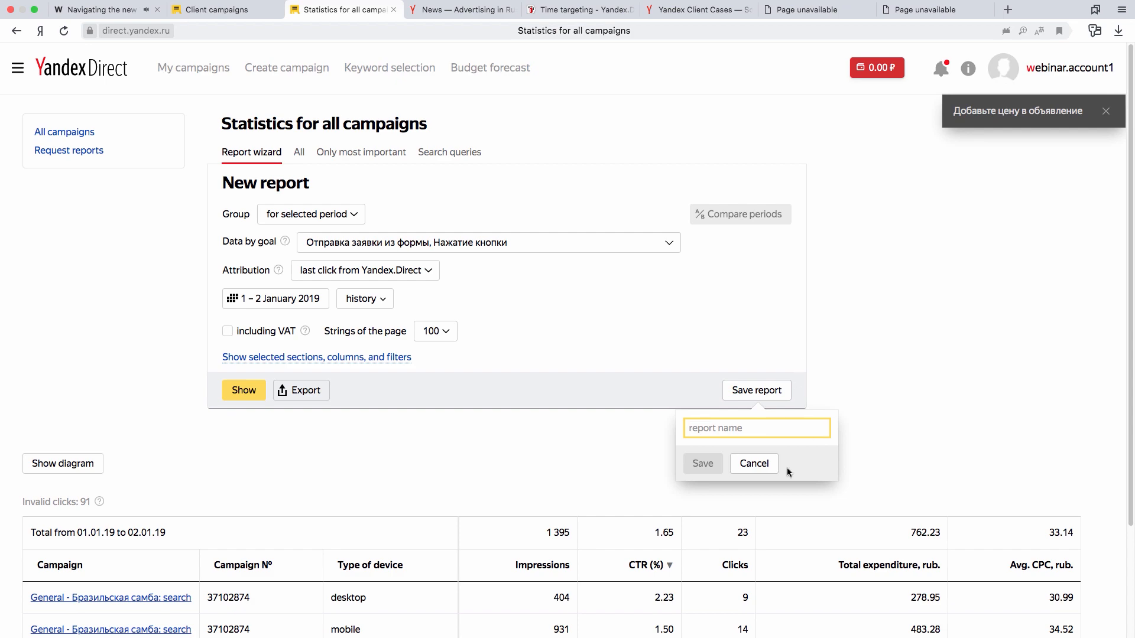
pyautogui.click(789, 387)
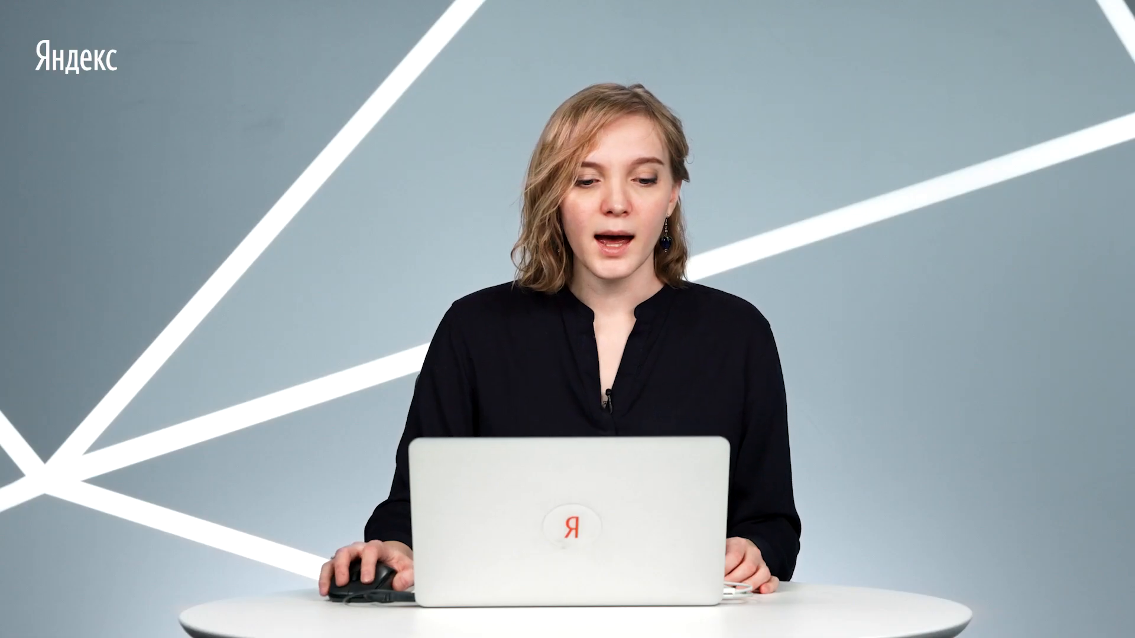